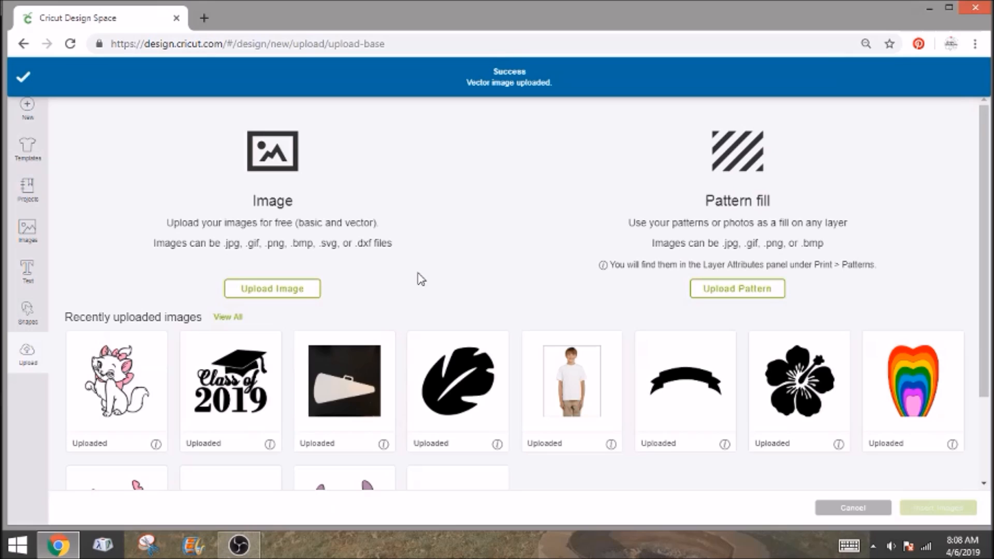
Step: Insert the recently uploaded white cat with the pink bow onto the canvas
{"action": "left_click", "coordinate": [133, 389]}
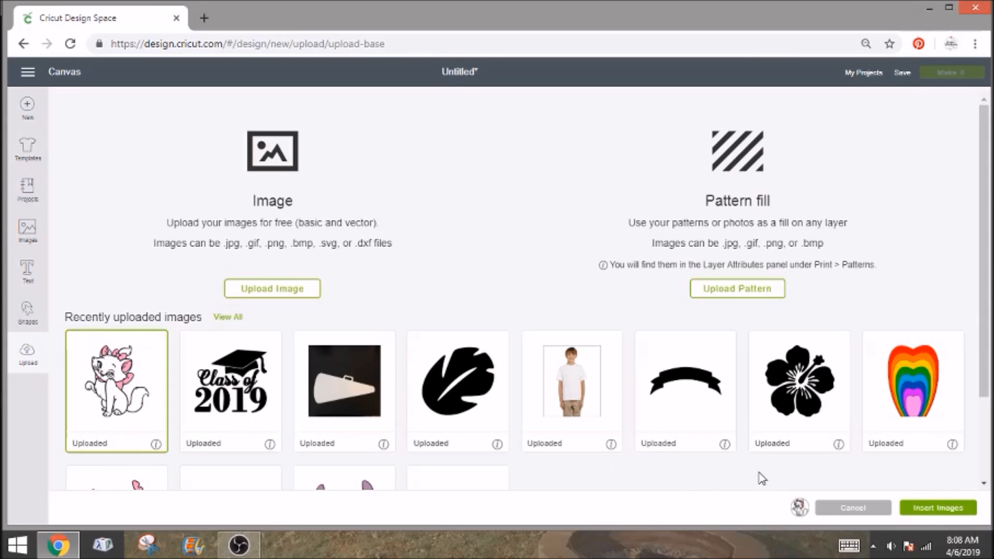
{"action": "left_click", "coordinate": [940, 509]}
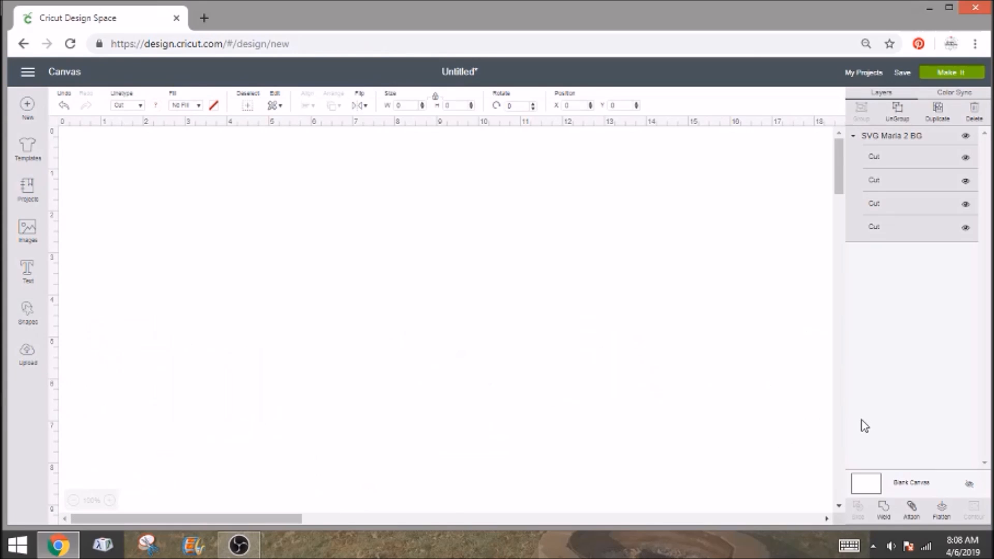
{"action": "scroll", "coordinate": [486, 315], "scroll_direction": "down", "scroll_amount": 3}
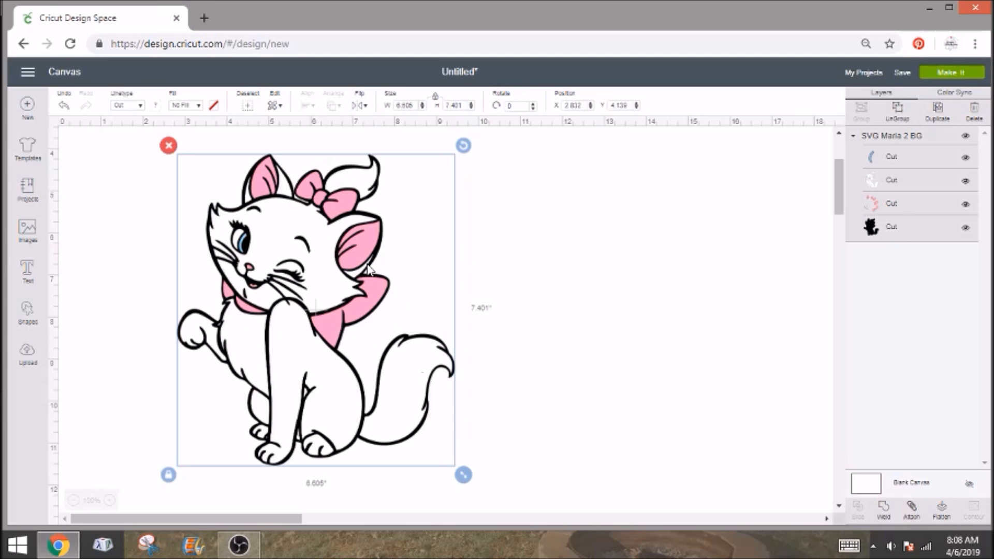
Step: Set the cat image's height to 24 inches with the proportions locked and inspect the enlarged design
{"action": "left_click_drag", "start_coordinate": [417, 105], "coordinate": [387, 106]}
{"action": "type", "text": "2"}
{"action": "left_click_drag", "start_coordinate": [466, 105], "coordinate": [430, 99]}
{"action": "type", "text": "24"}
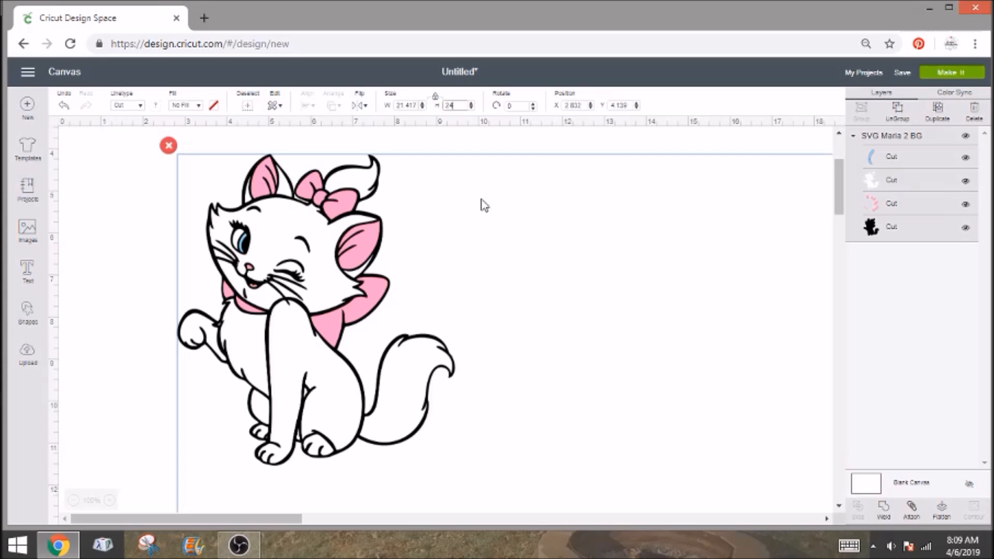
{"action": "scroll", "coordinate": [512, 202], "scroll_direction": "down", "scroll_amount": 5}
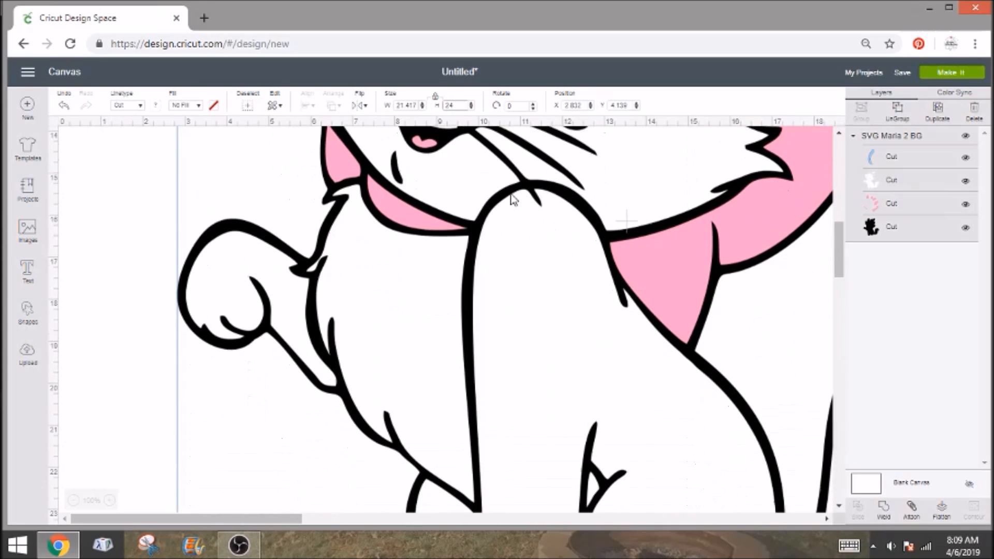
{"action": "scroll", "coordinate": [513, 199], "scroll_direction": "down", "scroll_amount": 3}
{"action": "scroll", "coordinate": [513, 199], "scroll_direction": "up", "scroll_amount": 10}
{"action": "scroll", "coordinate": [512, 200], "scroll_direction": "down", "scroll_amount": 5}
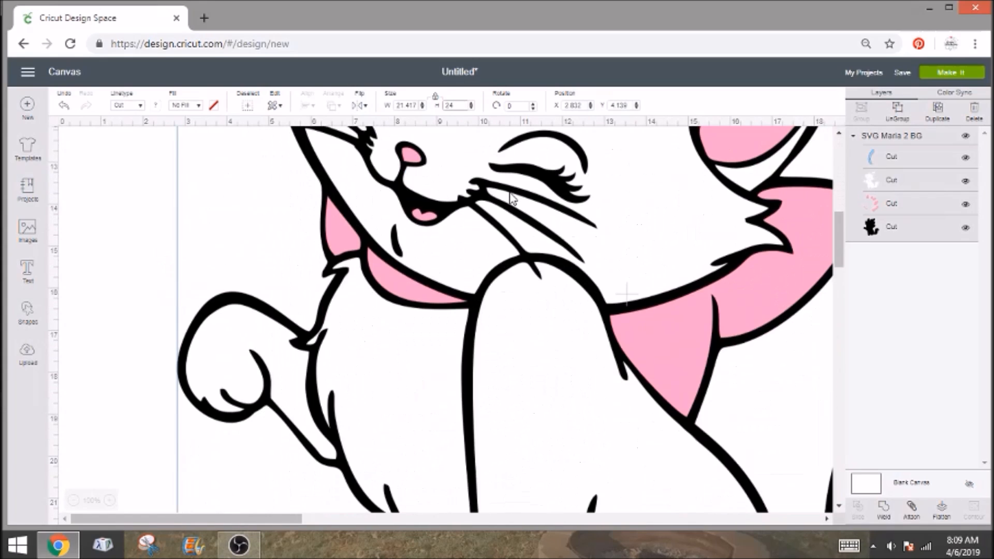
{"action": "scroll", "coordinate": [513, 199], "scroll_direction": "up", "scroll_amount": 7}
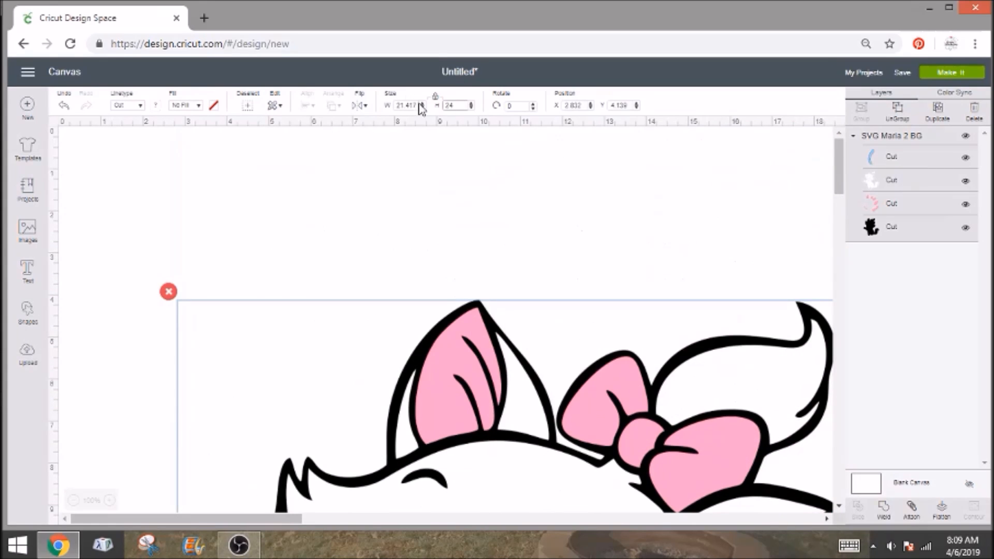
Step: Set the cat image's height to 28 inches and view the whole design
{"action": "left_click_drag", "start_coordinate": [454, 105], "coordinate": [424, 106]}
{"action": "left_click", "coordinate": [54, 130]}
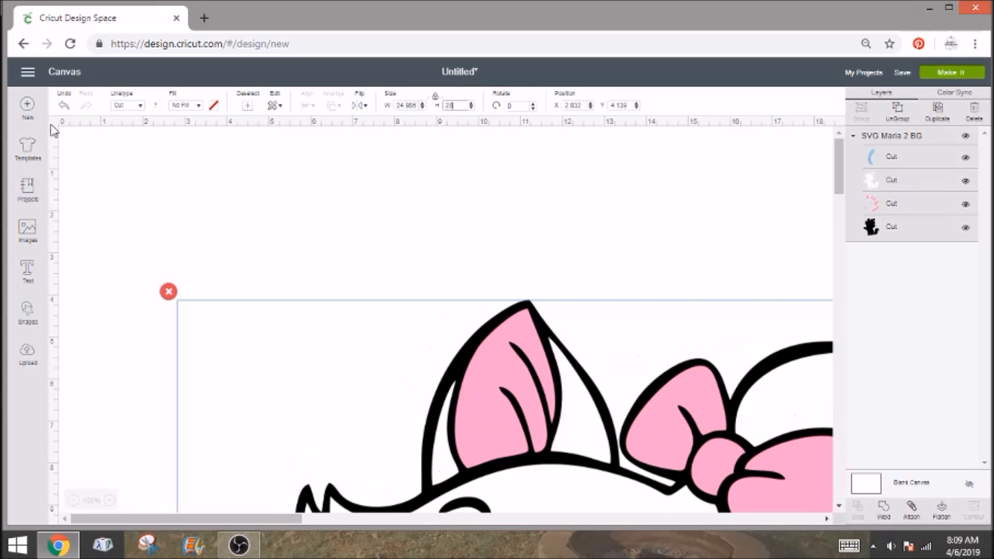
{"action": "key", "text": "ctrl+minus"}
{"action": "key", "text": "ctrl+minus"}
{"action": "key", "text": "ctrl+minus"}
{"action": "key", "text": "ctrl+minus"}
{"action": "key", "text": "ctrl+minus"}
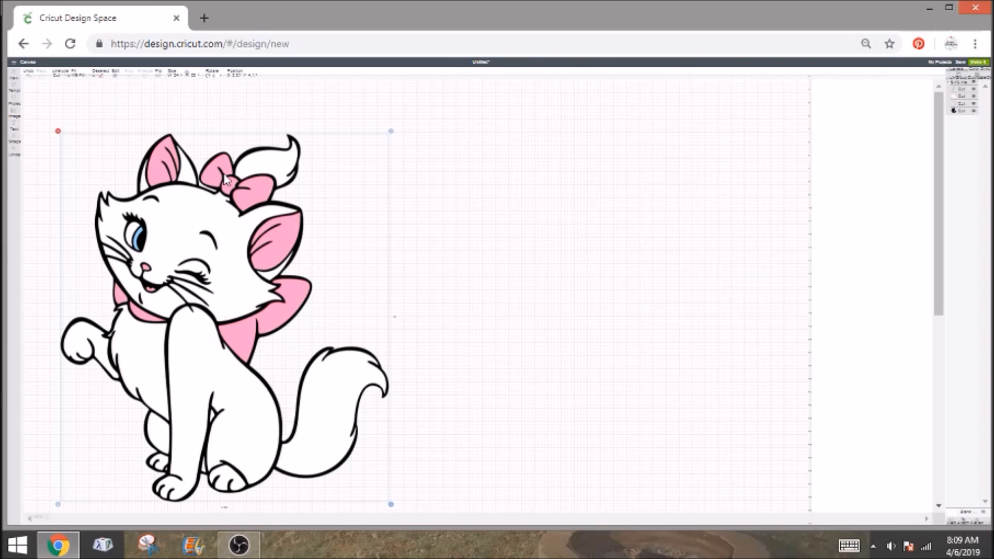
Step: Position the cat image at X 1 and Y 1 on the canvas
{"action": "key", "text": "ctrl+plus"}
{"action": "key", "text": "ctrl+plus"}
{"action": "key", "text": "ctrl+plus"}
{"action": "key", "text": "ctrl+plus"}
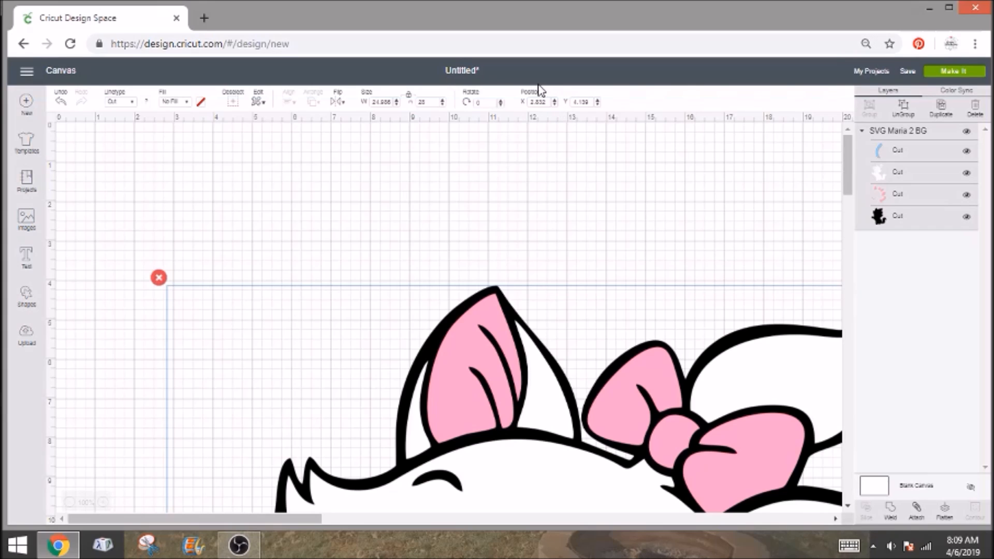
{"action": "left_click", "coordinate": [538, 101]}
{"action": "type", "text": "1"}
{"action": "key", "text": "Tab"}
{"action": "type", "text": "1"}
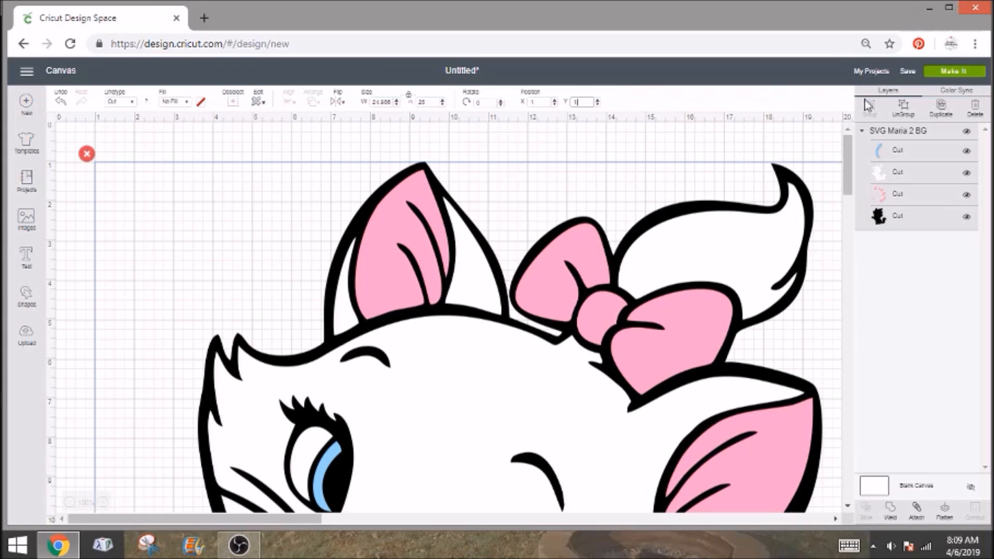
Step: Ungroup the cat image and move its white layer off to the right of the black silhouette
{"action": "left_click", "coordinate": [905, 110]}
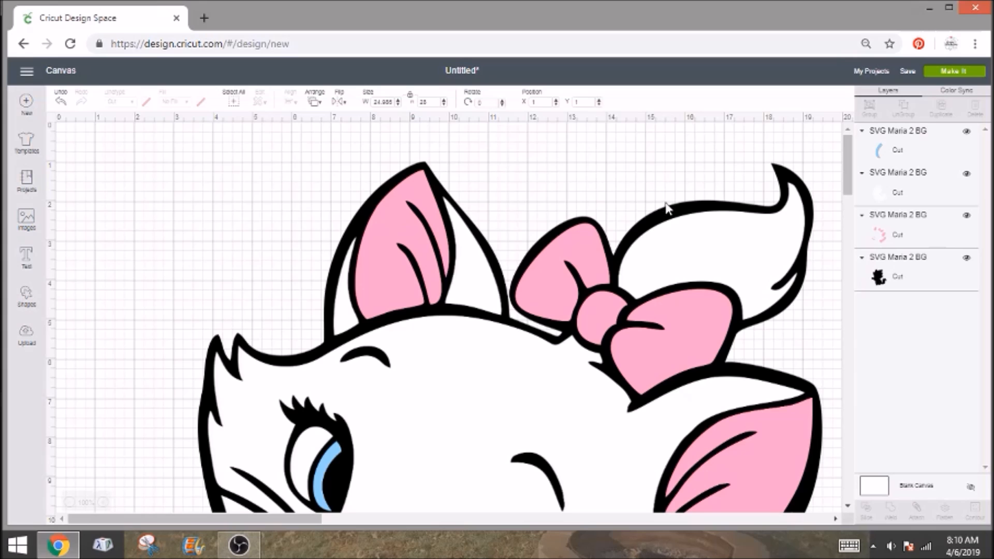
{"action": "left_click_drag", "start_coordinate": [653, 334], "coordinate": [786, 325]}
{"action": "left_click_drag", "start_coordinate": [559, 357], "coordinate": [810, 363]}
{"action": "left_click_drag", "start_coordinate": [735, 380], "coordinate": [857, 368]}
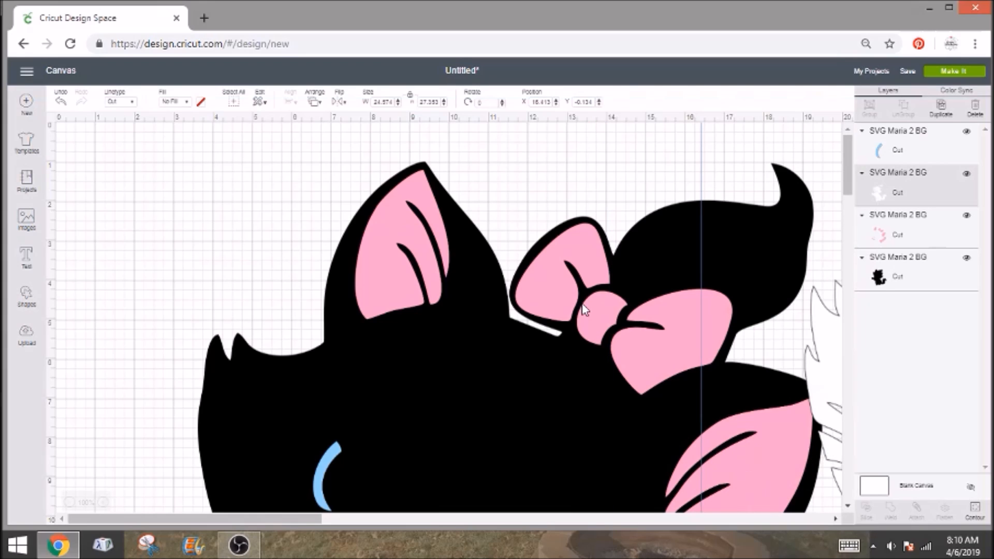
Step: Move the pink and blue layers off the black silhouette, over to the white layer on the right
{"action": "left_click_drag", "start_coordinate": [583, 310], "coordinate": [833, 329]}
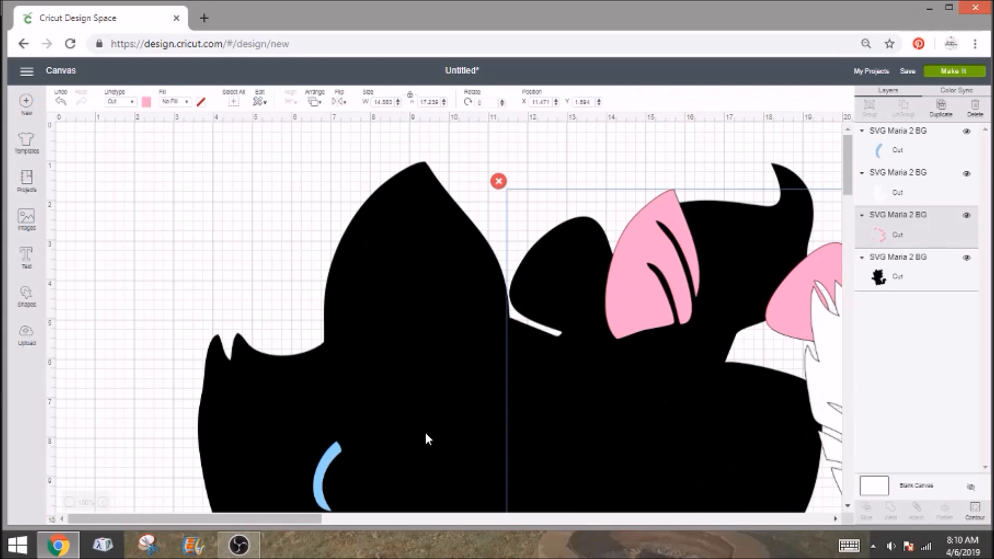
{"action": "left_click", "coordinate": [604, 384]}
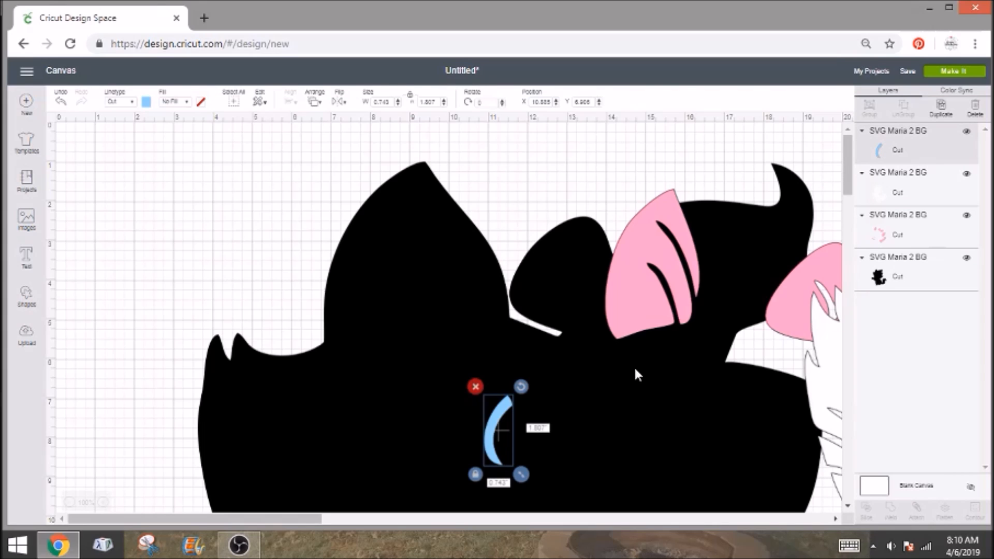
{"action": "key", "text": "ctrl+minus"}
{"action": "key", "text": "ctrl+minus"}
{"action": "key", "text": "ctrl+minus"}
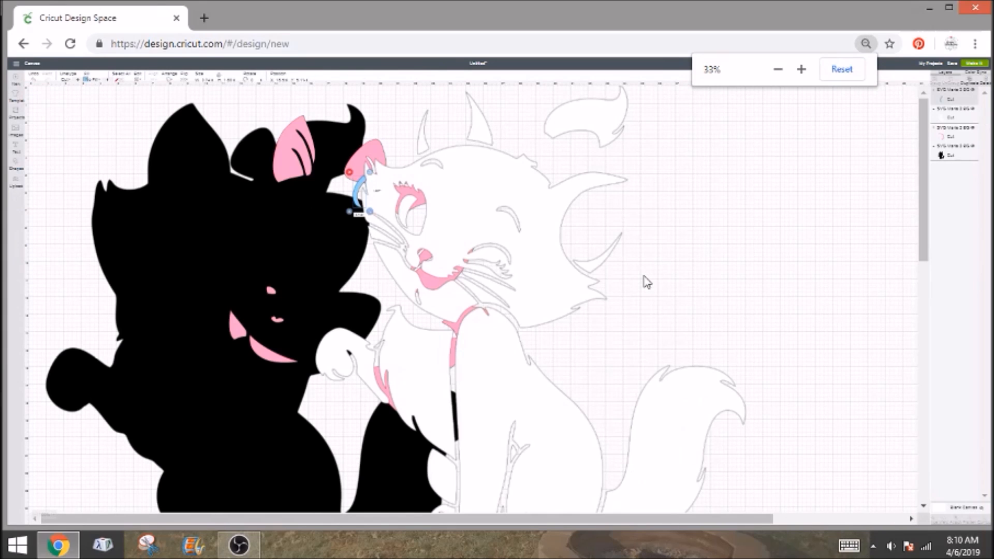
{"action": "left_click_drag", "start_coordinate": [646, 282], "coordinate": [902, 266]}
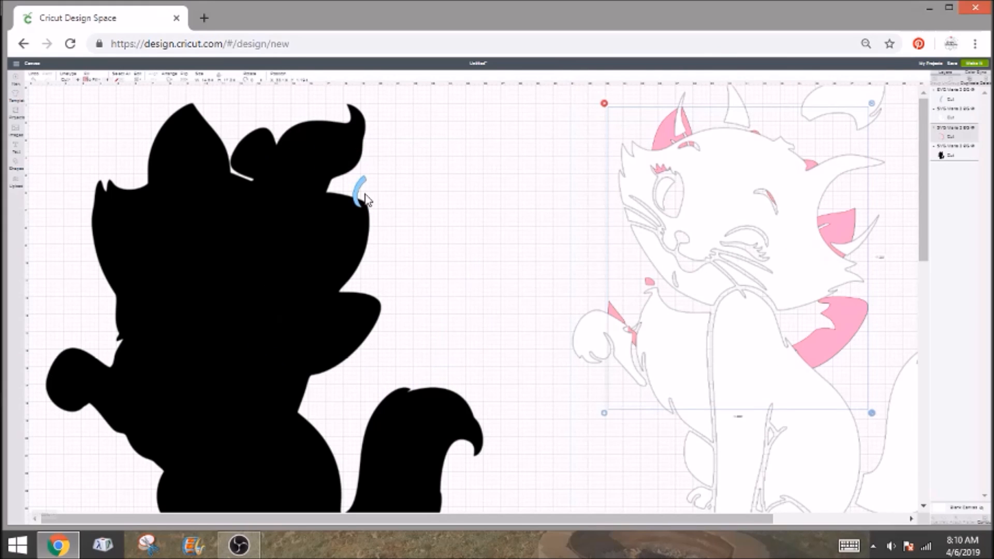
{"action": "left_click_drag", "start_coordinate": [365, 195], "coordinate": [638, 200]}
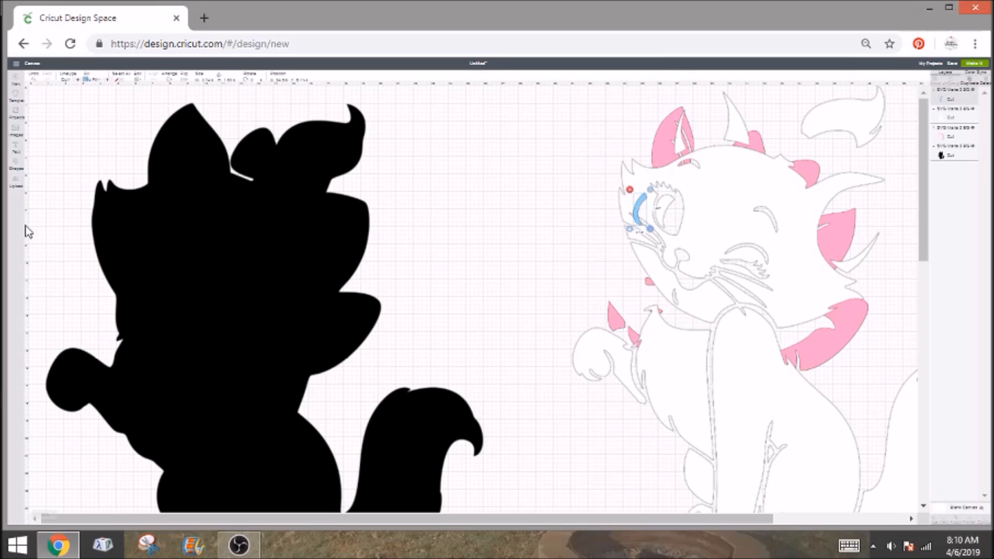
Step: Insert a square shape and set its size to 11 by 11 inches
{"action": "key", "text": "ctrl+minus"}
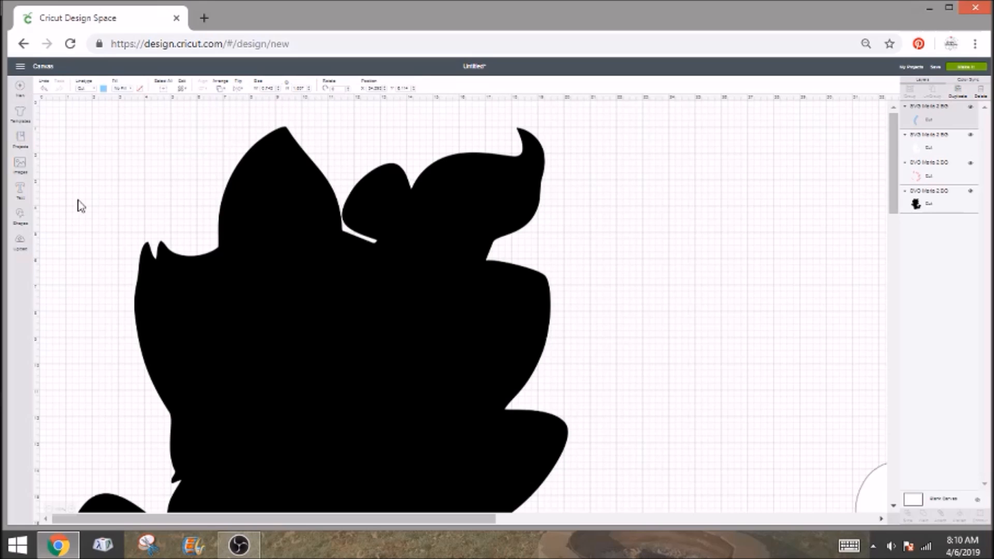
{"action": "left_click", "coordinate": [20, 222]}
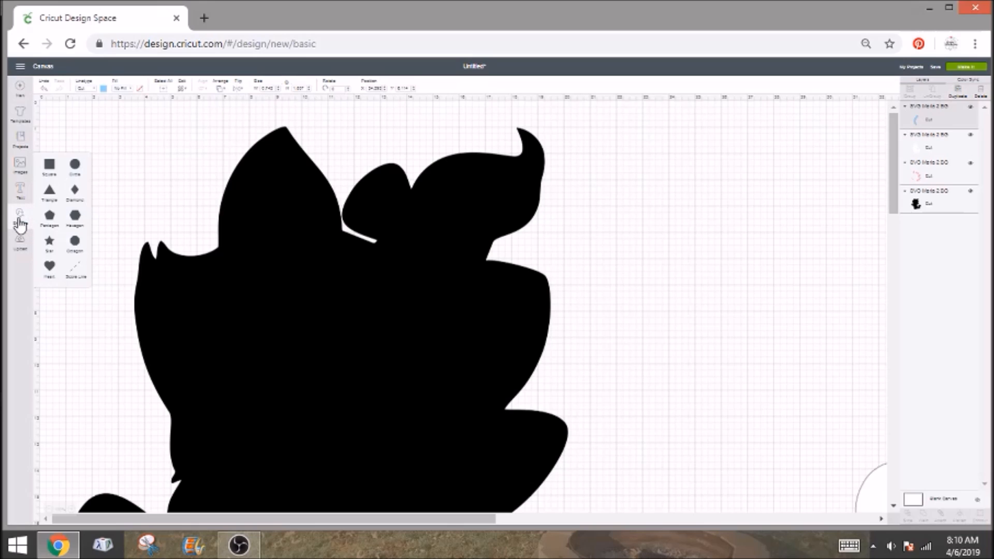
{"action": "left_click", "coordinate": [50, 167]}
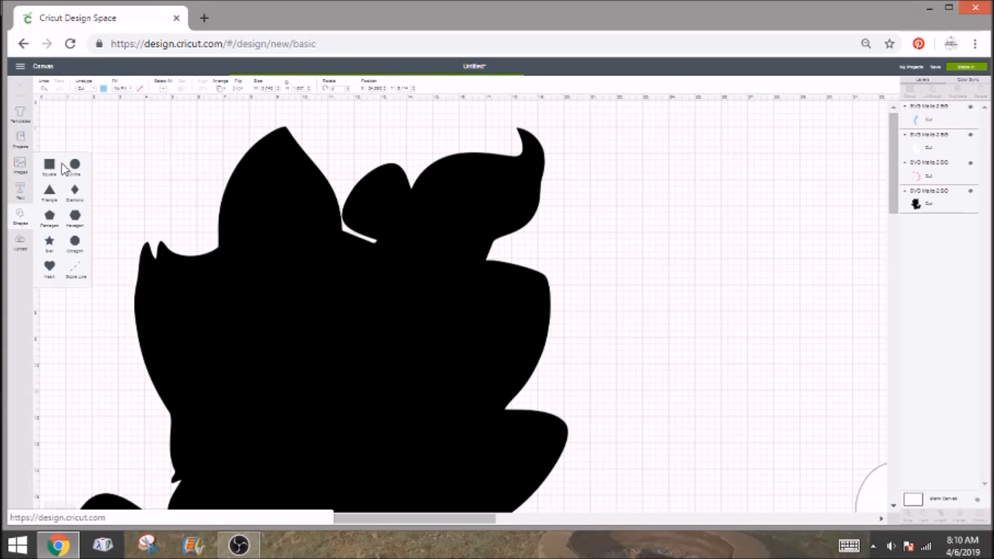
{"action": "left_click", "coordinate": [265, 87]}
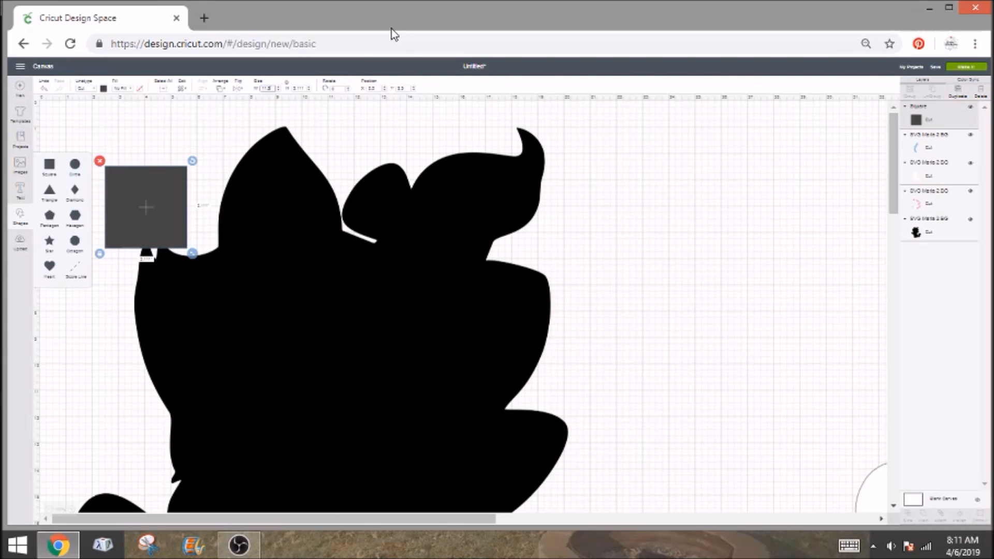
{"action": "type", "text": "11.5"}
{"action": "key", "text": "Return"}
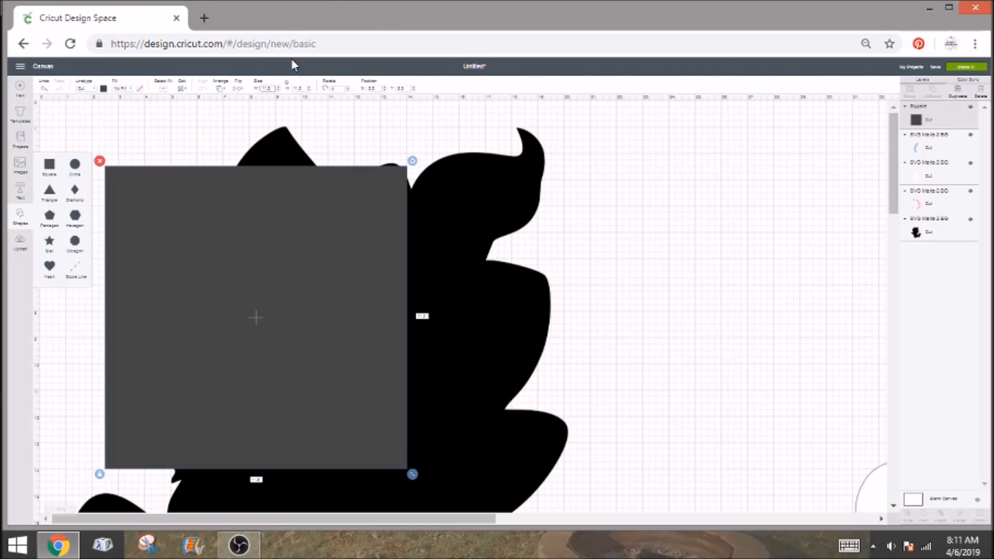
{"action": "key", "text": "Return"}
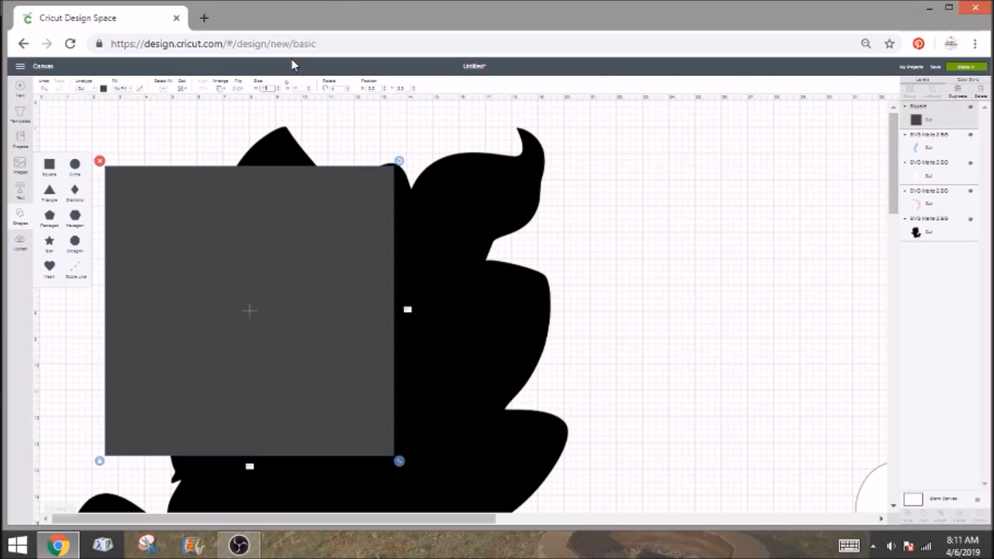
Step: Shift the square slightly up and to the right, and the black silhouette slightly down and to the right
{"action": "left_click", "coordinate": [130, 155]}
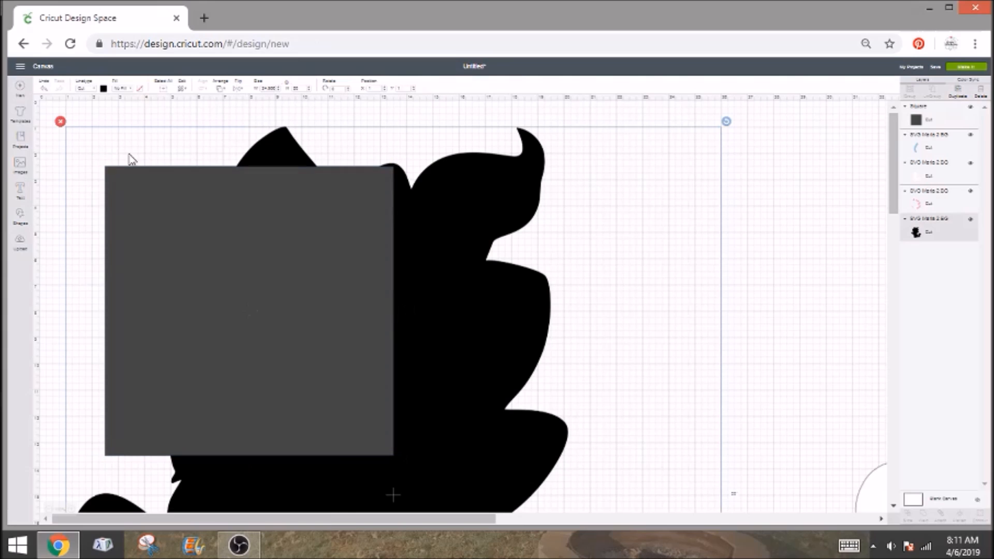
{"action": "left_click", "coordinate": [275, 304]}
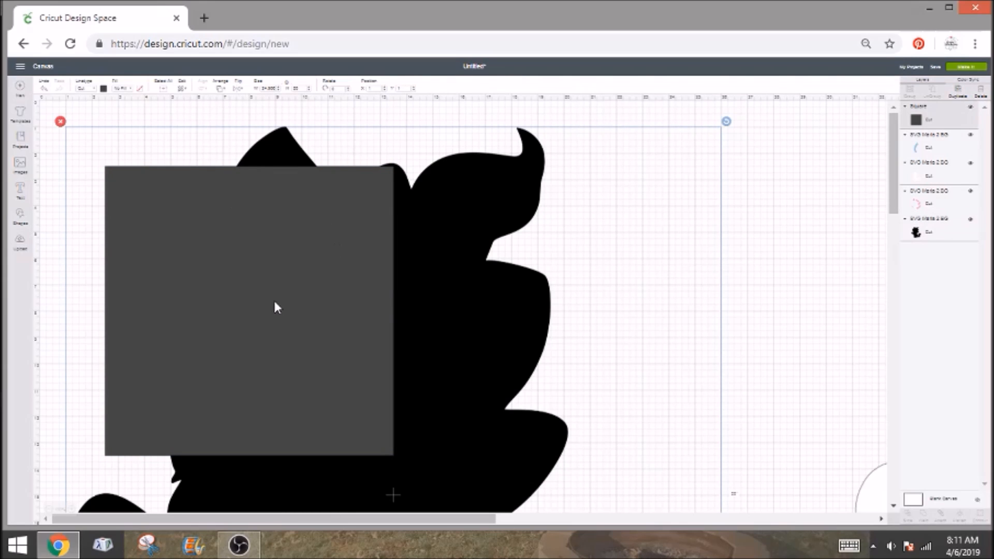
{"action": "mouse_move", "coordinate": [265, 344]}
{"action": "left_mouse_down"}
{"action": "mouse_move", "coordinate": [272, 300]}
{"action": "mouse_move", "coordinate": [341, 302]}
{"action": "mouse_move", "coordinate": [291, 300]}
{"action": "mouse_move", "coordinate": [322, 299]}
{"action": "mouse_move", "coordinate": [303, 328]}
{"action": "mouse_move", "coordinate": [281, 300]}
{"action": "mouse_move", "coordinate": [280, 328]}
{"action": "mouse_move", "coordinate": [278, 297]}
{"action": "mouse_move", "coordinate": [276, 333]}
{"action": "left_mouse_up"}
{"action": "left_click_drag", "start_coordinate": [465, 244], "coordinate": [475, 250]}
Step: Position the square at X 1 and Y 1 over the upper left part of the black silhouette
{"action": "left_click", "coordinate": [274, 297]}
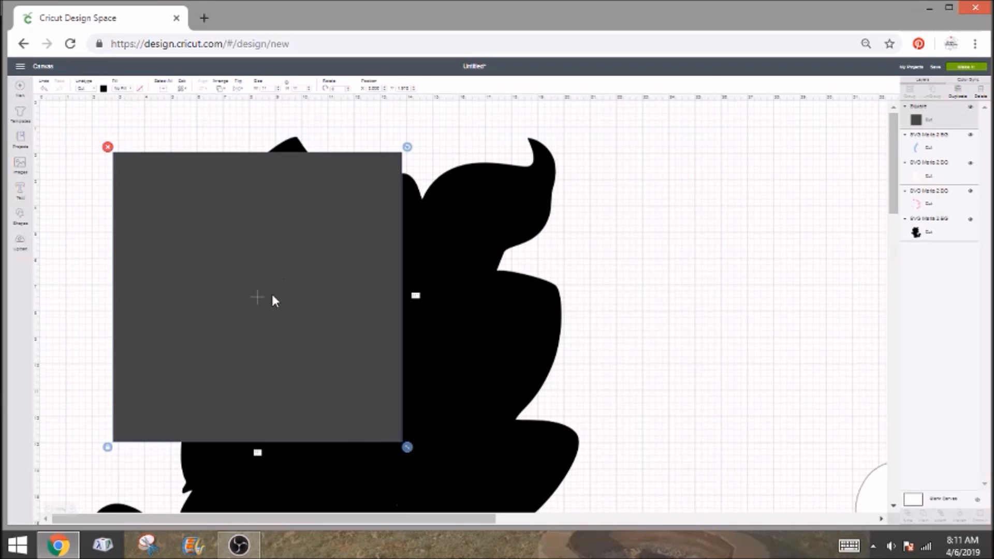
{"action": "left_click", "coordinate": [376, 88]}
{"action": "type", "text": "1"}
{"action": "key", "text": "Tab"}
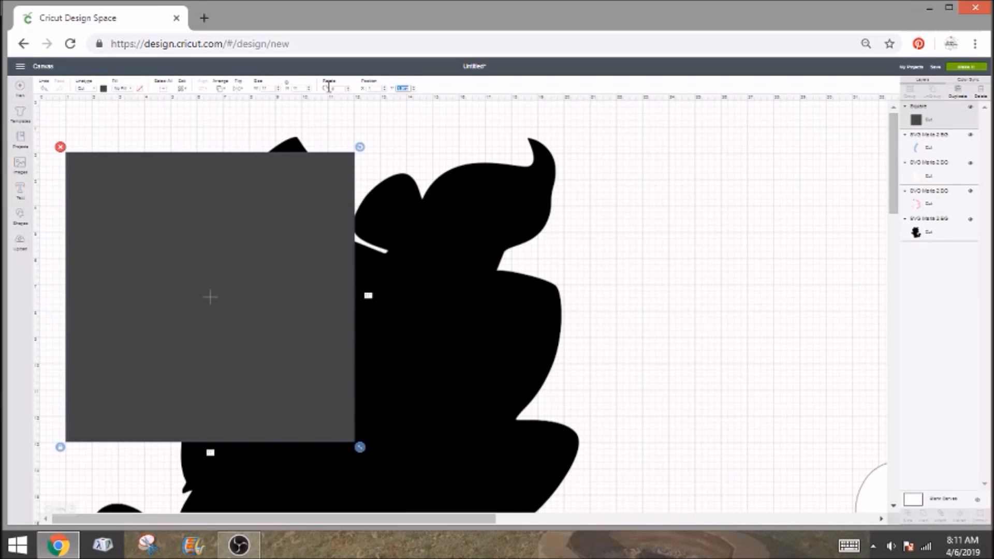
{"action": "type", "text": "1"}
{"action": "key", "text": "Tab"}
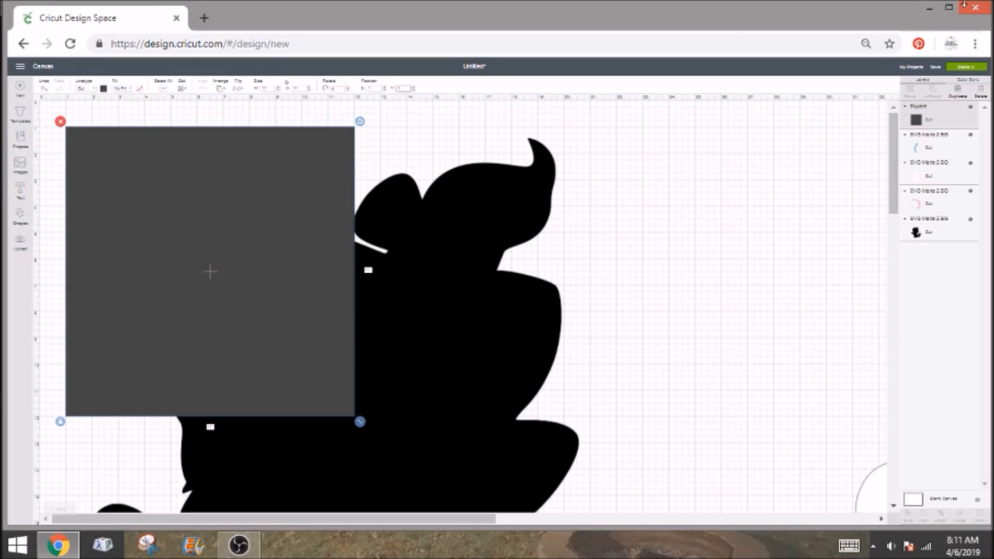
Step: Duplicate the square and position the copy at X 12 and Y 1, directly beside the first one
{"action": "left_click", "coordinate": [958, 93]}
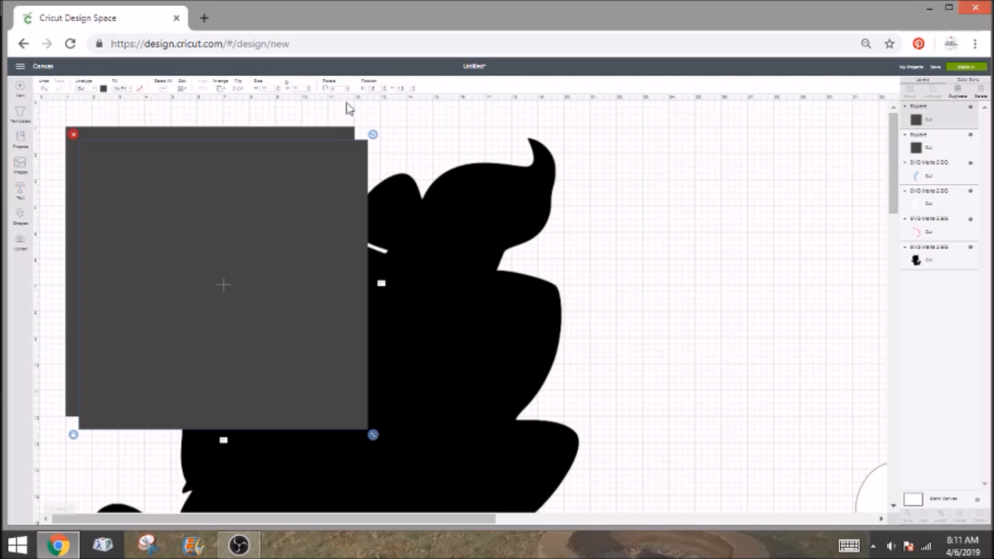
{"action": "left_click", "coordinate": [379, 88]}
{"action": "double_click", "coordinate": [378, 88]}
{"action": "type", "text": "12"}
{"action": "key", "text": "Return"}
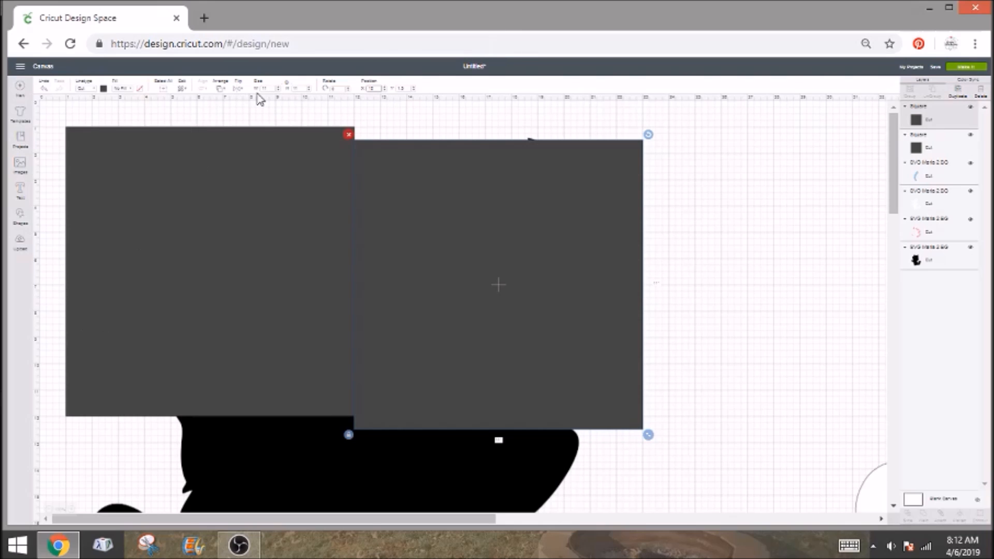
{"action": "double_click", "coordinate": [402, 88]}
{"action": "type", "text": "1"}
{"action": "key", "text": "Return"}
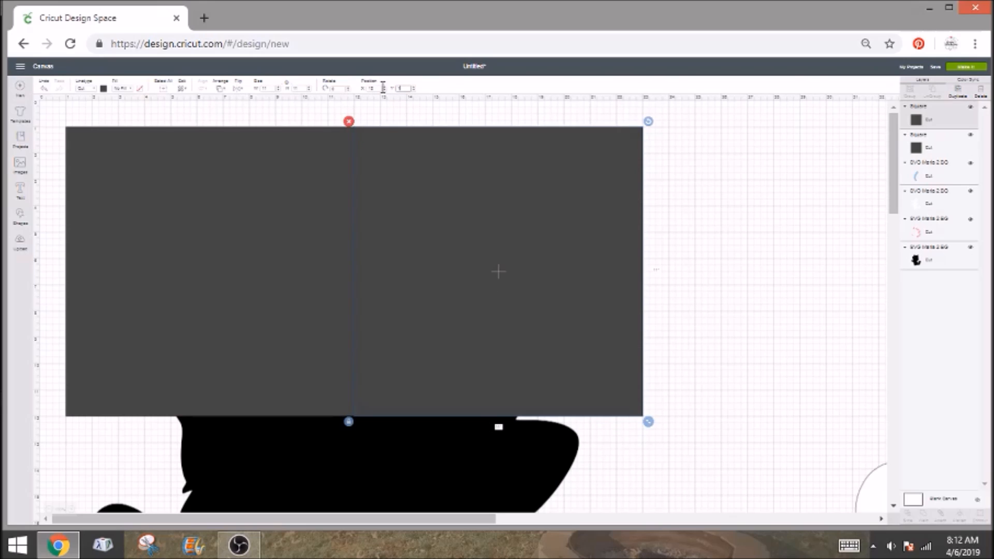
Step: Duplicate the square and position the copy at X 1 and Y 12, directly below the first one
{"action": "scroll", "coordinate": [501, 135], "scroll_direction": "down", "scroll_amount": 2}
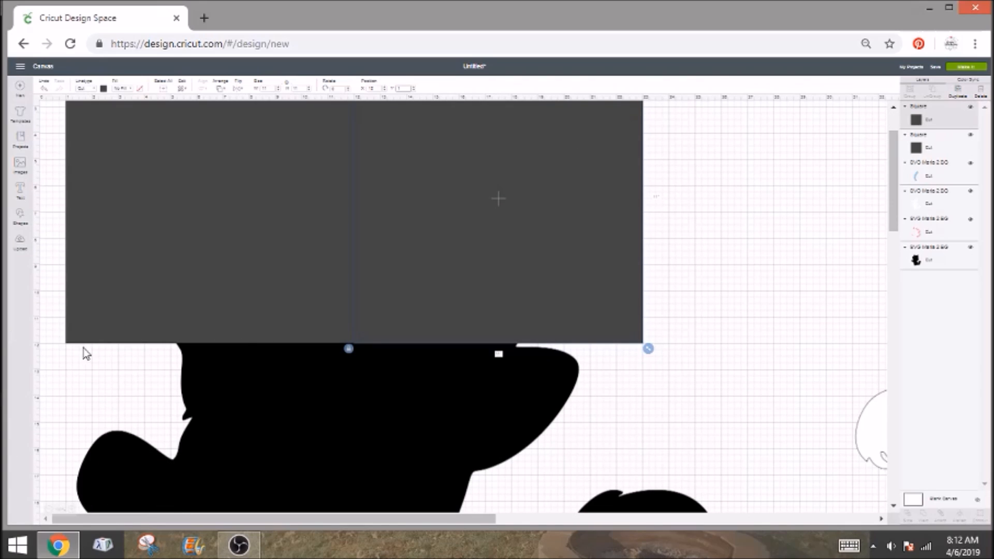
{"action": "left_click", "coordinate": [959, 99]}
{"action": "left_click", "coordinate": [399, 88]}
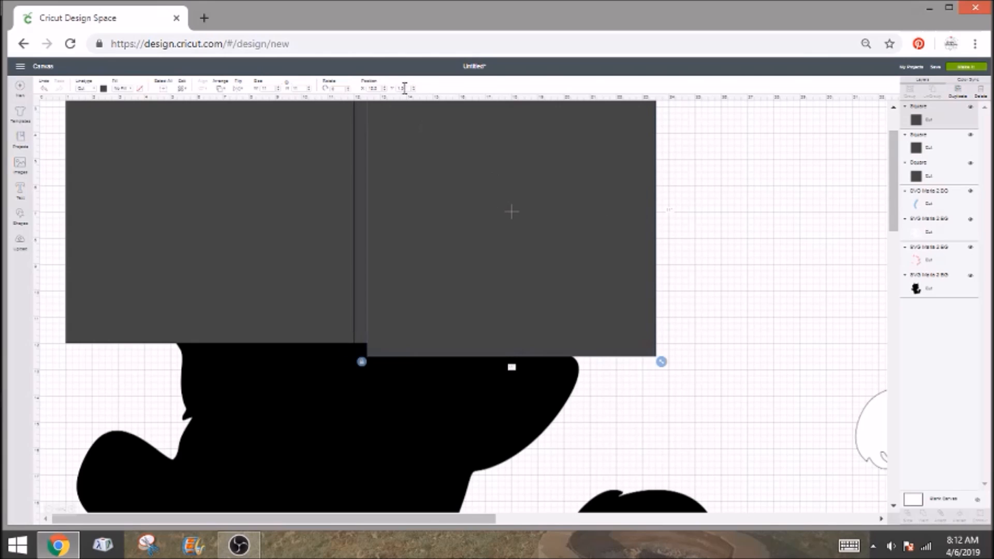
{"action": "type", "text": "12"}
{"action": "key", "text": "Return"}
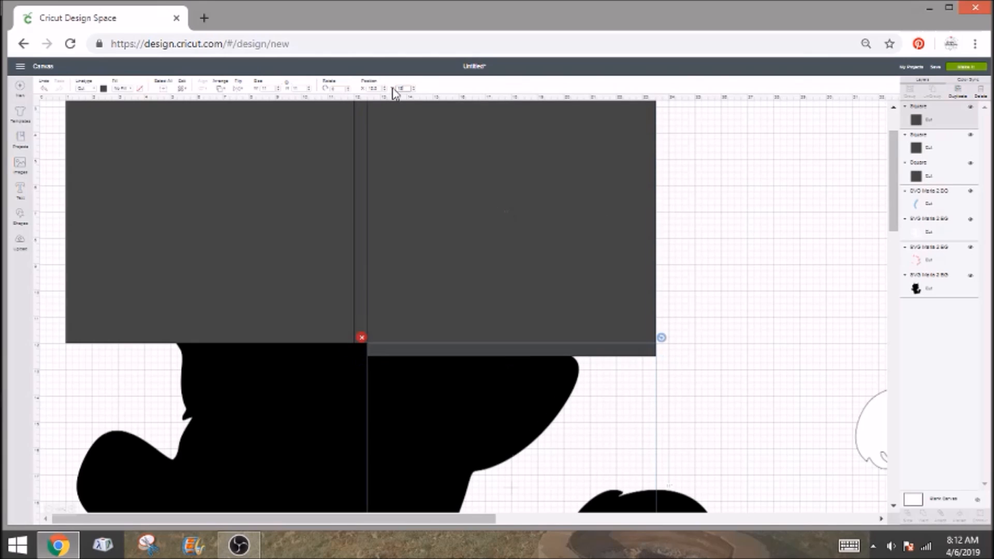
{"action": "left_click", "coordinate": [379, 88]}
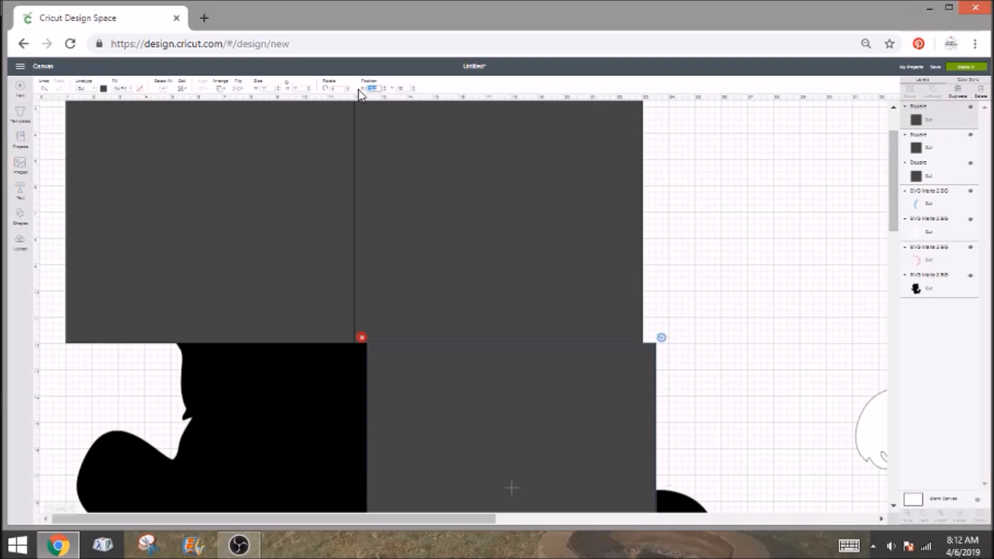
{"action": "type", "text": "1"}
{"action": "key", "text": "Return"}
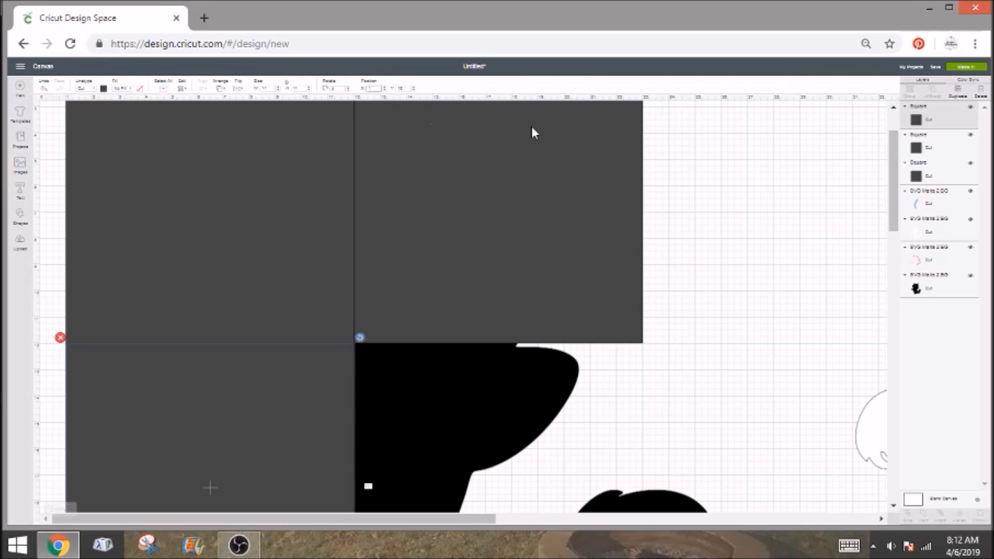
Step: Duplicate the square again and position the copy at X 12 and Y 12 to complete a two-by-two block
{"action": "left_click", "coordinate": [959, 102]}
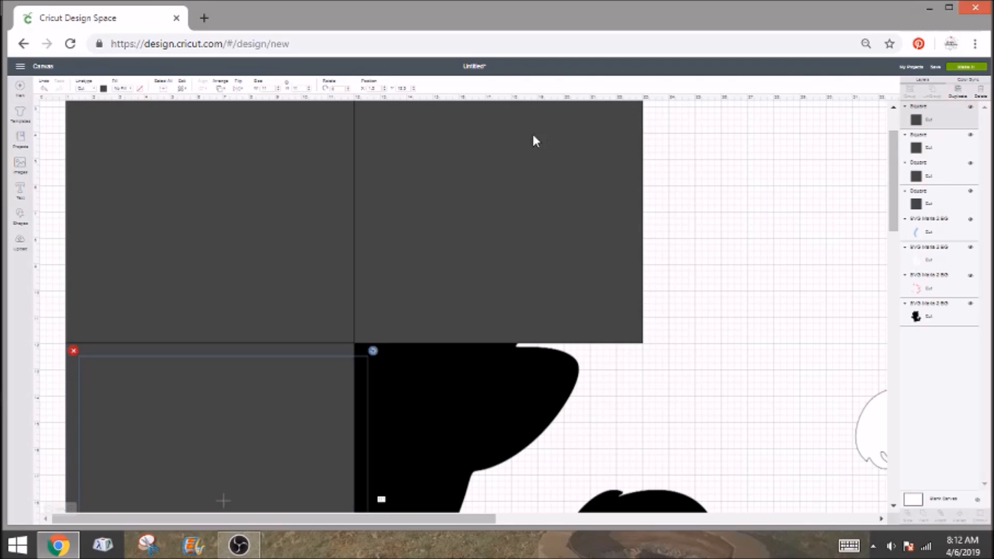
{"action": "double_click", "coordinate": [376, 88]}
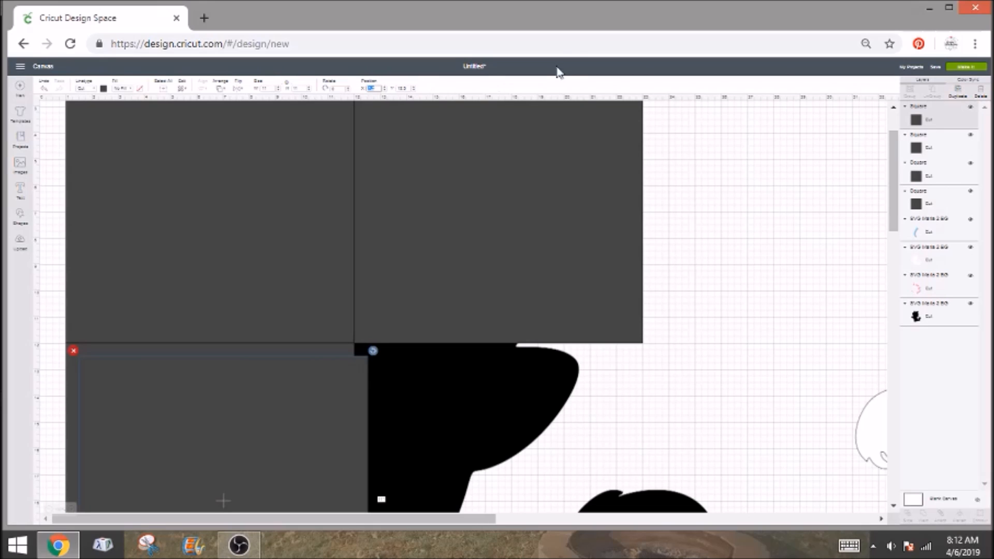
{"action": "type", "text": "12"}
{"action": "key", "text": "Return"}
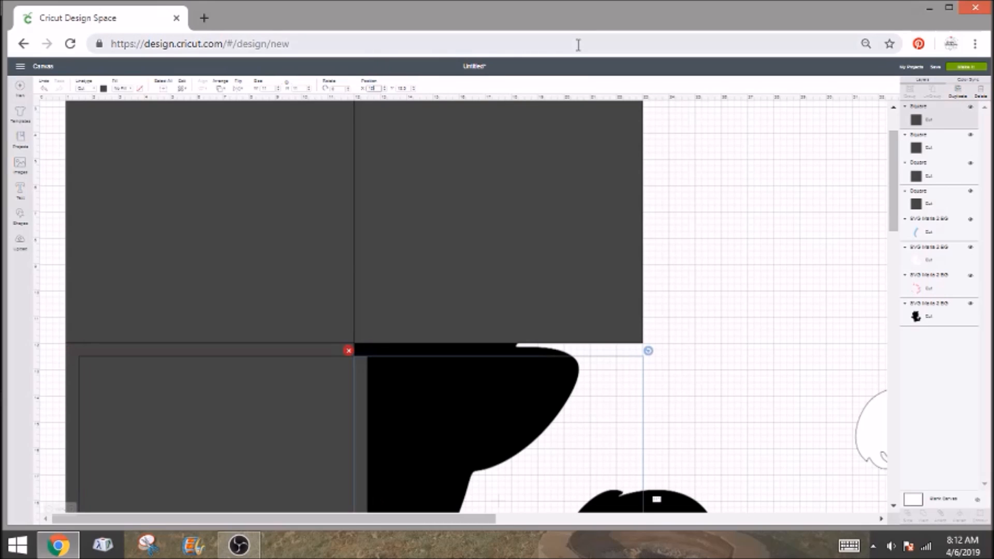
{"action": "double_click", "coordinate": [405, 88]}
{"action": "type", "text": "12"}
{"action": "key", "text": "Return"}
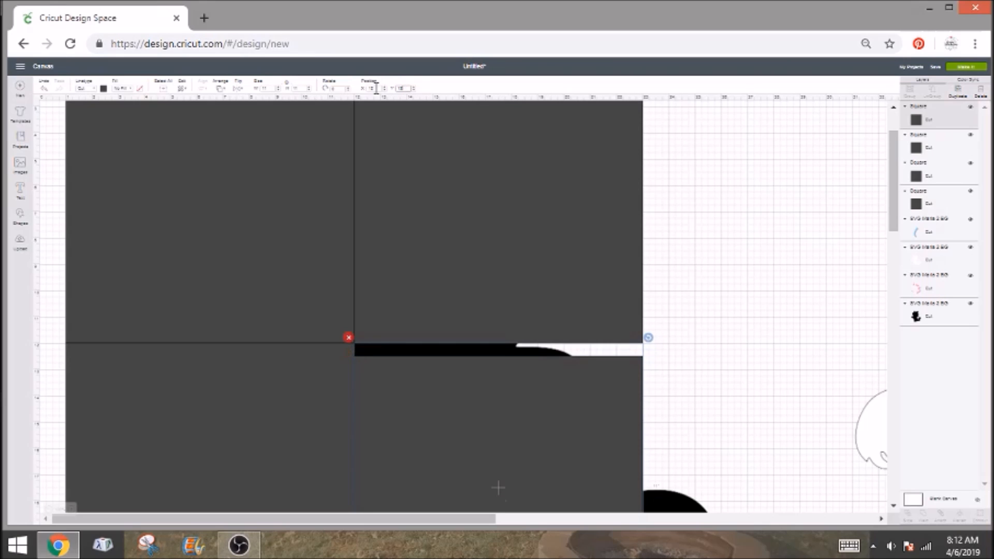
Step: Duplicate the square once more and move the copy down and to the left over the lower part of the silhouette
{"action": "scroll", "coordinate": [393, 104], "scroll_direction": "down", "scroll_amount": 5}
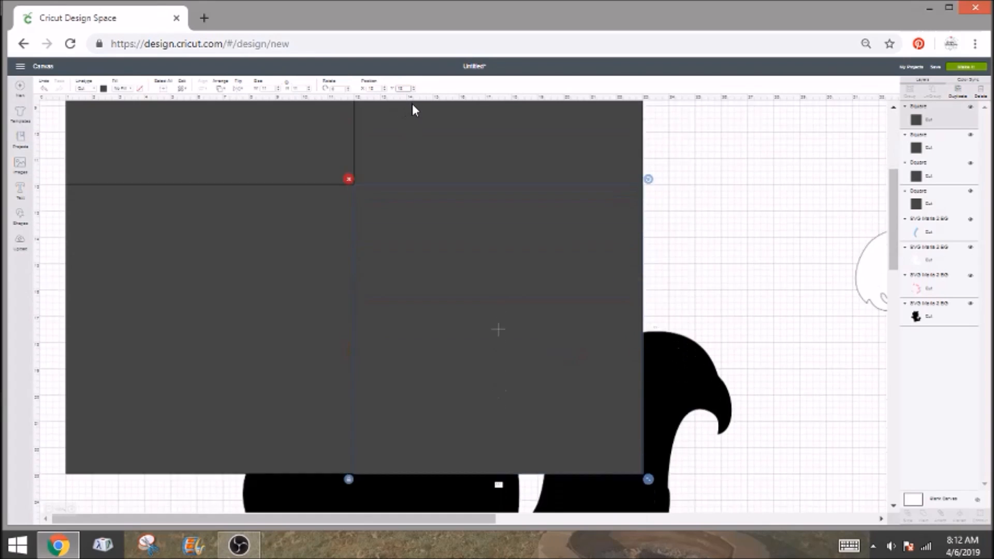
{"action": "scroll", "coordinate": [420, 111], "scroll_direction": "down", "scroll_amount": 1}
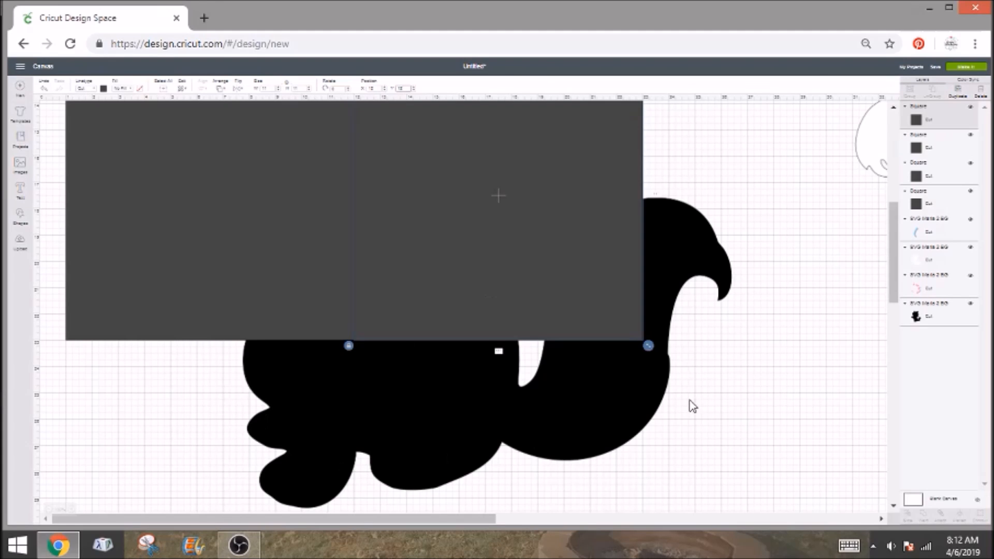
{"action": "left_click", "coordinate": [956, 92]}
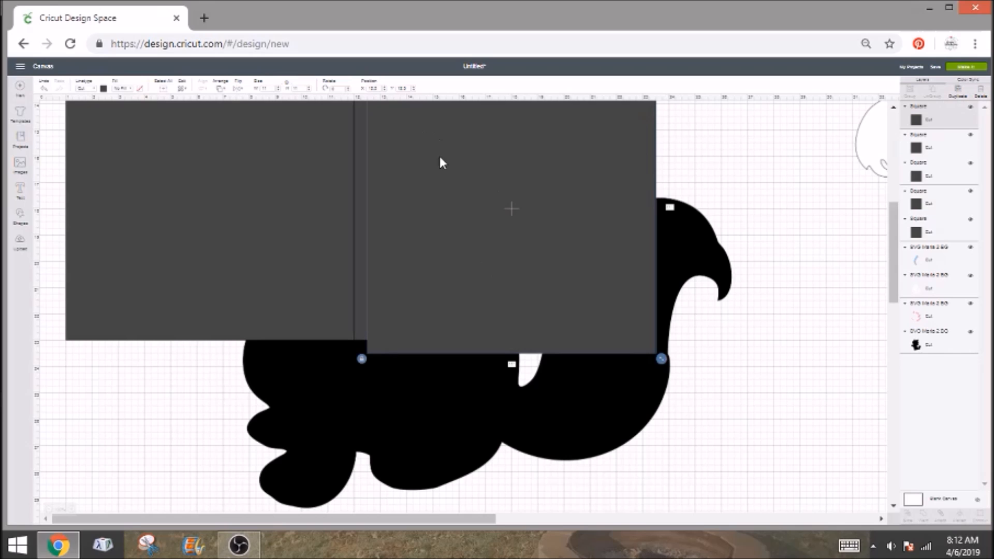
{"action": "left_click_drag", "start_coordinate": [470, 206], "coordinate": [419, 280]}
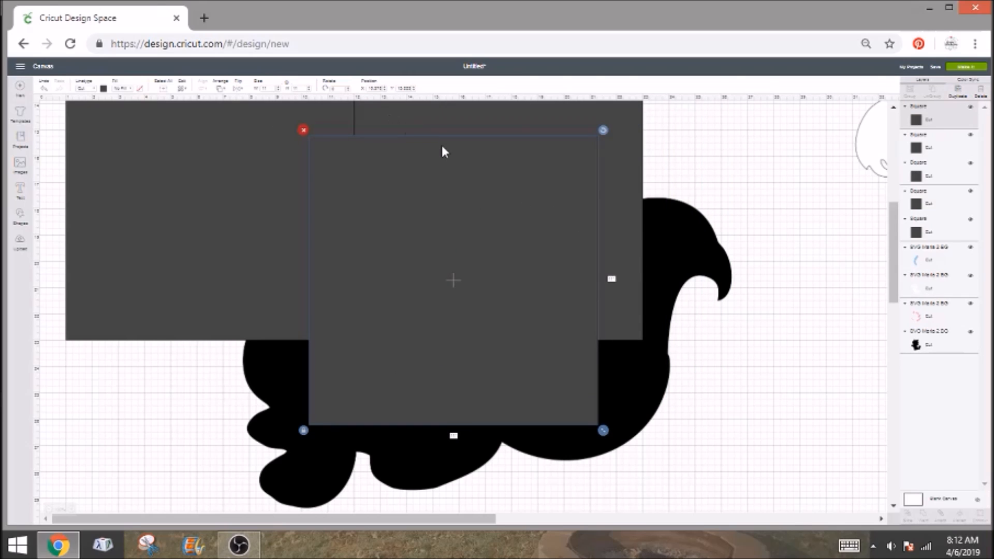
Step: Position the new square at X 23 and Y 12, as the third square of the second row over the tail
{"action": "scroll", "coordinate": [442, 152], "scroll_direction": "up", "scroll_amount": 1}
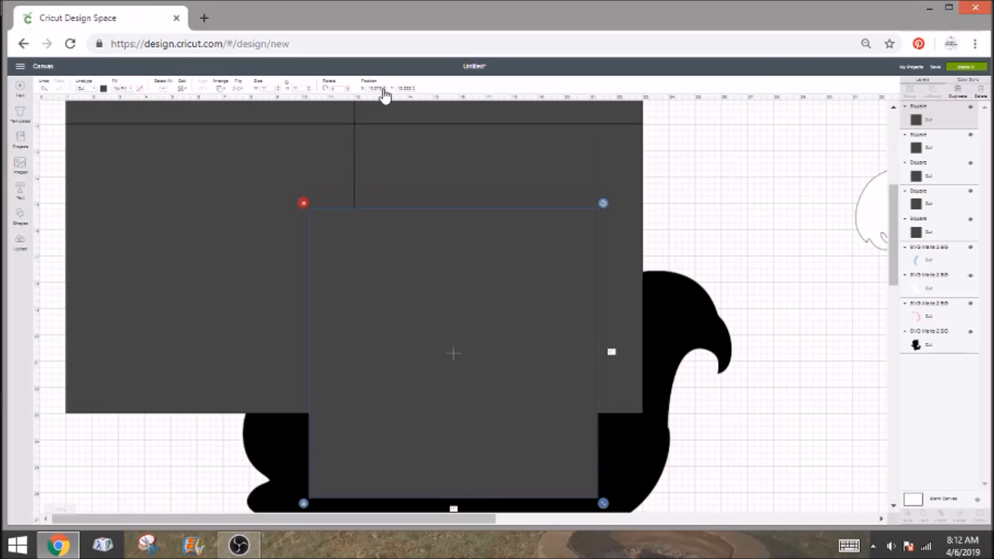
{"action": "left_click_drag", "start_coordinate": [382, 89], "coordinate": [357, 90]}
{"action": "key", "text": "BackSpace"}
{"action": "type", "text": "22"}
{"action": "key", "text": "Return"}
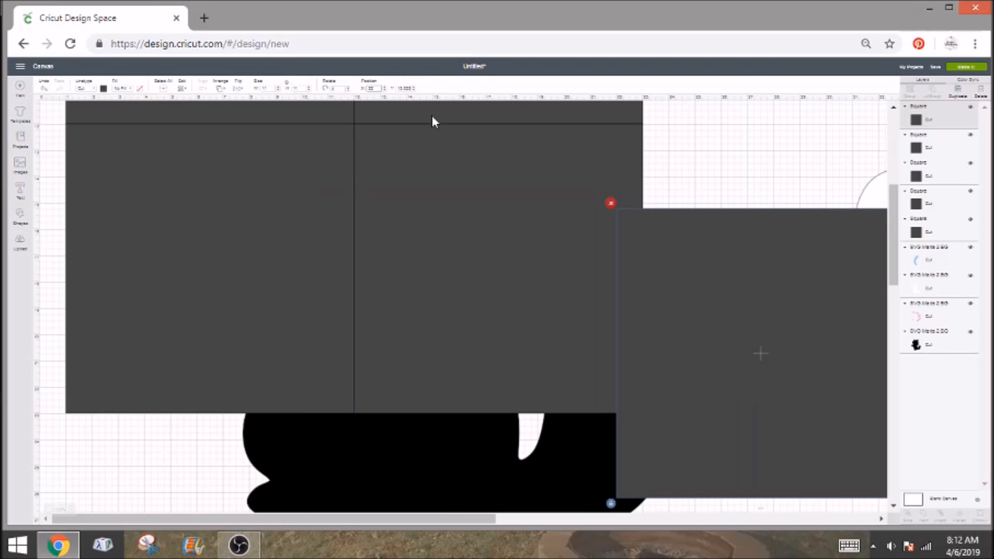
{"action": "left_click", "coordinate": [382, 86]}
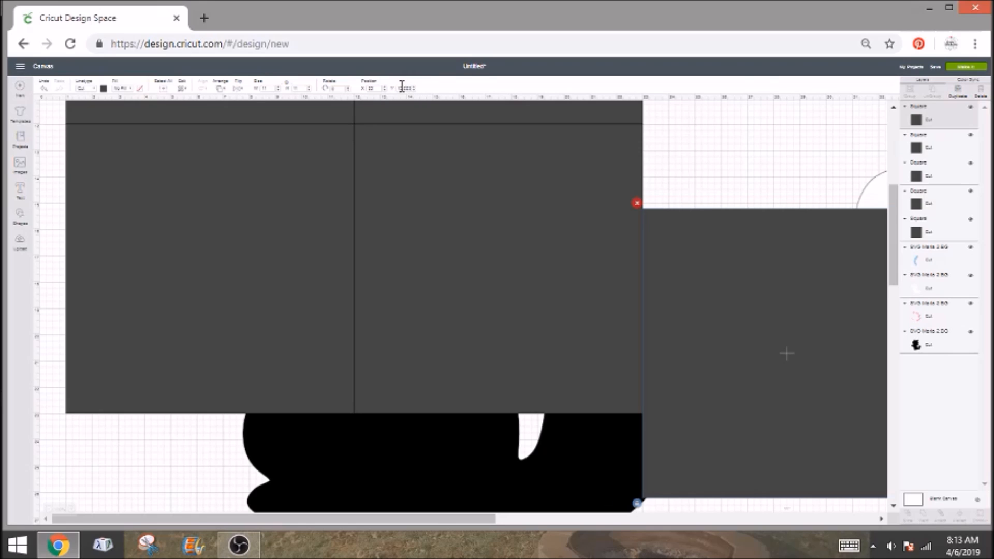
{"action": "left_click_drag", "start_coordinate": [397, 88], "coordinate": [421, 88]}
{"action": "type", "text": "12"}
{"action": "key", "text": "Return"}
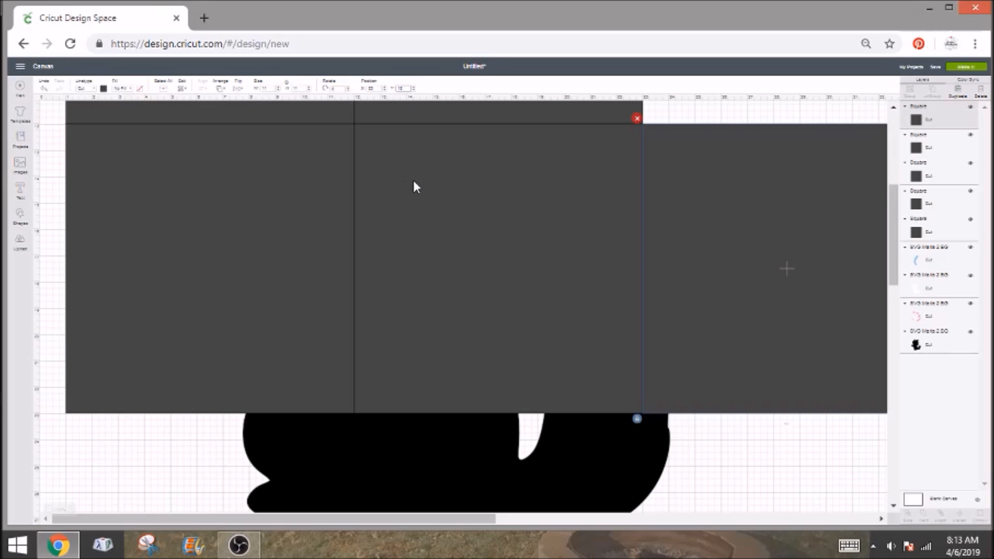
Step: Duplicate the square and position the copy at X 1 and Y 23 to start the third row
{"action": "scroll", "coordinate": [489, 359], "scroll_direction": "down", "scroll_amount": 2}
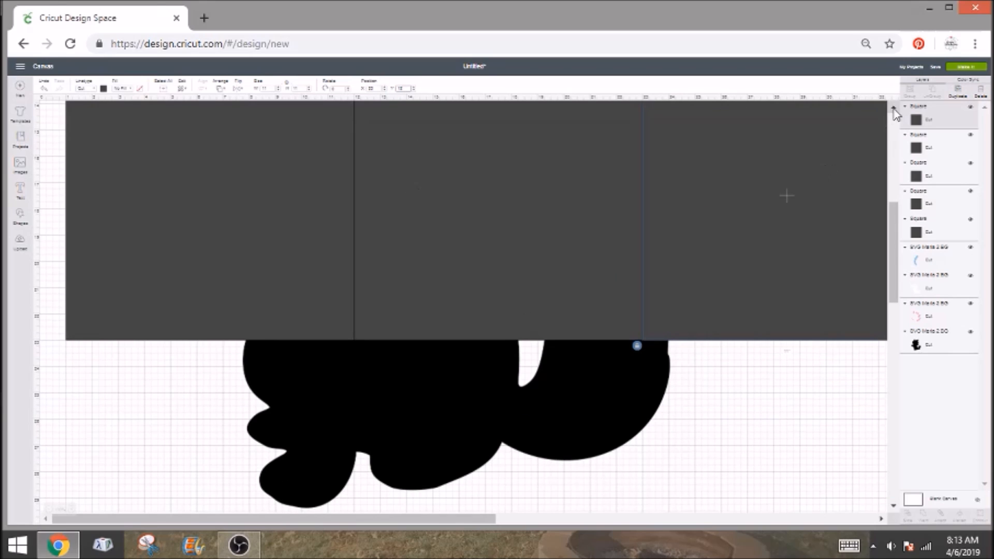
{"action": "left_click", "coordinate": [964, 97]}
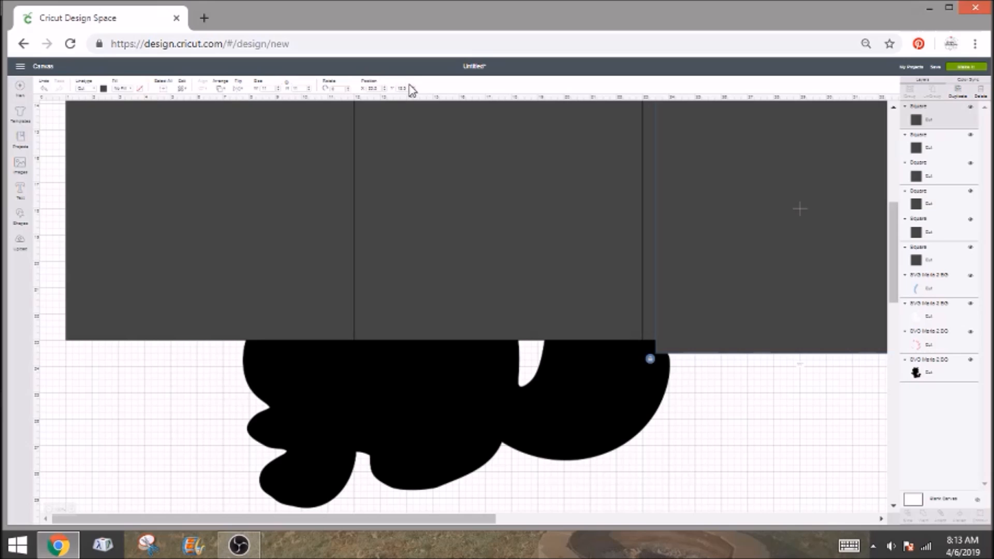
{"action": "left_click_drag", "start_coordinate": [412, 88], "coordinate": [379, 86]}
{"action": "type", "text": "22"}
{"action": "key", "text": "Tab"}
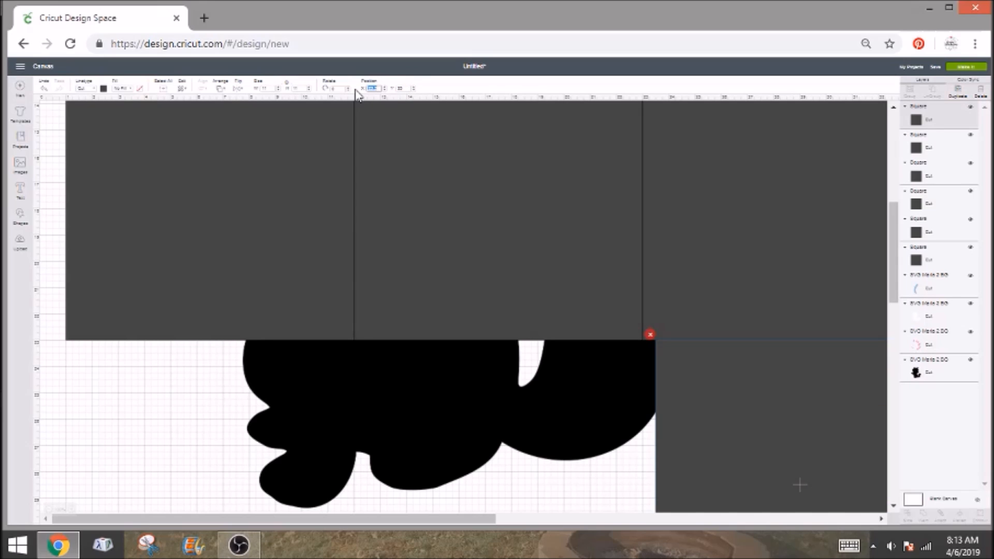
{"action": "type", "text": "1"}
{"action": "key", "text": "Return"}
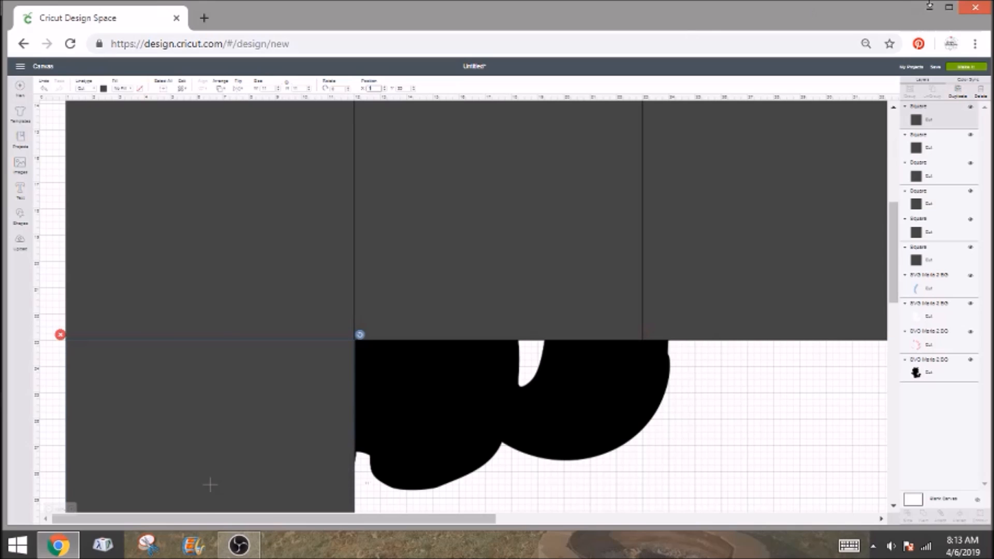
Step: Duplicate the third row's first square and position the copy at X 12 and Y 23, directly beside it
{"action": "left_click_drag", "start_coordinate": [211, 483], "coordinate": [223, 498]}
{"action": "left_click", "coordinate": [373, 89]}
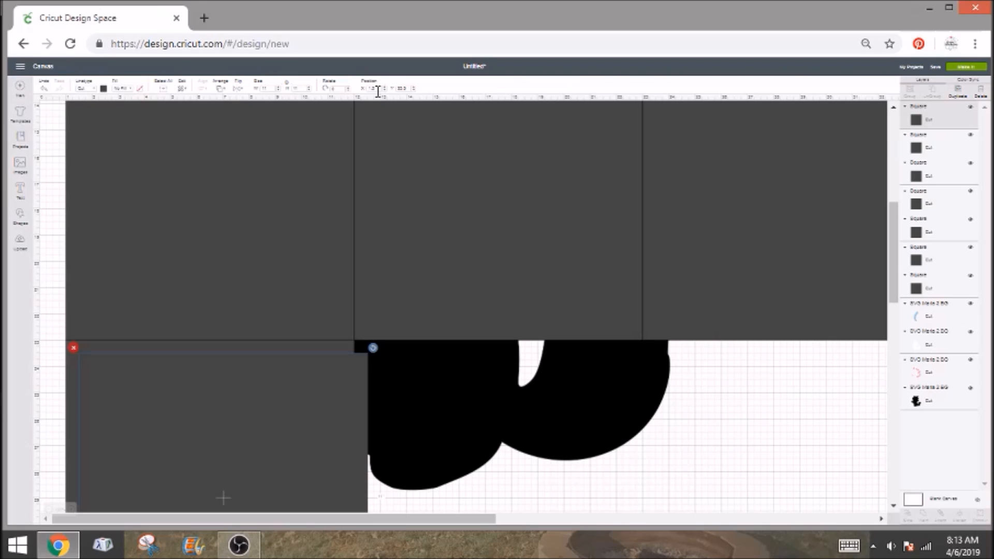
{"action": "type", "text": "11"}
{"action": "key", "text": "Tab"}
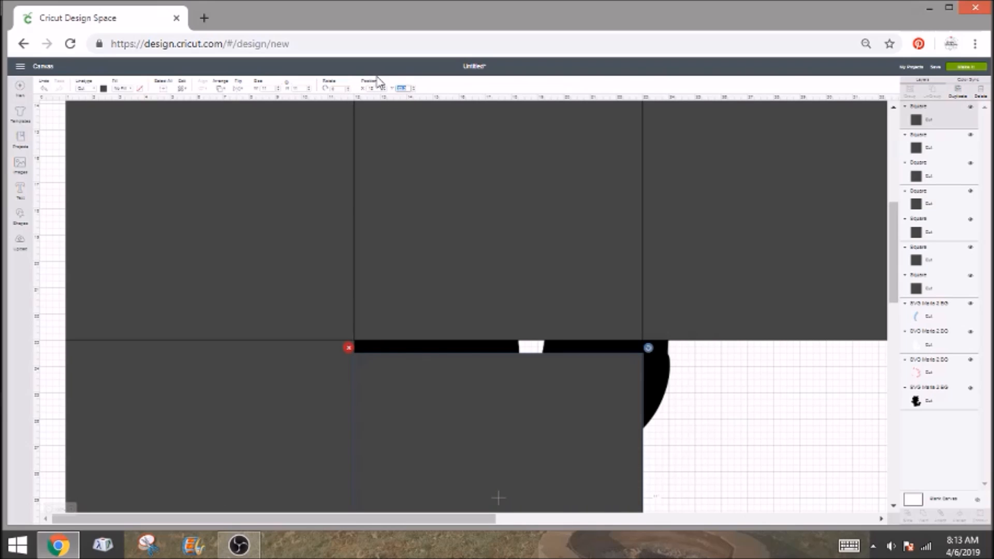
{"action": "type", "text": "22"}
{"action": "key", "text": "Return"}
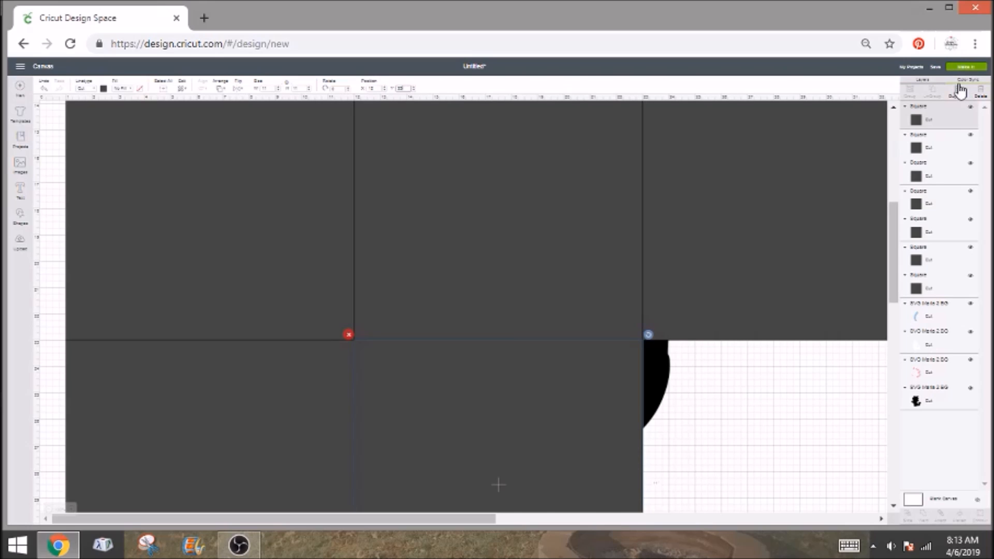
Step: Duplicate the square and position the copy at X 23 and Y 23 to finish the third row
{"action": "left_click", "coordinate": [959, 93]}
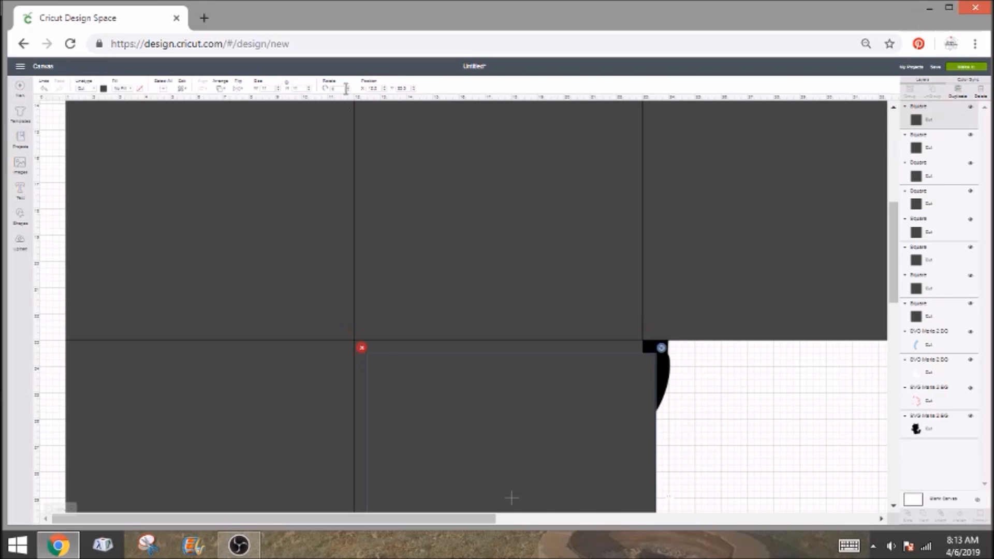
{"action": "left_click", "coordinate": [370, 88]}
{"action": "type", "text": "22"}
{"action": "key", "text": "Tab"}
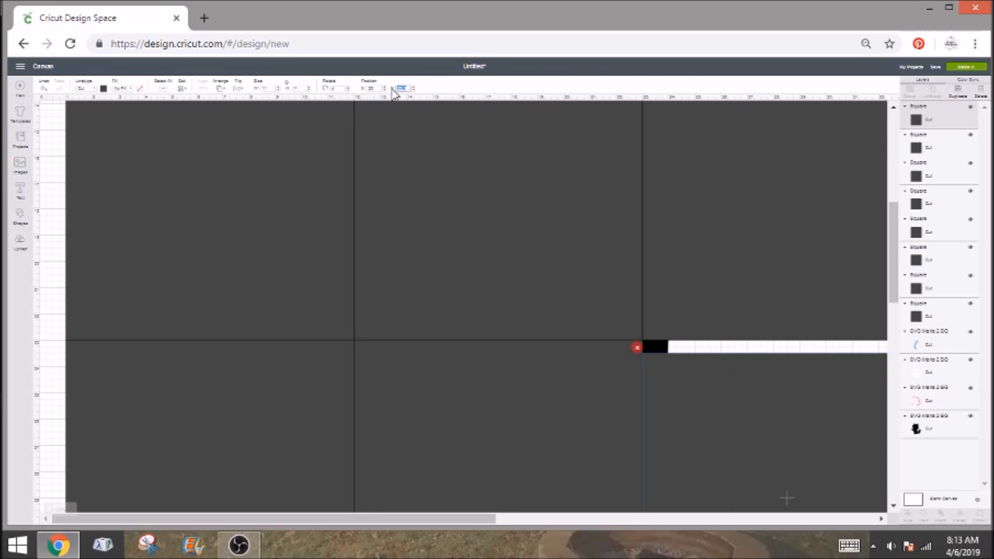
{"action": "type", "text": "22"}
{"action": "key", "text": "Tab"}
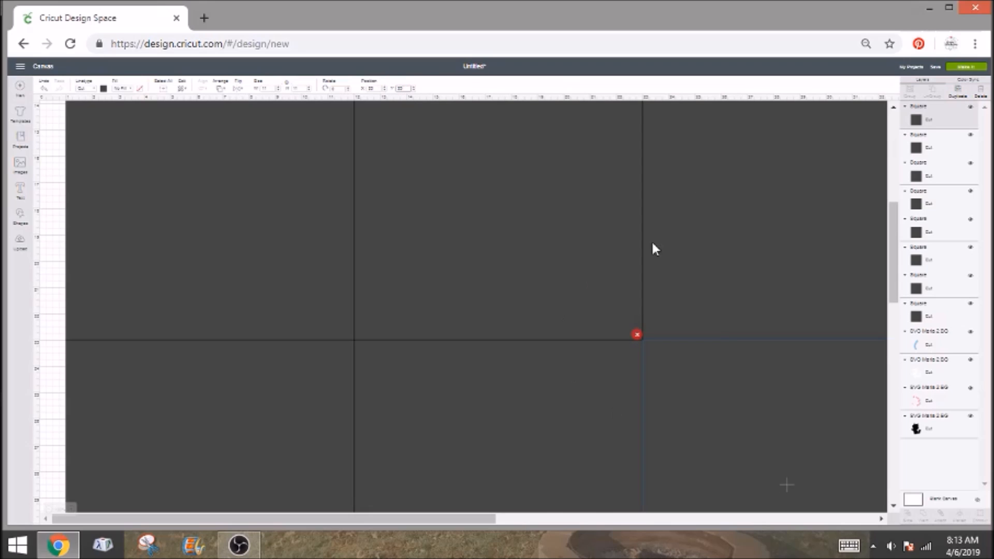
Step: Select the black cat silhouette layer and send it to the front of all the squares
{"action": "key", "text": "ctrl+minus"}
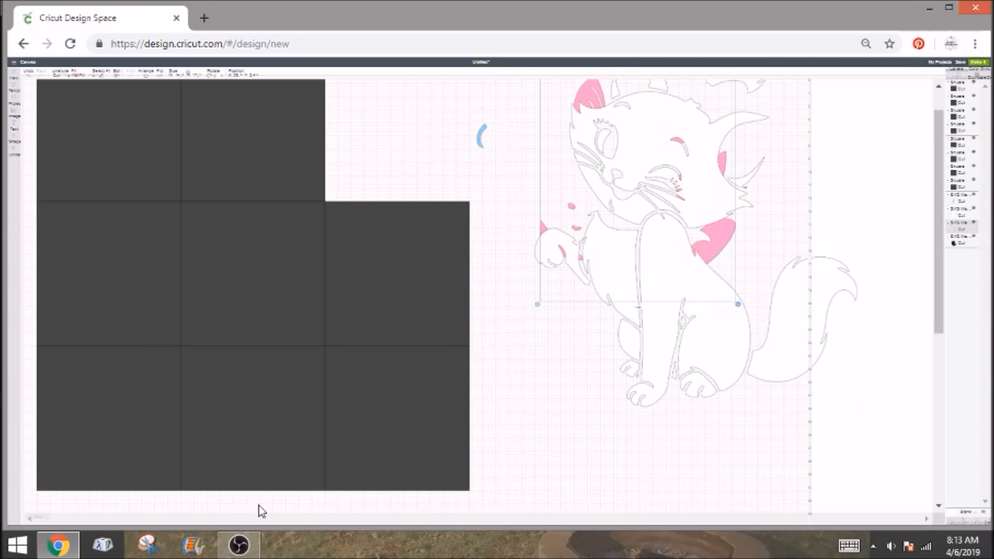
{"action": "scroll", "coordinate": [144, 269], "scroll_direction": "up", "scroll_amount": 1}
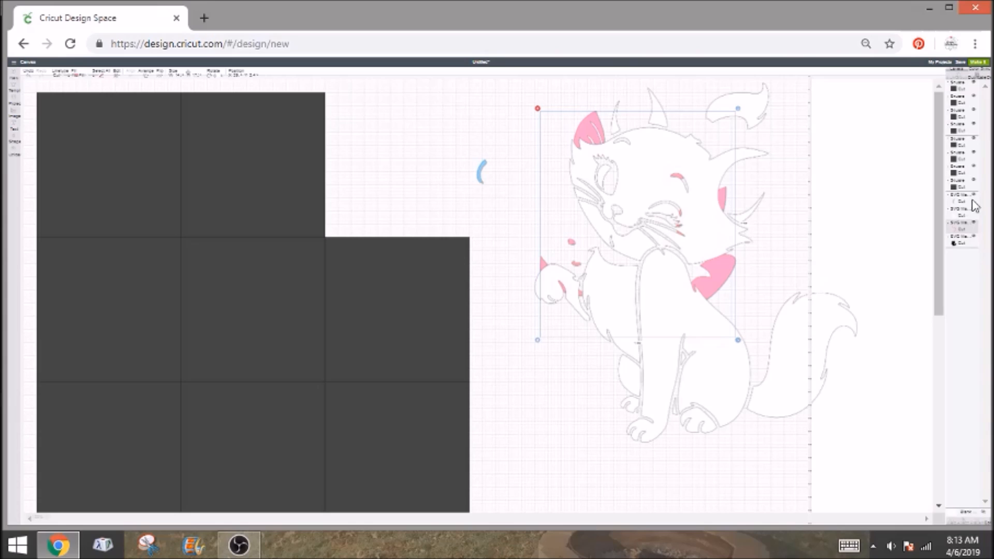
{"action": "left_click", "coordinate": [962, 241]}
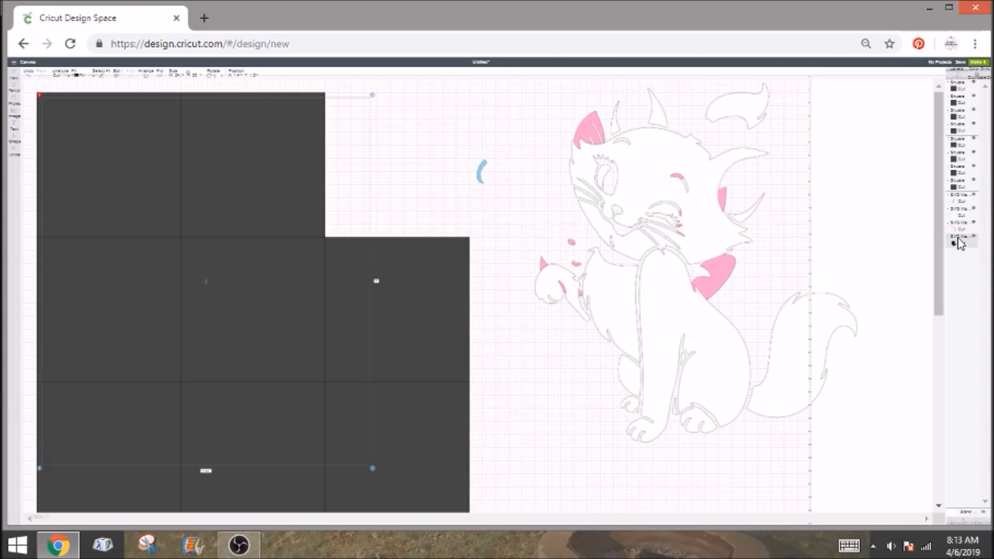
{"action": "right_click", "coordinate": [961, 242]}
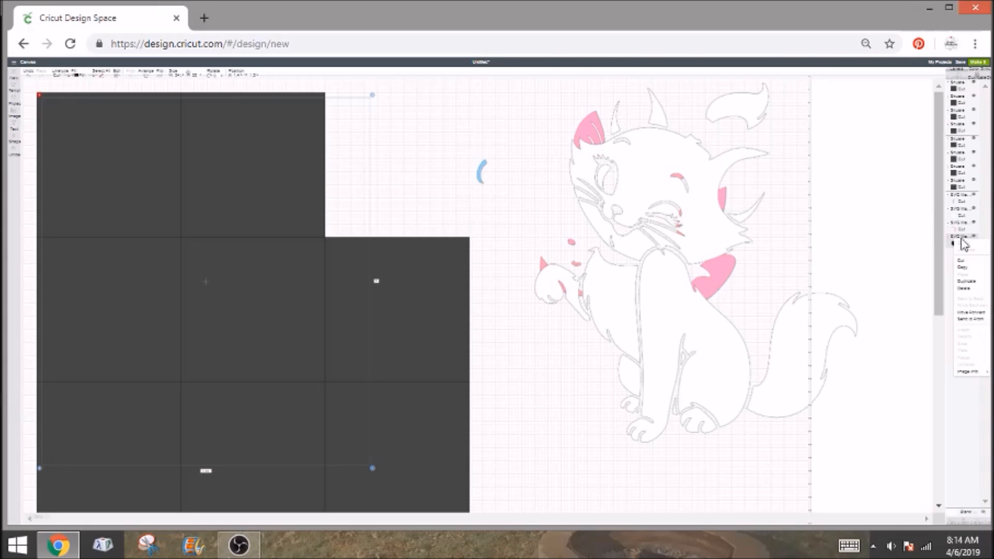
{"action": "left_click", "coordinate": [973, 320]}
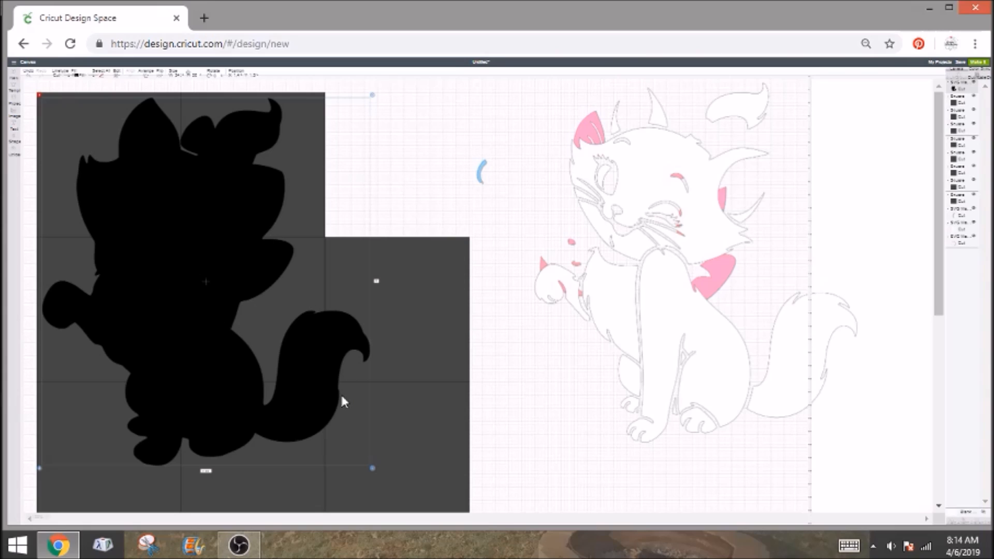
Step: Shift the black silhouette slightly right and down within the grid of squares, with a small correction back to the left
{"action": "left_click_drag", "start_coordinate": [193, 335], "coordinate": [213, 338]}
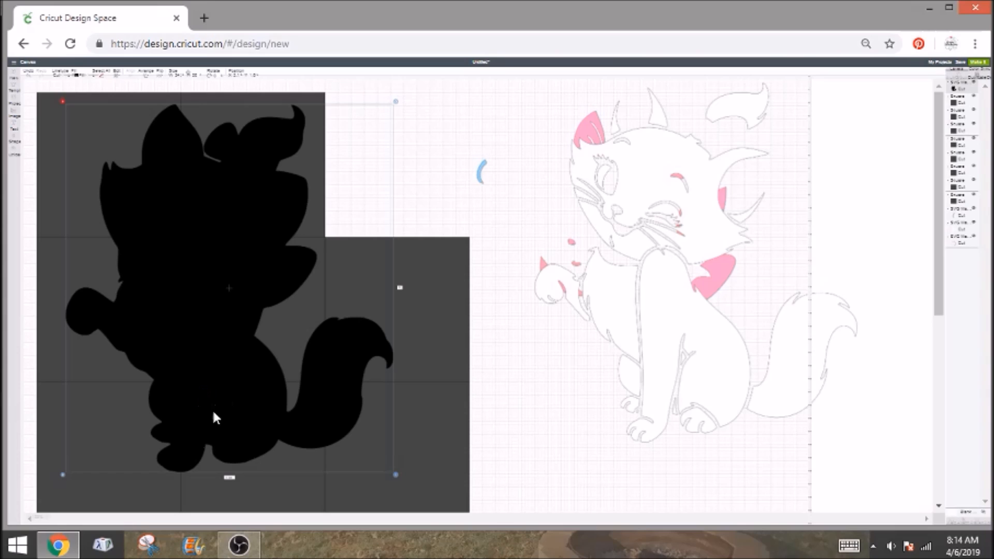
{"action": "left_click_drag", "start_coordinate": [199, 372], "coordinate": [194, 374]}
{"action": "scroll", "coordinate": [440, 306], "scroll_direction": "down", "scroll_amount": 2}
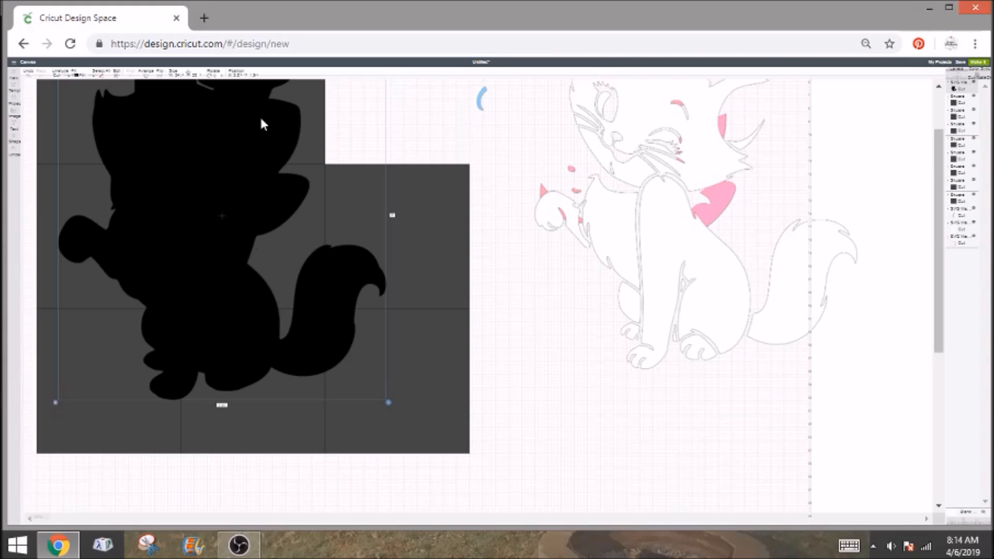
{"action": "scroll", "coordinate": [331, 207], "scroll_direction": "up", "scroll_amount": 2}
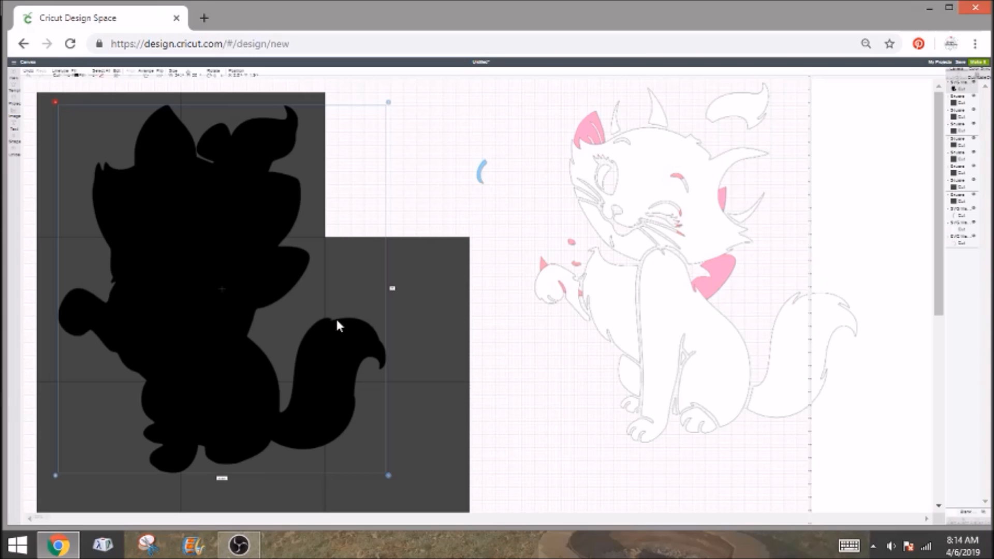
Step: Select the top row's first square together with the black silhouette and slice them
{"action": "left_click", "coordinate": [45, 111]}
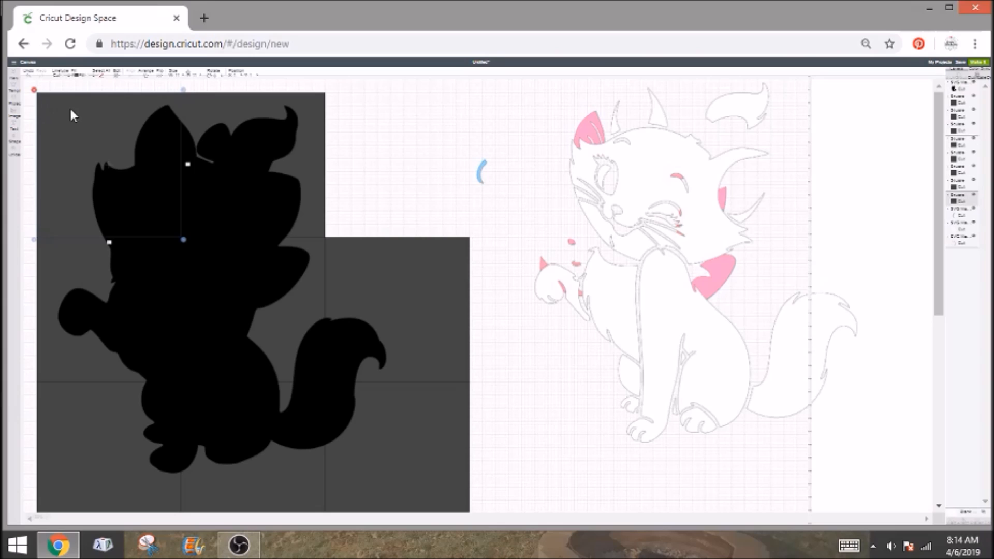
{"action": "left_click", "coordinate": [958, 92]}
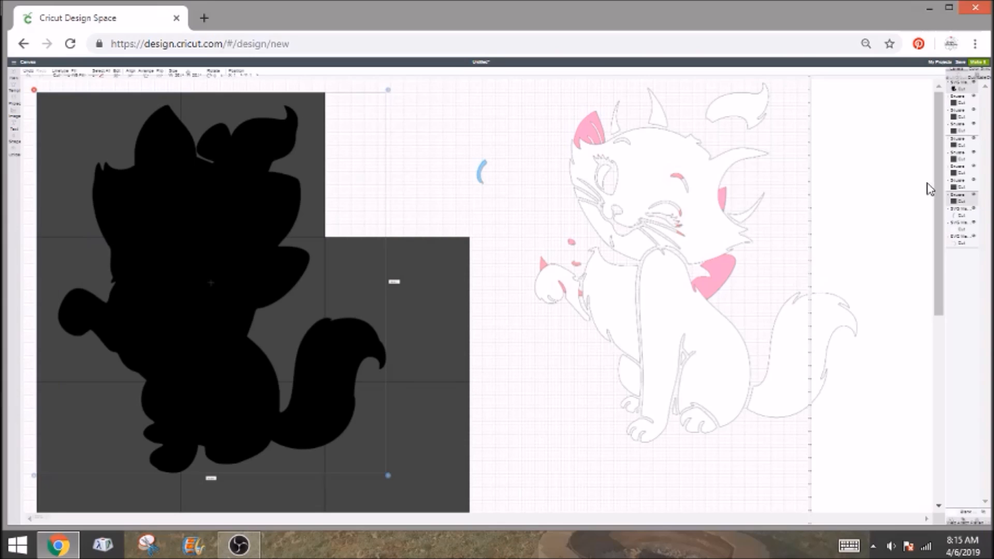
{"action": "key", "text": "ctrl+minus"}
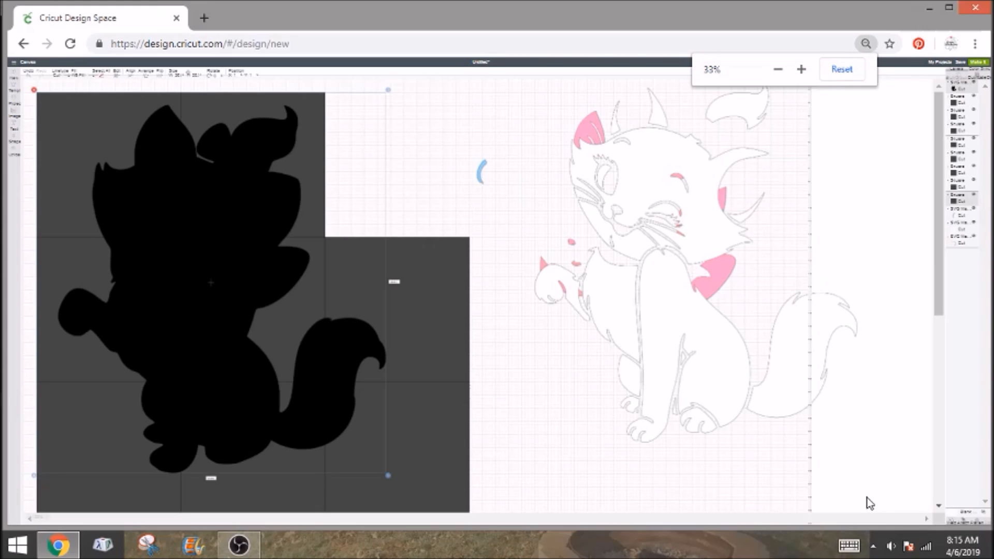
{"action": "key", "text": "ctrl+plus"}
{"action": "key", "text": "ctrl+plus"}
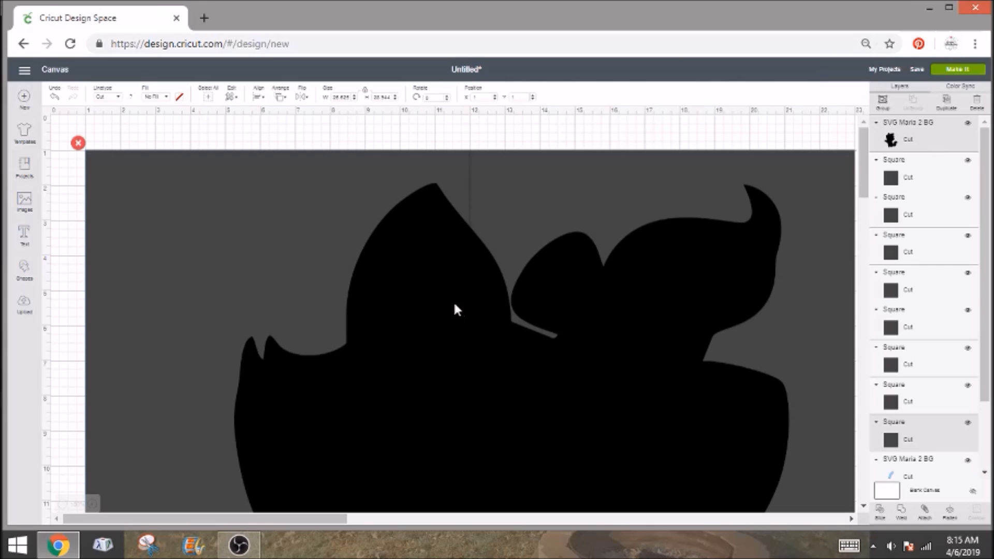
{"action": "left_click", "coordinate": [879, 518]}
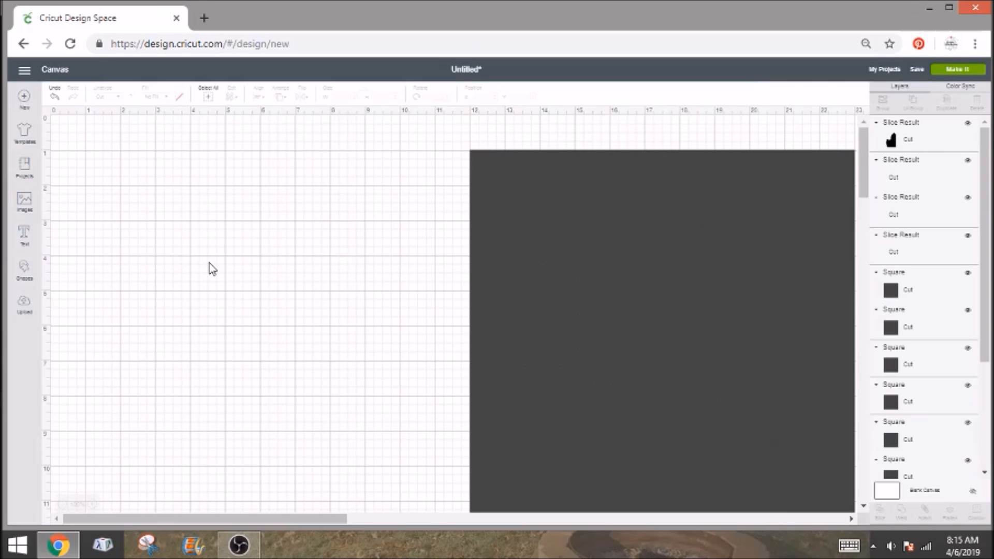
Step: Delete the first slice's leftover square background and its duplicate grey head piece, keeping the black pieces
{"action": "left_click", "coordinate": [222, 241]}
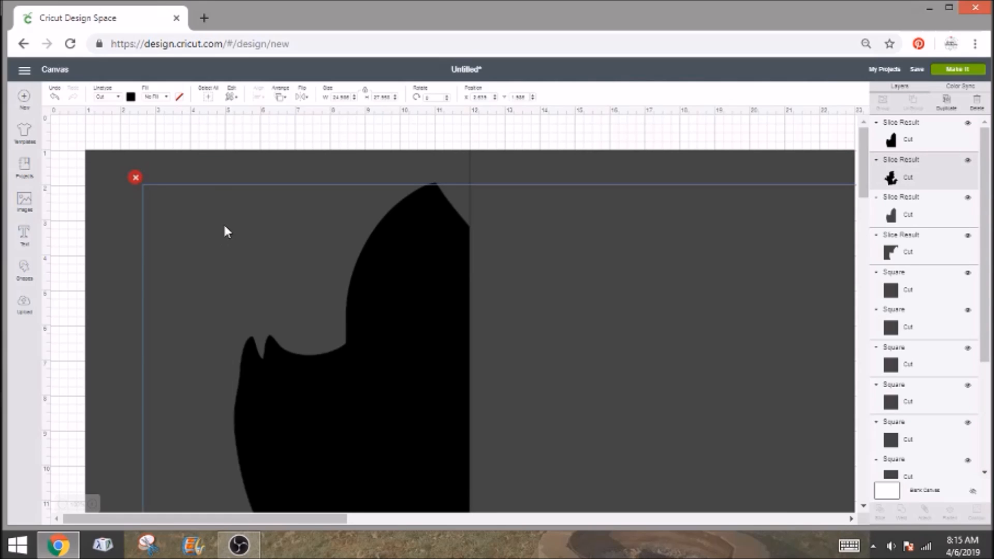
{"action": "left_click", "coordinate": [116, 190]}
{"action": "left_click_drag", "start_coordinate": [105, 196], "coordinate": [97, 193]}
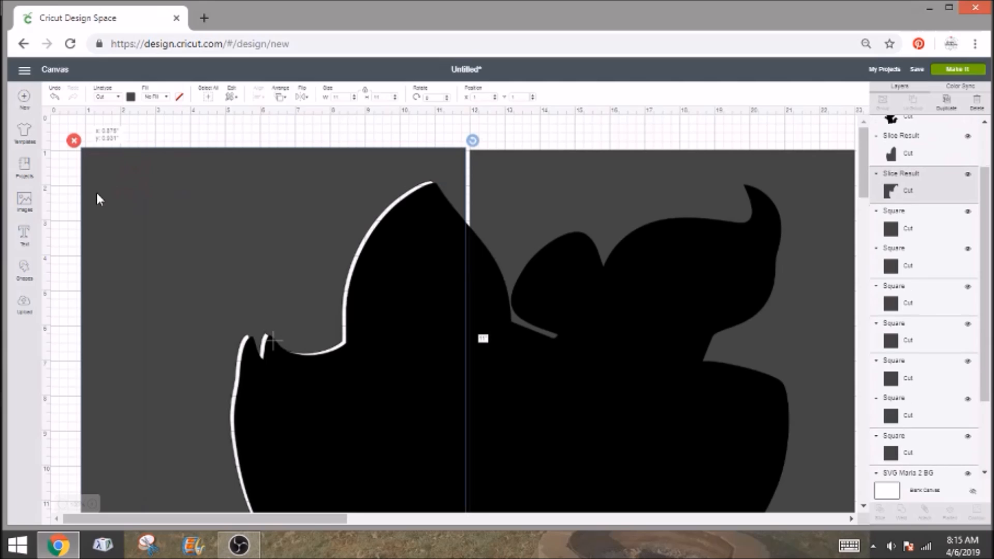
{"action": "key", "text": "Delete"}
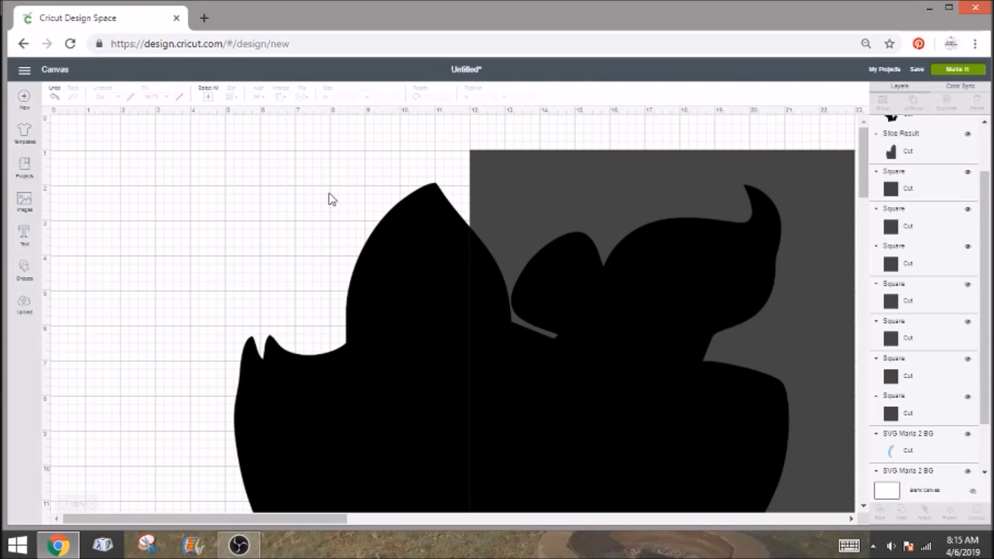
{"action": "left_click", "coordinate": [901, 151]}
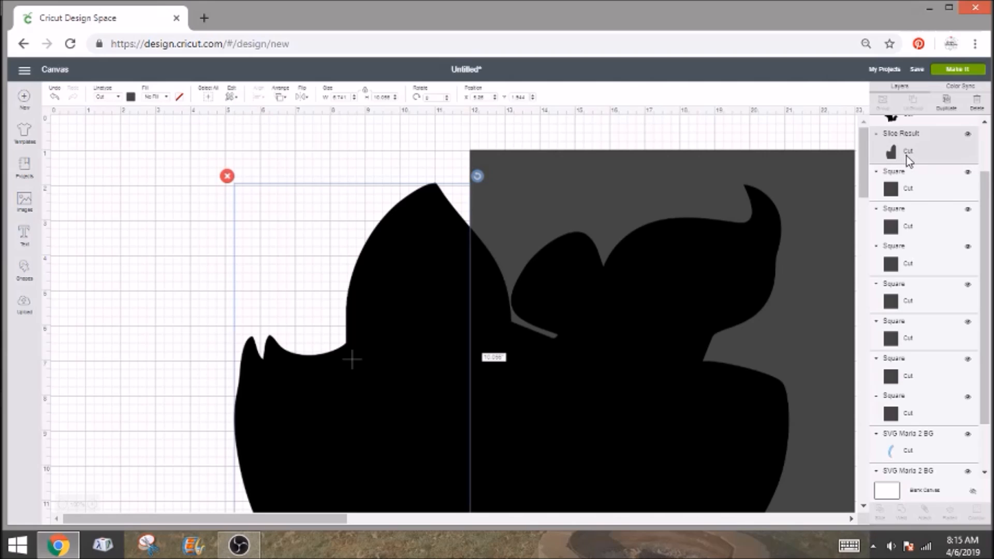
{"action": "key", "text": "Delete"}
{"action": "scroll", "coordinate": [907, 156], "scroll_direction": "up", "scroll_amount": 2}
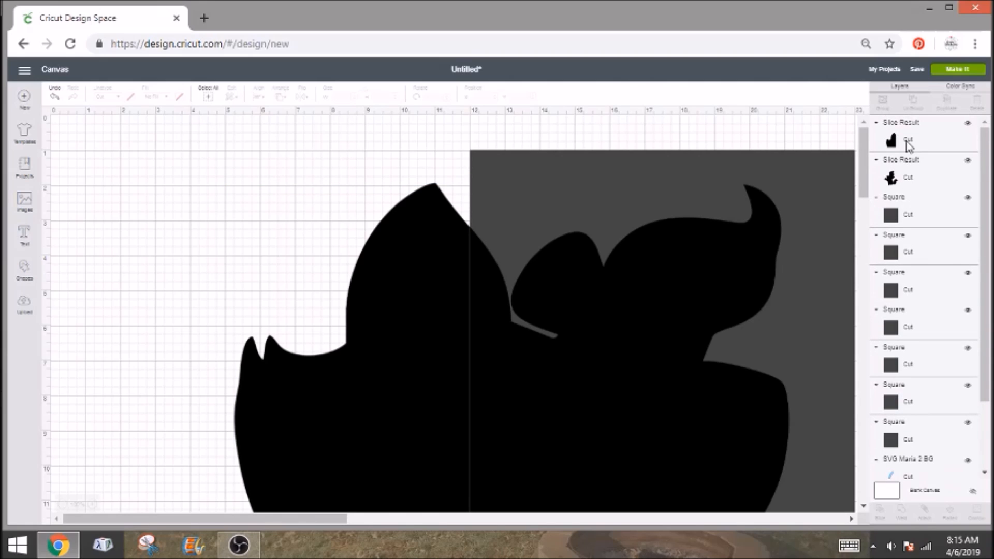
Step: Recolour the sliced head piece and the remaining silhouette dark blue
{"action": "left_click", "coordinate": [909, 146]}
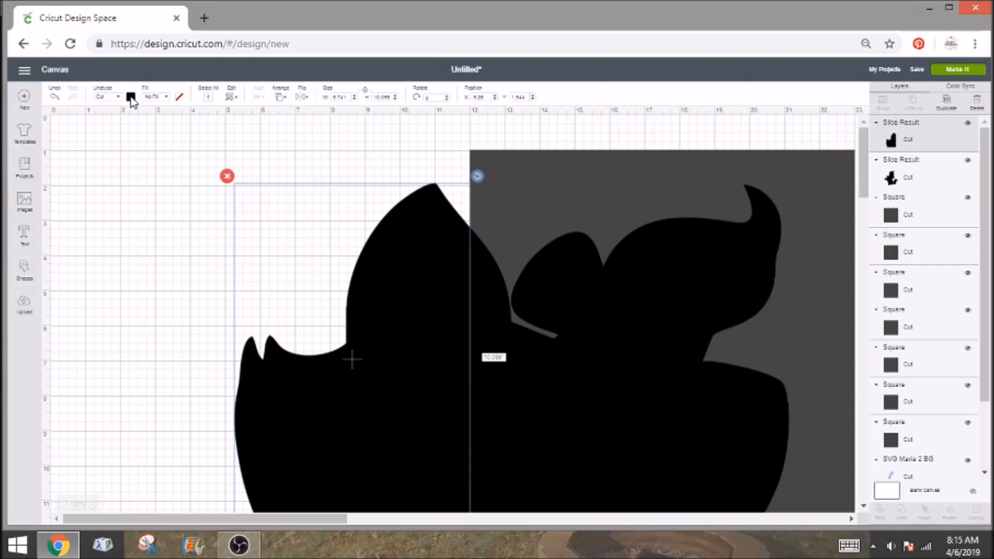
{"action": "left_click", "coordinate": [130, 97]}
{"action": "left_click", "coordinate": [165, 174]}
{"action": "left_click", "coordinate": [893, 178]}
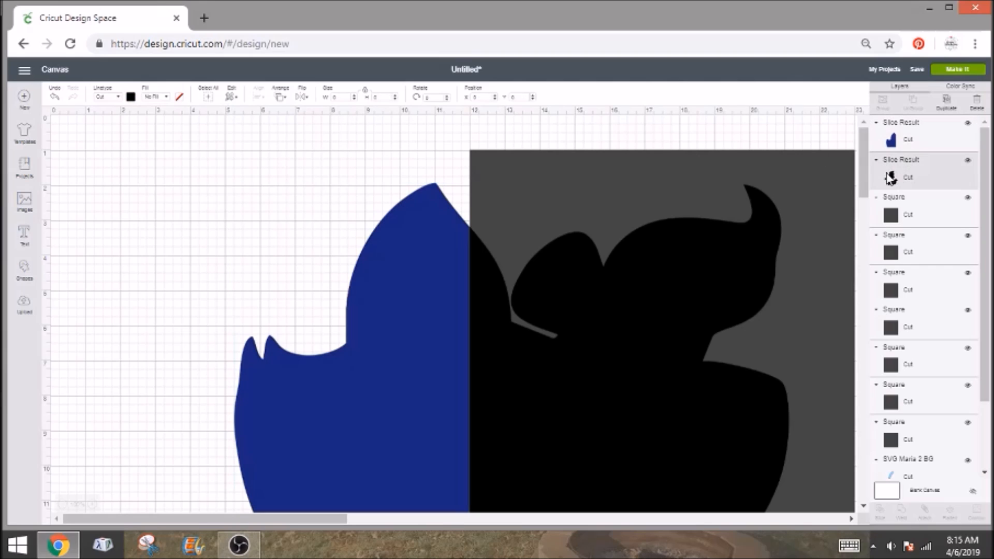
{"action": "left_click", "coordinate": [131, 97]}
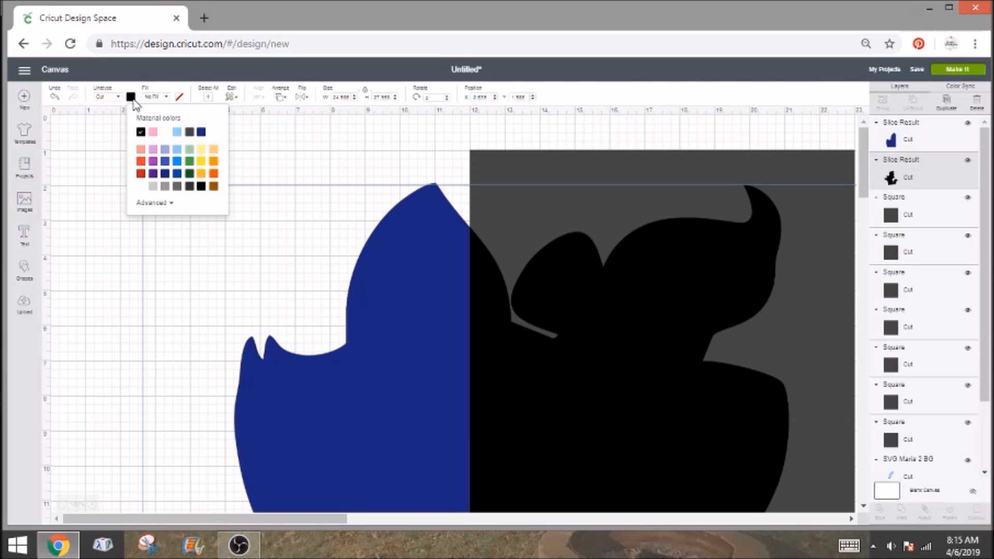
{"action": "left_click", "coordinate": [201, 134]}
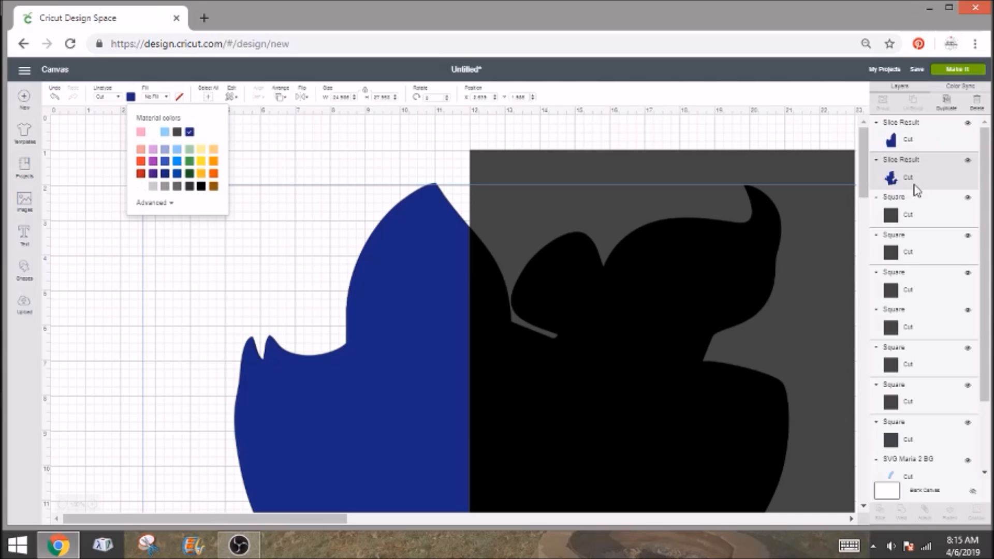
{"action": "left_click", "coordinate": [188, 133]}
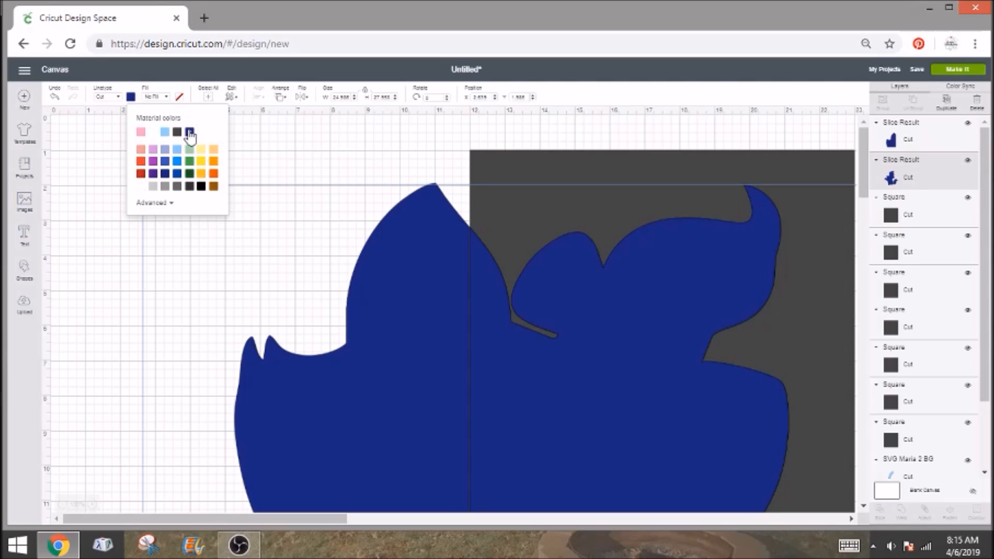
{"action": "left_click", "coordinate": [422, 520]}
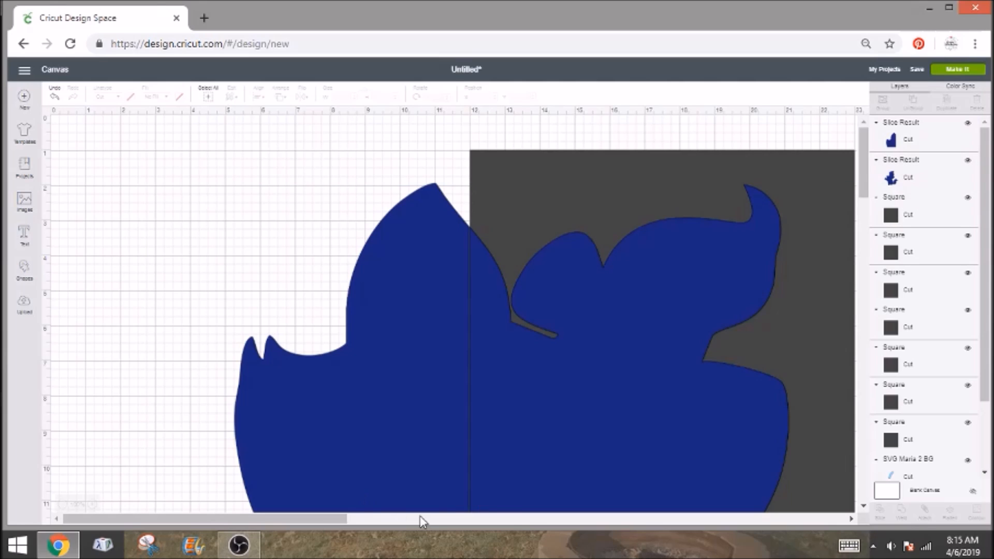
Step: Select the top row's second square together with the remaining blue silhouette and slice them
{"action": "left_click", "coordinate": [515, 519]}
{"action": "left_click_drag", "start_coordinate": [512, 524], "coordinate": [366, 535]}
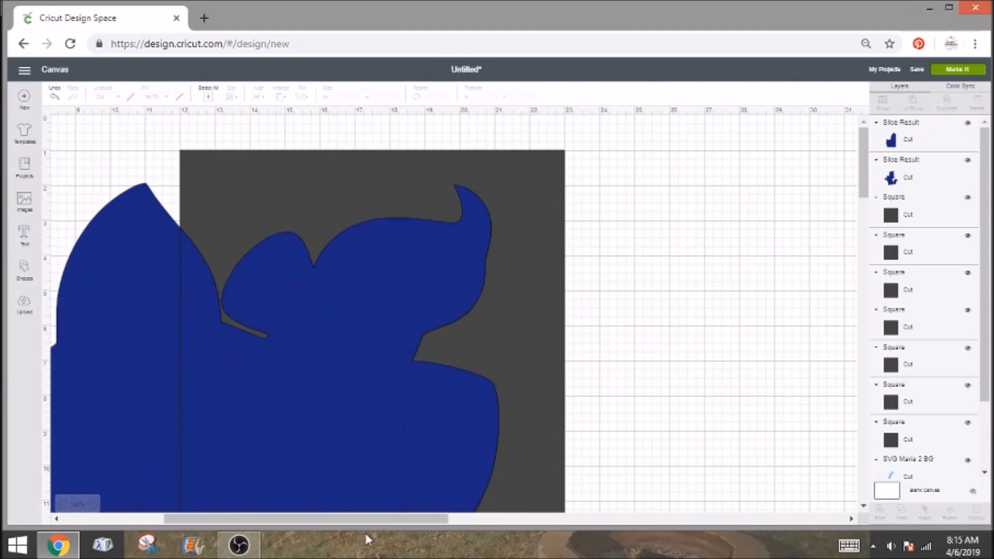
{"action": "left_click", "coordinate": [559, 166]}
{"action": "scroll", "coordinate": [733, 290], "scroll_direction": "down", "scroll_amount": 2}
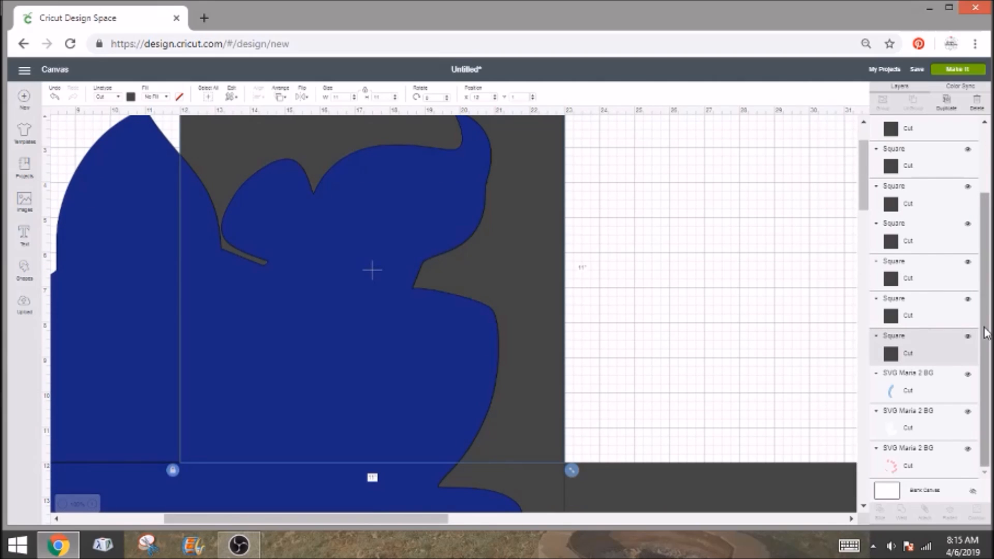
{"action": "scroll", "coordinate": [986, 144], "scroll_direction": "up", "scroll_amount": 2}
{"action": "left_click", "coordinate": [894, 167]}
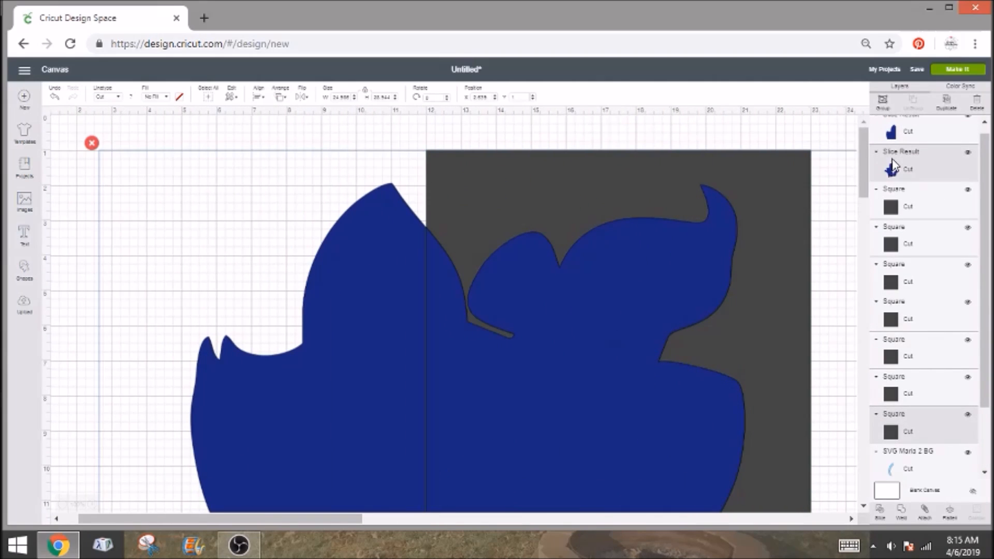
{"action": "scroll", "coordinate": [693, 352], "scroll_direction": "down", "scroll_amount": 4}
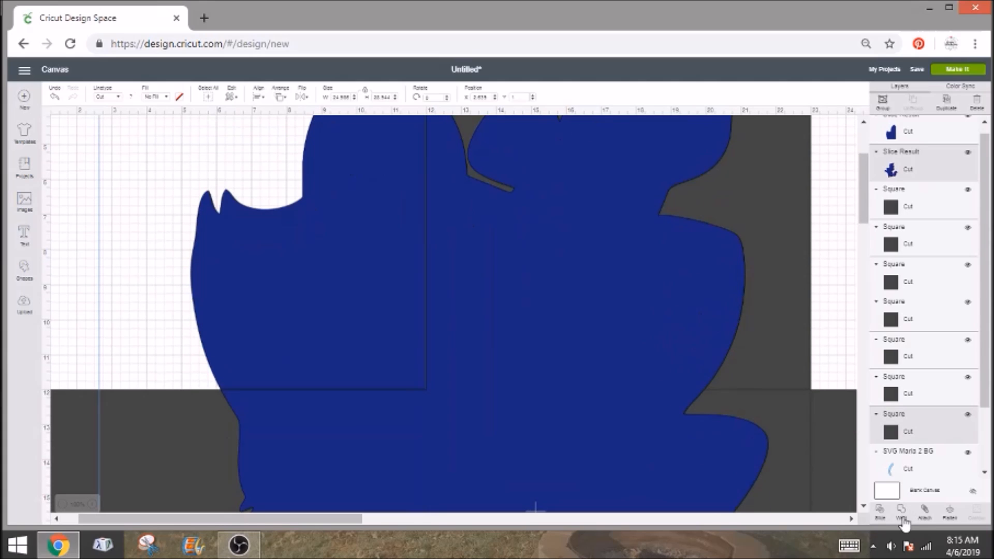
{"action": "left_click", "coordinate": [883, 519]}
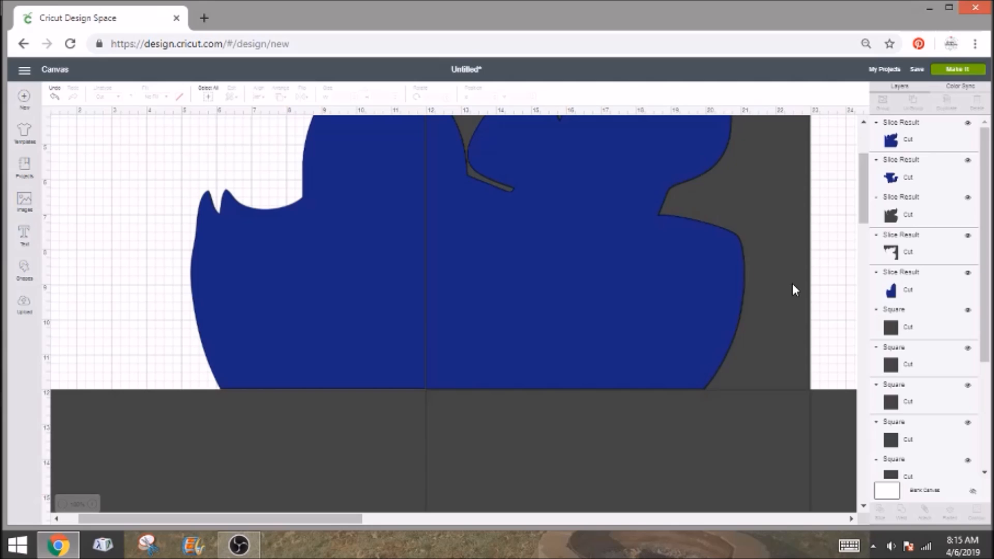
Step: Delete the second slice's leftover grey background and its duplicate grey piece
{"action": "left_click", "coordinate": [794, 288]}
{"action": "key", "text": "Delete"}
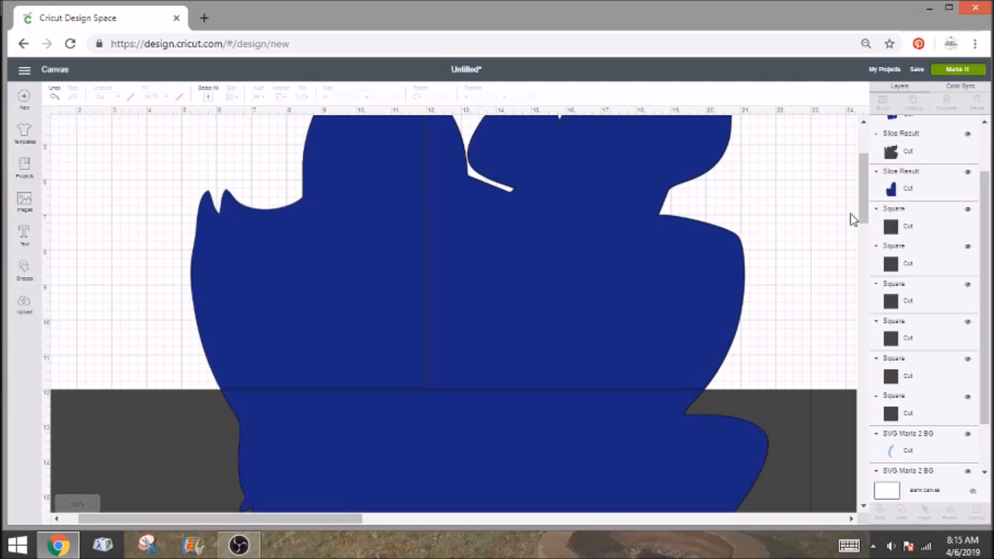
{"action": "left_click", "coordinate": [895, 158]}
{"action": "key", "text": "Delete"}
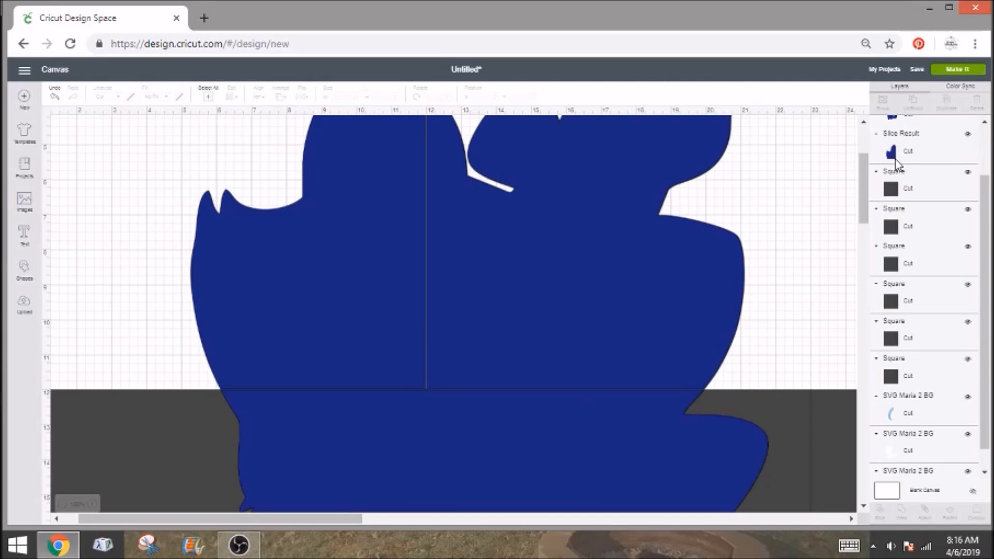
Step: Slice the remaining silhouette with the second row's first square and remove the leftover grey background around the paw
{"action": "scroll", "coordinate": [754, 321], "scroll_direction": "down", "scroll_amount": 4}
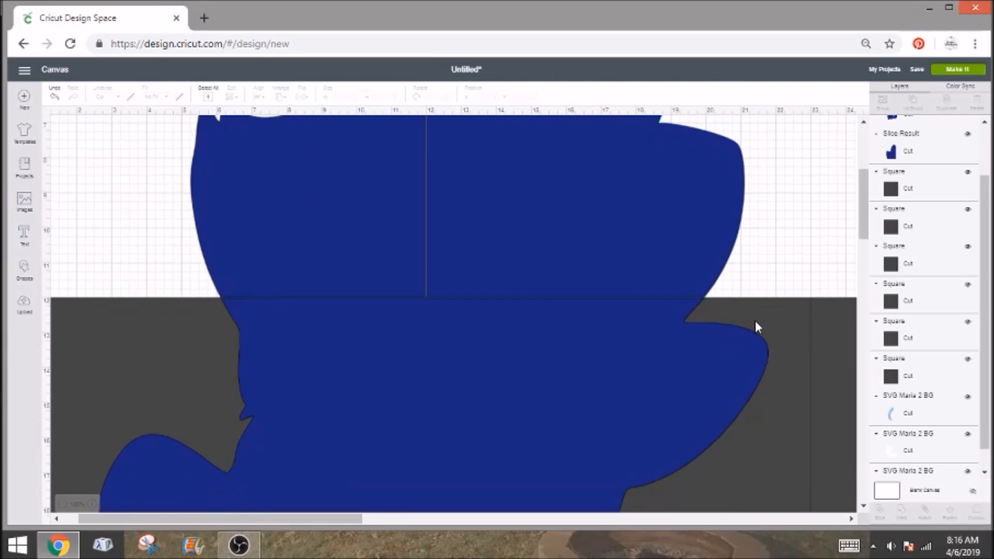
{"action": "scroll", "coordinate": [756, 327], "scroll_direction": "down", "scroll_amount": 1}
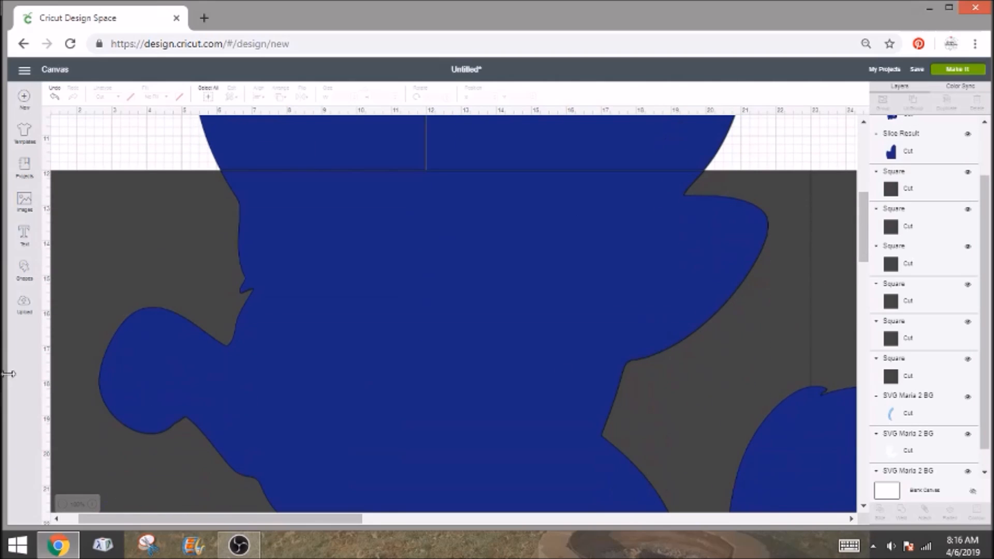
{"action": "left_click", "coordinate": [54, 171]}
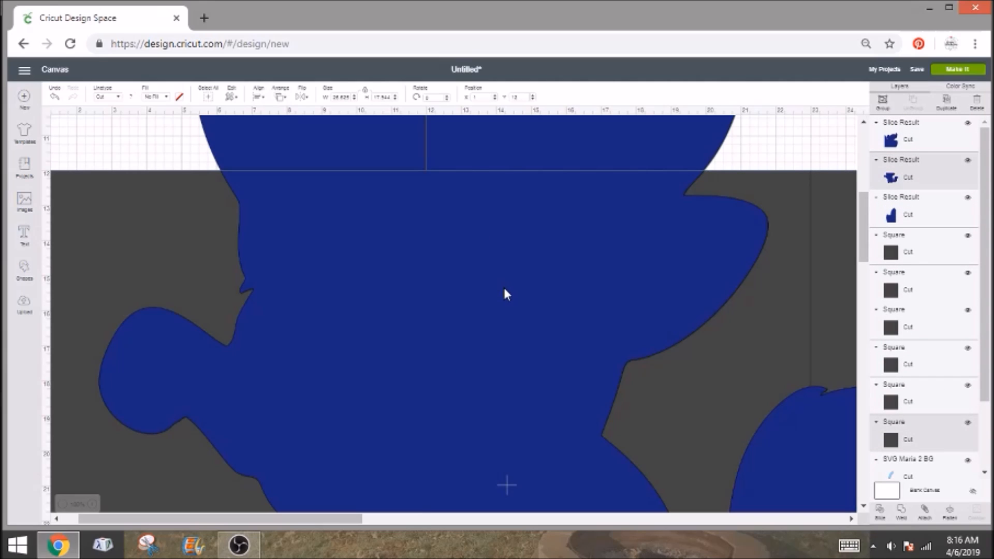
{"action": "left_click", "coordinate": [880, 511]}
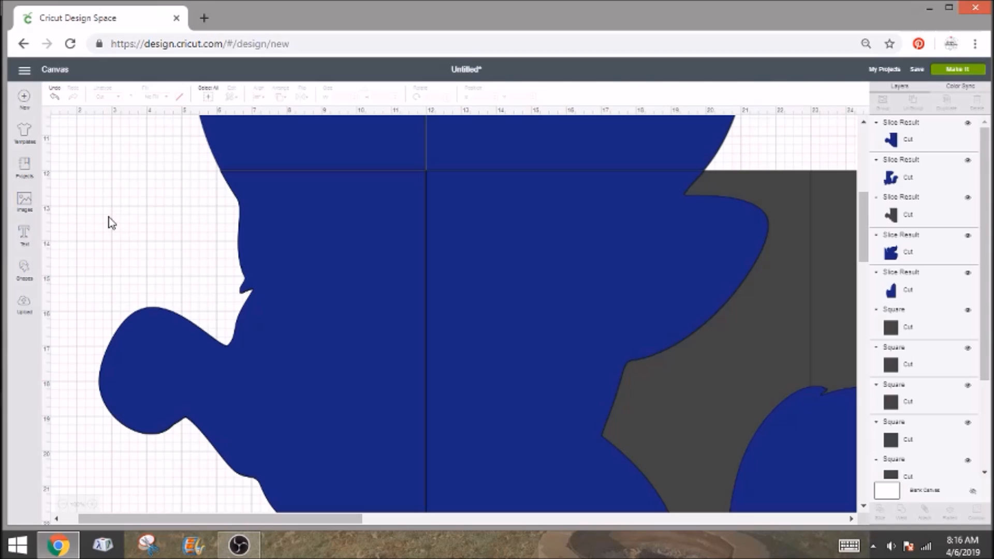
Step: Delete the duplicate grey paw piece and clear the selection
{"action": "left_click", "coordinate": [901, 214]}
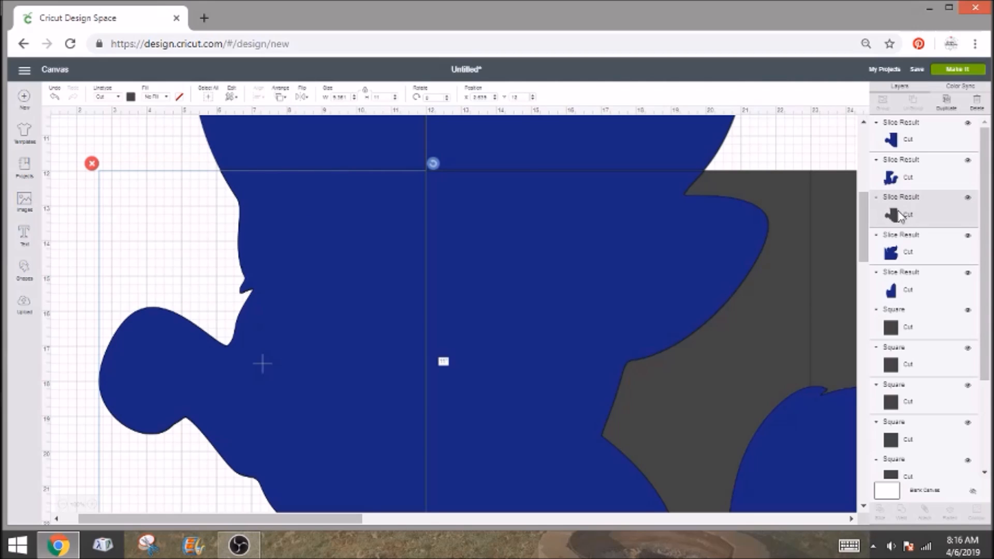
{"action": "key", "text": "Delete"}
{"action": "scroll", "coordinate": [947, 321], "scroll_direction": "down", "scroll_amount": 2}
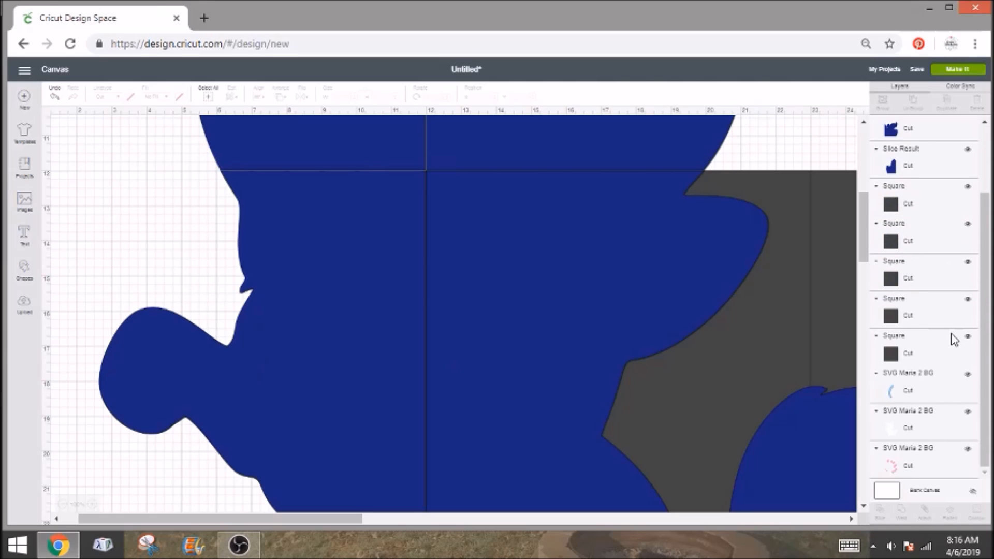
{"action": "scroll", "coordinate": [954, 336], "scroll_direction": "up", "scroll_amount": 2}
{"action": "left_click", "coordinate": [138, 261]}
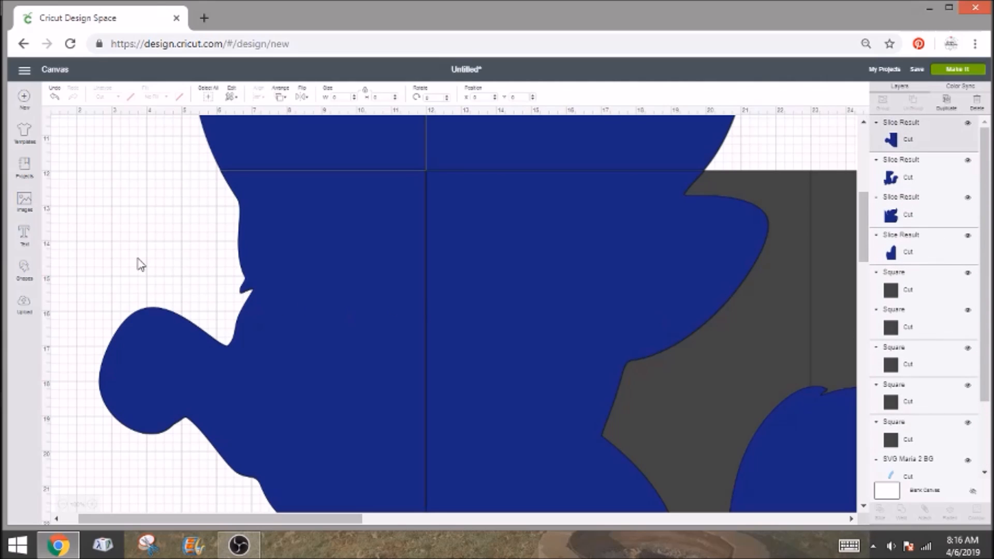
{"action": "left_click", "coordinate": [83, 245]}
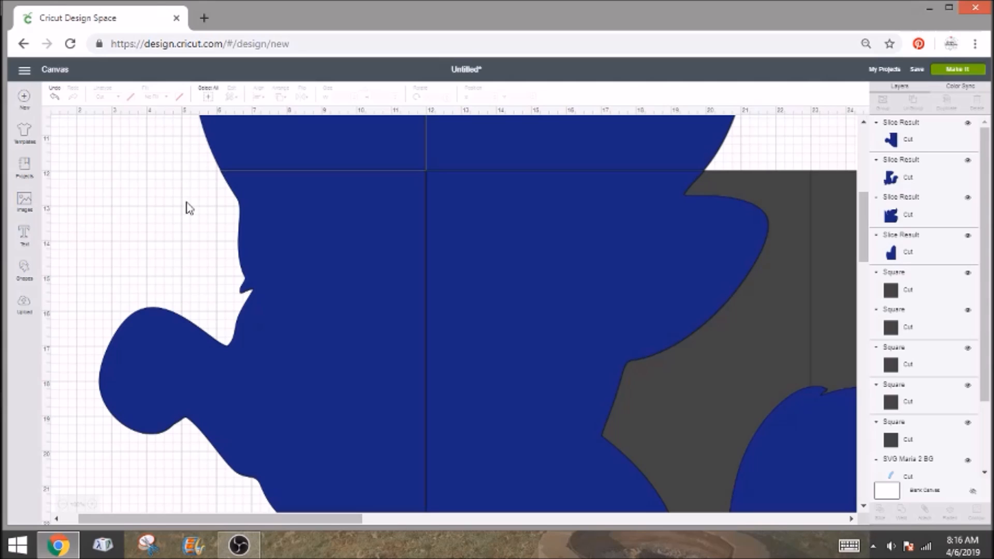
{"action": "scroll", "coordinate": [598, 276], "scroll_direction": "down", "scroll_amount": 1}
{"action": "scroll", "coordinate": [744, 253], "scroll_direction": "up", "scroll_amount": 1}
Step: Slice the remaining blue silhouette with the second row's middle square
{"action": "left_click", "coordinate": [802, 176]}
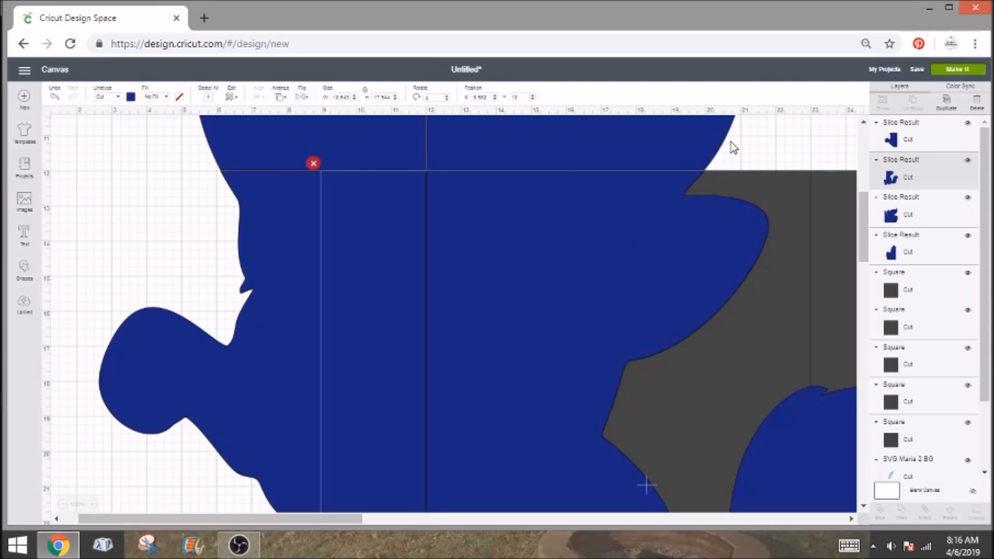
{"action": "left_click", "coordinate": [901, 293], "text": "shift"}
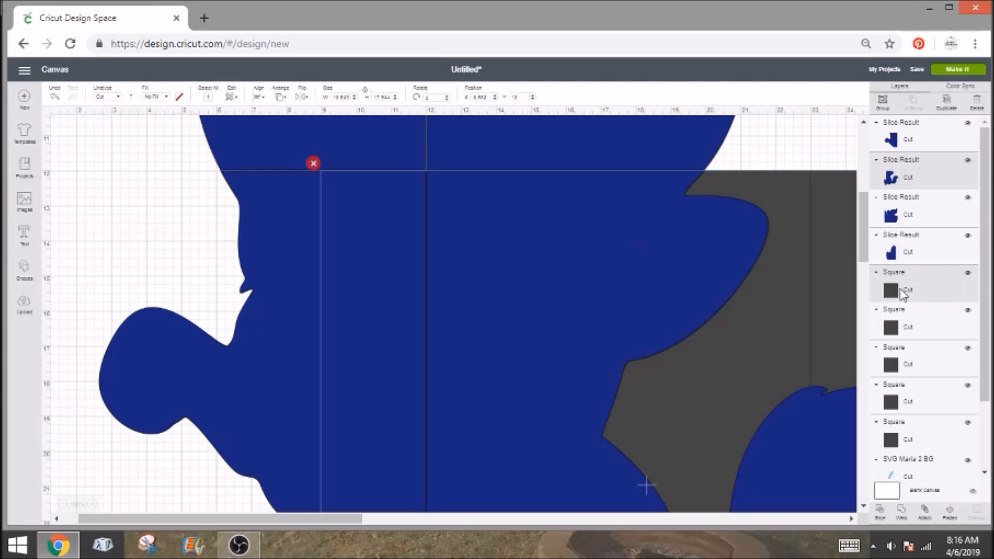
{"action": "scroll", "coordinate": [864, 298], "scroll_direction": "down", "scroll_amount": 10}
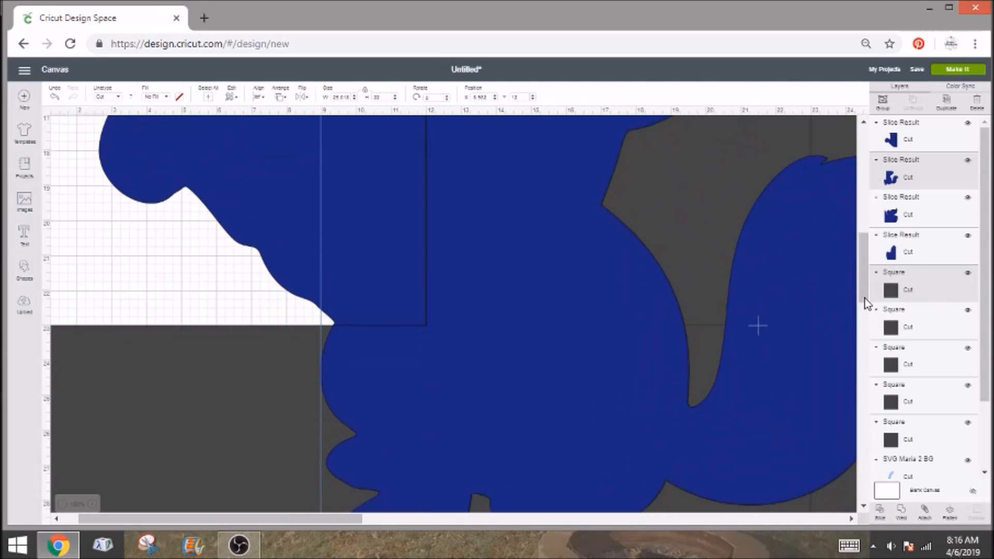
{"action": "scroll", "coordinate": [865, 298], "scroll_direction": "up", "scroll_amount": 6}
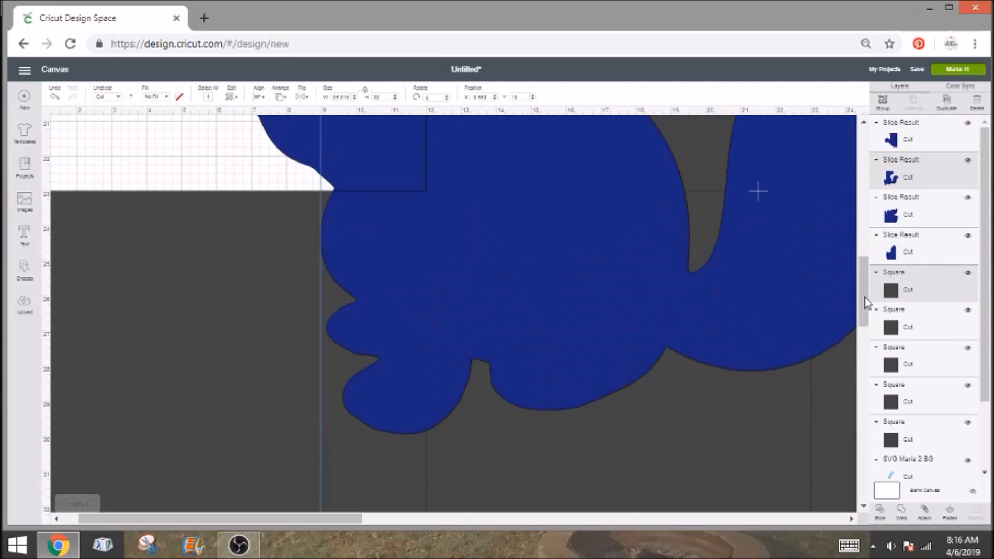
{"action": "left_click", "coordinate": [926, 437]}
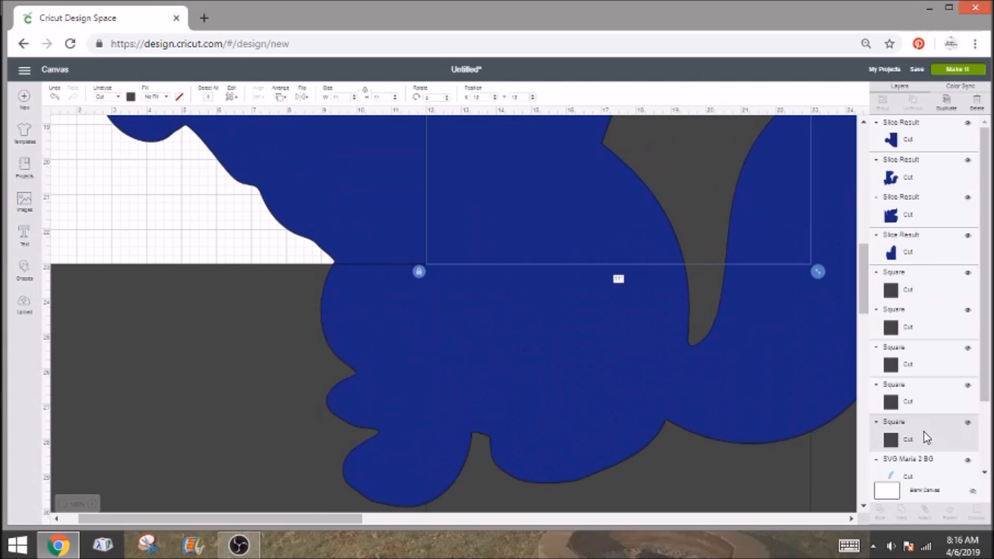
{"action": "left_click", "coordinate": [904, 182], "text": "shift"}
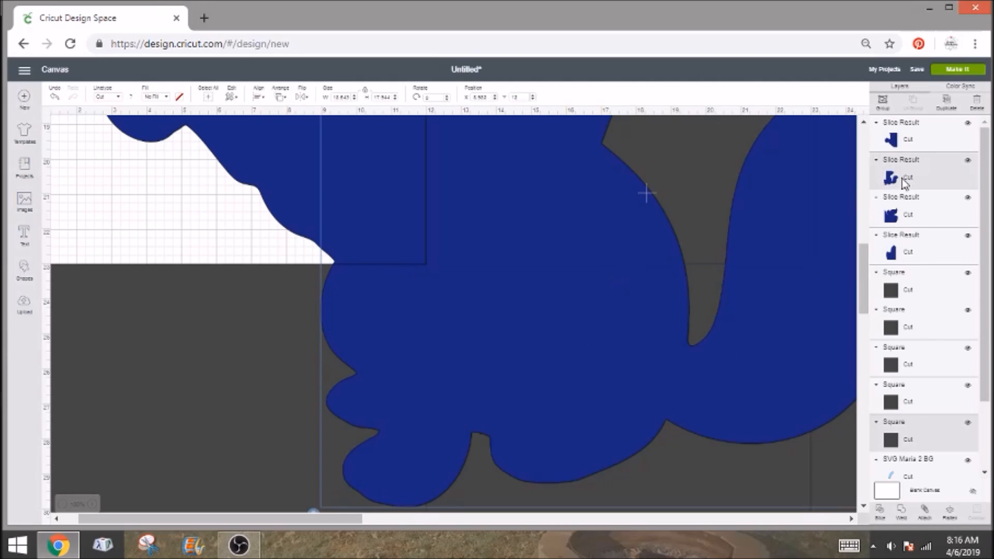
{"action": "left_click", "coordinate": [881, 511]}
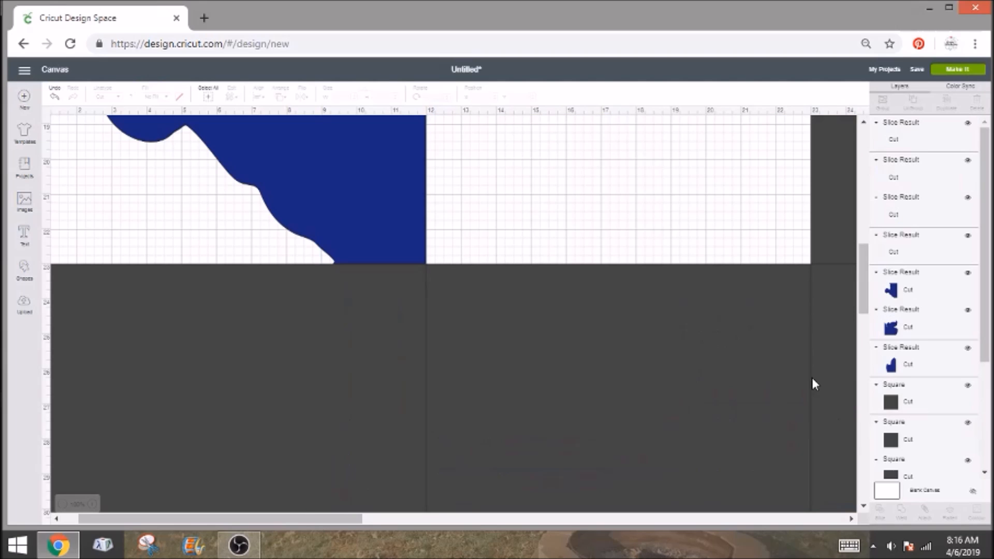
Step: Delete the second row's leftover middle grey background and its duplicate grey pieces, and move the displaced blue piece back into alignment
{"action": "scroll", "coordinate": [814, 345], "scroll_direction": "up", "scroll_amount": 5}
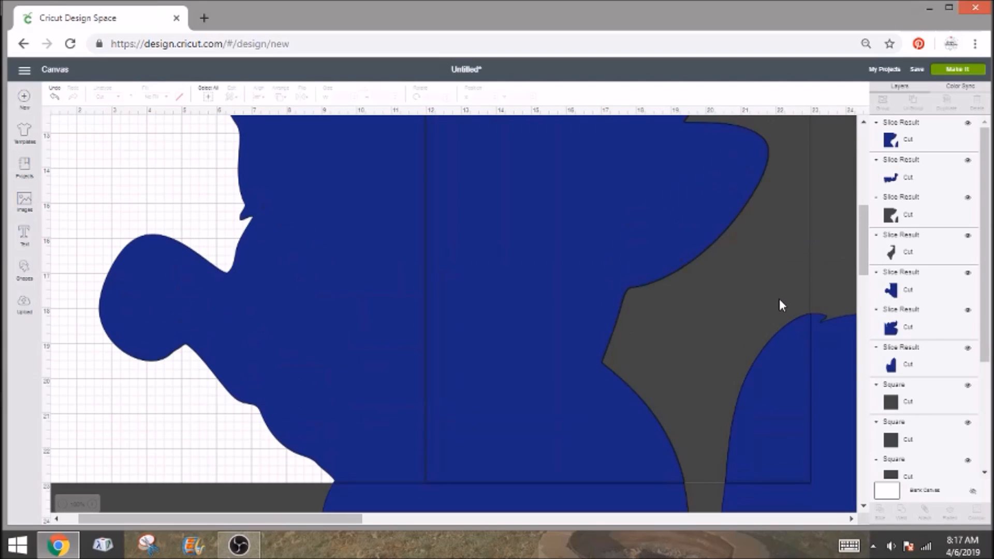
{"action": "scroll", "coordinate": [780, 303], "scroll_direction": "up", "scroll_amount": 2}
{"action": "left_click", "coordinate": [781, 268]}
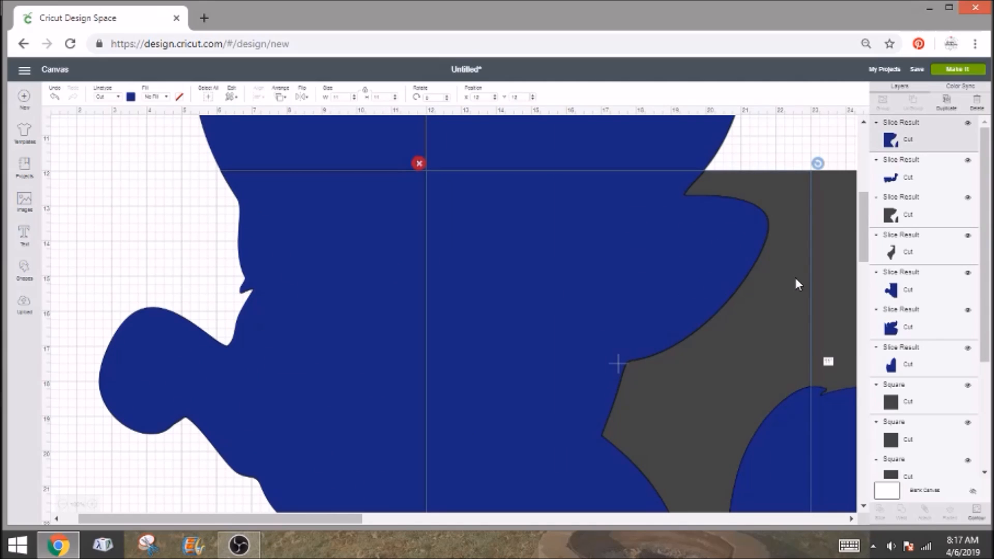
{"action": "left_click_drag", "start_coordinate": [796, 278], "coordinate": [742, 289]}
{"action": "key", "text": "ctrl+z"}
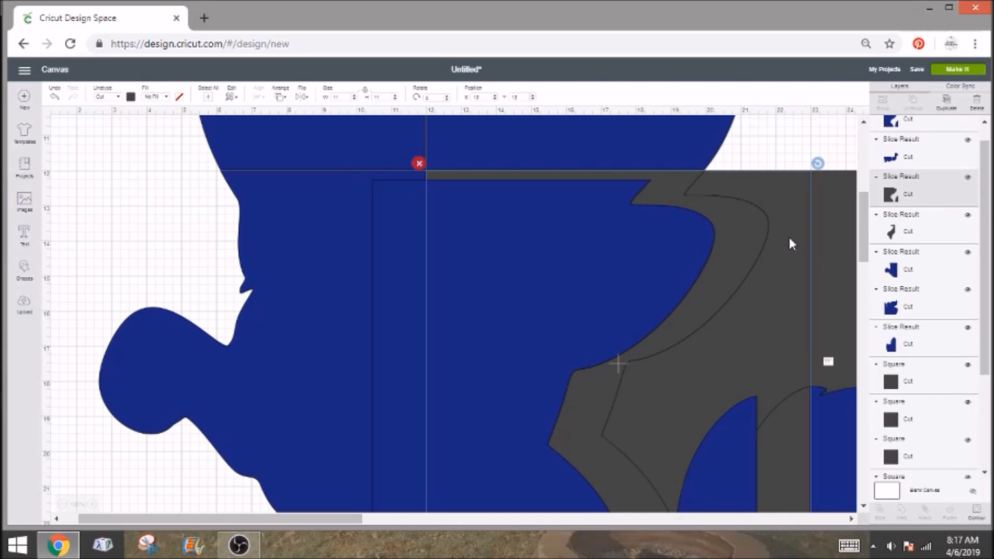
{"action": "key", "text": "ctrl+z"}
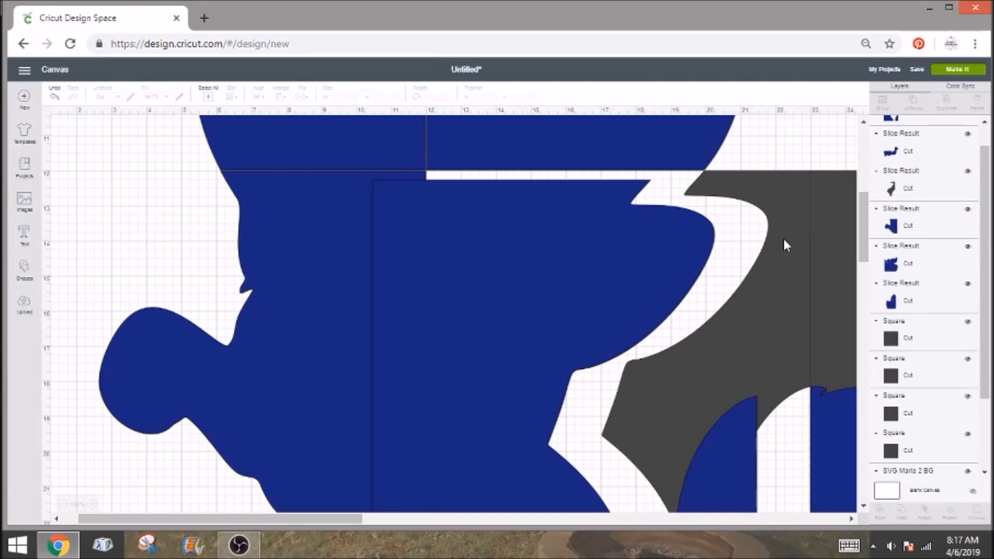
{"action": "key", "text": "ctrl+z"}
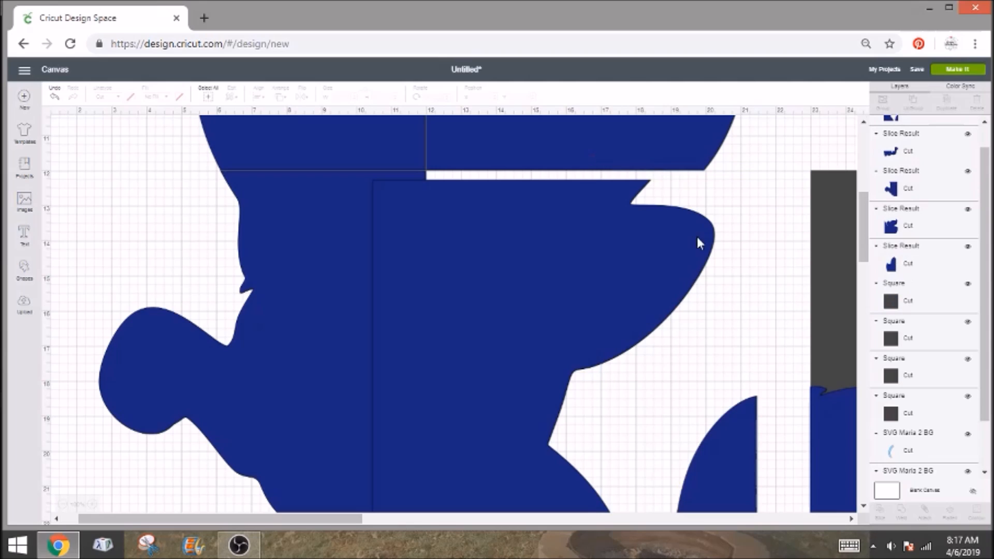
{"action": "left_click_drag", "start_coordinate": [655, 255], "coordinate": [709, 244]}
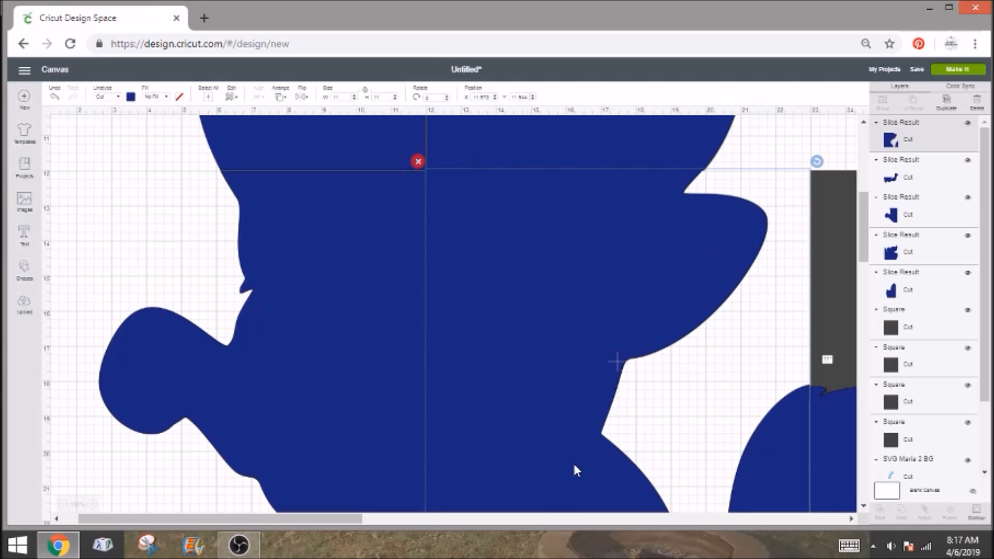
Step: Slice the remaining silhouette with the second row's third square, which covers the upper tail
{"action": "left_click_drag", "start_coordinate": [315, 519], "coordinate": [457, 522]}
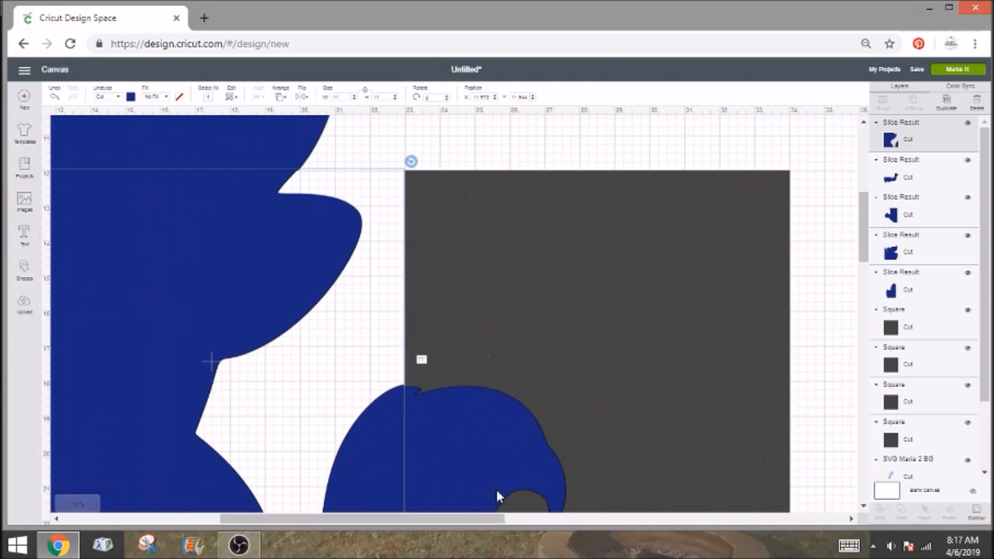
{"action": "left_click", "coordinate": [768, 192]}
{"action": "scroll", "coordinate": [762, 231], "scroll_direction": "down", "scroll_amount": 5}
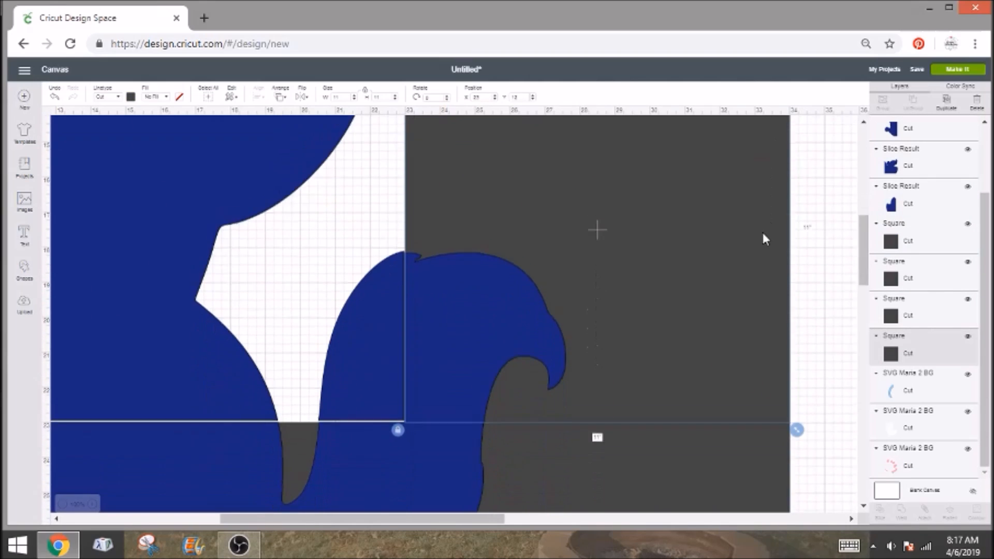
{"action": "left_click", "coordinate": [456, 412], "text": "shift"}
{"action": "left_click", "coordinate": [899, 518]}
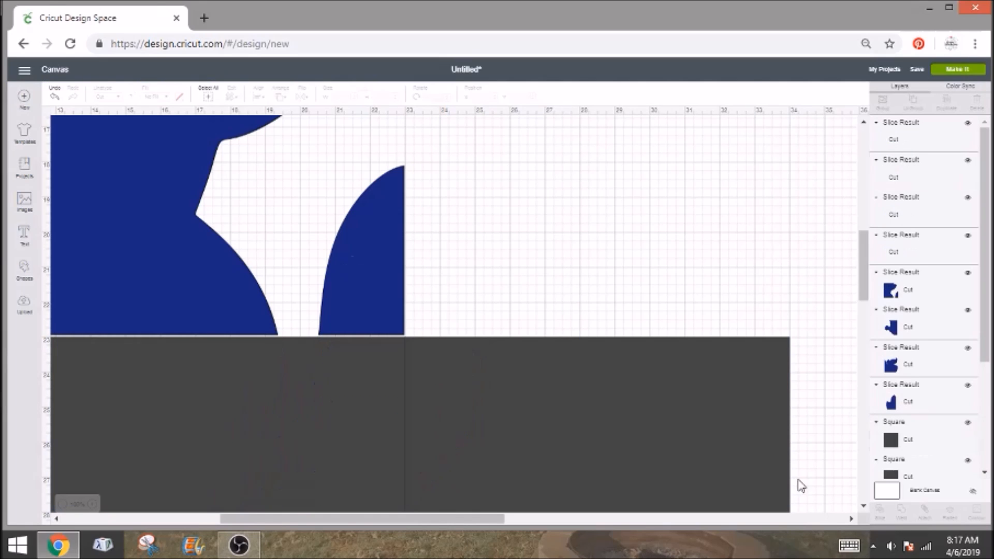
Step: Delete the leftover grey background around the tail tip and the duplicate grey tail piece
{"action": "left_click", "coordinate": [648, 208]}
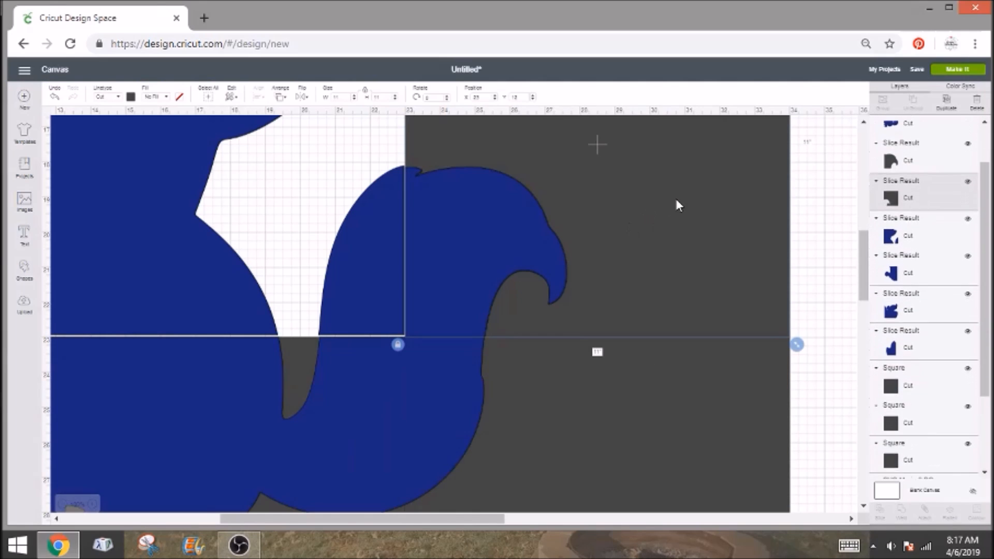
{"action": "key", "text": "Delete"}
{"action": "left_click", "coordinate": [879, 158]}
{"action": "key", "text": "Delete"}
Step: Slice the remaining silhouette with the third row's last square, which covers the lower tail curve
{"action": "scroll", "coordinate": [585, 262], "scroll_direction": "down", "scroll_amount": 5}
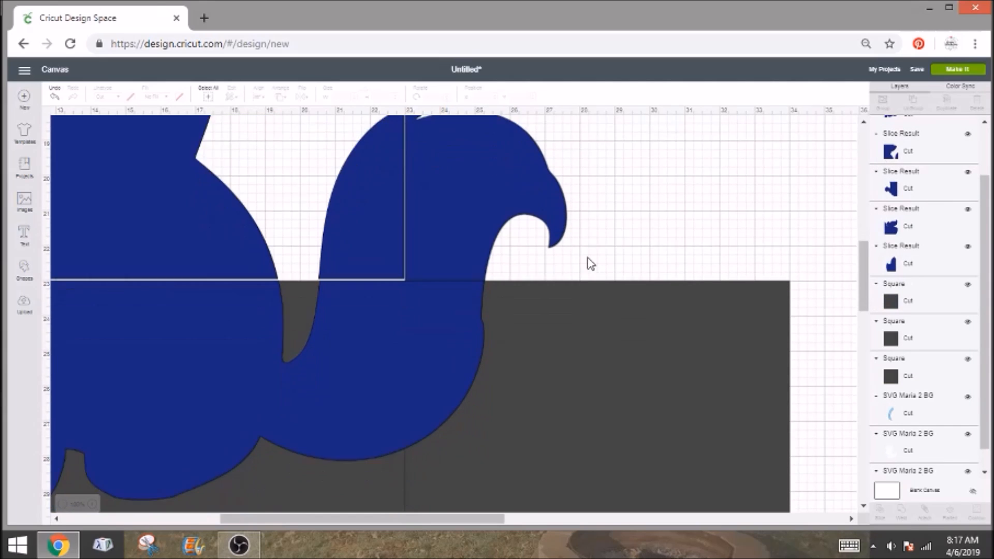
{"action": "left_click", "coordinate": [773, 377]}
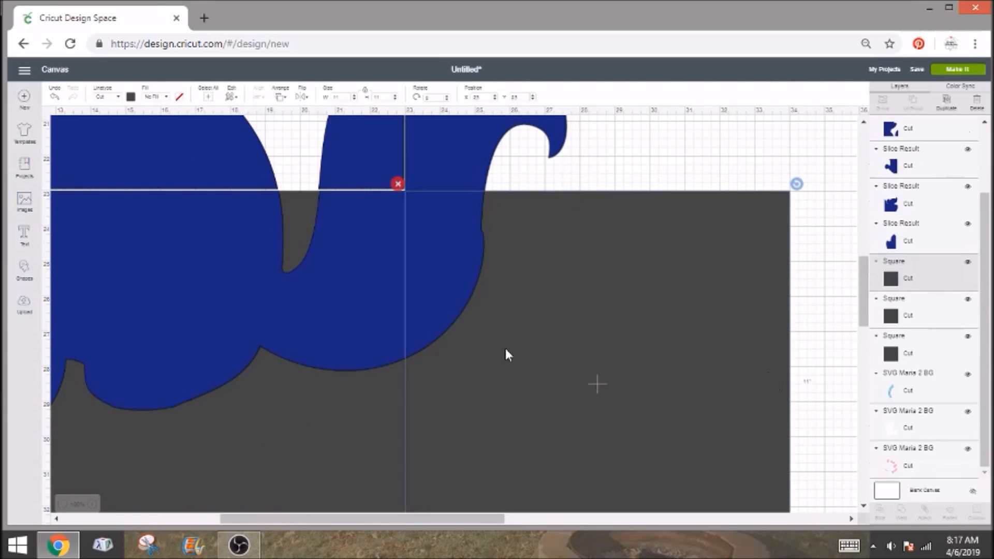
{"action": "left_click", "coordinate": [351, 318], "text": "shift"}
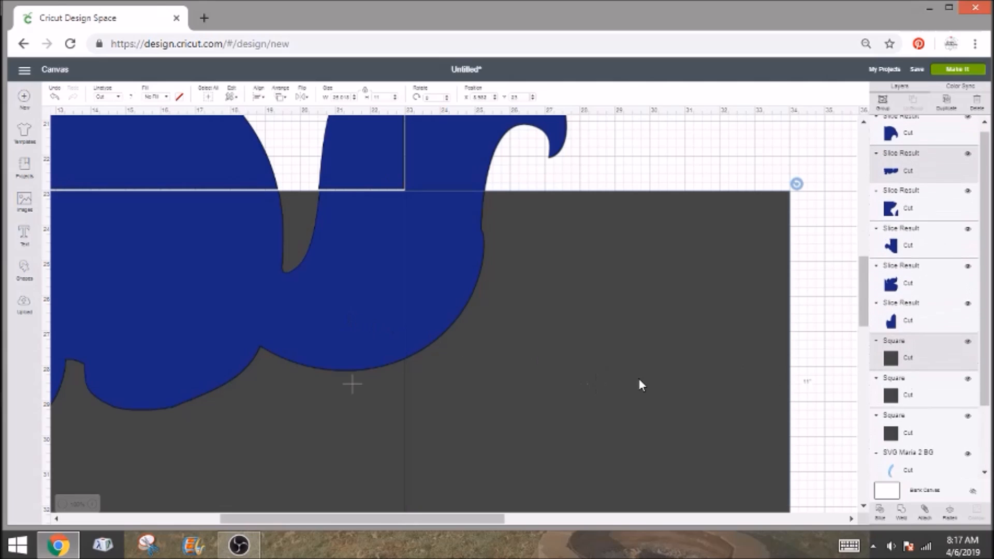
{"action": "left_click", "coordinate": [884, 514]}
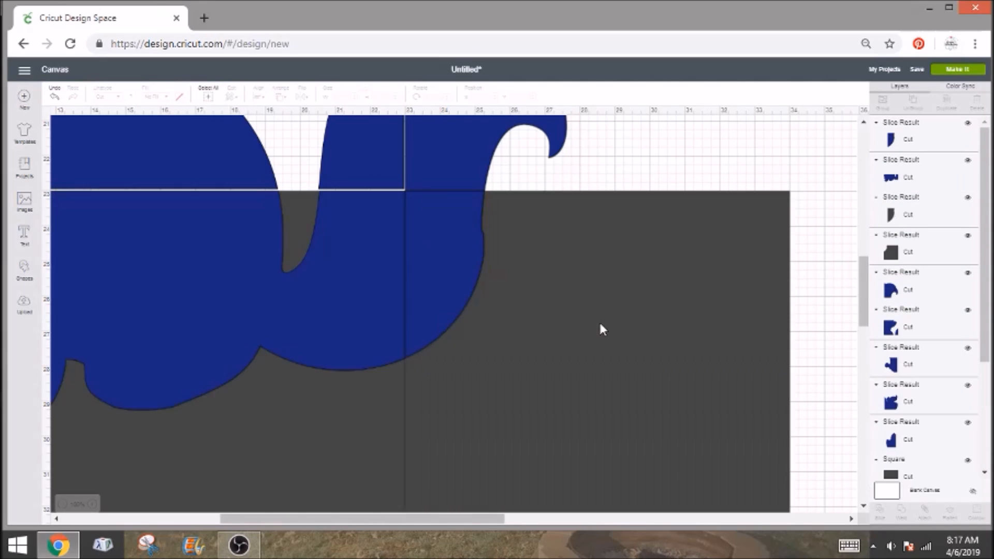
Step: Delete the leftover grey background beside the lower tail and the duplicate grey tail piece
{"action": "left_click", "coordinate": [619, 317]}
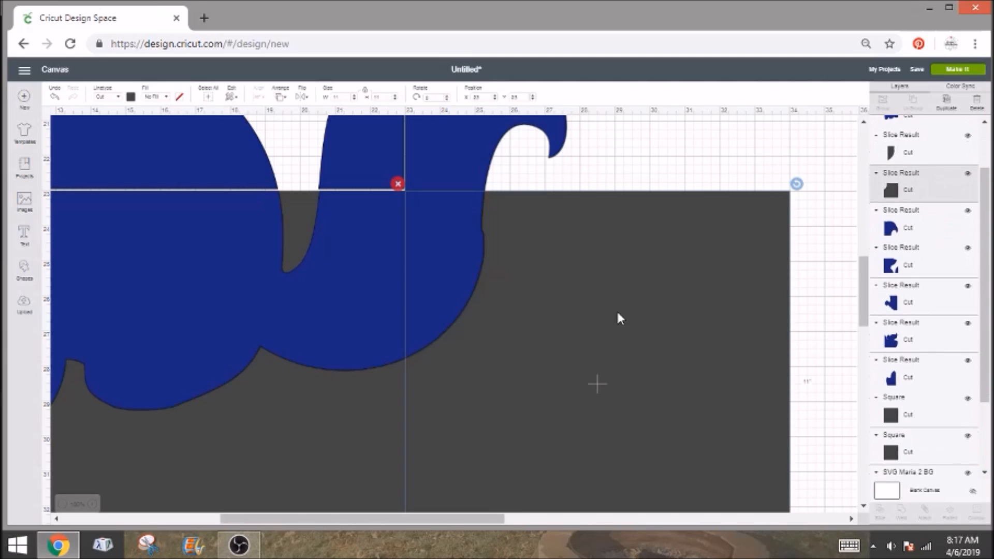
{"action": "key", "text": "Delete"}
{"action": "scroll", "coordinate": [861, 228], "scroll_direction": "up", "scroll_amount": 3}
{"action": "left_click", "coordinate": [904, 150]}
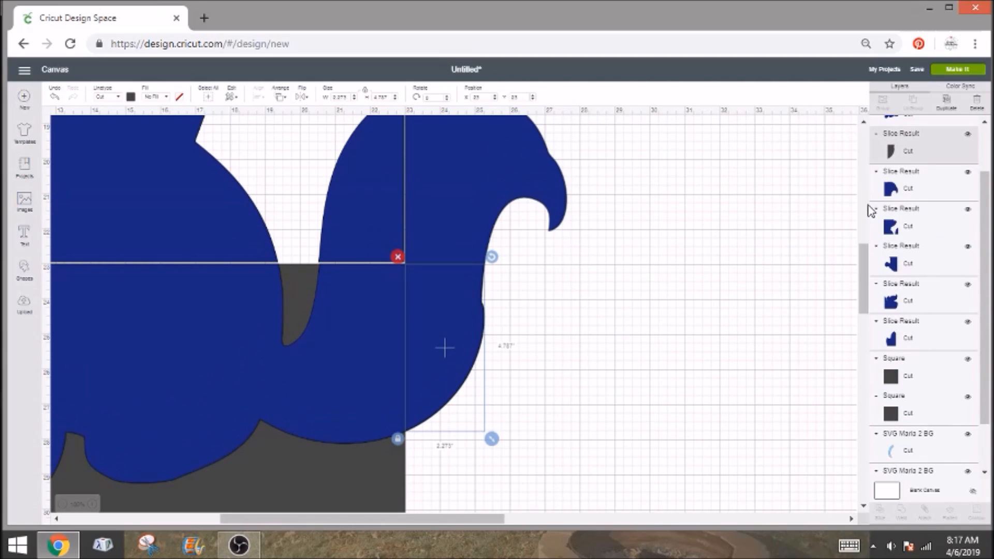
{"action": "key", "text": "Delete"}
Step: Slice the remaining silhouette with the third row's first square, which covers the front paws
{"action": "scroll", "coordinate": [841, 321], "scroll_direction": "down", "scroll_amount": 3}
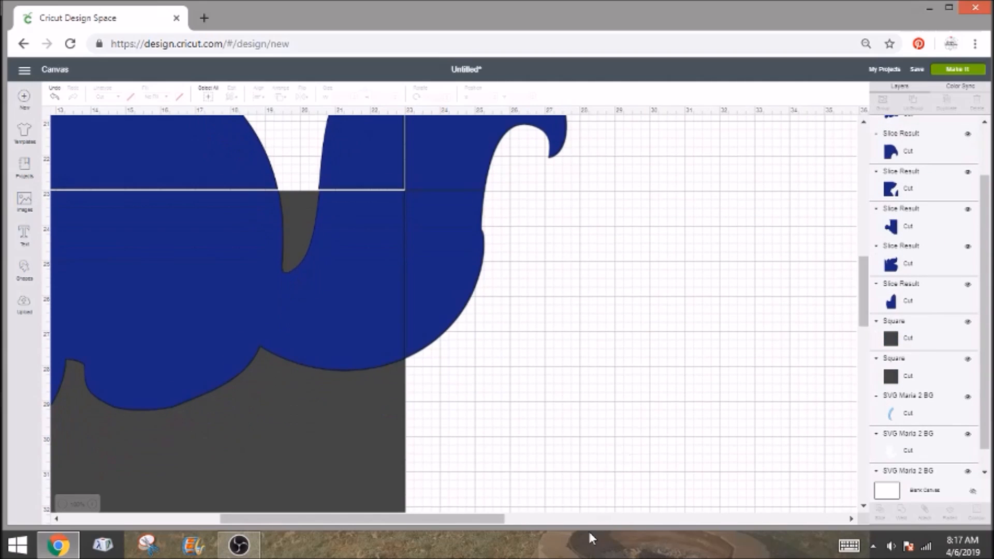
{"action": "left_click_drag", "start_coordinate": [512, 519], "coordinate": [397, 534]}
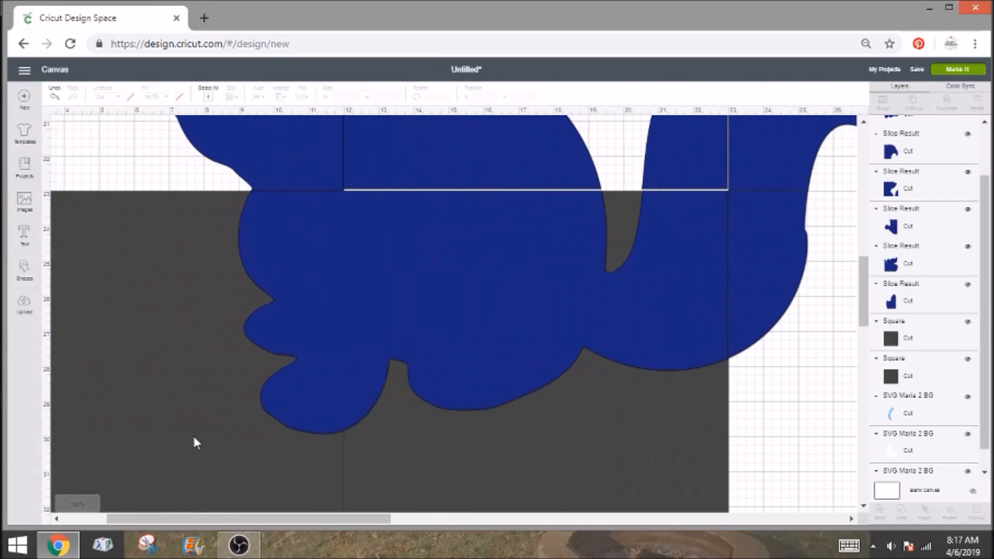
{"action": "left_click", "coordinate": [52, 250]}
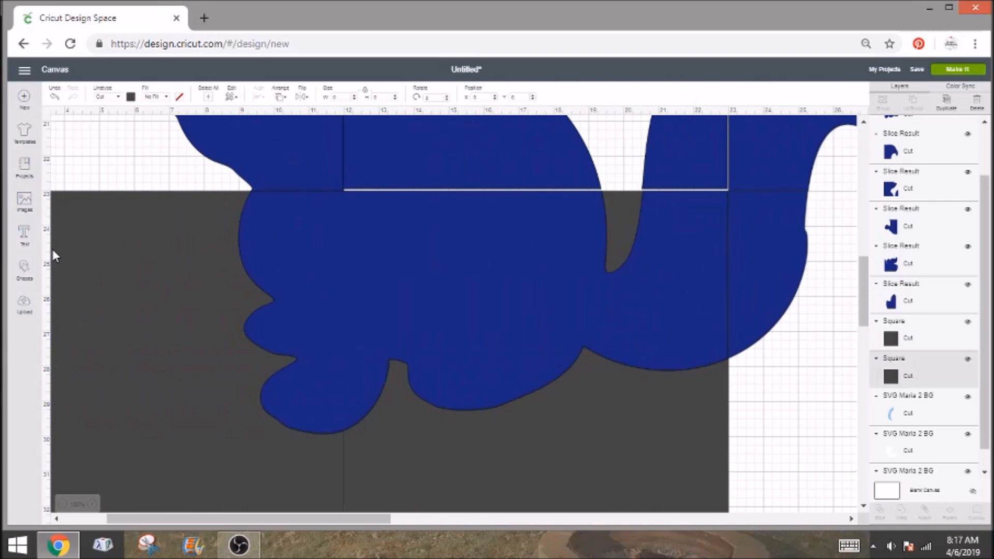
{"action": "left_click", "coordinate": [404, 272], "text": "shift"}
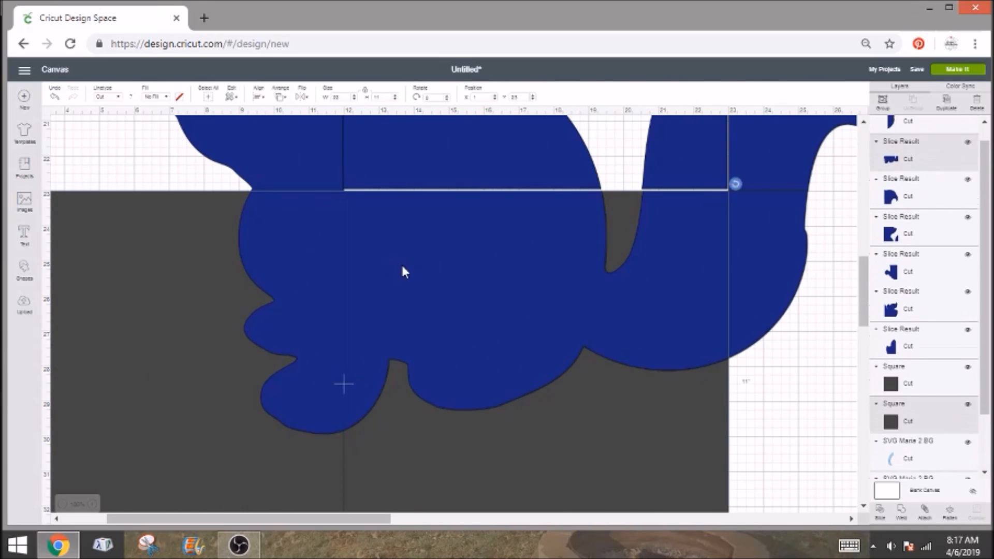
{"action": "left_click", "coordinate": [880, 517]}
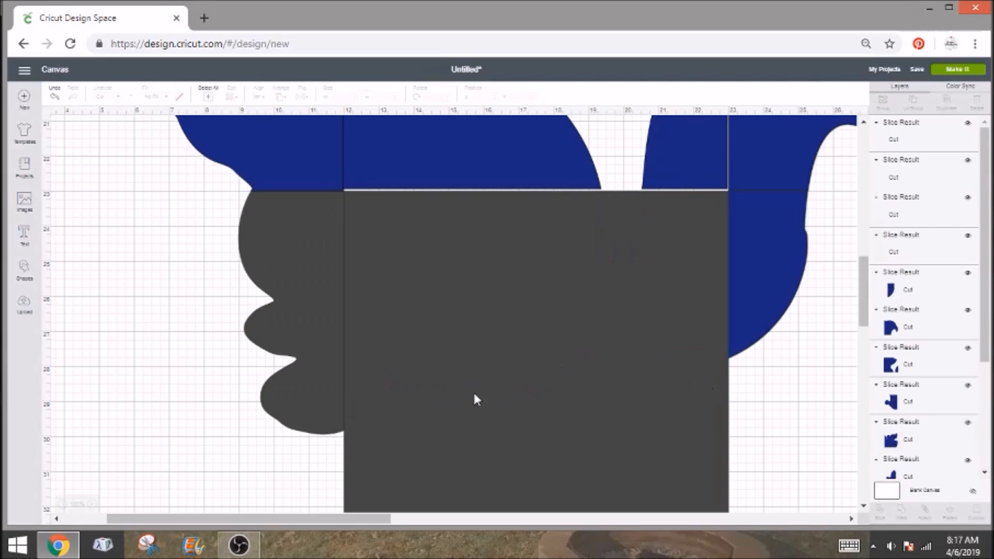
Step: Delete the leftover grey background around the front paws and the unneeded middle square in the third row
{"action": "left_click", "coordinate": [200, 469]}
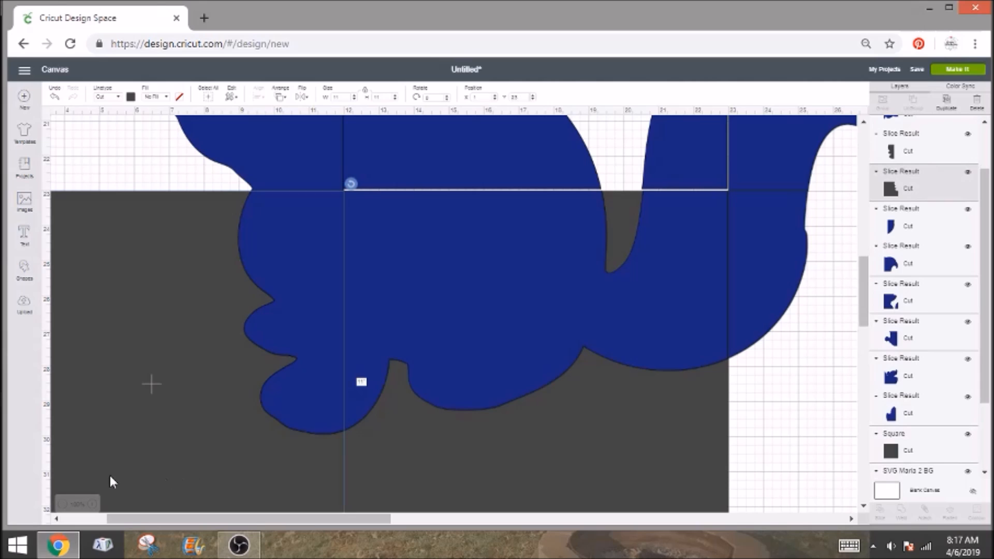
{"action": "key", "text": "Delete"}
{"action": "left_click", "coordinate": [536, 458]}
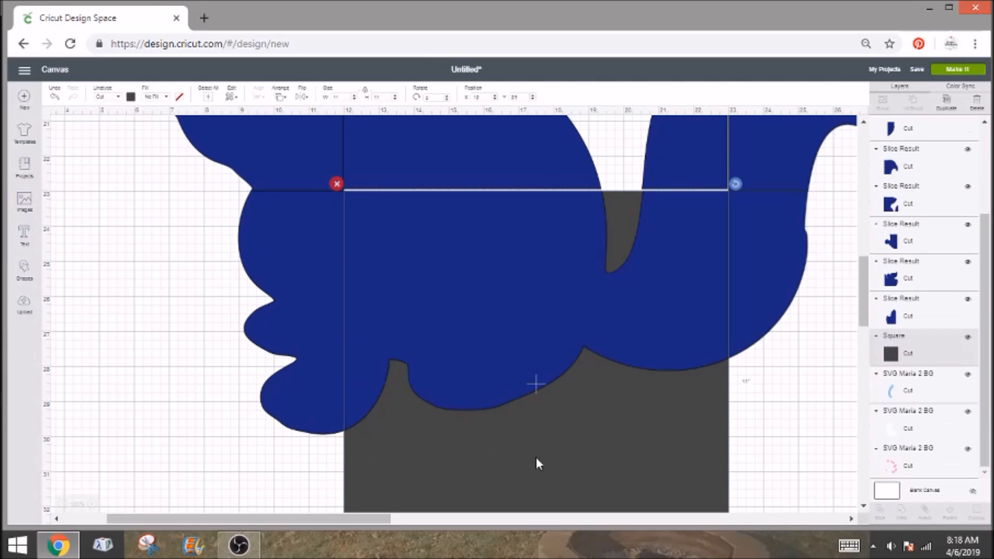
{"action": "key", "text": "Delete"}
Step: Reposition the third row's middle blue piece against its neighbours and delete the duplicate grey paw piece
{"action": "left_click", "coordinate": [634, 311]}
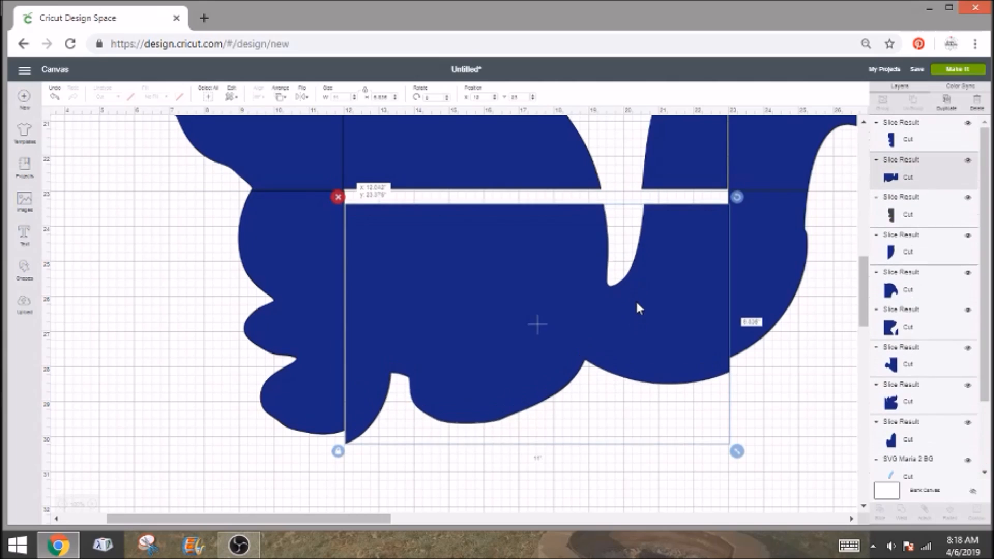
{"action": "left_click", "coordinate": [929, 214]}
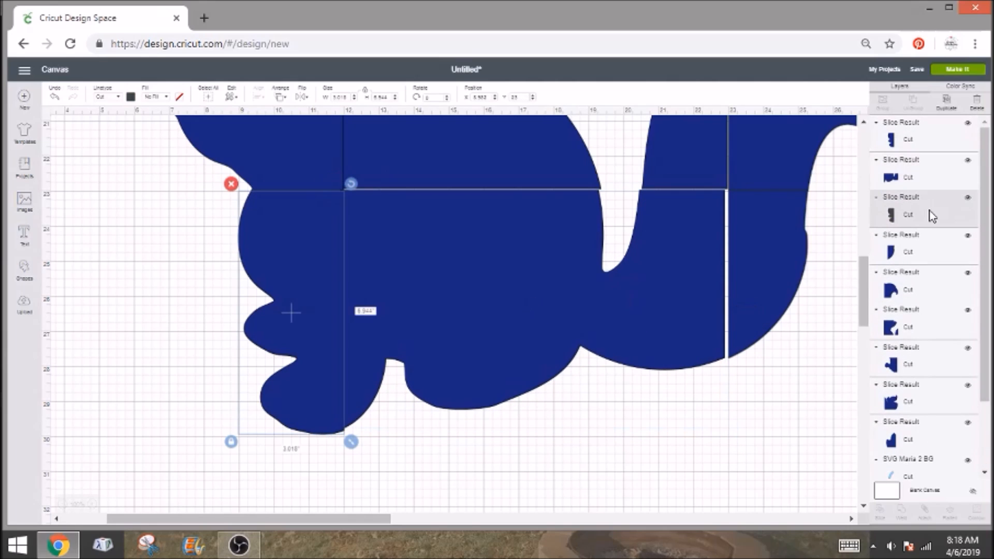
{"action": "key", "text": "Delete"}
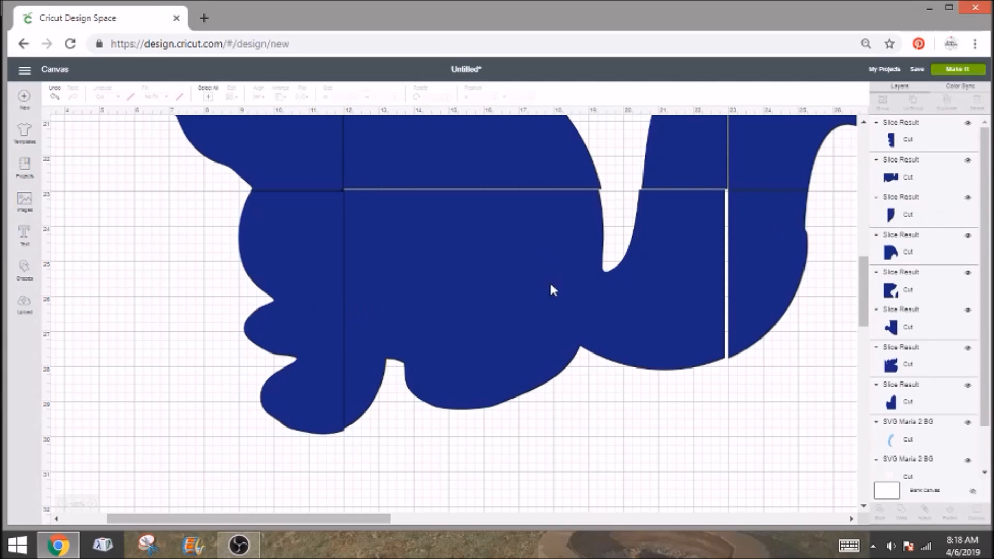
Step: Move the pink accents and the blue eye piece off the white cat outline towards the silhouette, and reposition the outline on open canvas
{"action": "scroll", "coordinate": [568, 293], "scroll_direction": "up", "scroll_amount": 10}
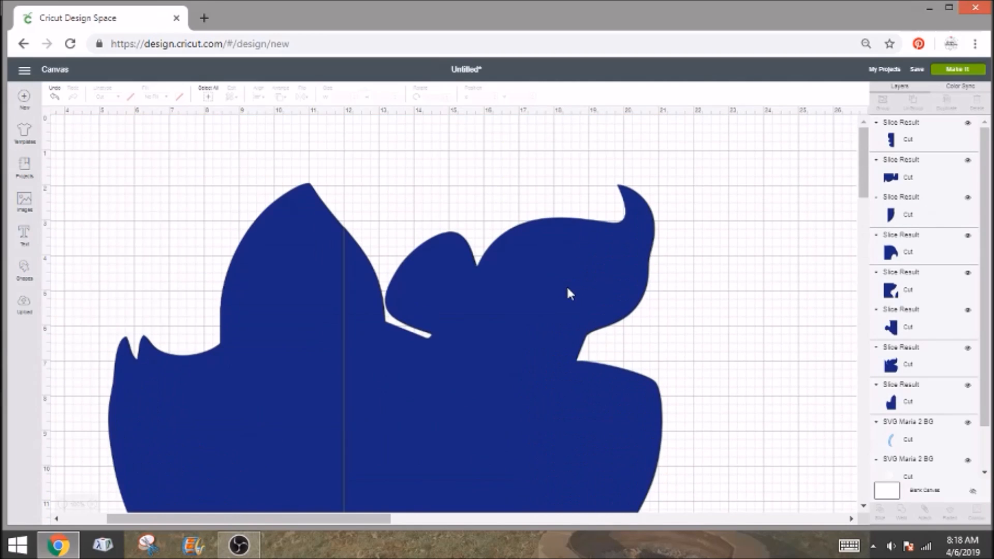
{"action": "scroll", "coordinate": [567, 293], "scroll_direction": "down", "scroll_amount": 2}
{"action": "left_click", "coordinate": [568, 293]}
{"action": "key", "text": "ctrl+minus"}
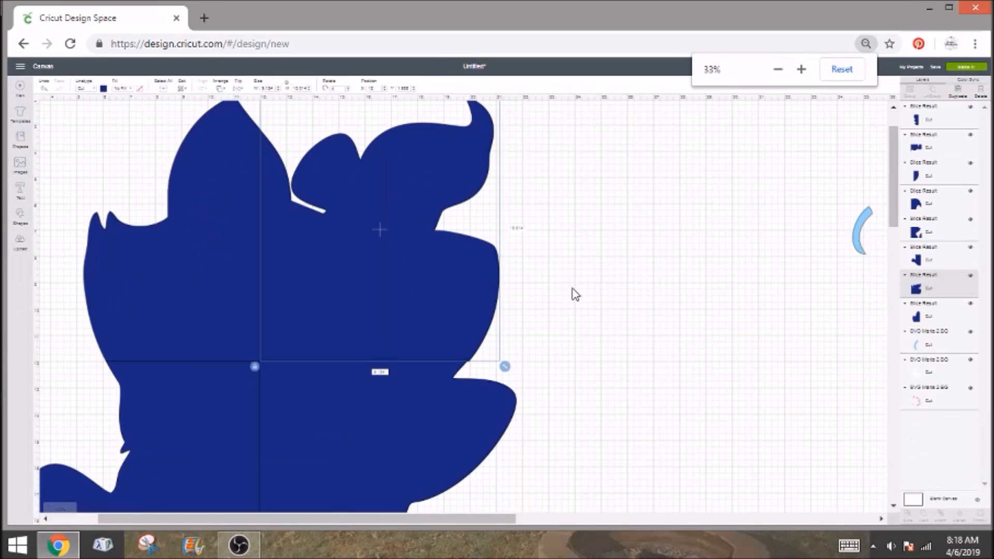
{"action": "key", "text": "ctrl+minus"}
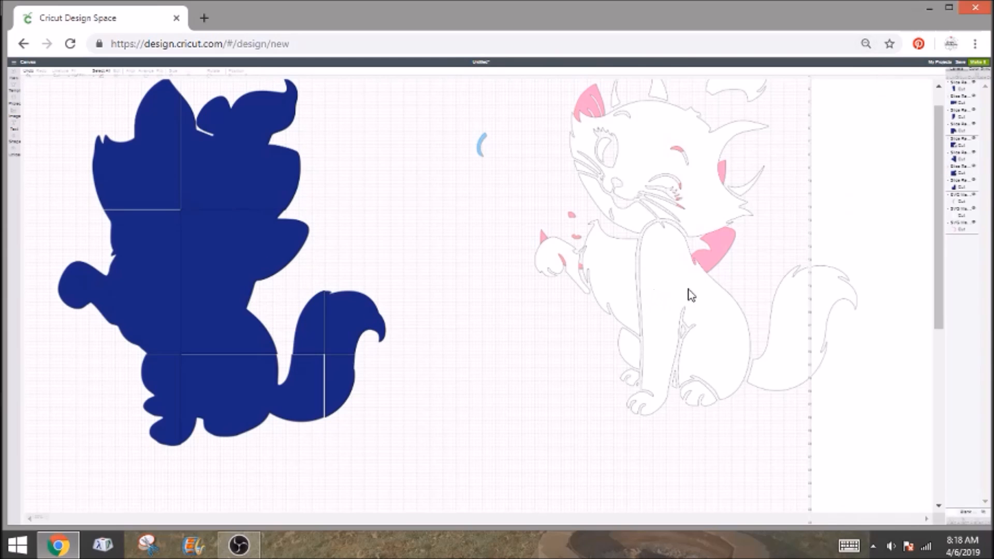
{"action": "left_click_drag", "start_coordinate": [721, 250], "coordinate": [734, 375]}
{"action": "left_click_drag", "start_coordinate": [677, 179], "coordinate": [143, 154]}
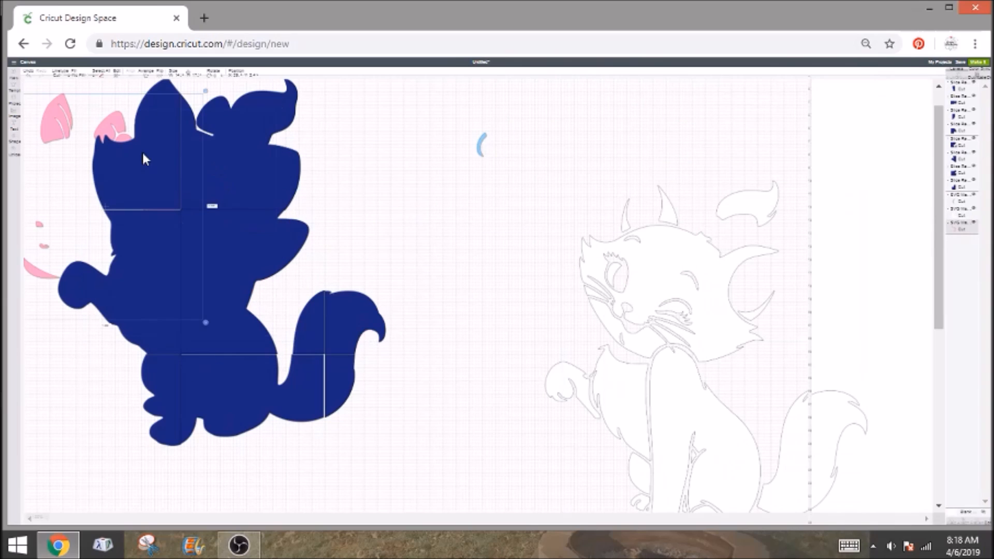
{"action": "left_click_drag", "start_coordinate": [481, 146], "coordinate": [53, 195]}
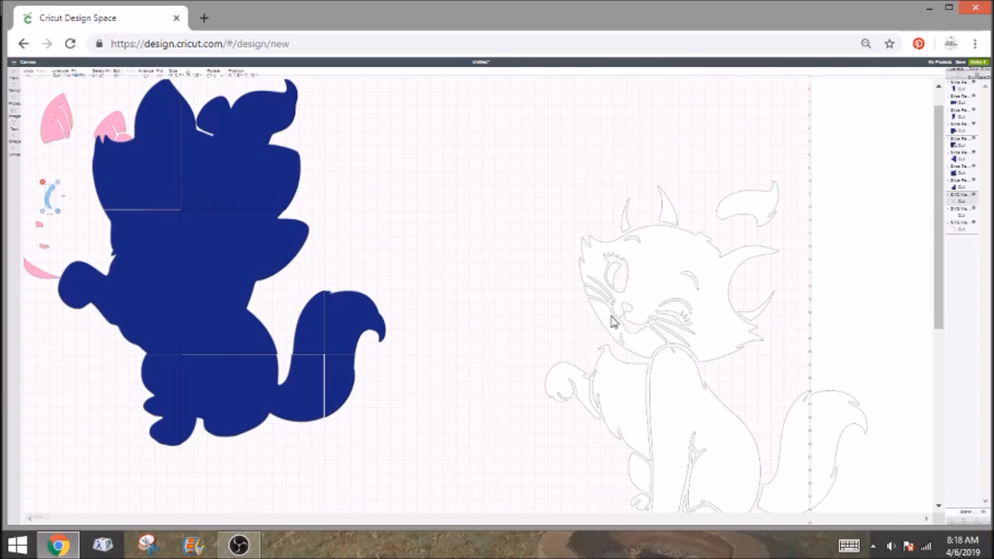
{"action": "left_click_drag", "start_coordinate": [613, 320], "coordinate": [501, 238]}
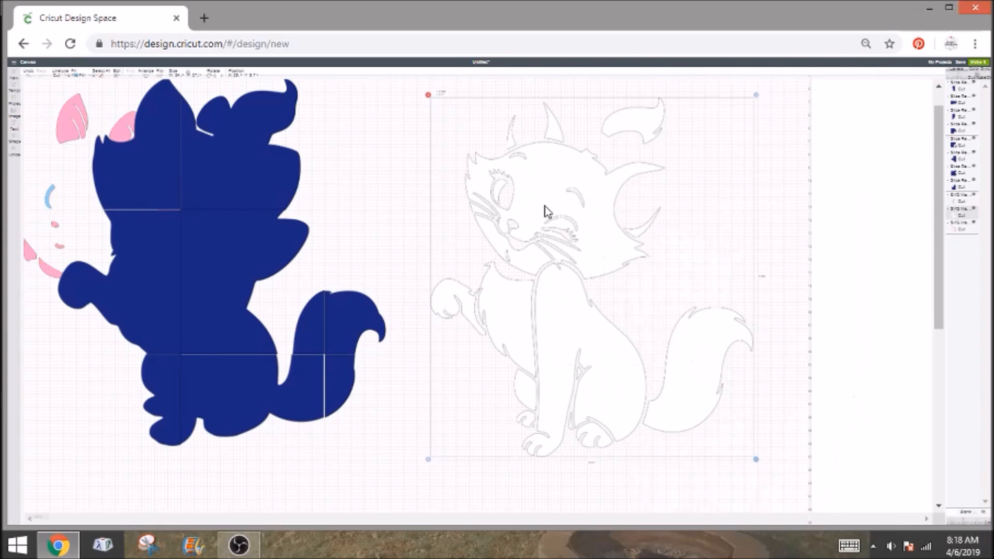
{"action": "left_click_drag", "start_coordinate": [545, 209], "coordinate": [546, 211]}
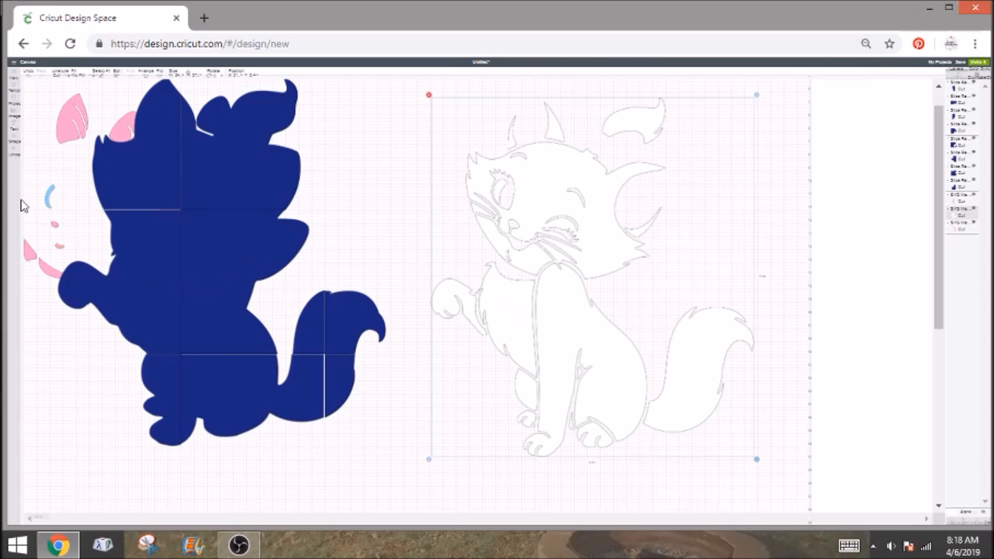
Step: Insert a new square and set its size to 11 by 11 inches
{"action": "left_click", "coordinate": [15, 141]}
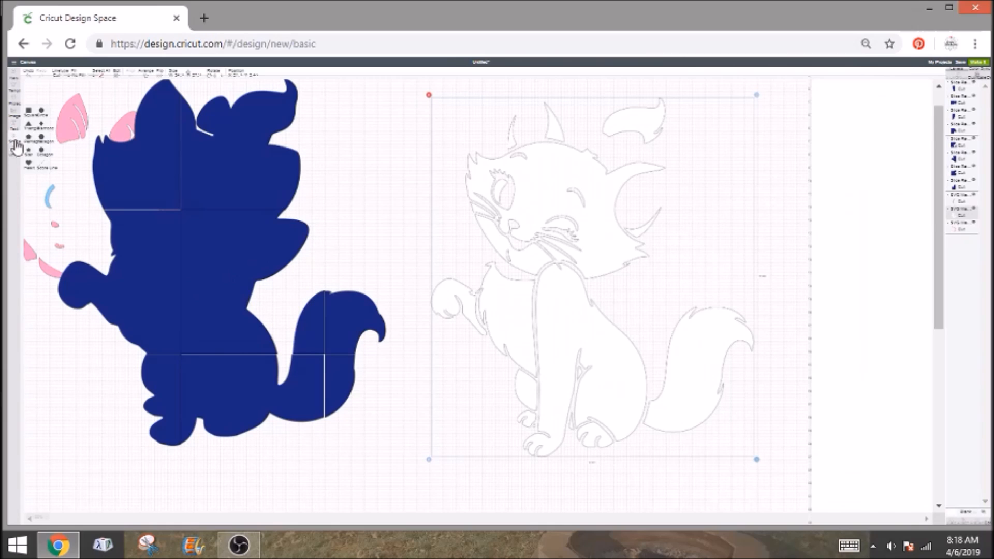
{"action": "left_click", "coordinate": [29, 113]}
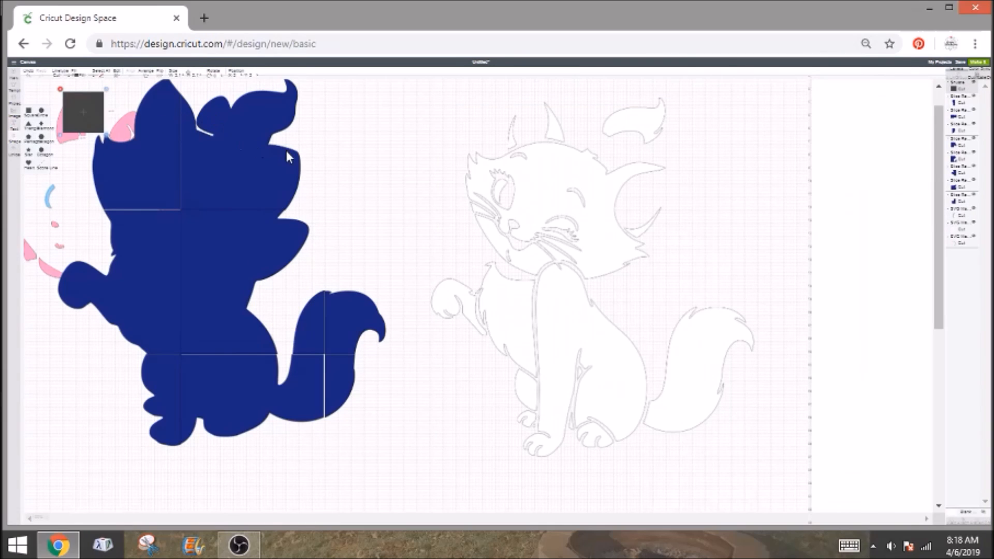
{"action": "key", "text": "ctrl+plus"}
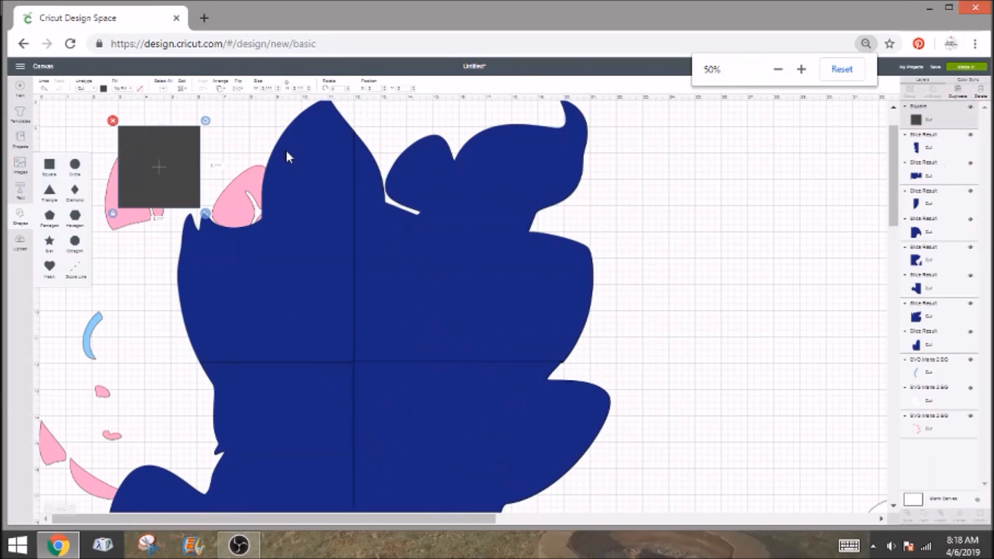
{"action": "key", "text": "ctrl+plus"}
{"action": "key", "text": "ctrl+plus"}
{"action": "double_click", "coordinate": [393, 102]}
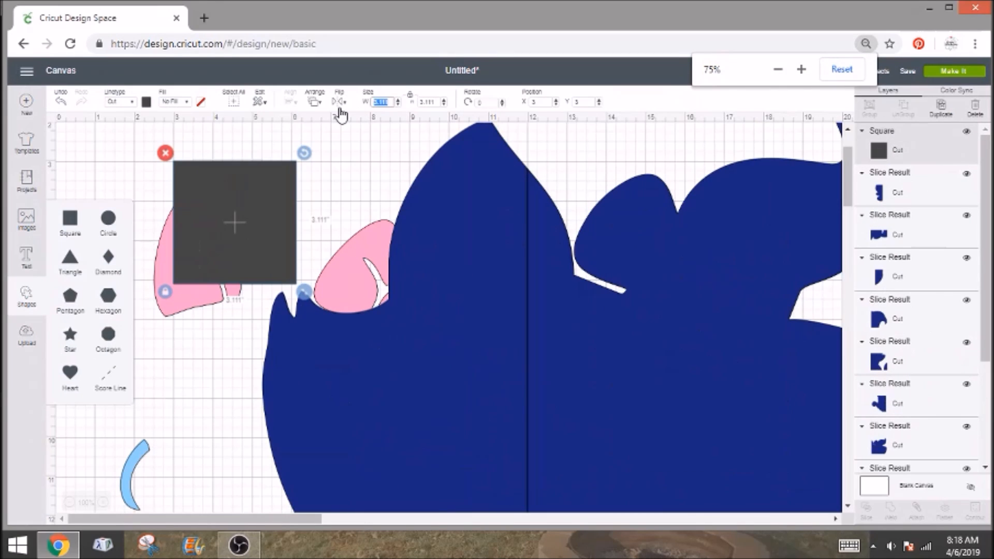
{"action": "type", "text": "11"}
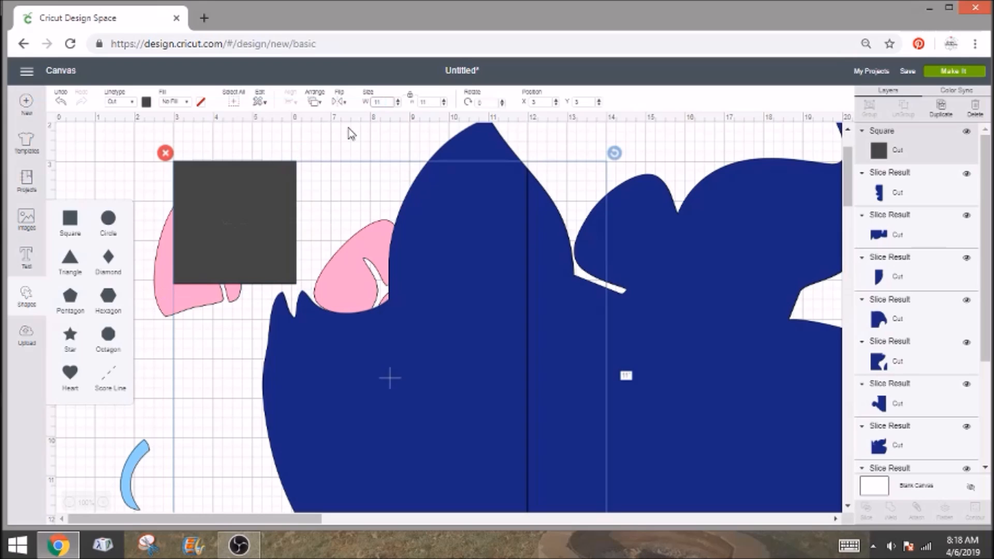
{"action": "key", "text": "Return"}
Step: Move the 11-inch square past the white cat outline, beyond its ear and above the tail
{"action": "left_click_drag", "start_coordinate": [366, 320], "coordinate": [725, 263]}
{"action": "left_click_drag", "start_coordinate": [223, 518], "coordinate": [430, 518]}
{"action": "left_click_drag", "start_coordinate": [200, 348], "coordinate": [723, 335]}
{"action": "left_click_drag", "start_coordinate": [366, 519], "coordinate": [509, 519]}
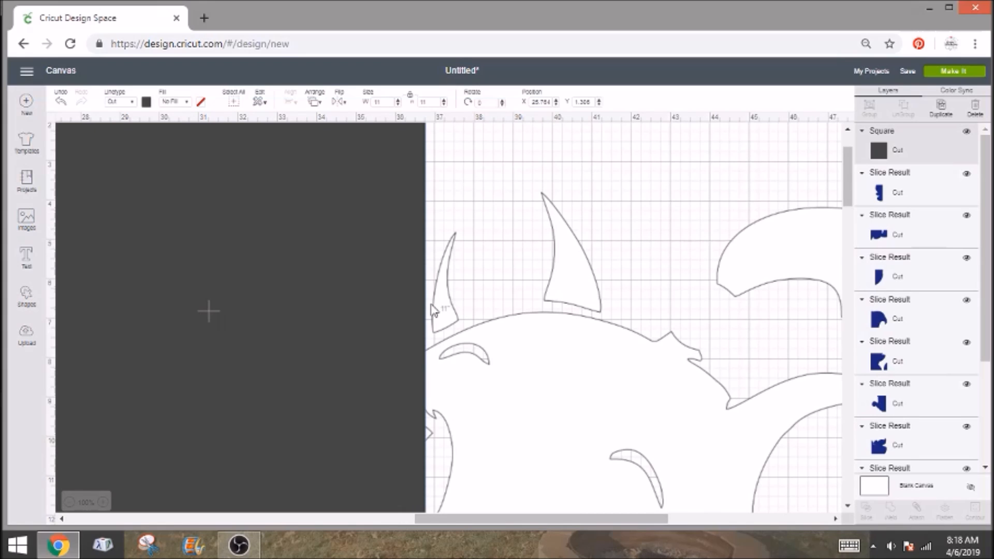
{"action": "key", "text": "ctrl+minus"}
{"action": "key", "text": "ctrl+minus"}
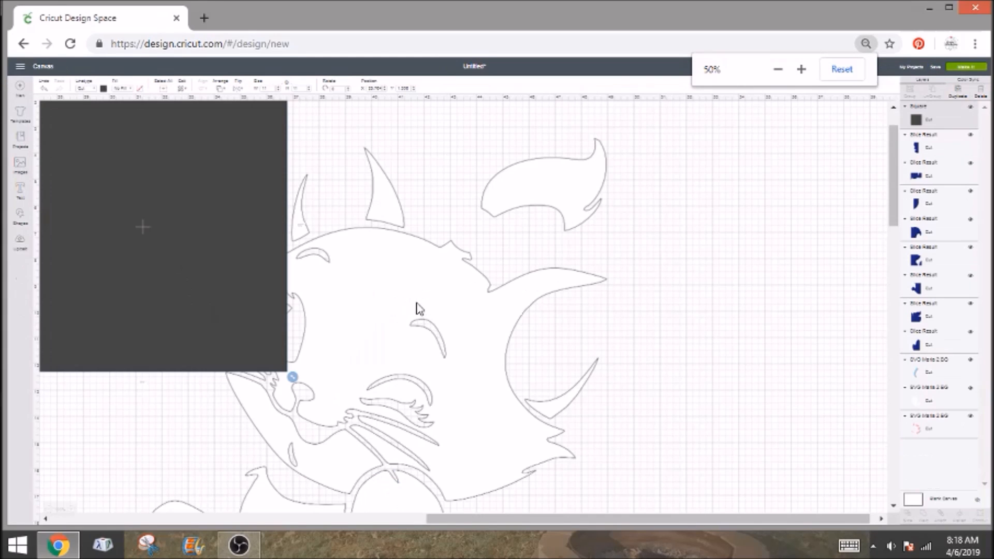
{"action": "key", "text": "ctrl+minus"}
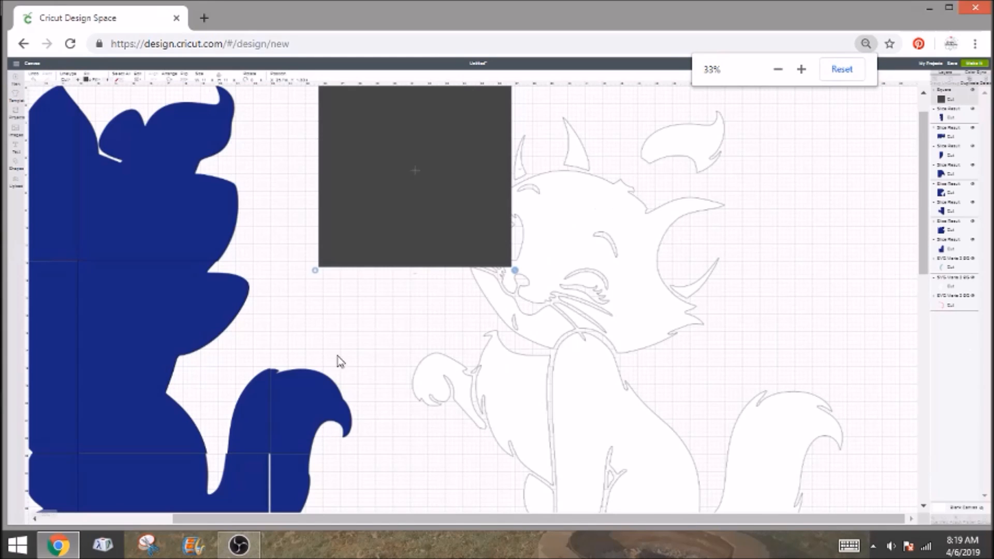
{"action": "left_click_drag", "start_coordinate": [413, 204], "coordinate": [839, 265]}
Step: Add a circle and place it over the white cat's hind paw nearest the tail
{"action": "scroll", "coordinate": [826, 263], "scroll_direction": "down", "scroll_amount": 3}
{"action": "scroll", "coordinate": [672, 377], "scroll_direction": "down", "scroll_amount": 3}
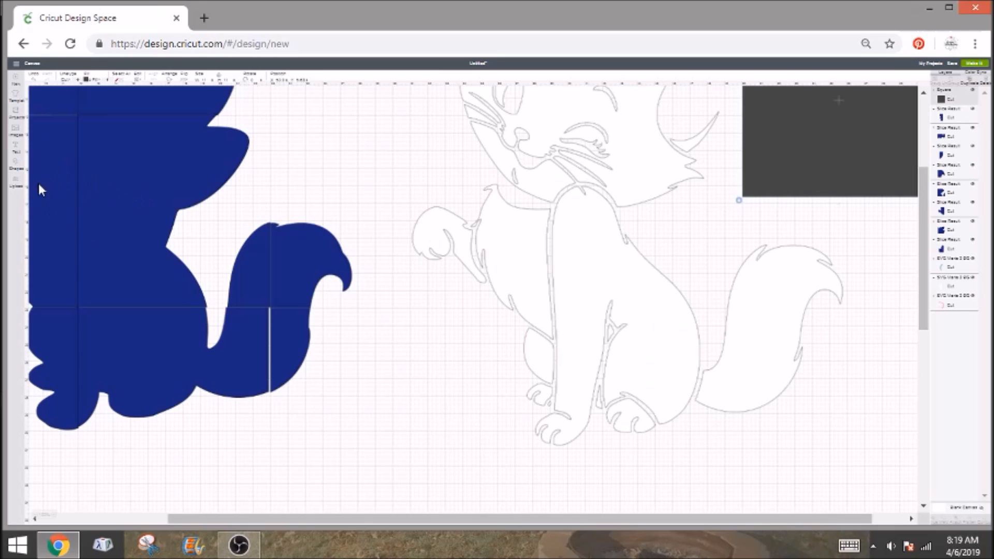
{"action": "left_click", "coordinate": [18, 168]}
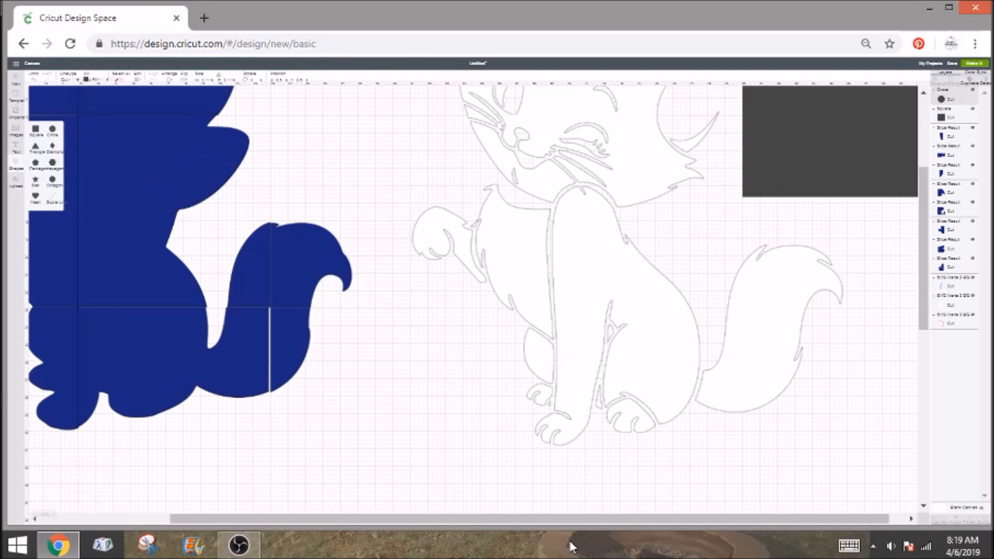
{"action": "left_click_drag", "start_coordinate": [564, 520], "coordinate": [414, 517]}
{"action": "scroll", "coordinate": [313, 291], "scroll_direction": "up", "scroll_amount": 3}
{"action": "left_click_drag", "start_coordinate": [138, 158], "coordinate": [730, 297]}
{"action": "left_click_drag", "start_coordinate": [567, 521], "coordinate": [724, 528]}
{"action": "scroll", "coordinate": [575, 441], "scroll_direction": "down", "scroll_amount": 2}
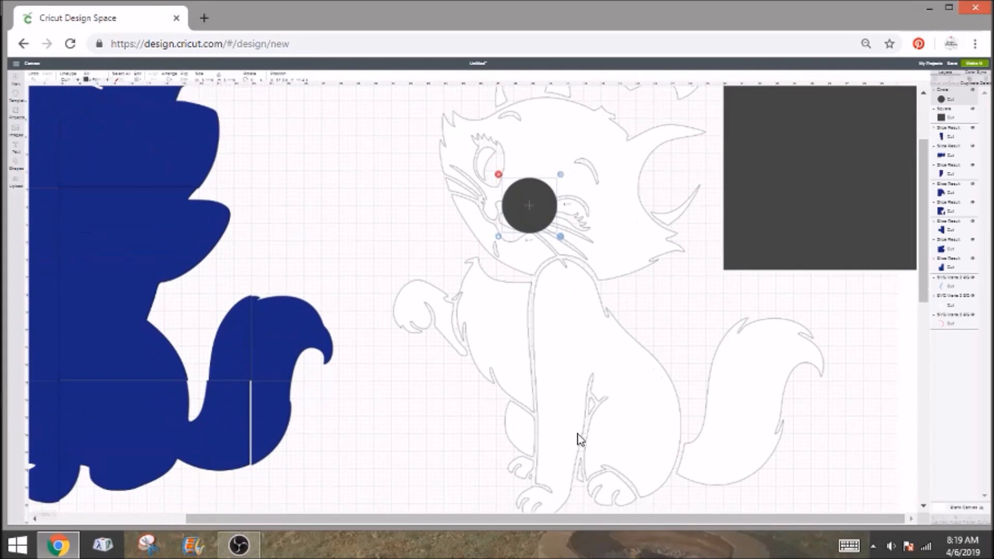
{"action": "scroll", "coordinate": [580, 440], "scroll_direction": "down", "scroll_amount": 2}
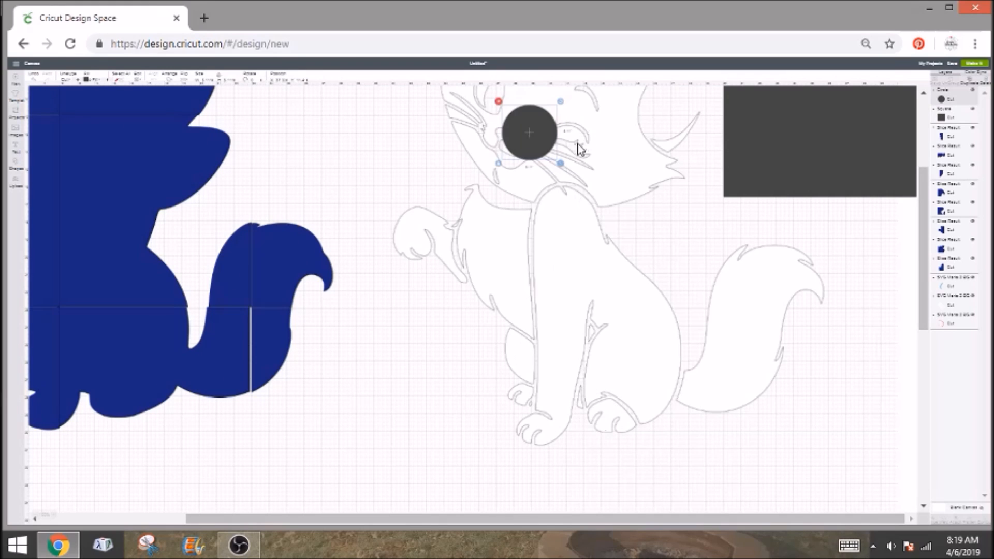
{"action": "left_click_drag", "start_coordinate": [540, 134], "coordinate": [618, 428]}
Step: Move the circle just below the hind paw, unlock its proportions and reshape it into an oval about 2.6 inches wide and 3.4 inches high
{"action": "key", "text": "ctrl+plus"}
{"action": "key", "text": "ctrl+plus"}
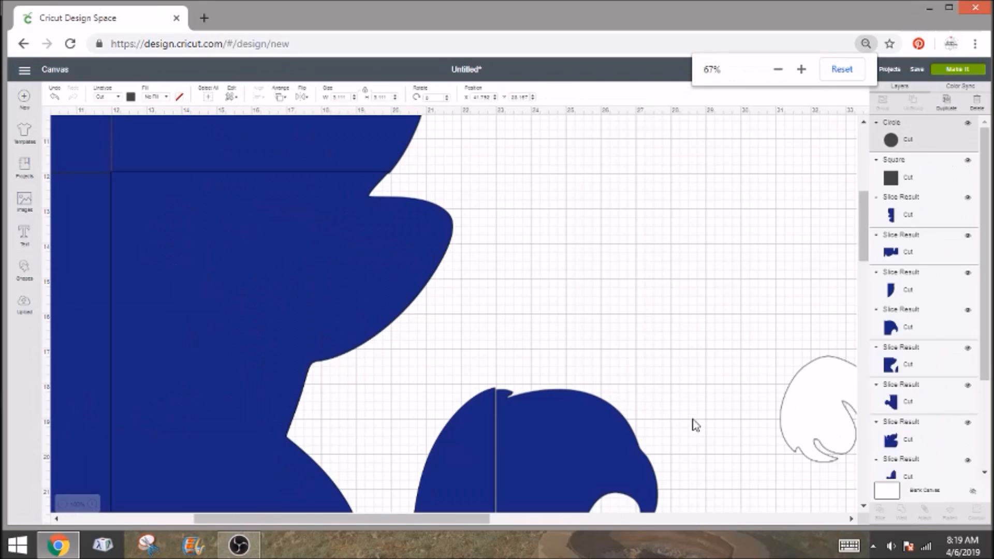
{"action": "left_click_drag", "start_coordinate": [474, 518], "coordinate": [717, 518]}
{"action": "scroll", "coordinate": [652, 357], "scroll_direction": "down", "scroll_amount": 10}
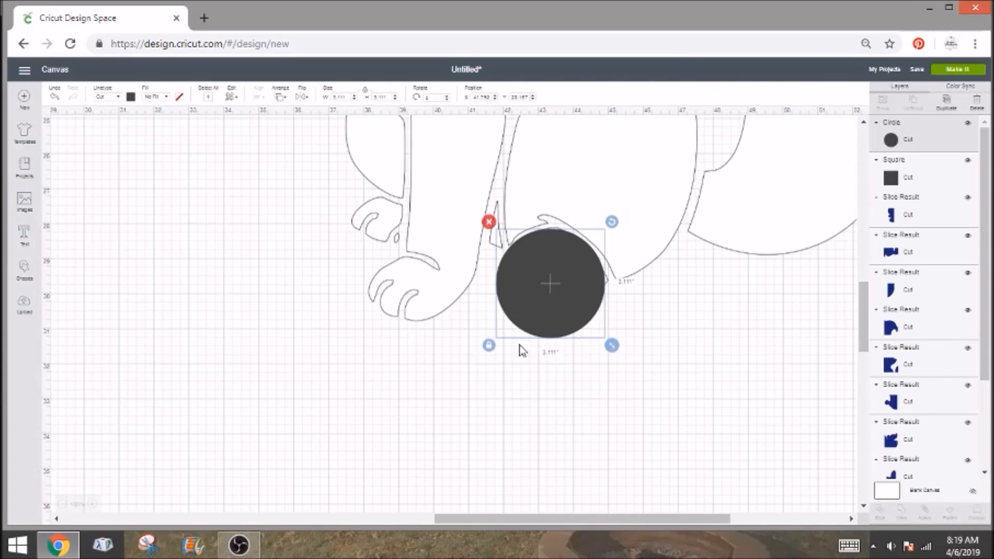
{"action": "left_click_drag", "start_coordinate": [611, 346], "coordinate": [624, 361]}
{"action": "left_click", "coordinate": [572, 310]}
{"action": "left_click_drag", "start_coordinate": [573, 311], "coordinate": [582, 364]}
{"action": "left_click", "coordinate": [496, 399]}
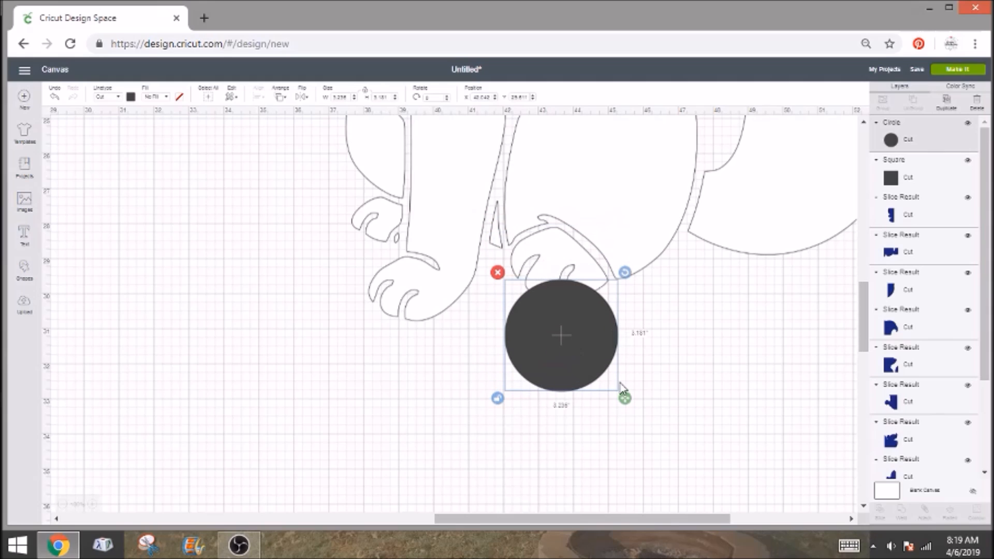
{"action": "left_click_drag", "start_coordinate": [624, 400], "coordinate": [598, 404]}
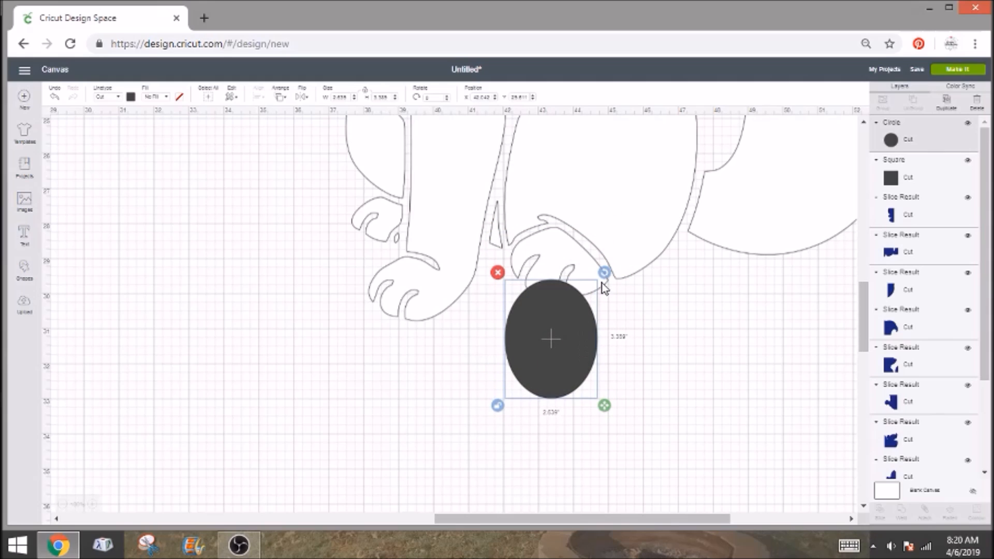
Step: Rotate the oval counterclockwise to follow the hind paw's slant and fit it over the whole paw
{"action": "left_click_drag", "start_coordinate": [604, 273], "coordinate": [554, 277]}
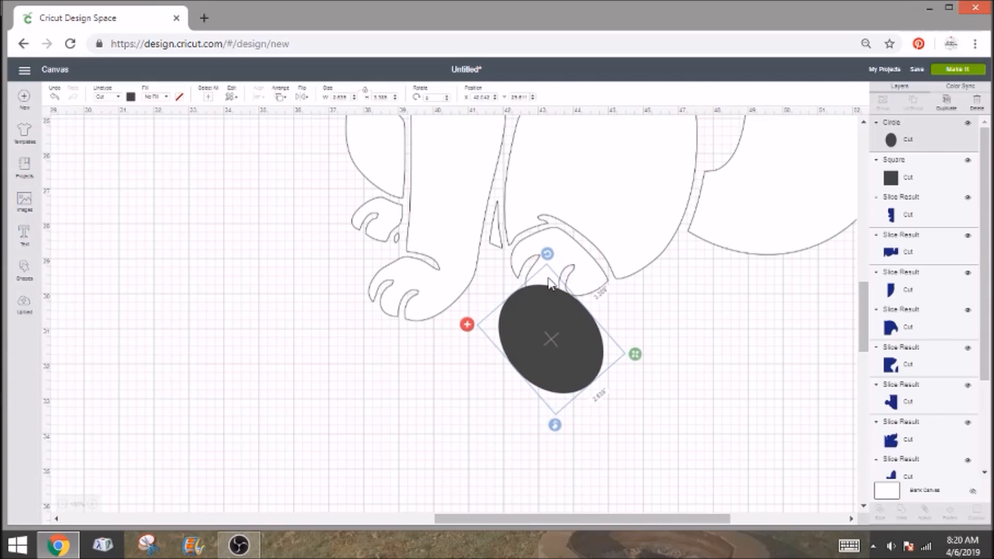
{"action": "left_click_drag", "start_coordinate": [558, 313], "coordinate": [570, 275]}
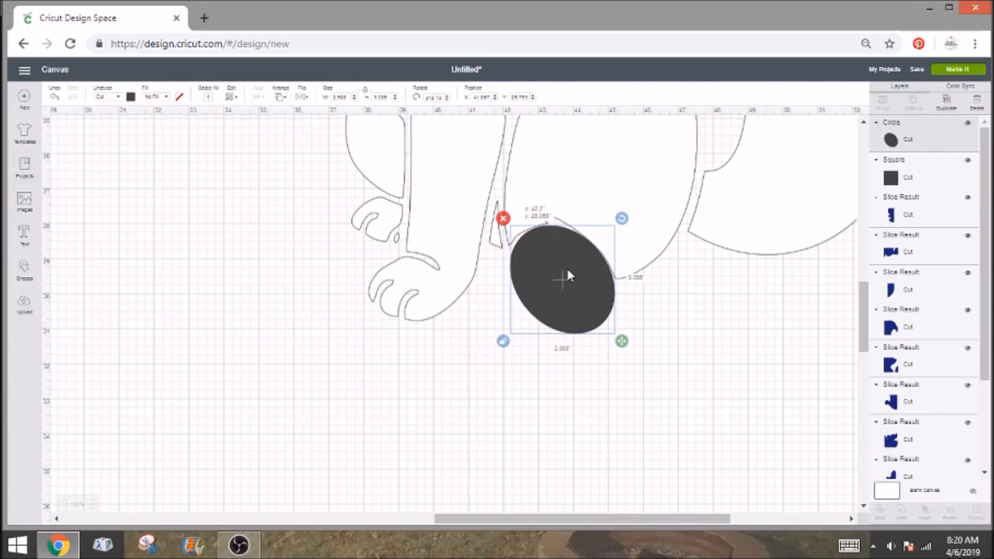
{"action": "left_click", "coordinate": [669, 343]}
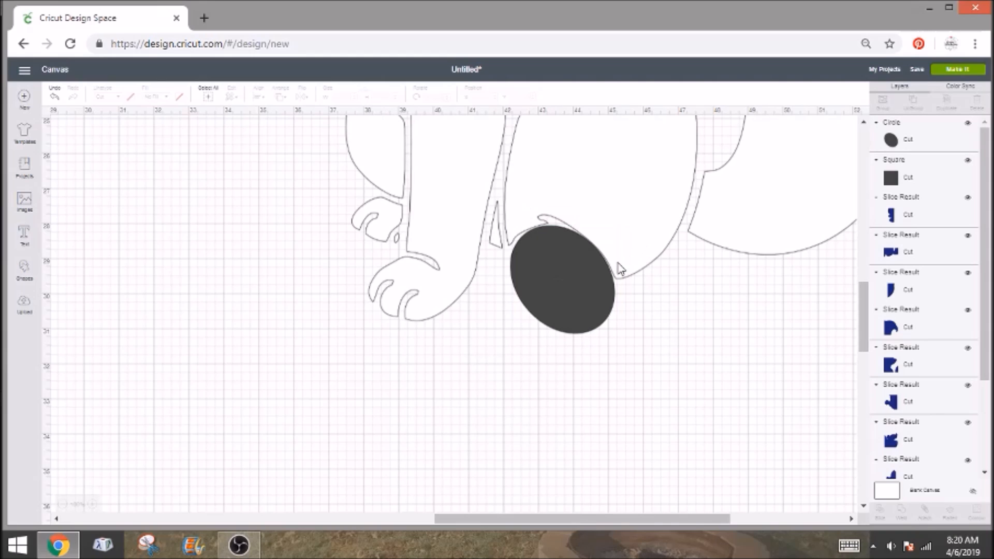
Step: Slice the white cat outline with the oval covering the hind paw
{"action": "left_click", "coordinate": [607, 271]}
{"action": "left_click", "coordinate": [659, 201], "text": "shift"}
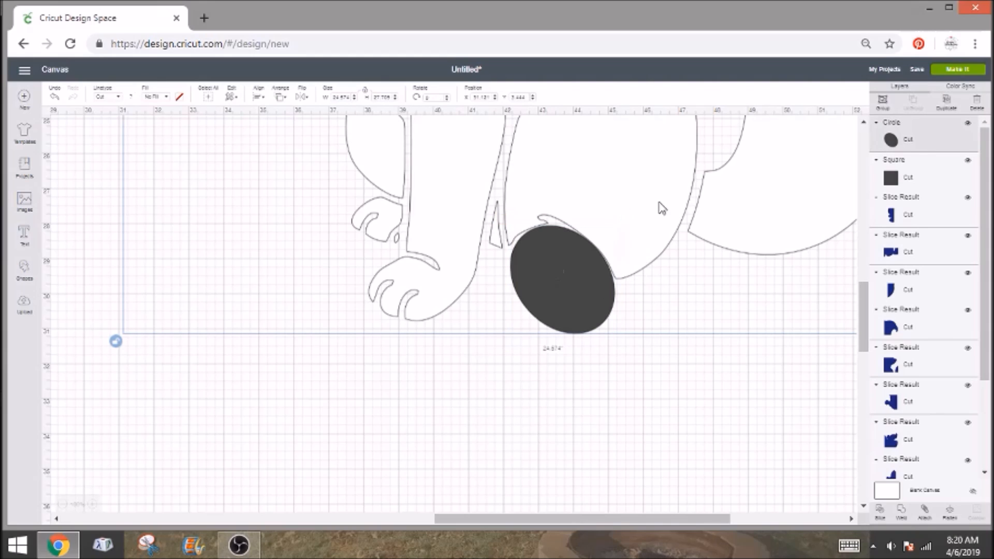
{"action": "left_click", "coordinate": [881, 514]}
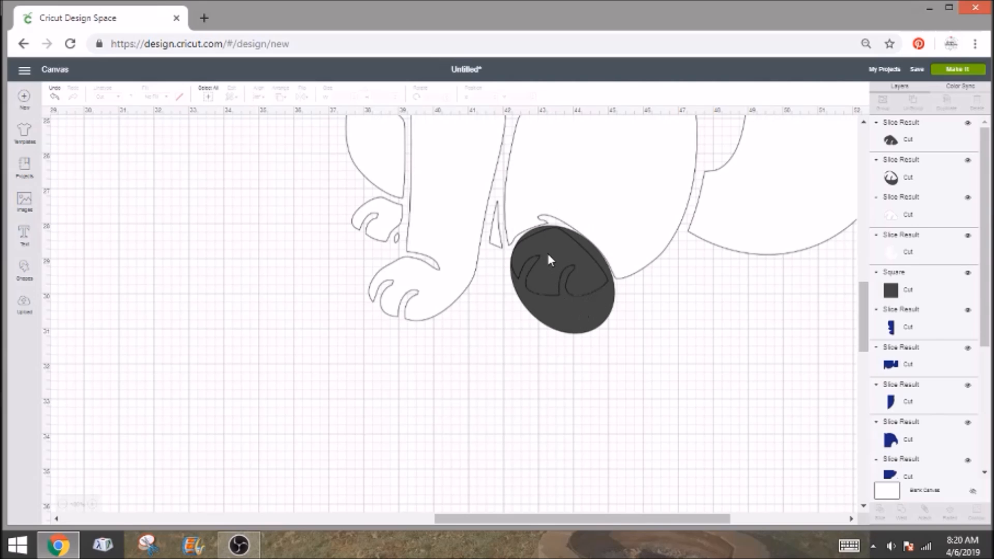
Step: Separate the paw's slice results, delete both grey pieces and move the white paw piece to clear canvas away from the cat
{"action": "left_click_drag", "start_coordinate": [572, 326], "coordinate": [537, 414]}
{"action": "left_click_drag", "start_coordinate": [558, 265], "coordinate": [368, 404]}
{"action": "left_click", "coordinate": [596, 392]}
{"action": "left_click", "coordinate": [574, 400]}
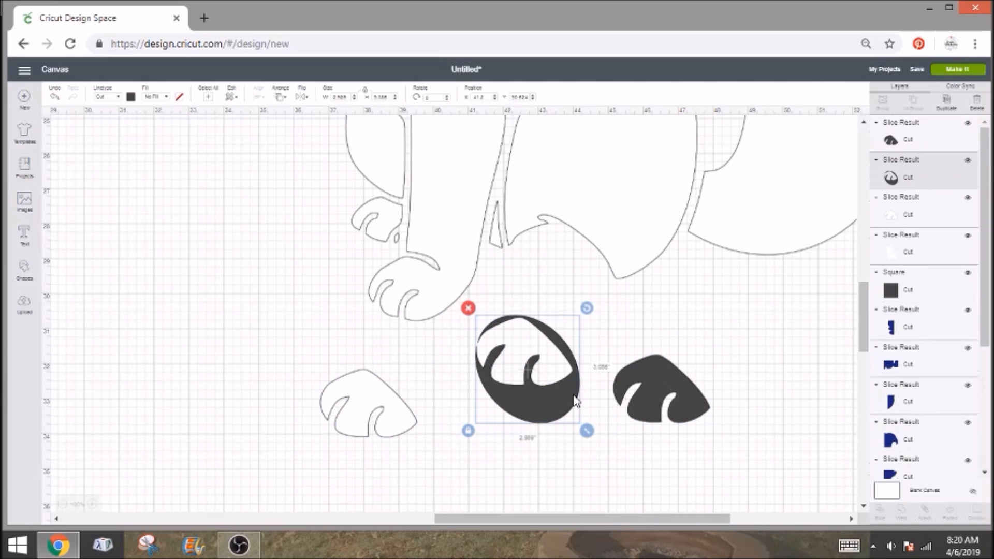
{"action": "key", "text": "Delete"}
{"action": "left_click", "coordinate": [679, 386]}
{"action": "key", "text": "Delete"}
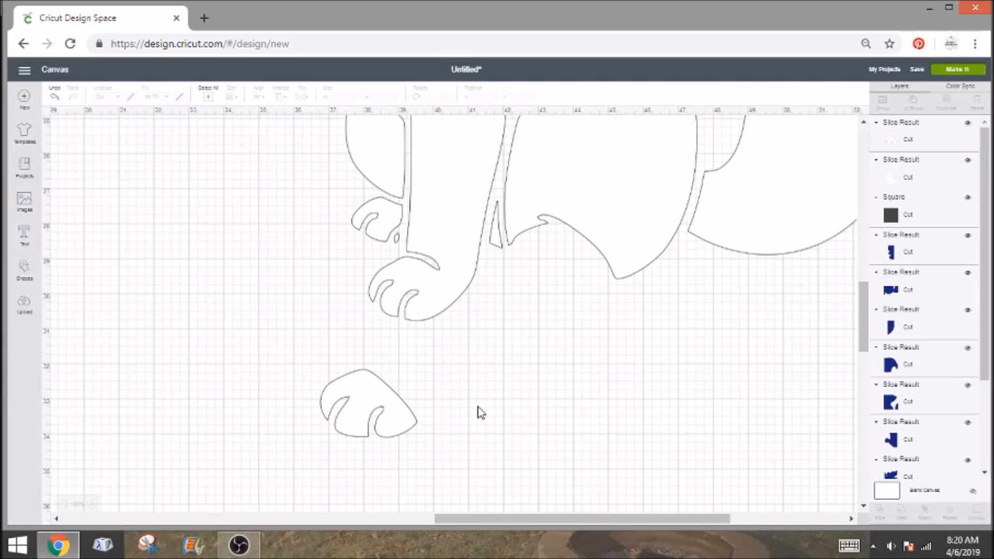
{"action": "left_click_drag", "start_coordinate": [370, 413], "coordinate": [147, 296]}
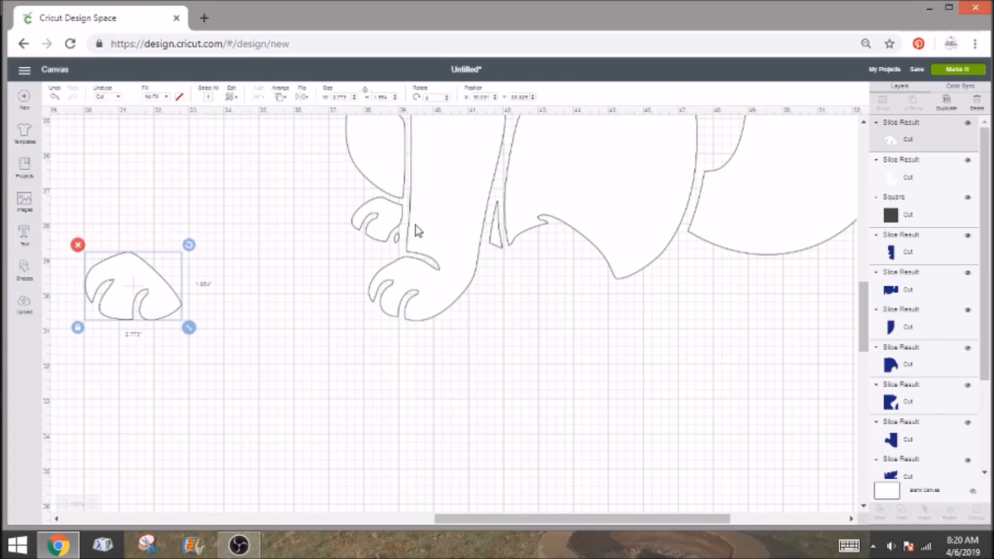
Step: Insert a circle and move it across the canvas onto the face of the white cat outline
{"action": "scroll", "coordinate": [526, 346], "scroll_direction": "up", "scroll_amount": 3}
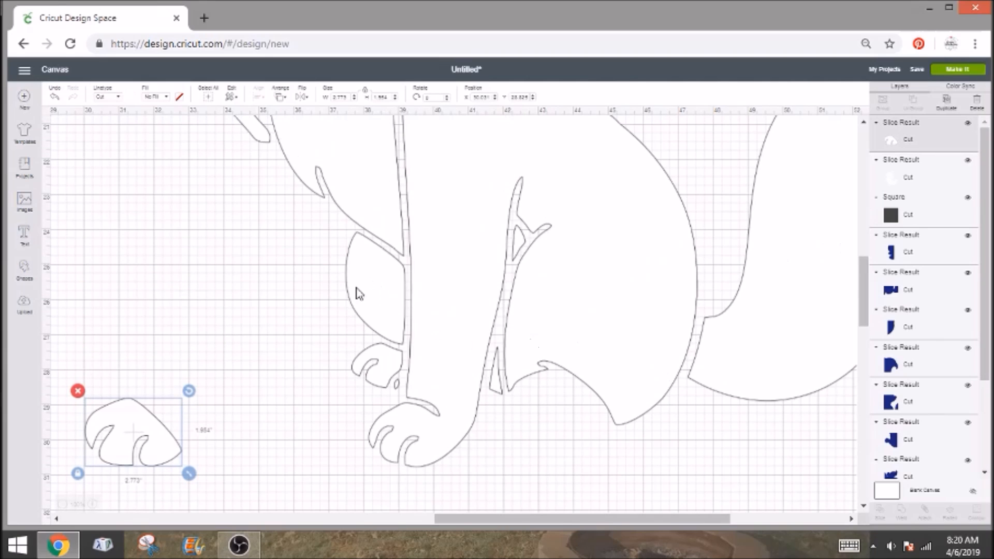
{"action": "scroll", "coordinate": [429, 245], "scroll_direction": "up", "scroll_amount": 6}
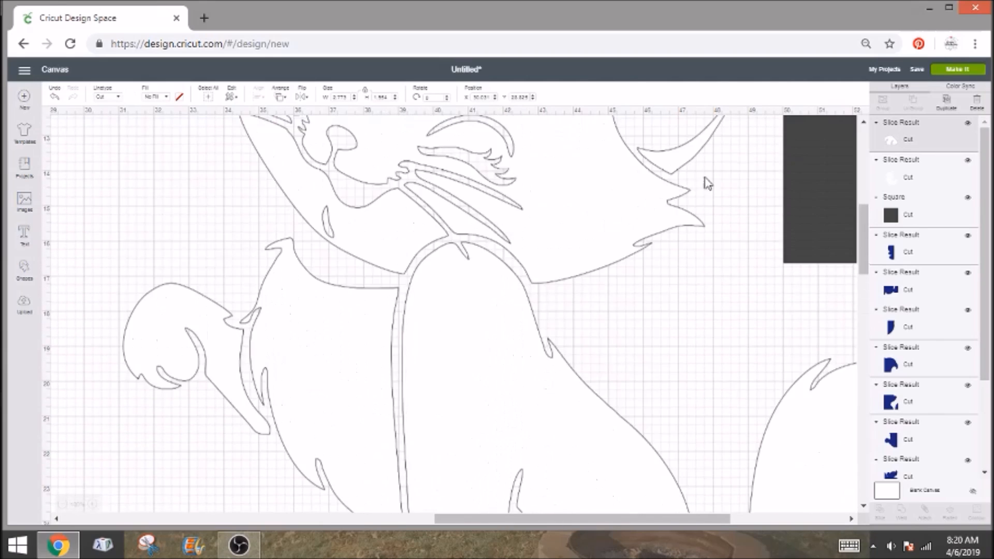
{"action": "left_click", "coordinate": [688, 244]}
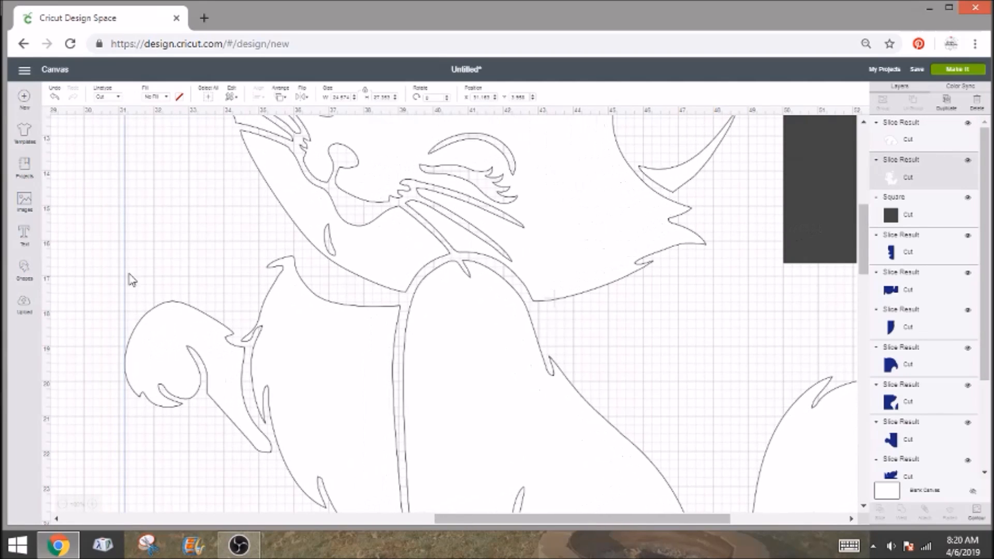
{"action": "left_click", "coordinate": [24, 268]}
{"action": "left_click", "coordinate": [97, 200]}
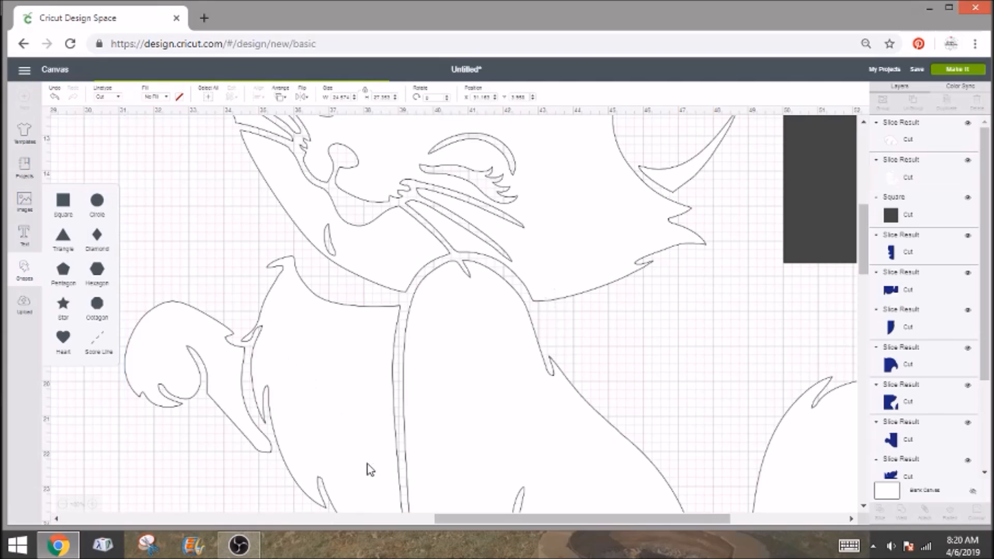
{"action": "left_click_drag", "start_coordinate": [440, 519], "coordinate": [125, 518]}
{"action": "scroll", "coordinate": [311, 232], "scroll_direction": "up", "scroll_amount": 6}
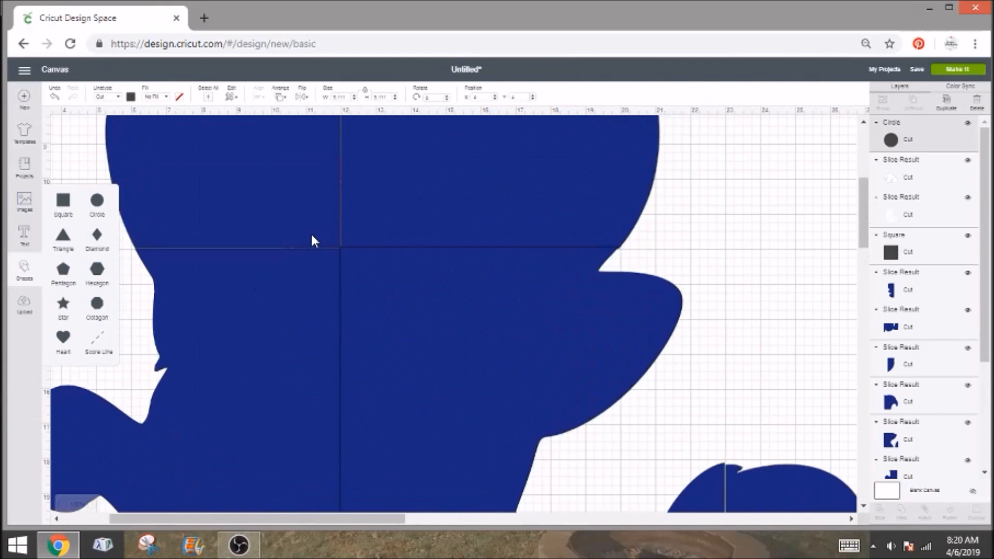
{"action": "left_click_drag", "start_coordinate": [149, 169], "coordinate": [782, 313]}
{"action": "left_click_drag", "start_coordinate": [293, 523], "coordinate": [472, 524]}
{"action": "left_click_drag", "start_coordinate": [271, 336], "coordinate": [743, 348]}
{"action": "left_click_drag", "start_coordinate": [471, 523], "coordinate": [590, 498]}
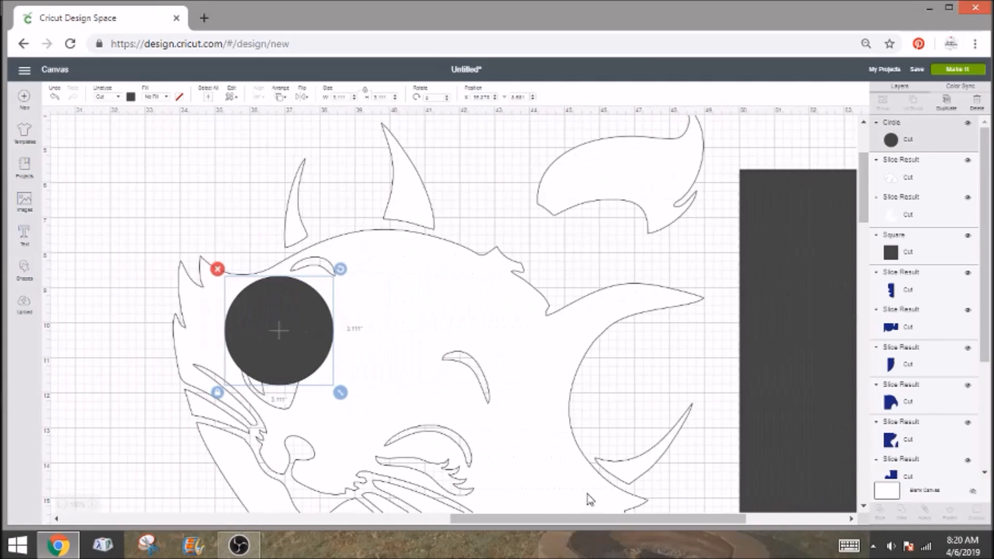
{"action": "scroll", "coordinate": [701, 194], "scroll_direction": "up", "scroll_amount": 3}
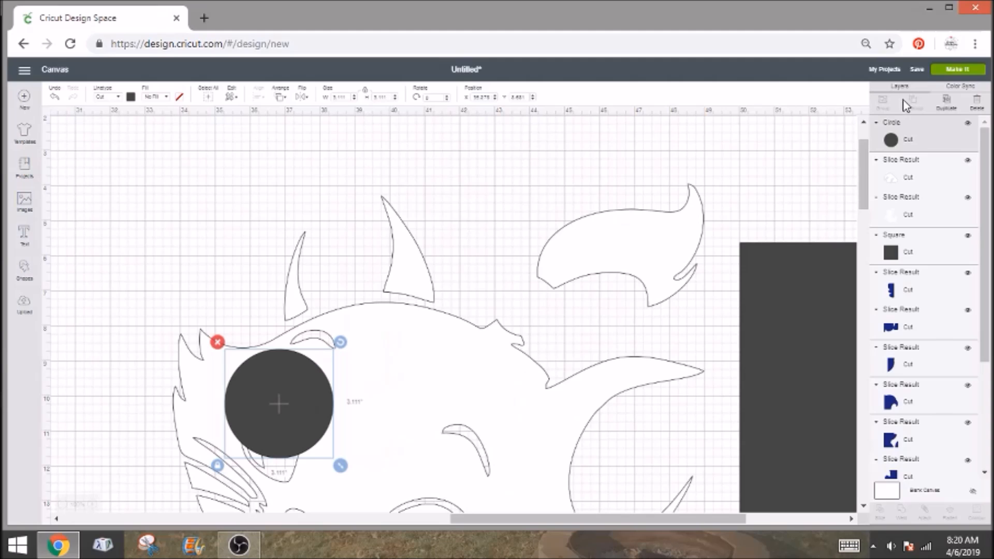
Step: Duplicate the circle, place the copy over the small pointed ear piece and reshape it unproportionally to about 2.9 by 4.1 inches
{"action": "left_click", "coordinate": [932, 113]}
{"action": "left_click_drag", "start_coordinate": [275, 454], "coordinate": [322, 237]}
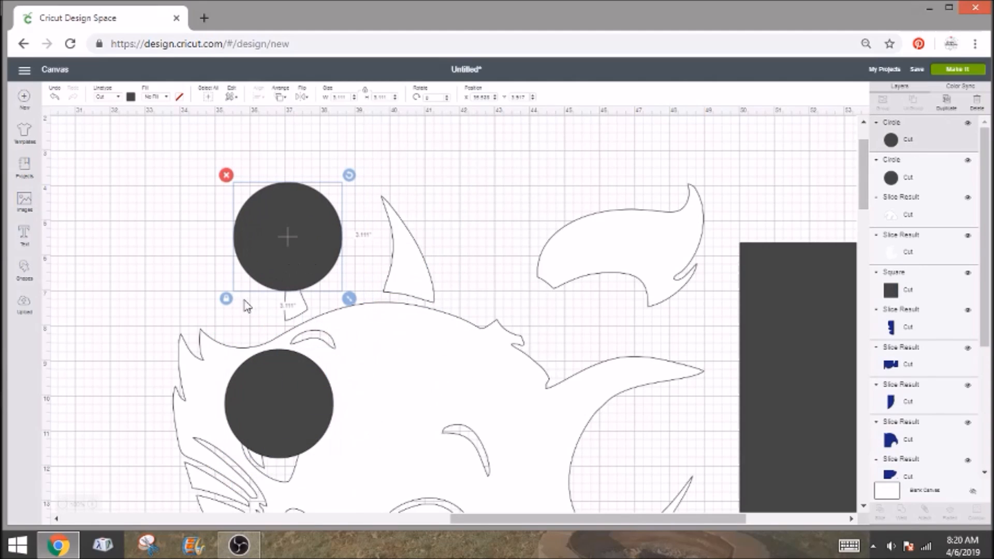
{"action": "left_click", "coordinate": [227, 299]}
{"action": "left_click_drag", "start_coordinate": [349, 299], "coordinate": [337, 339]}
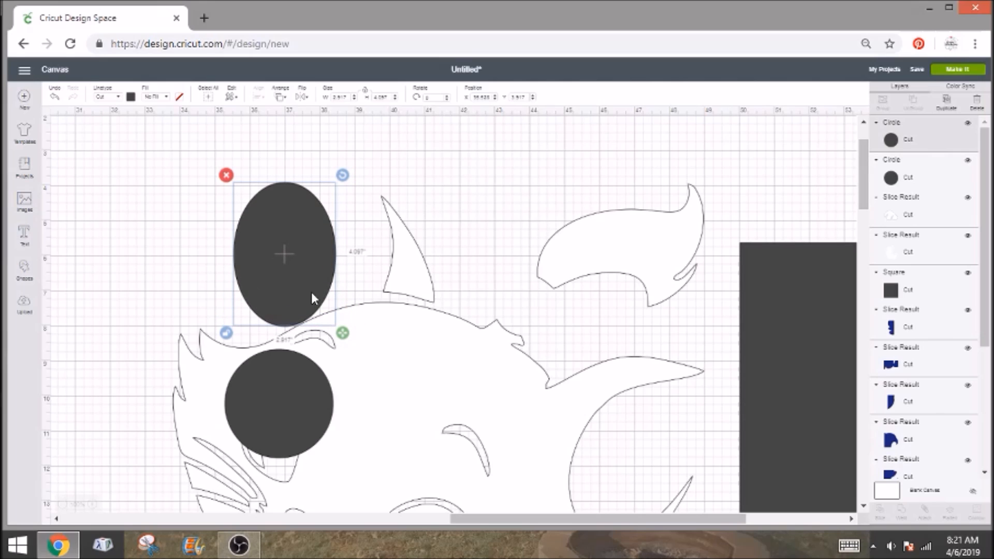
Step: Slice the white cat outline with the oval and pull the grey ear-shaped result clear of the cat
{"action": "left_click", "coordinate": [407, 270]}
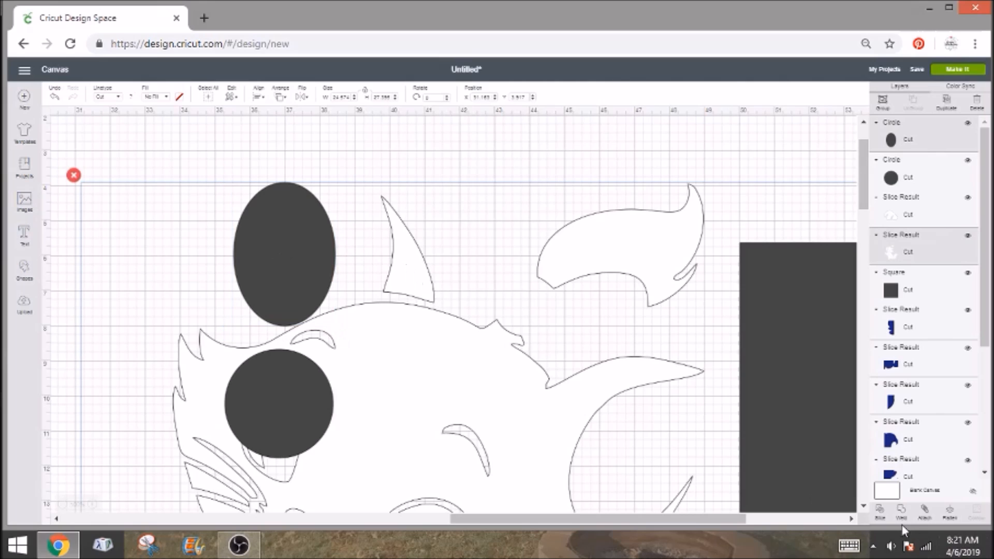
{"action": "left_click", "coordinate": [880, 512]}
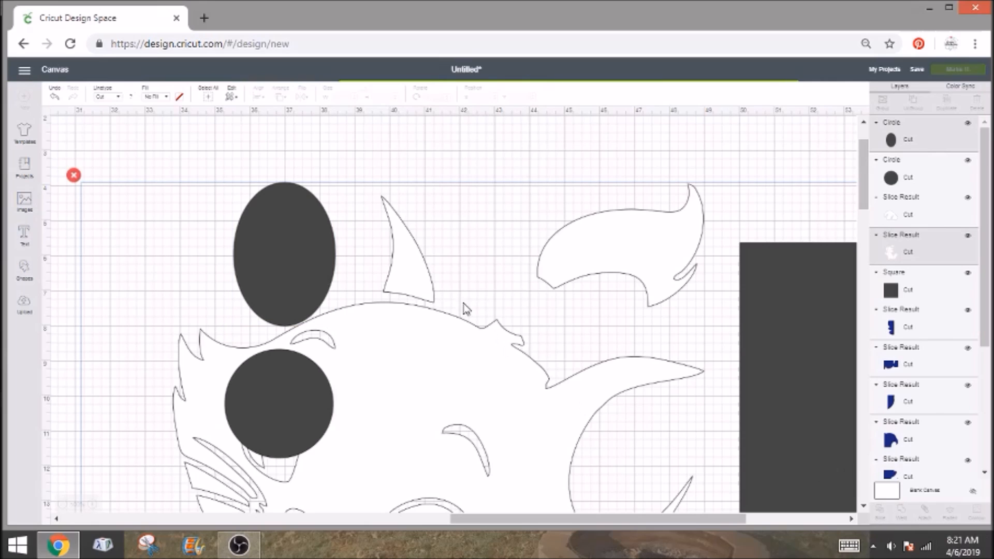
{"action": "left_click_drag", "start_coordinate": [257, 299], "coordinate": [70, 290]}
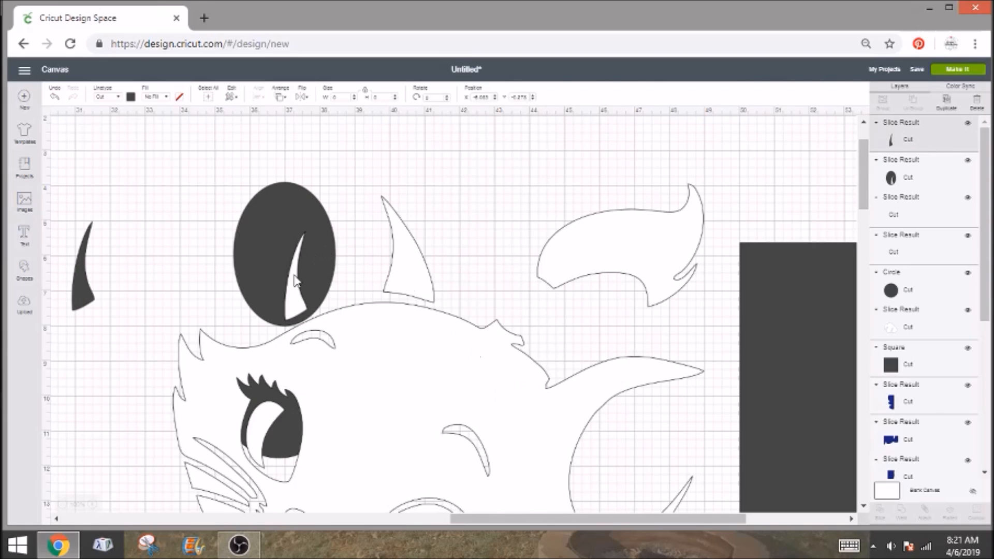
Step: Move the cut-out oval off the white ear piece and delete the grey ear-shaped result
{"action": "left_click_drag", "start_coordinate": [296, 296], "coordinate": [249, 270]}
{"action": "left_click_drag", "start_coordinate": [307, 295], "coordinate": [500, 239]}
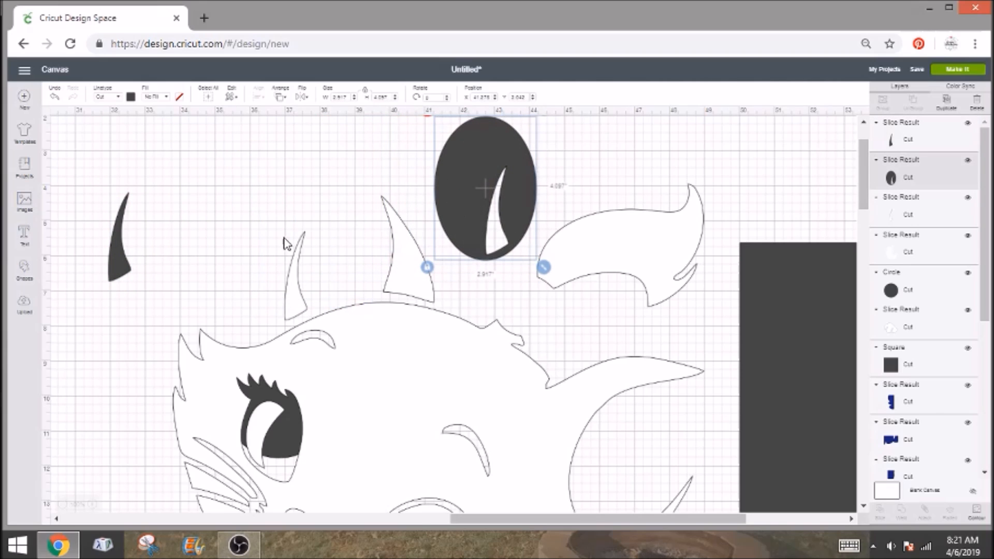
{"action": "left_click", "coordinate": [124, 267]}
{"action": "key", "text": "Delete"}
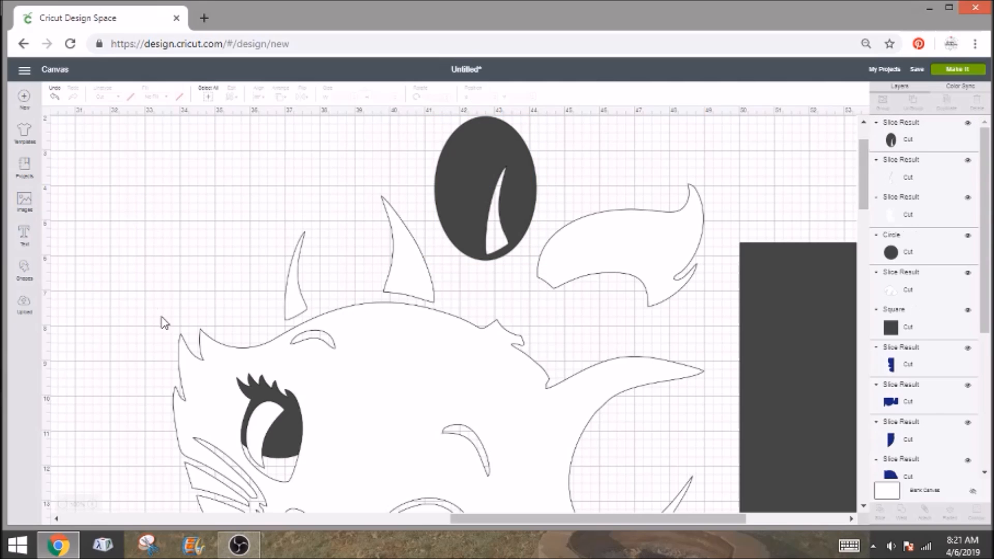
Step: Move the white cat outline one layer backward and drag the spare circle off the face to above the head
{"action": "left_click", "coordinate": [337, 417]}
{"action": "right_click", "coordinate": [348, 414]}
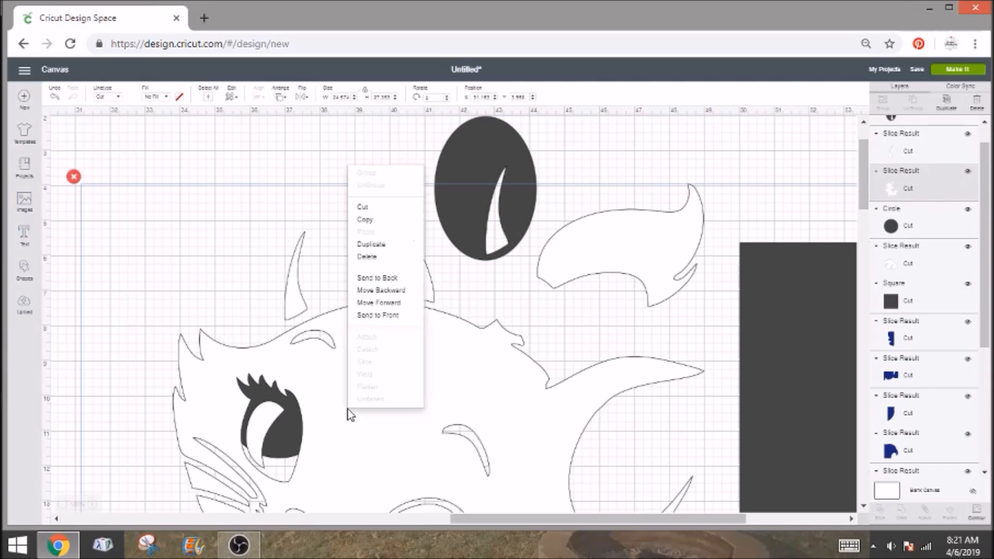
{"action": "left_click", "coordinate": [389, 290]}
{"action": "left_click_drag", "start_coordinate": [269, 408], "coordinate": [230, 228]}
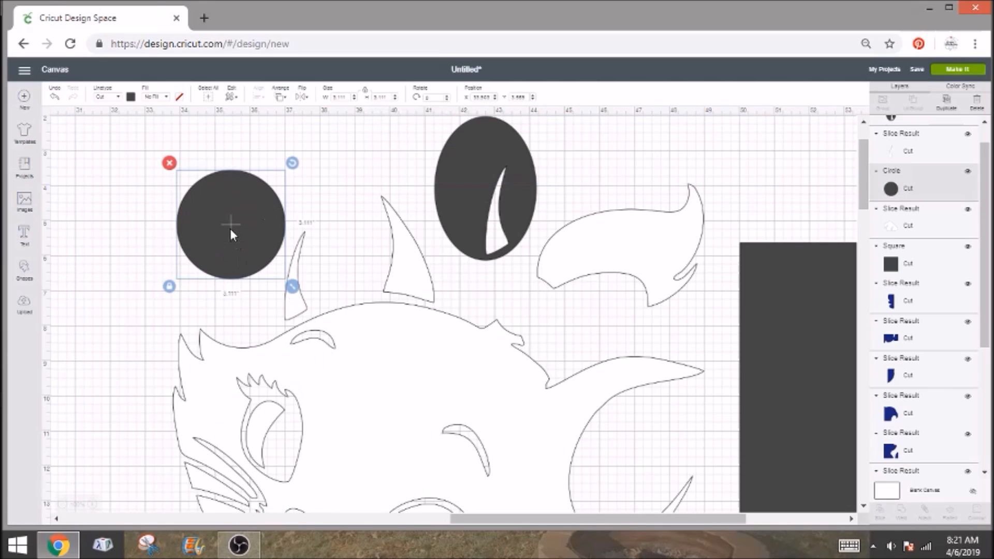
Step: Delete the leftover cut-out oval and move the small white ear piece to clear canvas away from the cat
{"action": "left_click_drag", "start_coordinate": [470, 176], "coordinate": [458, 197]}
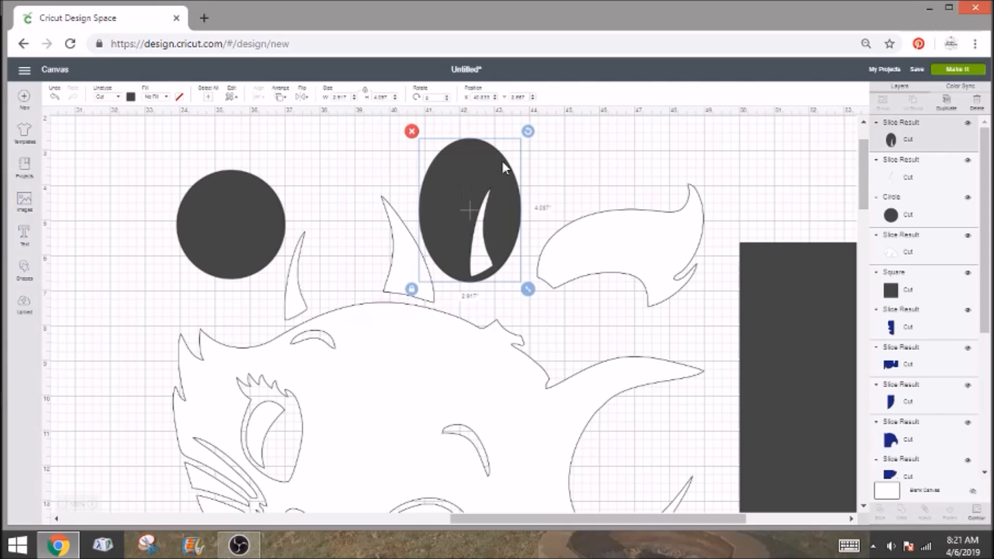
{"action": "left_click", "coordinate": [411, 132]}
{"action": "left_click", "coordinate": [247, 203]}
{"action": "left_click_drag", "start_coordinate": [305, 310], "coordinate": [89, 274]}
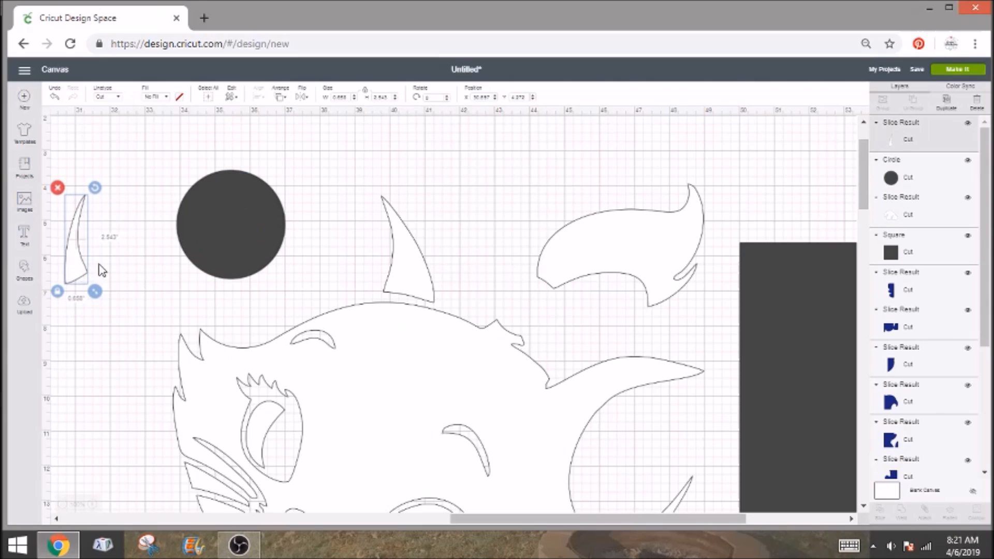
Step: Duplicate the circle and enlarge the copy to about 4.8 by 4.4 inches over the next pointed ear piece
{"action": "left_click", "coordinate": [264, 241]}
{"action": "left_click", "coordinate": [946, 103]}
{"action": "left_click_drag", "start_coordinate": [268, 248], "coordinate": [379, 228]}
{"action": "left_click_drag", "start_coordinate": [442, 258], "coordinate": [501, 303]}
{"action": "left_click_drag", "start_coordinate": [460, 199], "coordinate": [469, 204]}
Step: Slice the white cat outline with the enlarged circle and delete the grey ear-shaped result
{"action": "key", "text": "ctrl+a"}
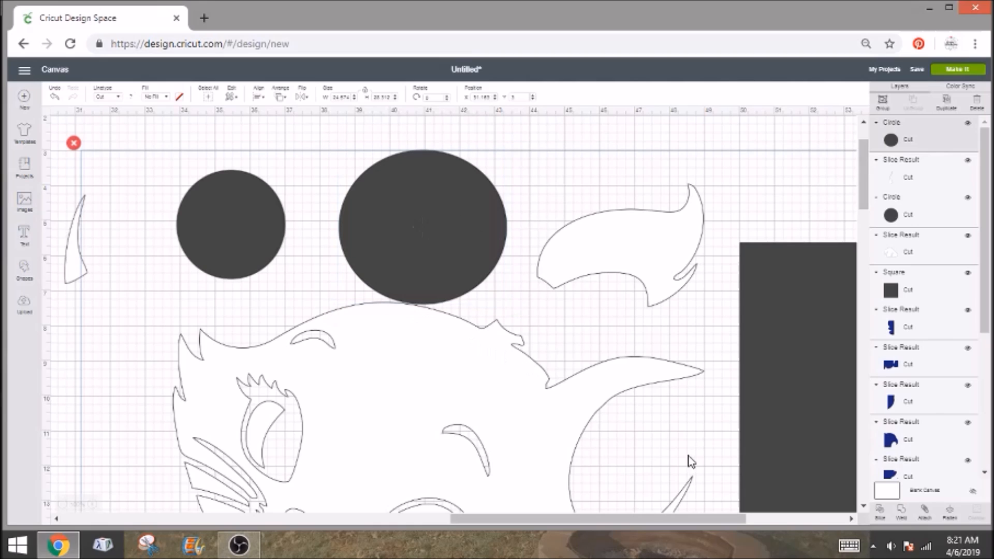
{"action": "left_click", "coordinate": [881, 513]}
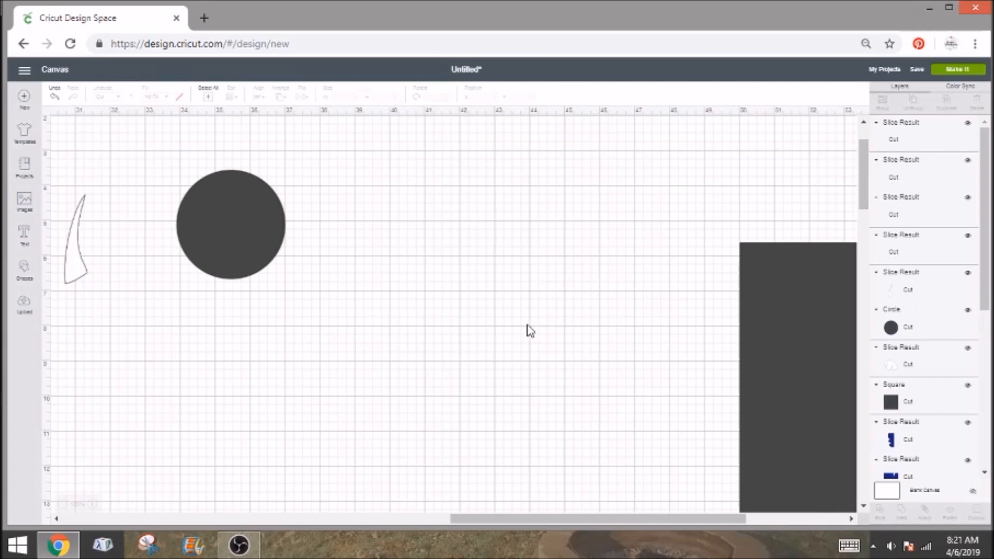
{"action": "left_click_drag", "start_coordinate": [412, 269], "coordinate": [309, 268]}
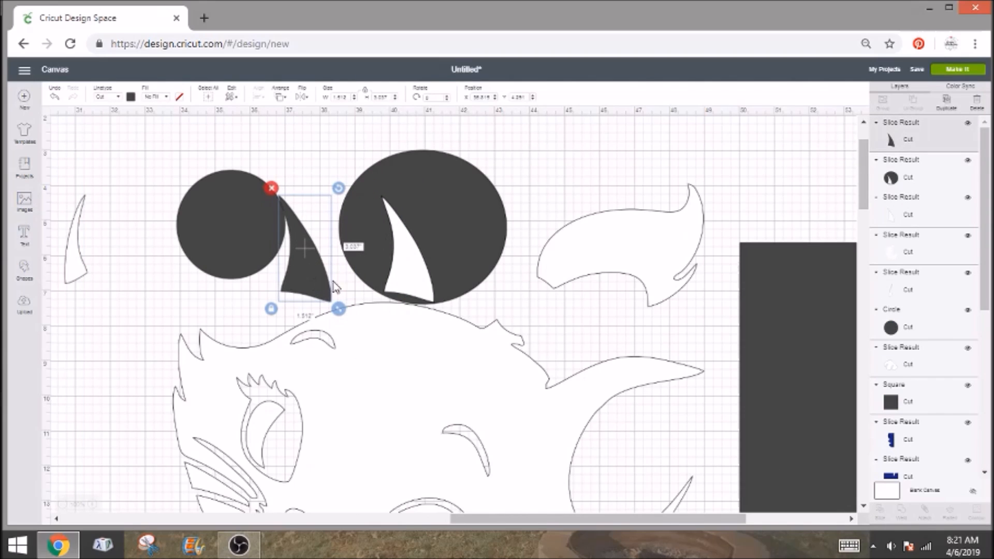
{"action": "key", "text": "Delete"}
Step: Move the second white ear piece beside the first one and delete the leftover cut-out circle
{"action": "left_click_drag", "start_coordinate": [391, 263], "coordinate": [276, 226]}
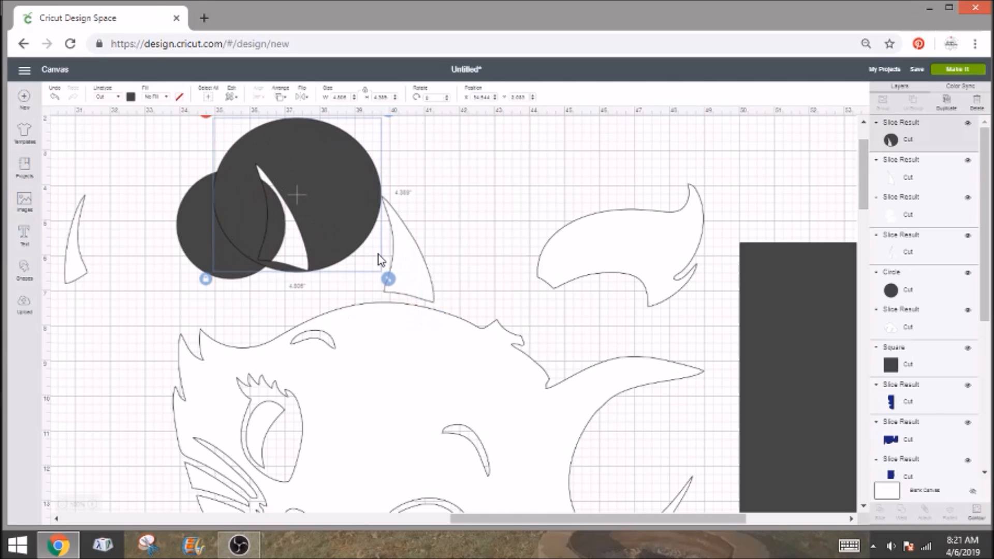
{"action": "left_click_drag", "start_coordinate": [410, 285], "coordinate": [103, 292]}
{"action": "left_click_drag", "start_coordinate": [304, 187], "coordinate": [440, 179]}
{"action": "key", "text": "Delete"}
Step: Move the spare circle next to the curved ear piece and send it to the front
{"action": "left_click_drag", "start_coordinate": [309, 212], "coordinate": [486, 208]}
{"action": "left_click", "coordinate": [235, 207]}
{"action": "right_click", "coordinate": [485, 208]}
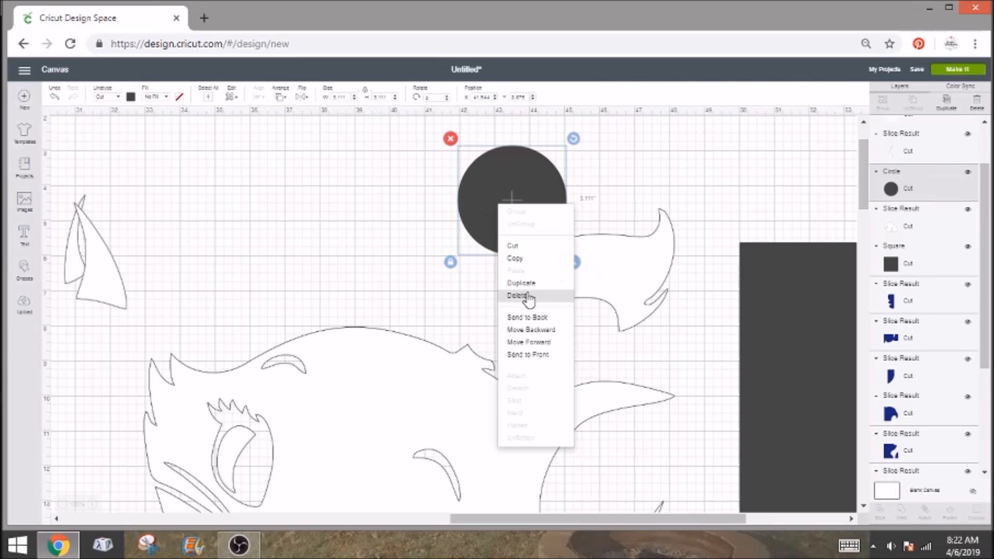
{"action": "left_click", "coordinate": [536, 356]}
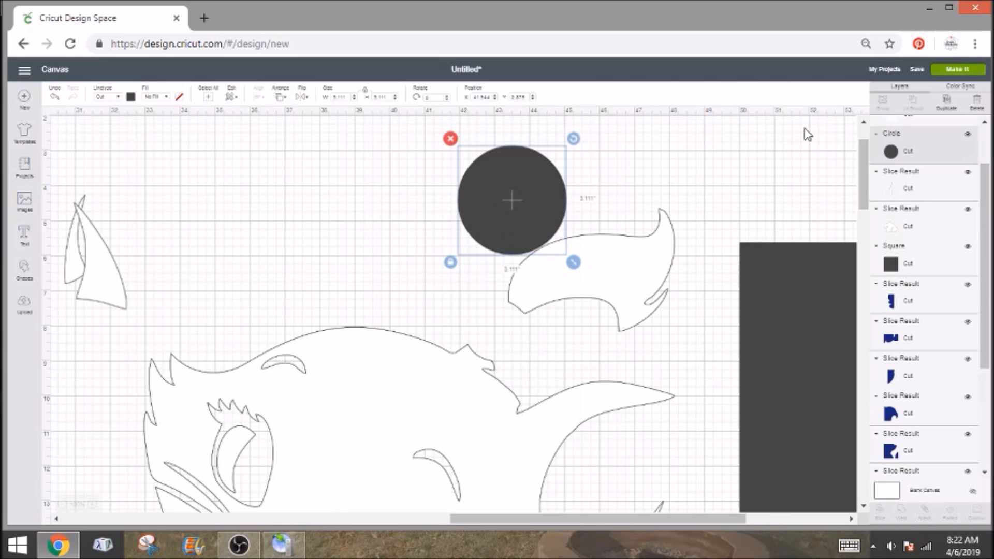
Step: Duplicate the circle, park one copy above the head and enlarge the other to about 6.5 inches over the curved ear piece
{"action": "left_click", "coordinate": [946, 100]}
{"action": "left_click_drag", "start_coordinate": [542, 202], "coordinate": [296, 219]}
{"action": "left_click", "coordinate": [515, 202]}
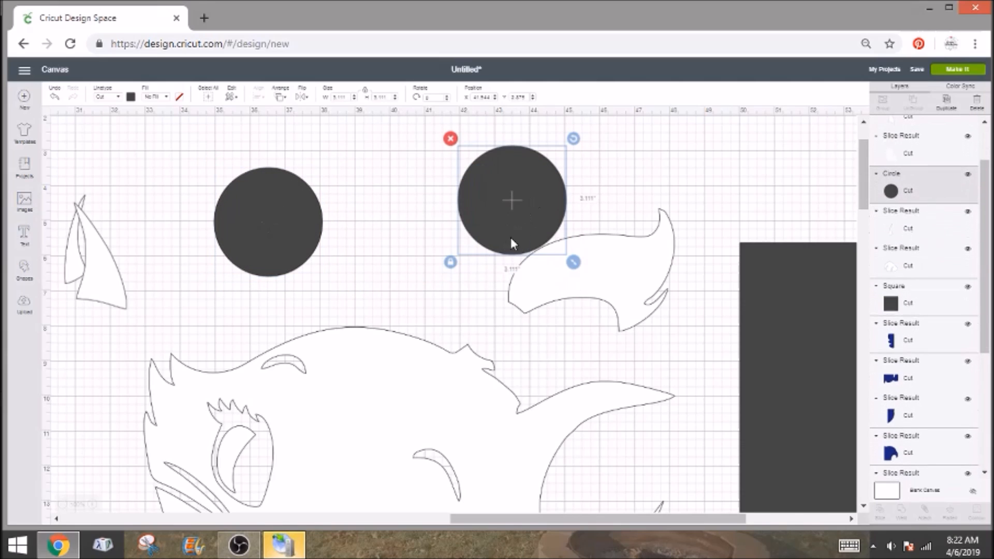
{"action": "left_click_drag", "start_coordinate": [580, 262], "coordinate": [698, 299]}
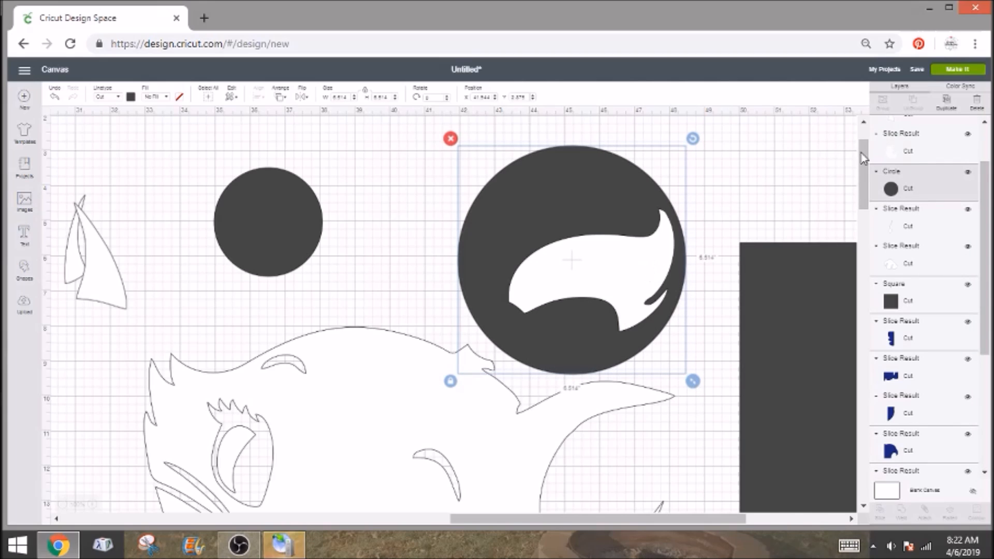
Step: Slice the white cat outline with the large circle and move the curved white ear piece beside the other cut pieces
{"action": "left_click", "coordinate": [896, 144]}
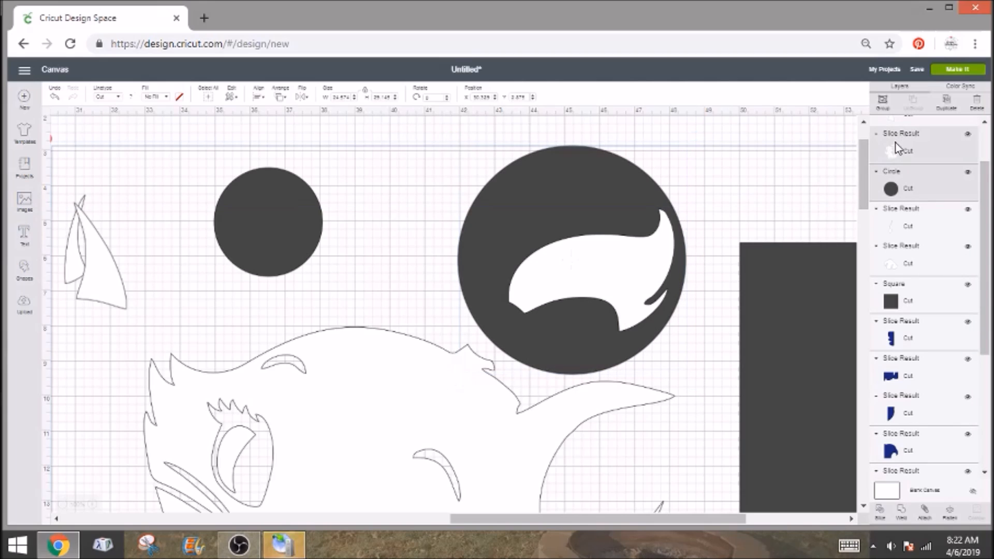
{"action": "left_click", "coordinate": [878, 512]}
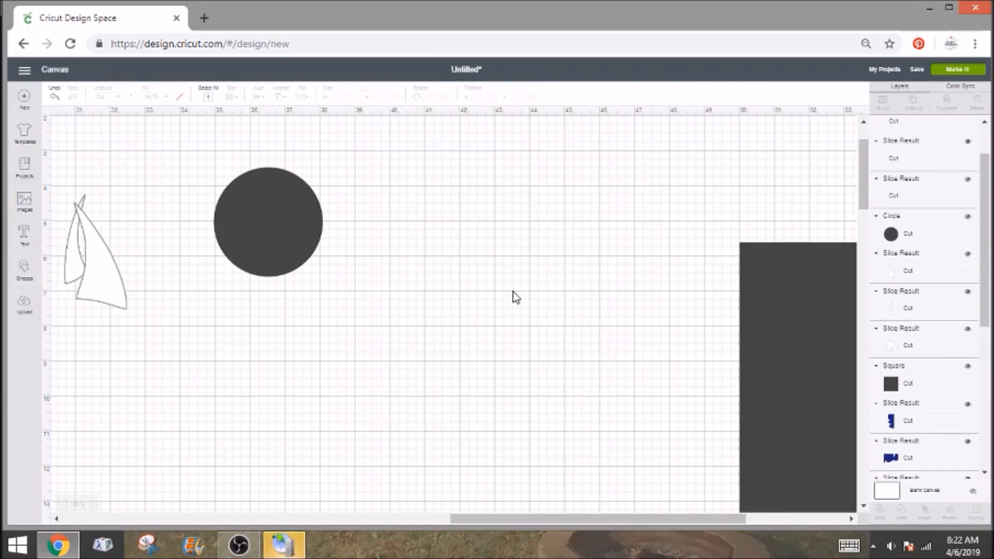
{"action": "left_click_drag", "start_coordinate": [615, 278], "coordinate": [111, 239]}
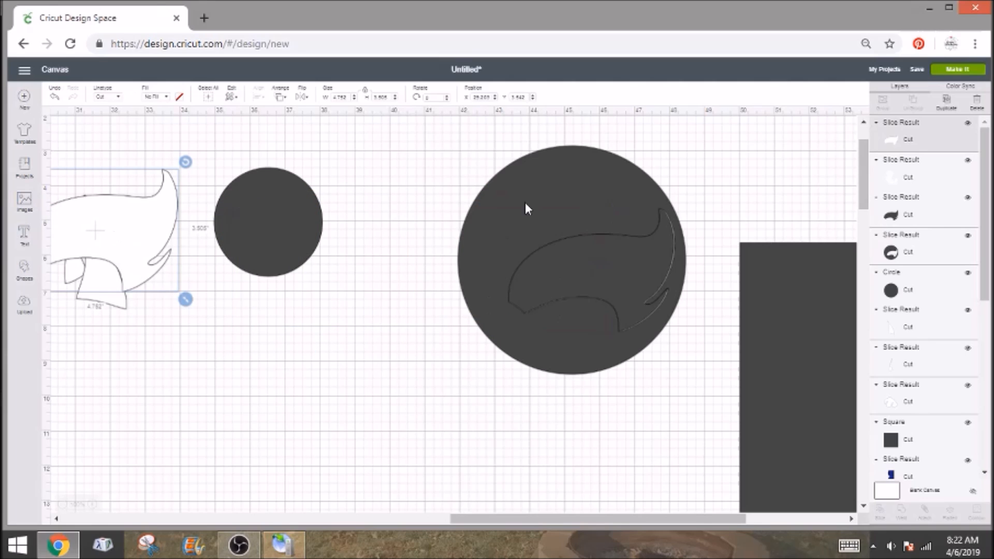
Step: Delete both grey leftovers of the curved ear slice
{"action": "left_click", "coordinate": [611, 256]}
{"action": "key", "text": "Delete"}
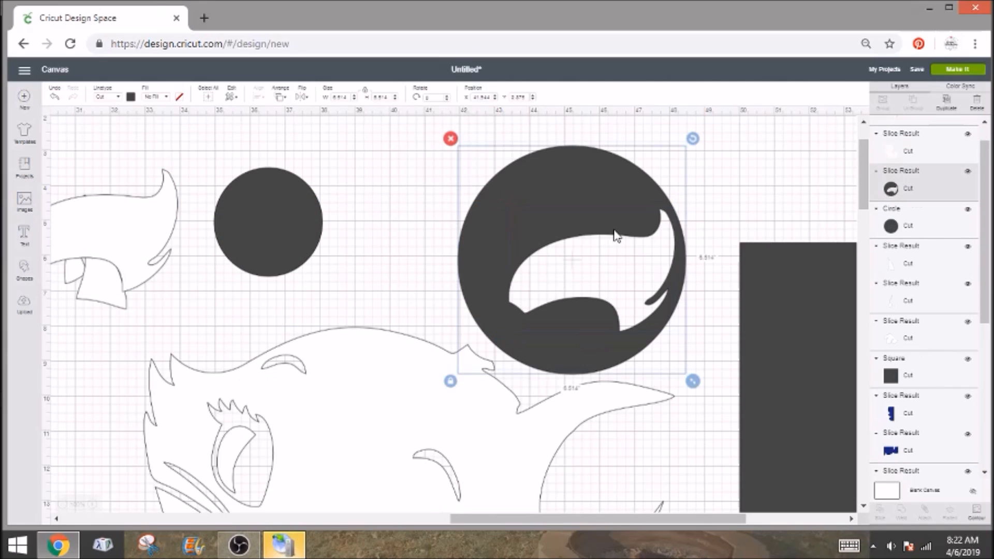
{"action": "key", "text": "Delete"}
Step: Move the spare circle beside the head, duplicate it and place a copy with unlocked proportions over the remaining crescent-shaped ear piece
{"action": "scroll", "coordinate": [538, 311], "scroll_direction": "down", "scroll_amount": 5}
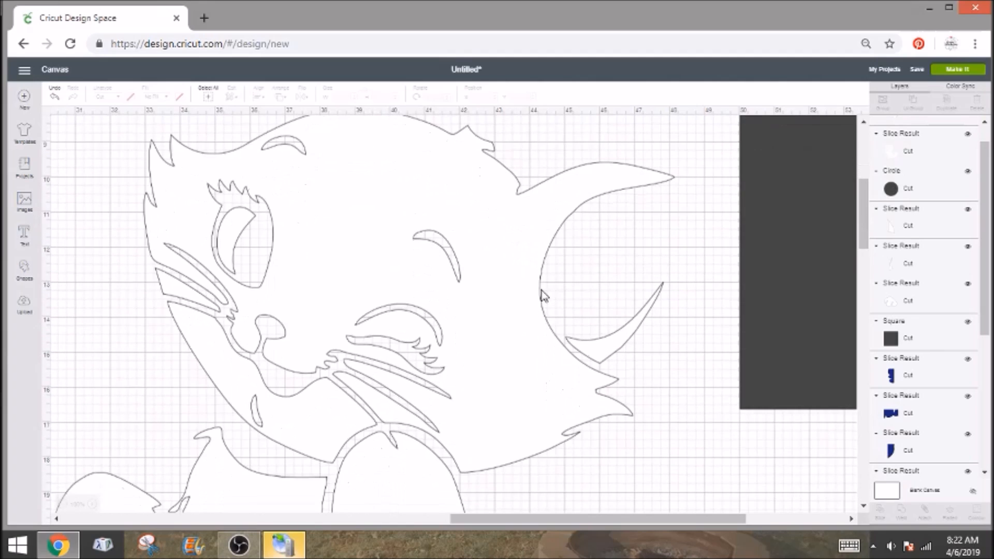
{"action": "scroll", "coordinate": [495, 203], "scroll_direction": "up", "scroll_amount": 3}
{"action": "left_click_drag", "start_coordinate": [318, 153], "coordinate": [629, 406]}
{"action": "left_click", "coordinate": [946, 109]}
{"action": "scroll", "coordinate": [693, 222], "scroll_direction": "down", "scroll_amount": 2}
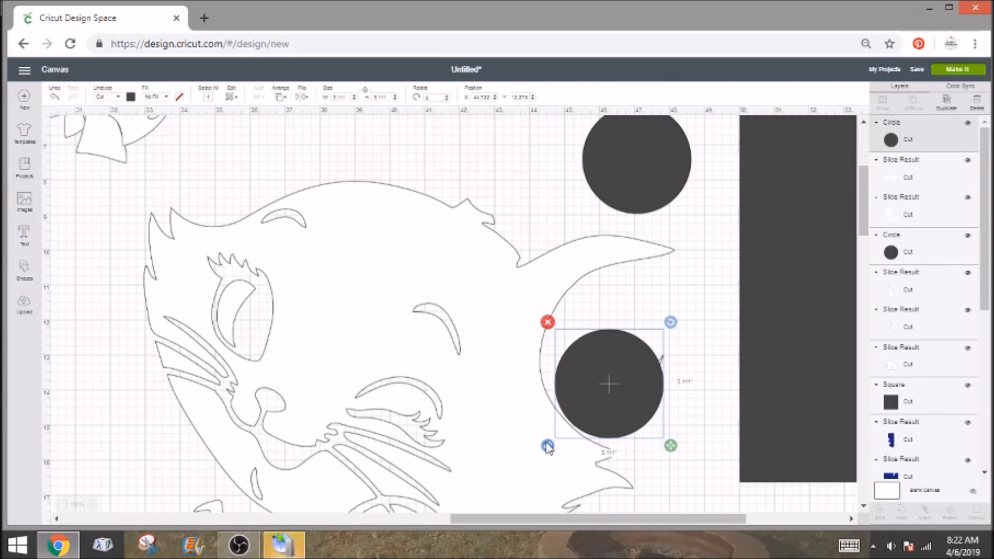
Step: Adjust the white cat outline's position, stretch the circle to about 3.67 by 3.18 inches over the crescent ear piece, and slice the outline with it
{"action": "left_click_drag", "start_coordinate": [678, 446], "coordinate": [684, 436]}
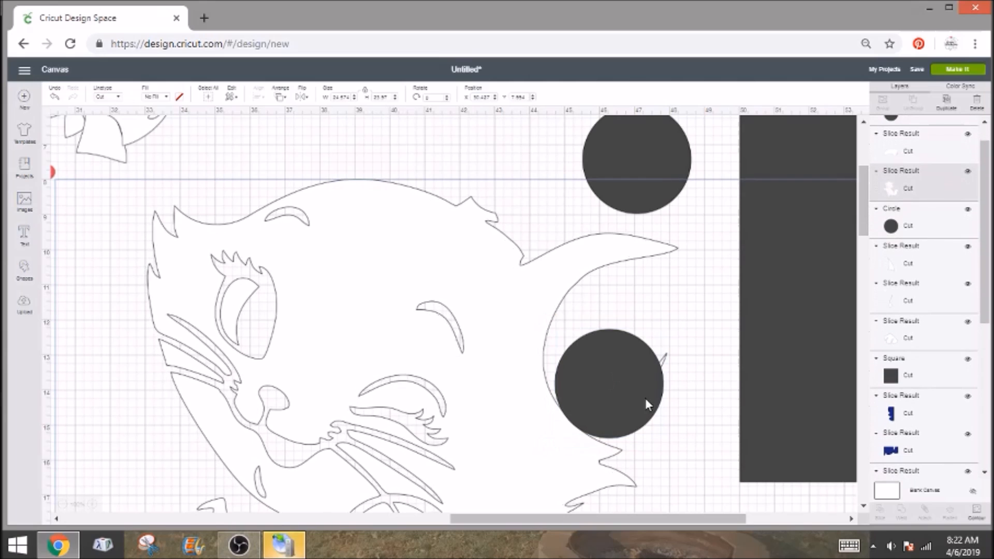
{"action": "left_click_drag", "start_coordinate": [521, 465], "coordinate": [514, 472]}
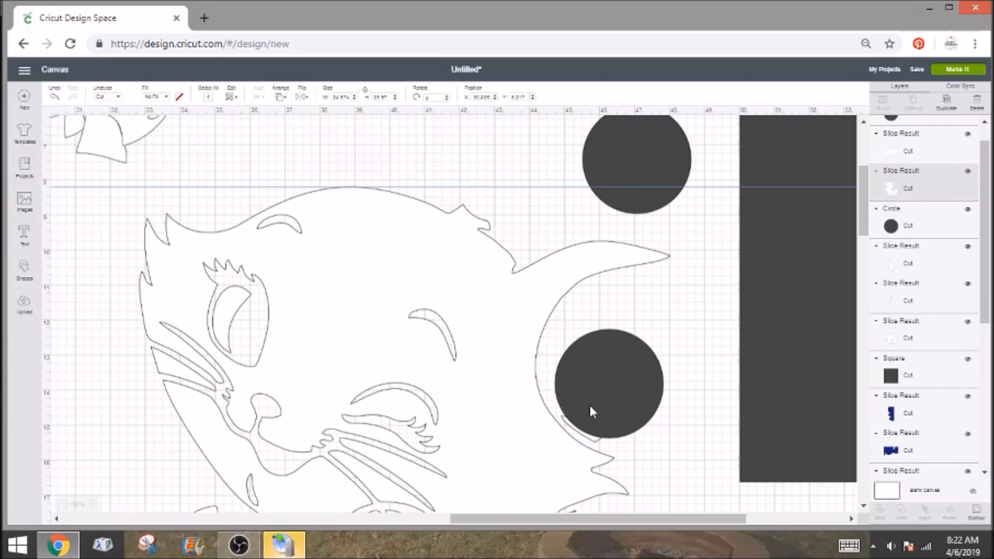
{"action": "left_click", "coordinate": [625, 391]}
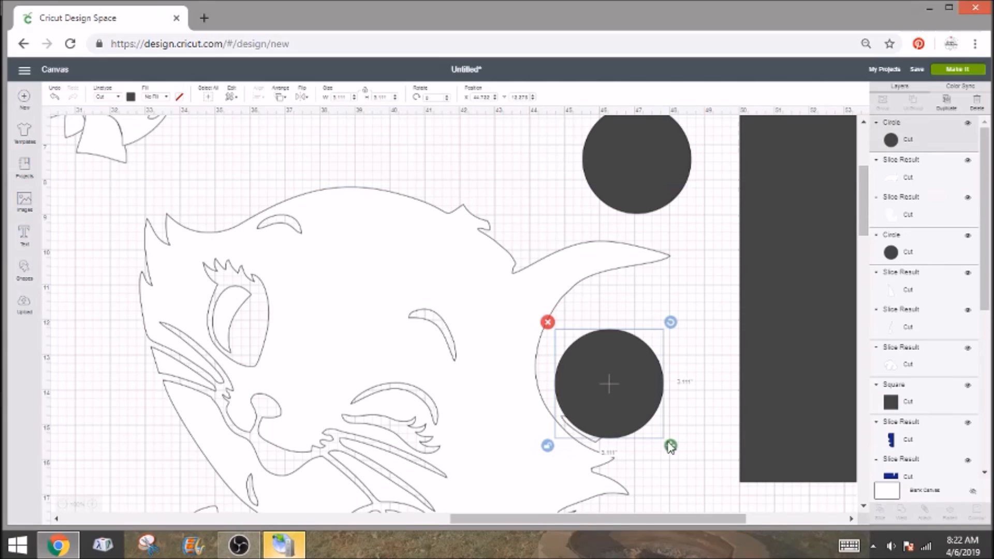
{"action": "key", "text": "ctrl+z"}
{"action": "mouse_move", "coordinate": [632, 412]}
{"action": "left_mouse_down"}
{"action": "mouse_move", "coordinate": [643, 407]}
{"action": "mouse_move", "coordinate": [633, 417]}
{"action": "left_mouse_up"}
{"action": "left_click_drag", "start_coordinate": [667, 452], "coordinate": [689, 460]}
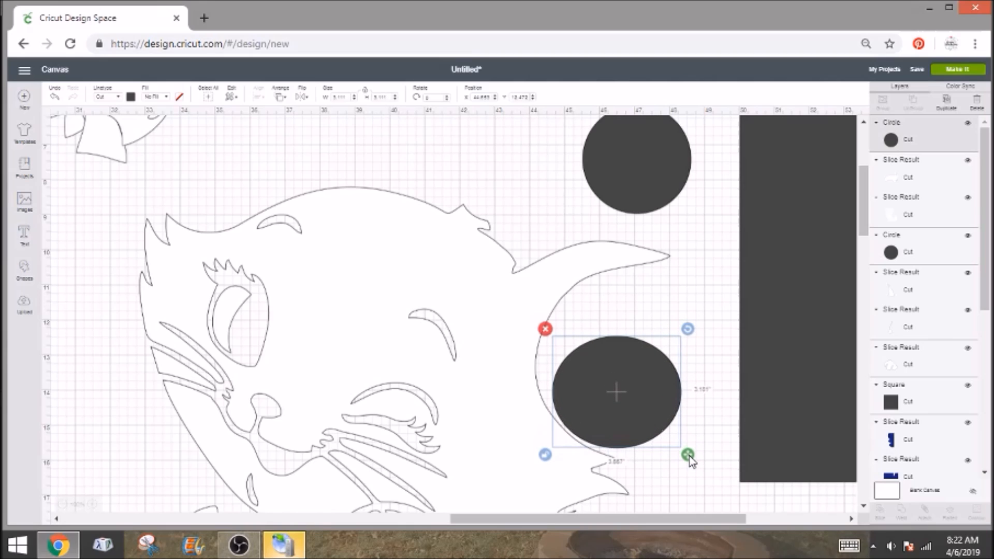
{"action": "left_click", "coordinate": [602, 261]}
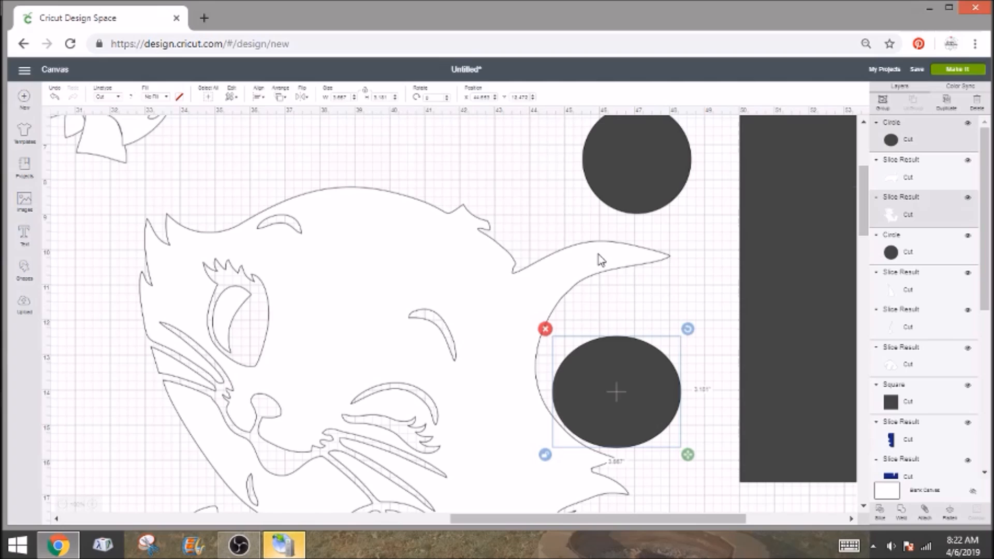
{"action": "left_click", "coordinate": [879, 517]}
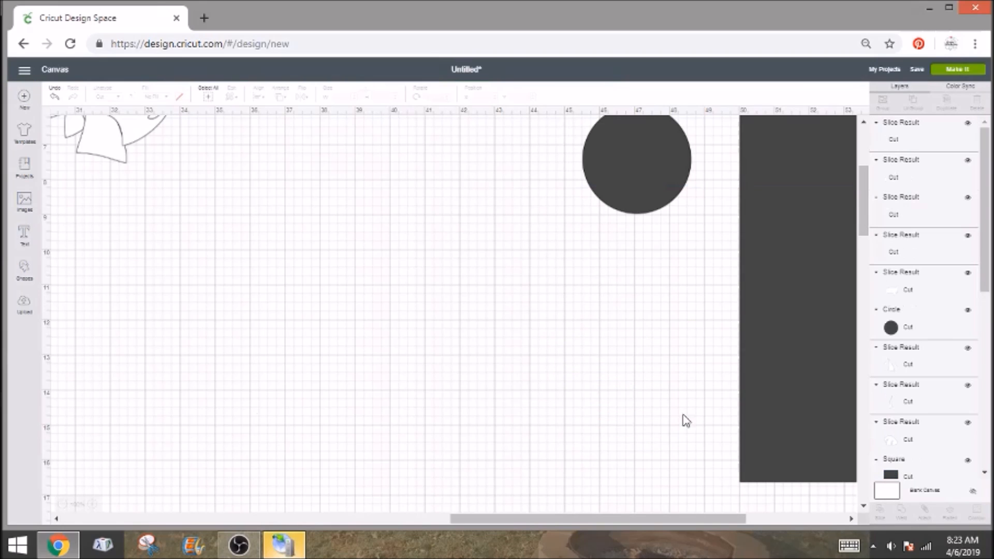
Step: Delete both grey leftovers of the crescent slice and move the crescent-shaped ear piece beside the other cut pieces
{"action": "left_click", "coordinate": [692, 344]}
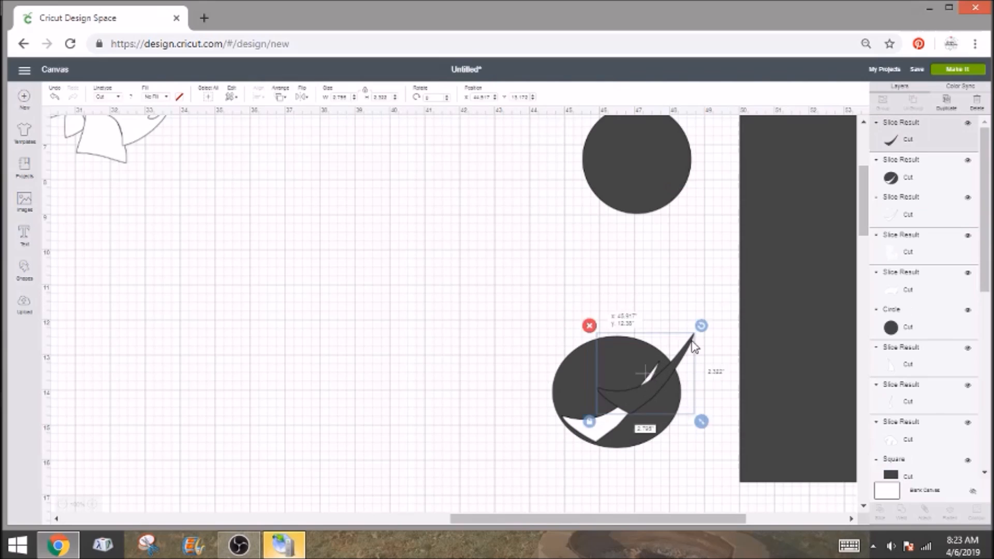
{"action": "left_click_drag", "start_coordinate": [692, 342], "coordinate": [693, 341]}
{"action": "key", "text": "Delete"}
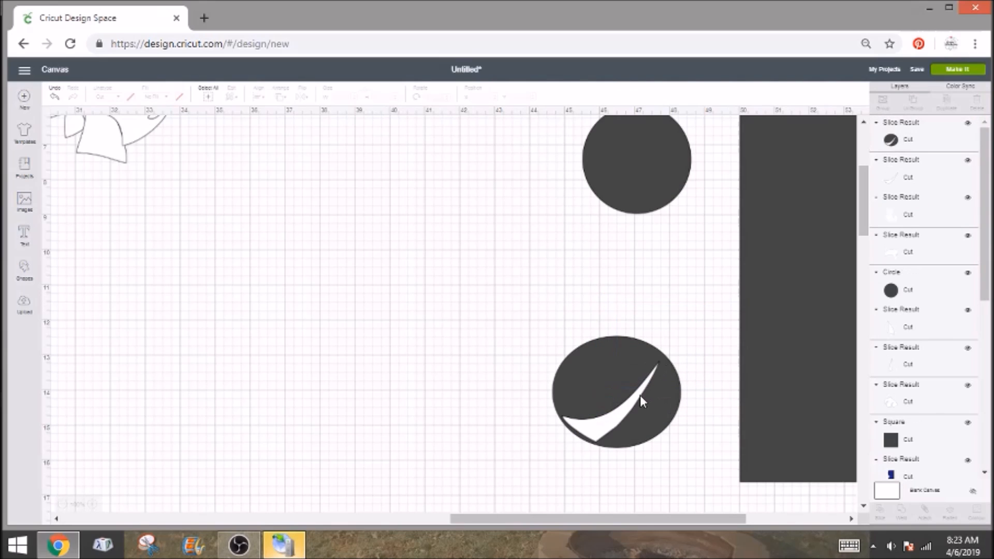
{"action": "left_click_drag", "start_coordinate": [642, 393], "coordinate": [685, 337]}
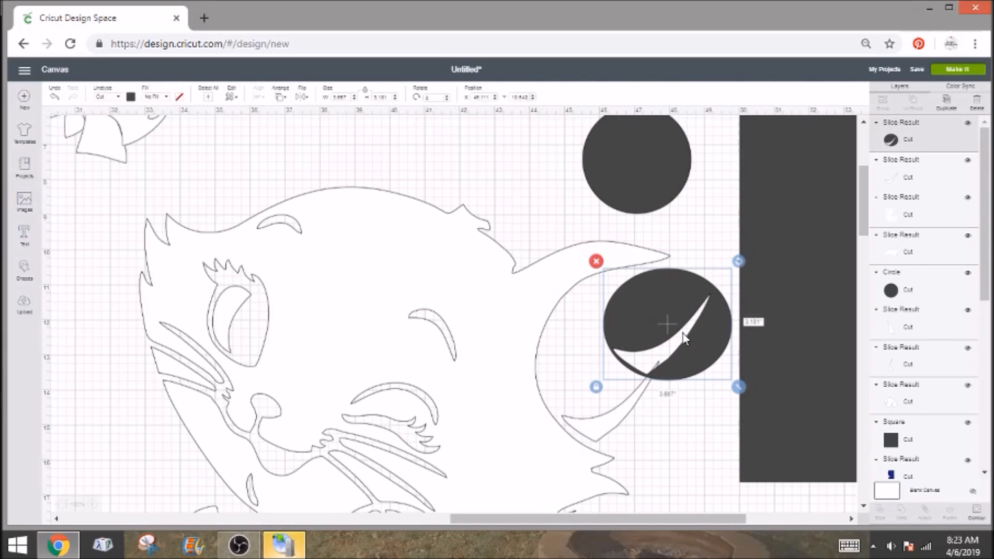
{"action": "key", "text": "Delete"}
{"action": "left_click_drag", "start_coordinate": [636, 408], "coordinate": [176, 155]}
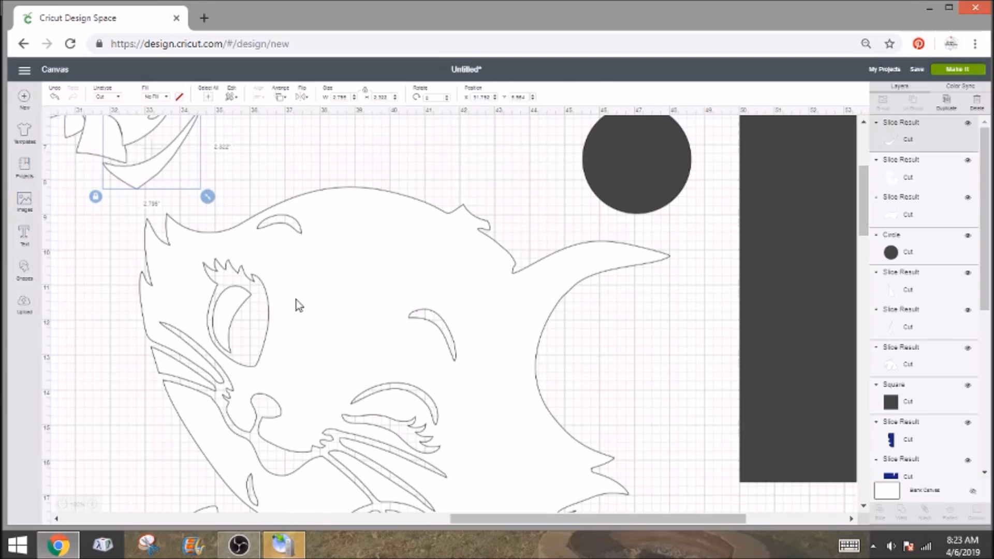
Step: Park the spare circle beside the cat's head and shift the white cat outline slightly to the left, away from the grey square
{"action": "left_click_drag", "start_coordinate": [616, 186], "coordinate": [646, 385]}
{"action": "scroll", "coordinate": [645, 384], "scroll_direction": "down", "scroll_amount": 1}
{"action": "mouse_move", "coordinate": [652, 237]}
{"action": "left_mouse_down"}
{"action": "mouse_move", "coordinate": [636, 350]}
{"action": "mouse_move", "coordinate": [631, 267]}
{"action": "mouse_move", "coordinate": [643, 235]}
{"action": "left_mouse_up"}
{"action": "scroll", "coordinate": [643, 235], "scroll_direction": "down", "scroll_amount": 3}
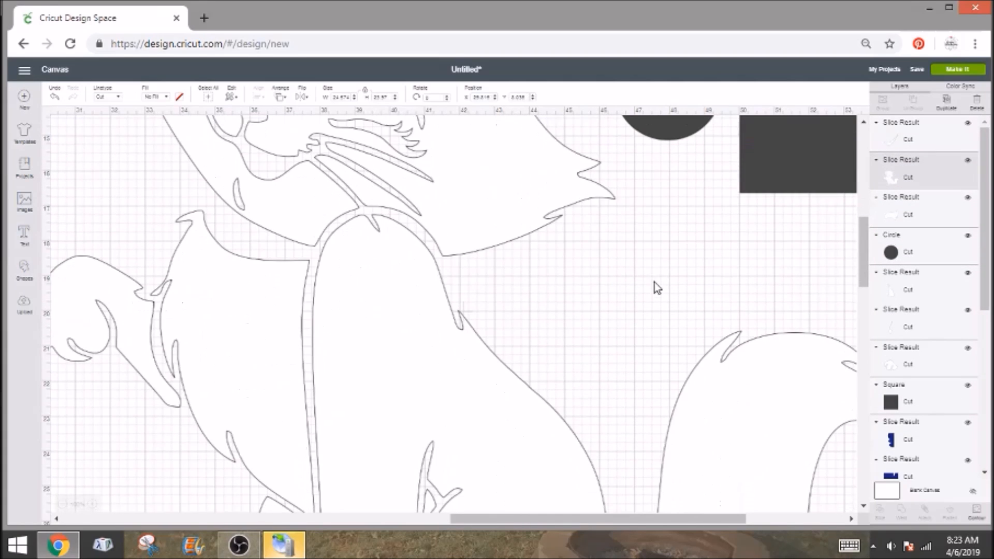
{"action": "left_click_drag", "start_coordinate": [700, 130], "coordinate": [714, 233]}
{"action": "scroll", "coordinate": [694, 148], "scroll_direction": "up", "scroll_amount": 2}
{"action": "scroll", "coordinate": [695, 144], "scroll_direction": "up", "scroll_amount": 1}
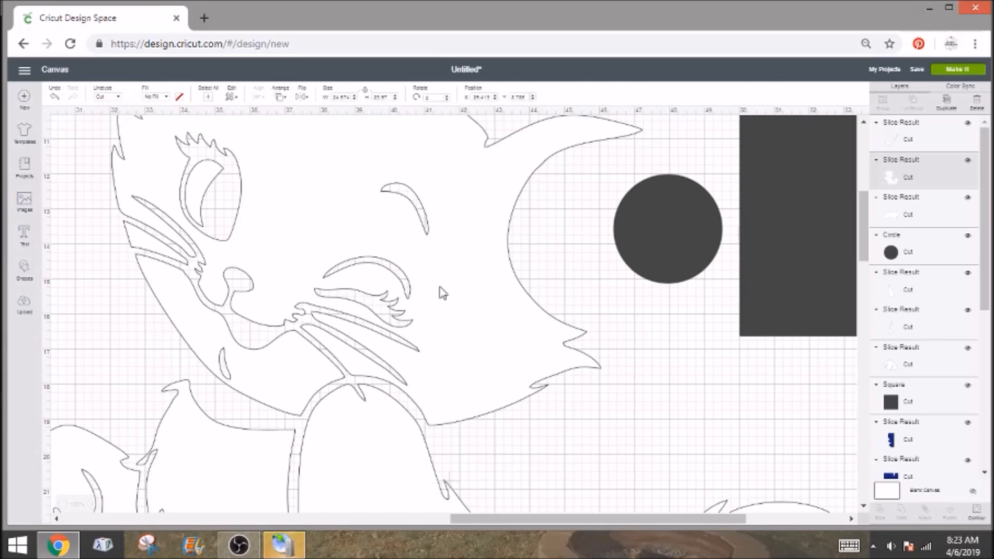
{"action": "left_click_drag", "start_coordinate": [698, 218], "coordinate": [670, 216]}
{"action": "scroll", "coordinate": [619, 348], "scroll_direction": "down", "scroll_amount": 5}
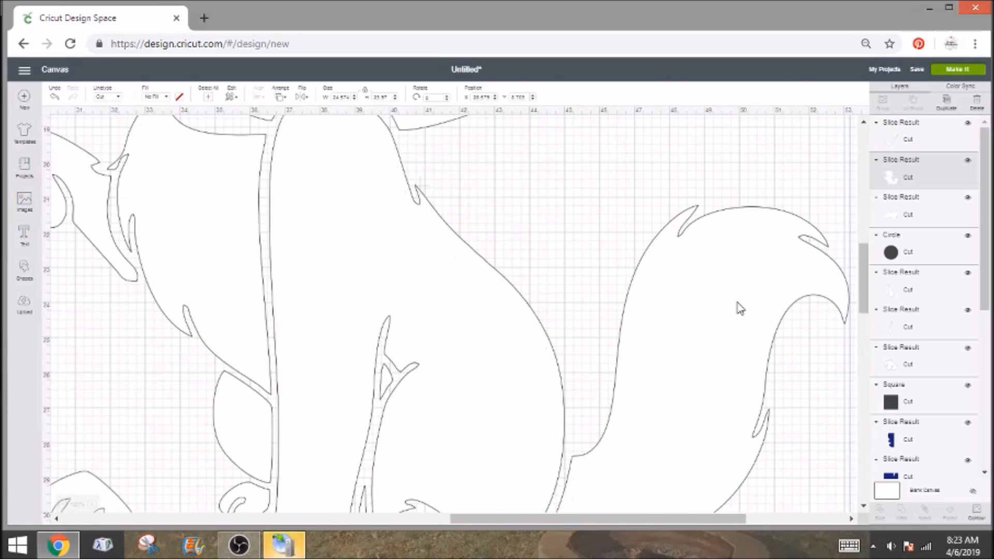
{"action": "scroll", "coordinate": [741, 309], "scroll_direction": "up", "scroll_amount": 6}
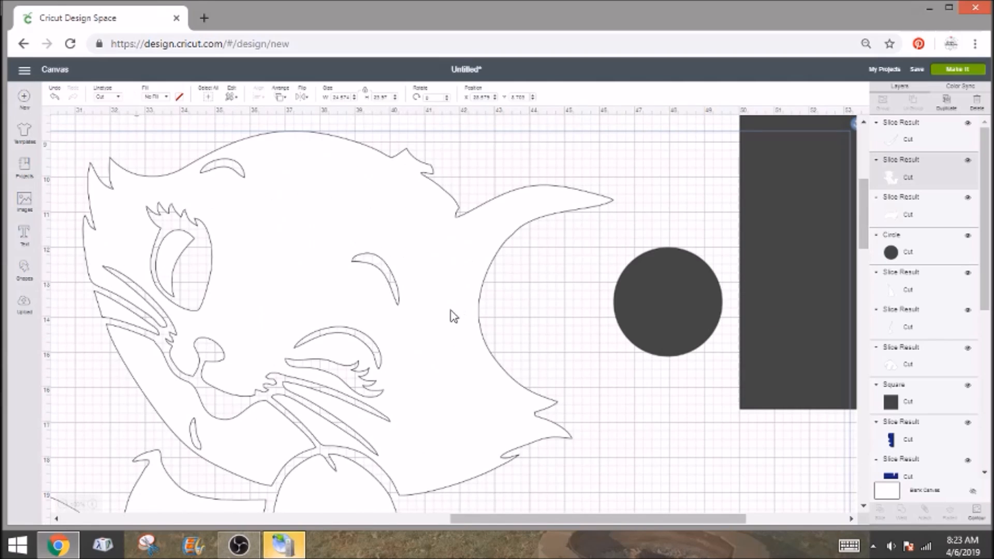
Step: Send the white cat outline to the back and move the spare circle down over the small far leg beside the front leg
{"action": "right_click", "coordinate": [454, 316]}
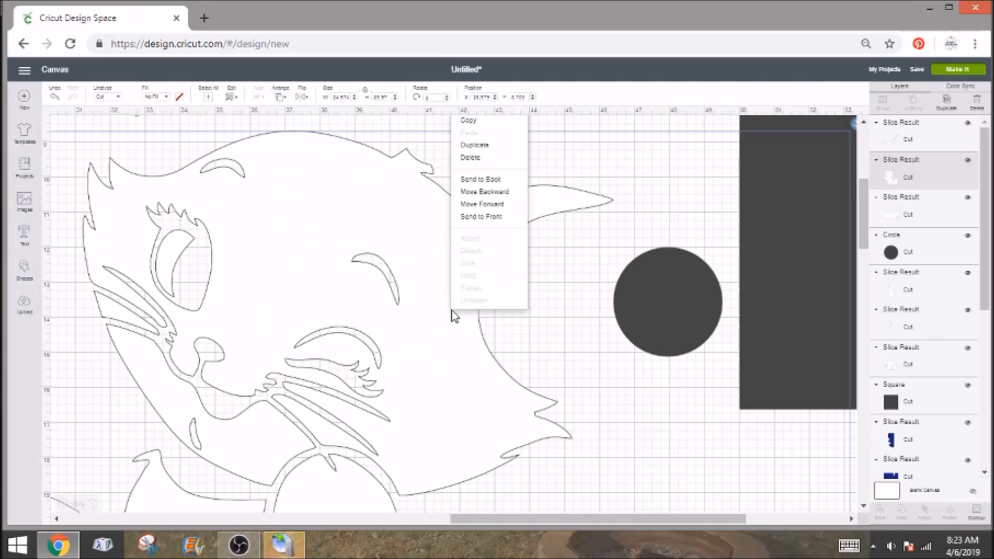
{"action": "left_click", "coordinate": [496, 185]}
{"action": "left_click_drag", "start_coordinate": [699, 289], "coordinate": [696, 365]}
{"action": "scroll", "coordinate": [694, 360], "scroll_direction": "down", "scroll_amount": 2}
{"action": "left_click_drag", "start_coordinate": [657, 251], "coordinate": [569, 402]}
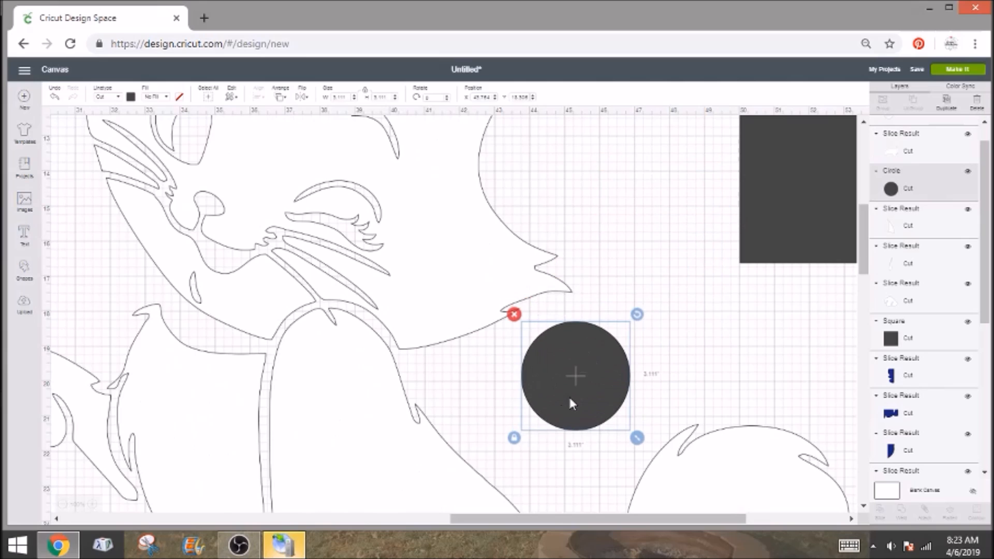
{"action": "scroll", "coordinate": [570, 383], "scroll_direction": "down", "scroll_amount": 3}
{"action": "left_click_drag", "start_coordinate": [577, 179], "coordinate": [156, 387]}
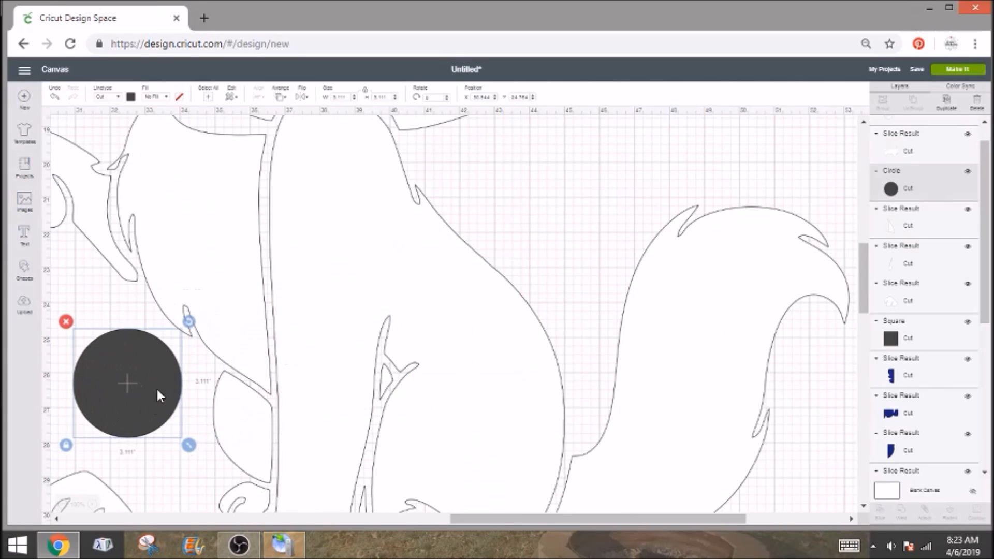
{"action": "scroll", "coordinate": [161, 380], "scroll_direction": "down", "scroll_amount": 3}
{"action": "left_click_drag", "start_coordinate": [115, 387], "coordinate": [68, 423]}
{"action": "left_click_drag", "start_coordinate": [153, 272], "coordinate": [246, 292]}
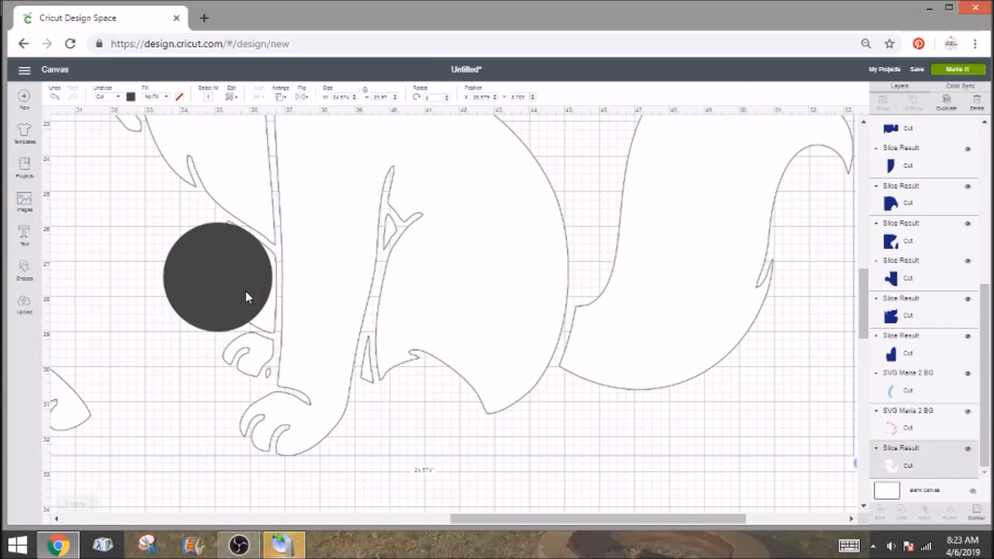
Step: Unlock the circle's proportions and stretch it to about 3.04 by 5.33 inches over the far leg and paw
{"action": "left_click", "coordinate": [211, 308]}
{"action": "mouse_move", "coordinate": [208, 283]}
{"action": "left_mouse_down"}
{"action": "mouse_move", "coordinate": [209, 274]}
{"action": "mouse_move", "coordinate": [214, 283]}
{"action": "left_mouse_up"}
{"action": "left_click_drag", "start_coordinate": [278, 341], "coordinate": [277, 424]}
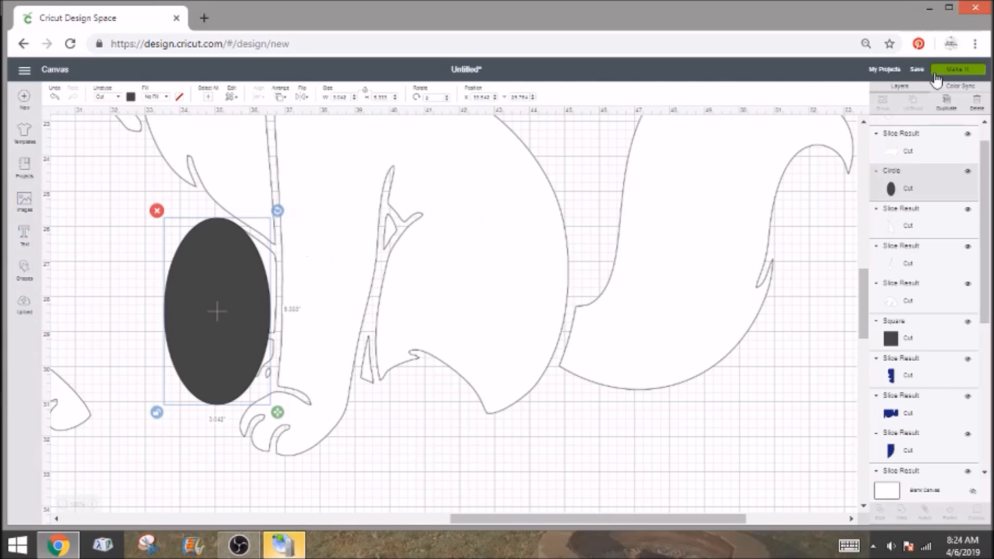
Step: Duplicate the oval, park a full-size copy near the tail, and place a narrower copy about 4.9 inches tall over the original's front-leg side
{"action": "left_click", "coordinate": [942, 106]}
{"action": "left_click_drag", "start_coordinate": [259, 357], "coordinate": [336, 400]}
{"action": "left_click", "coordinate": [946, 103]}
{"action": "left_click_drag", "start_coordinate": [365, 455], "coordinate": [318, 443]}
{"action": "left_click_drag", "start_coordinate": [281, 362], "coordinate": [245, 332]}
Step: Shrink a copy of the parked oval to about 1.25 by 1.51 inches and place it and its duplicate at the upper and lower front-leg edge
{"action": "left_click", "coordinate": [572, 335]}
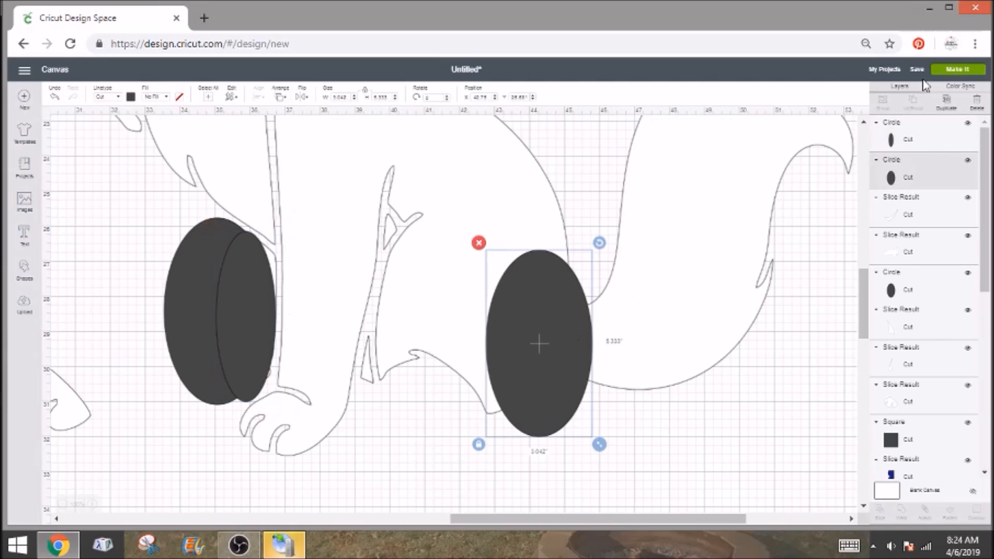
{"action": "left_click", "coordinate": [944, 103]}
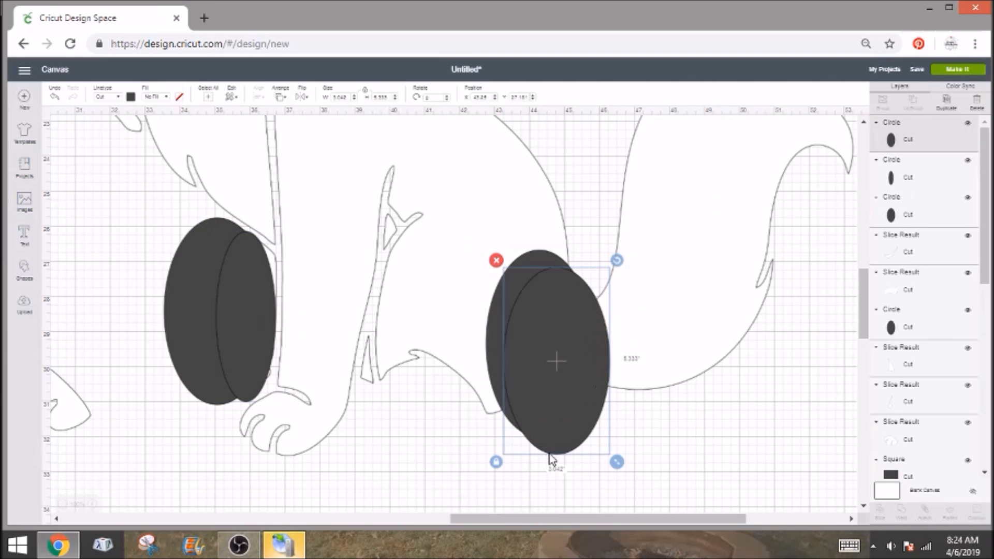
{"action": "left_click_drag", "start_coordinate": [615, 463], "coordinate": [287, 302]}
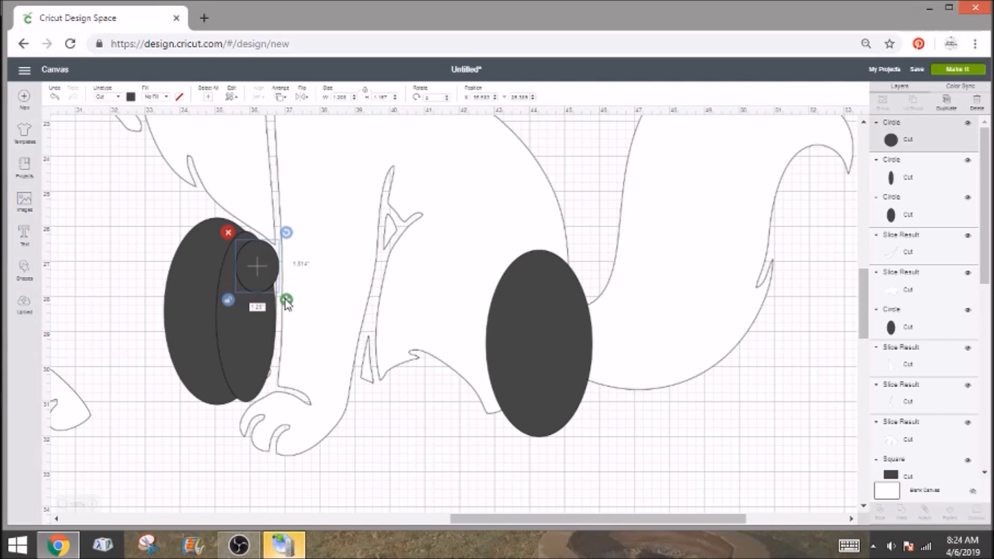
{"action": "left_click", "coordinate": [955, 99]}
{"action": "left_click_drag", "start_coordinate": [271, 287], "coordinate": [253, 375]}
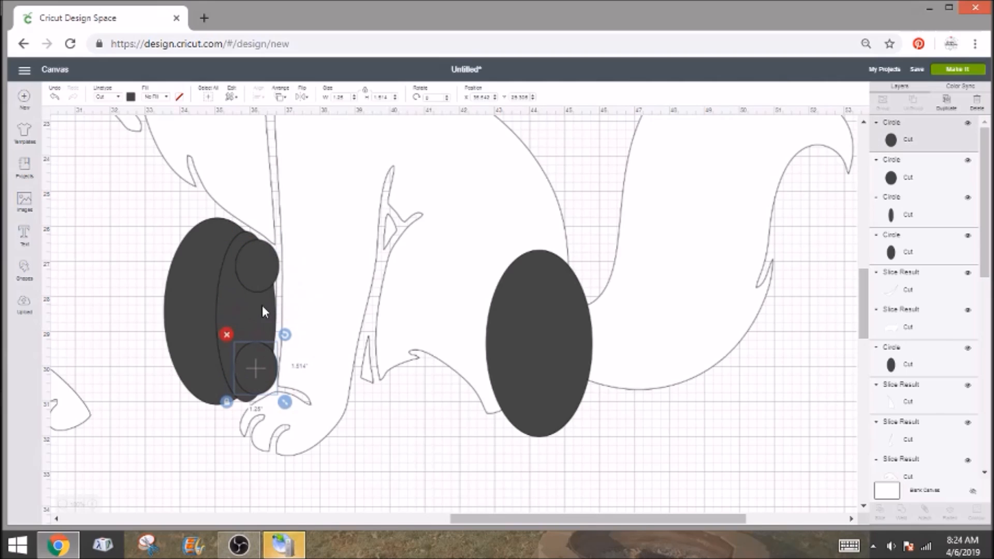
Step: Weld the two small circles, the narrow oval and the large oval into one shape and nudge it slightly away from the front leg
{"action": "left_click", "coordinate": [255, 274], "text": "shift"}
{"action": "left_click", "coordinate": [222, 304], "text": "shift"}
{"action": "left_click", "coordinate": [191, 311], "text": "shift"}
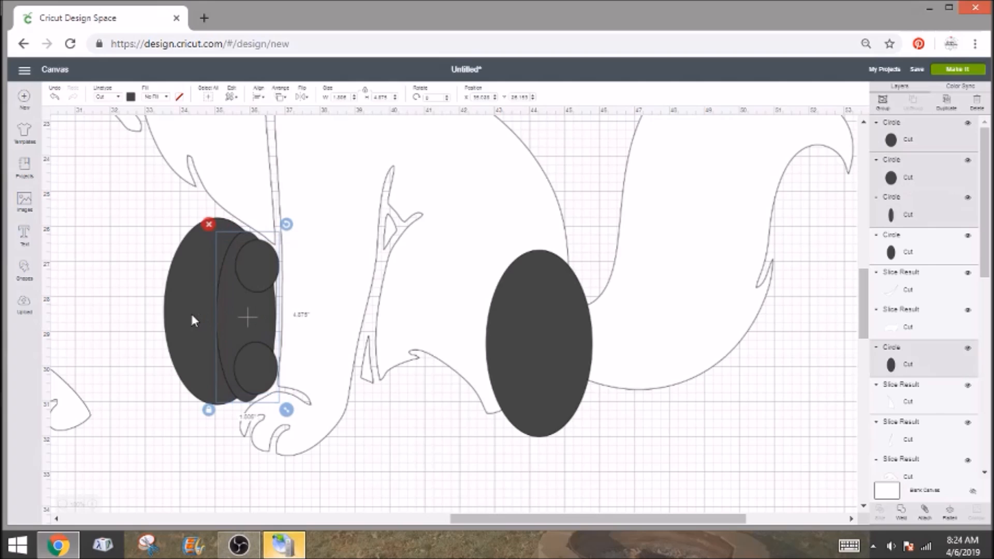
{"action": "left_click", "coordinate": [897, 514]}
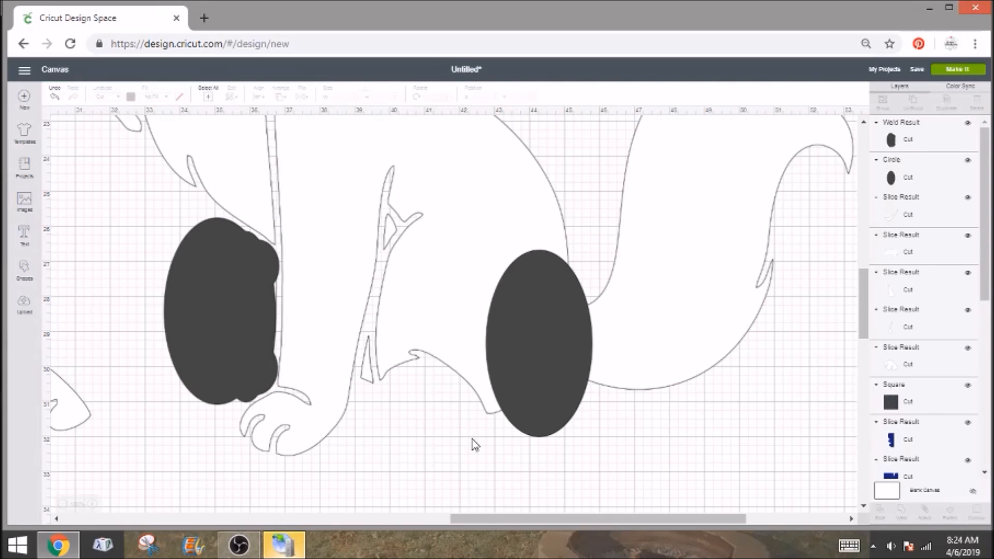
{"action": "mouse_move", "coordinate": [255, 324]}
{"action": "left_mouse_down"}
{"action": "mouse_move", "coordinate": [246, 324]}
{"action": "mouse_move", "coordinate": [258, 334]}
{"action": "mouse_move", "coordinate": [253, 325]}
{"action": "left_mouse_up"}
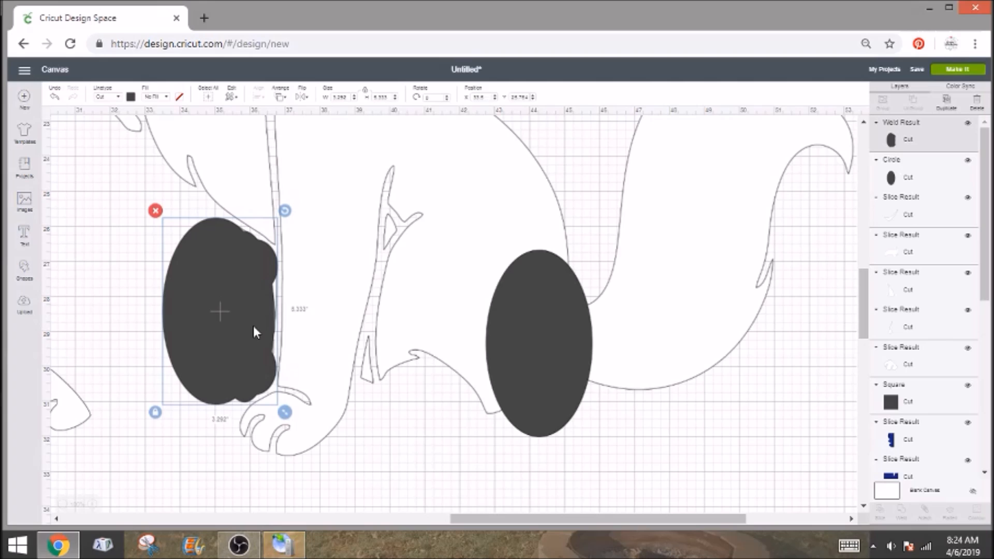
Step: Duplicate the parked oval, resize the copy to about 1.1 by 3.2 inches, and place it over the welded shape's indented front-leg edge
{"action": "left_click", "coordinate": [589, 324]}
{"action": "left_click", "coordinate": [947, 100]}
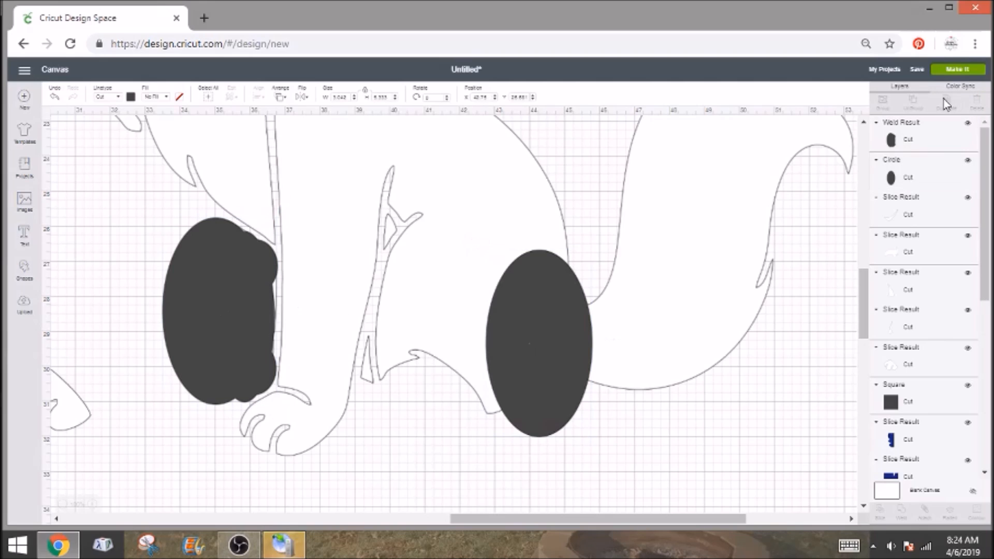
{"action": "left_click_drag", "start_coordinate": [496, 351], "coordinate": [415, 378]}
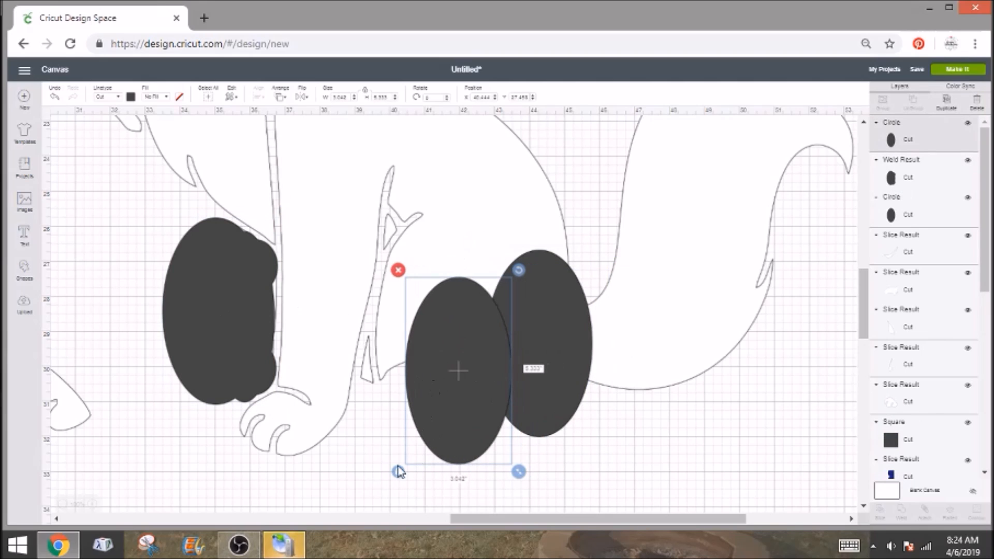
{"action": "left_click_drag", "start_coordinate": [518, 471], "coordinate": [451, 378]}
{"action": "left_click_drag", "start_coordinate": [417, 339], "coordinate": [278, 313]}
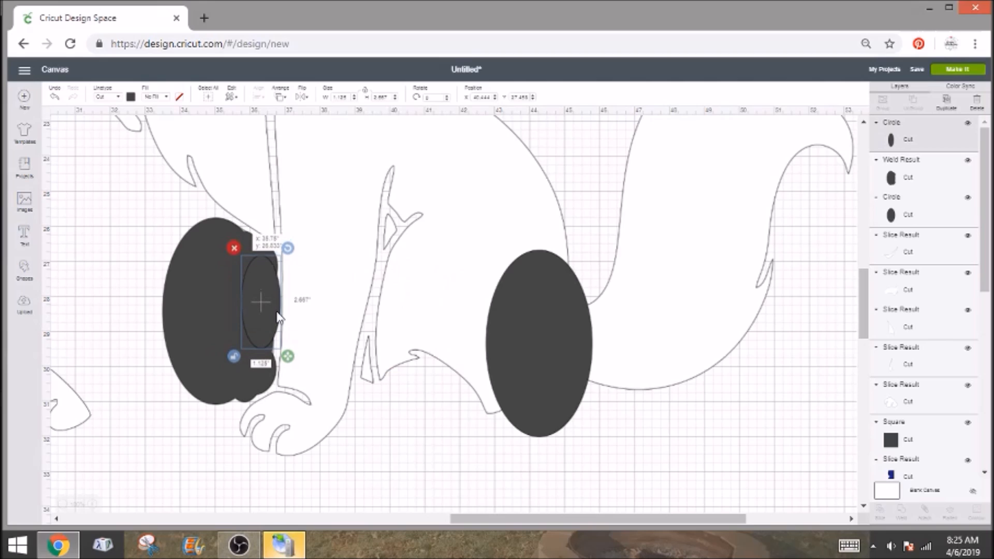
{"action": "left_click", "coordinate": [243, 345]}
{"action": "left_click", "coordinate": [261, 318]}
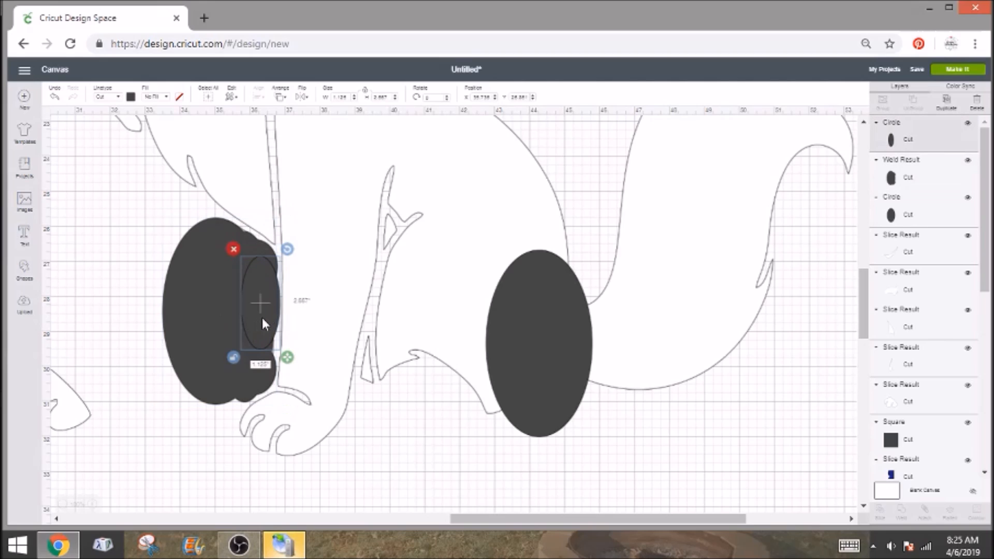
{"action": "mouse_move", "coordinate": [288, 363]}
{"action": "left_mouse_down"}
{"action": "mouse_move", "coordinate": [288, 404]}
{"action": "mouse_move", "coordinate": [288, 382]}
{"action": "left_mouse_up"}
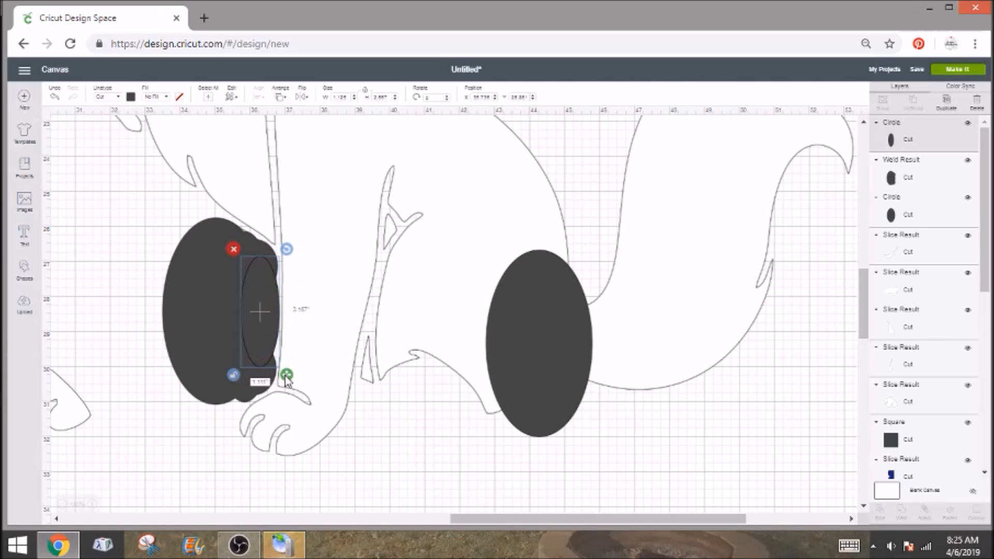
Step: Weld the narrow oval onto the welded front-leg shape, and slice the combined shape with the white cat outline
{"action": "left_click", "coordinate": [218, 363]}
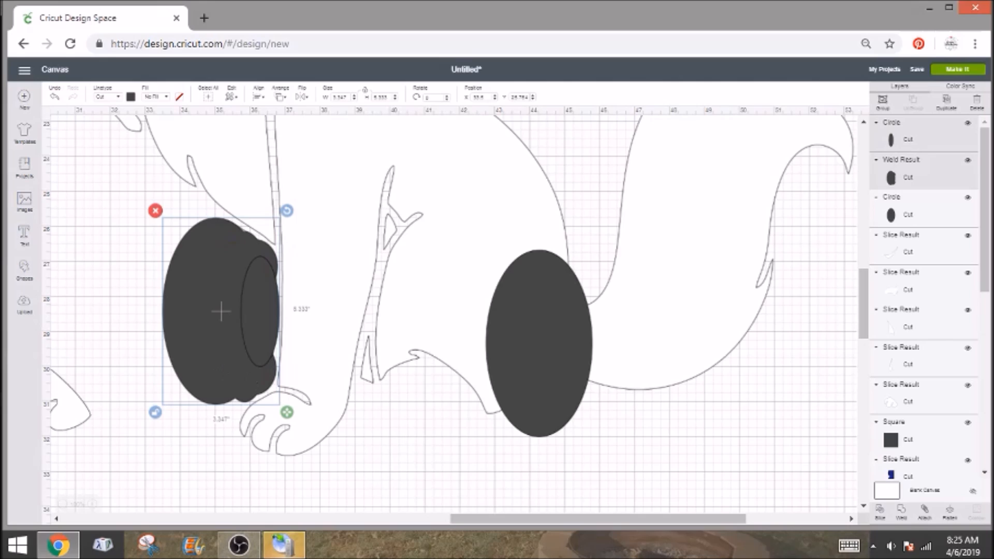
{"action": "left_click", "coordinate": [904, 512]}
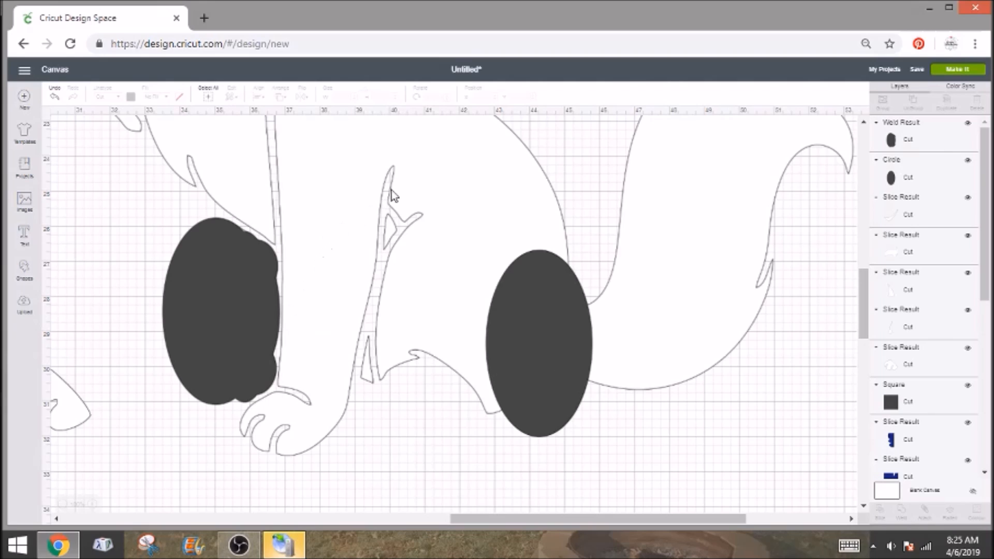
{"action": "left_click", "coordinate": [264, 284]}
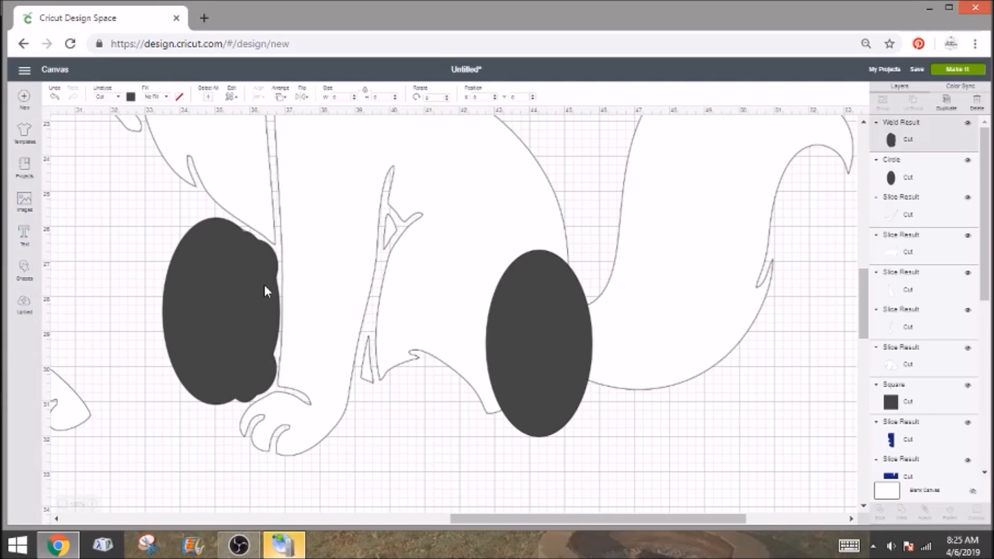
{"action": "left_click", "coordinate": [510, 187]}
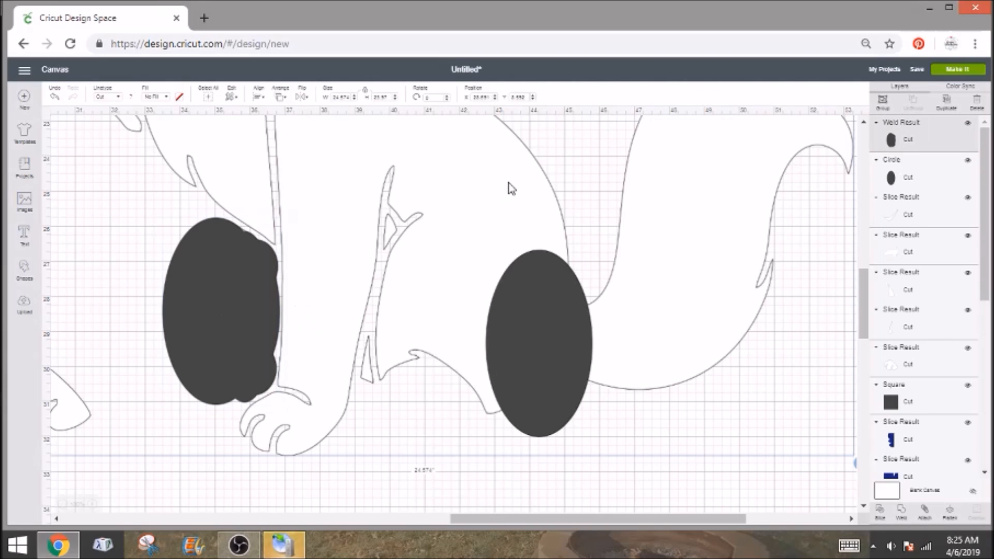
{"action": "left_click", "coordinate": [874, 515]}
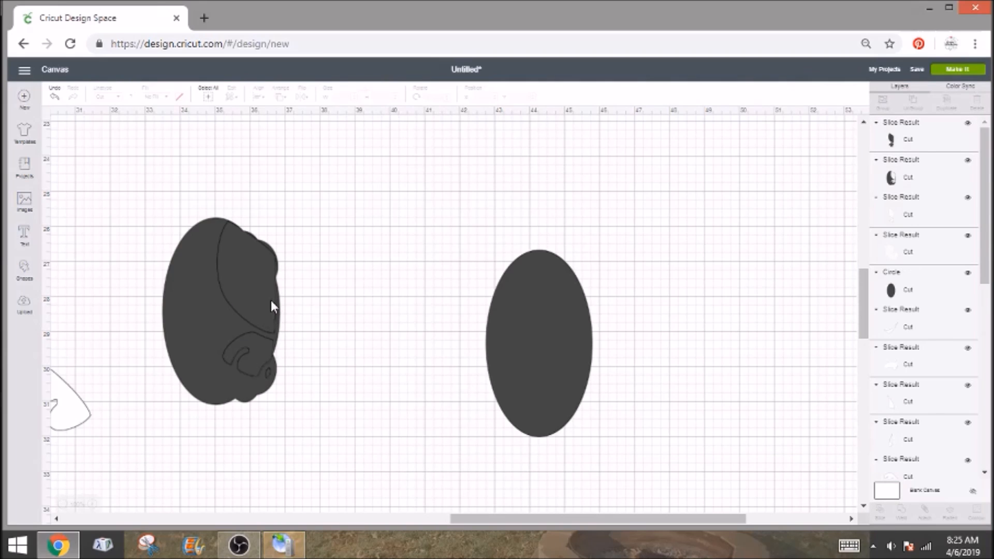
Step: Move the sliced leg and paw pieces out beside the cat, and shift the white outline slightly down
{"action": "left_click_drag", "start_coordinate": [262, 296], "coordinate": [149, 267]}
{"action": "left_click_drag", "start_coordinate": [244, 277], "coordinate": [215, 391]}
{"action": "left_click_drag", "start_coordinate": [250, 286], "coordinate": [67, 360]}
{"action": "left_click", "coordinate": [242, 233]}
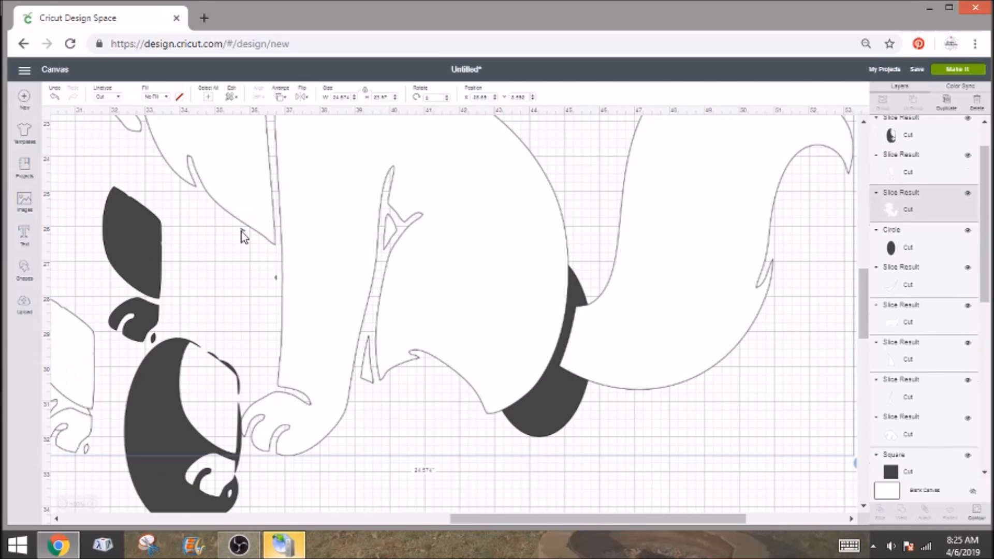
{"action": "left_click_drag", "start_coordinate": [247, 242], "coordinate": [245, 250]}
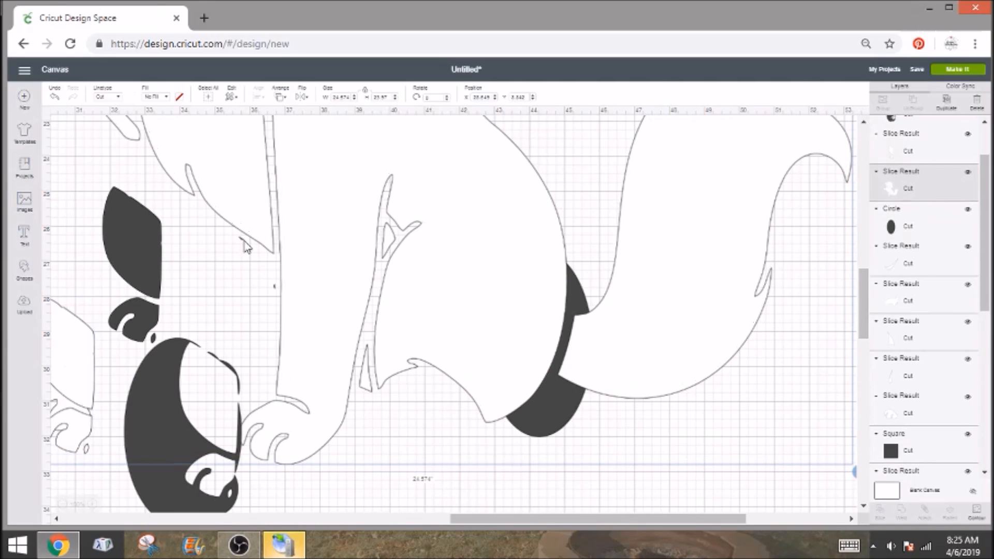
Step: Delete the dark leftover slice pieces beside the front leg, and move the white cat outline up and to the right
{"action": "left_click", "coordinate": [170, 418]}
{"action": "key", "text": "Delete"}
{"action": "left_click", "coordinate": [155, 288]}
{"action": "key", "text": "Delete"}
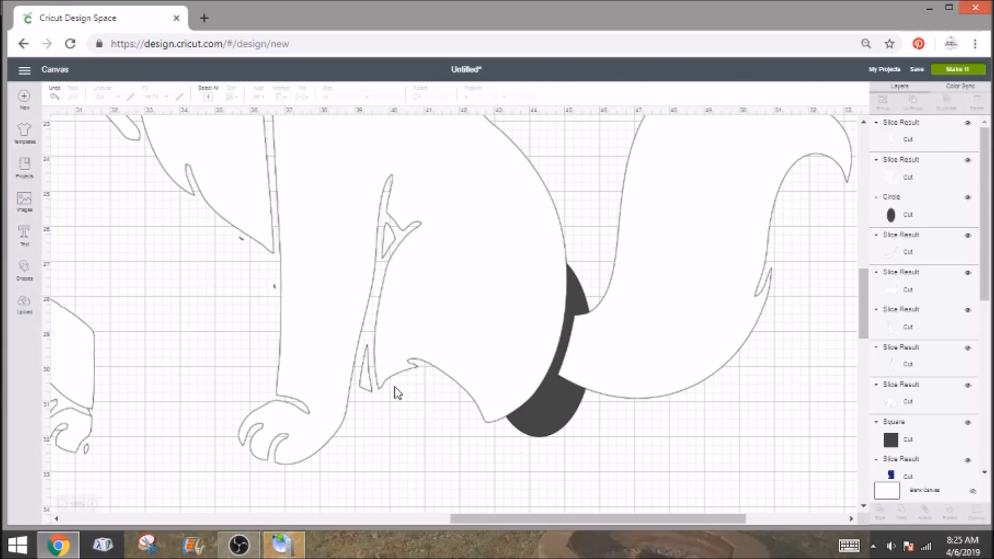
{"action": "left_click_drag", "start_coordinate": [553, 406], "coordinate": [627, 368]}
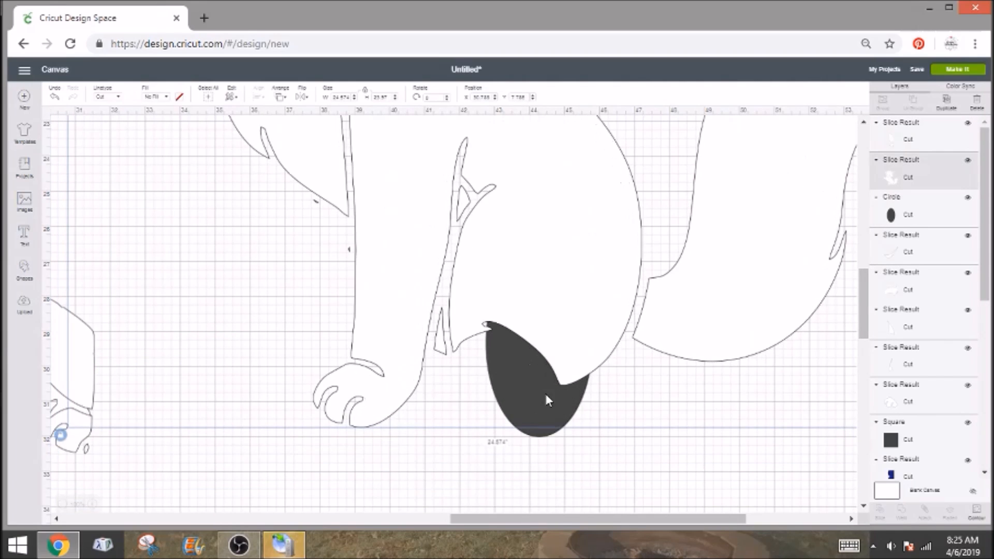
Step: Move the large curled white slice piece from above the cat's head onto the blue silhouette's right ear
{"action": "scroll", "coordinate": [519, 393], "scroll_direction": "down", "scroll_amount": 2}
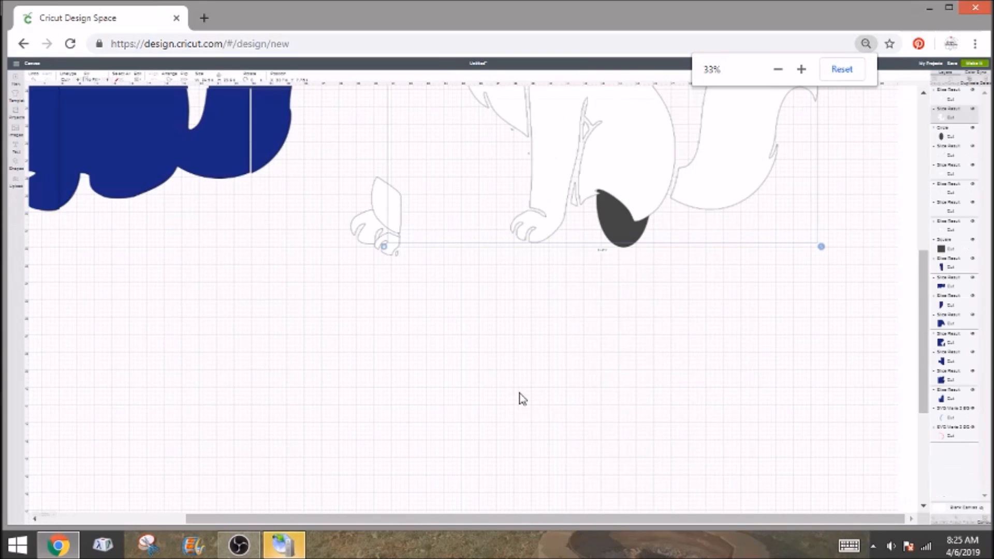
{"action": "scroll", "coordinate": [520, 392], "scroll_direction": "up", "scroll_amount": 4}
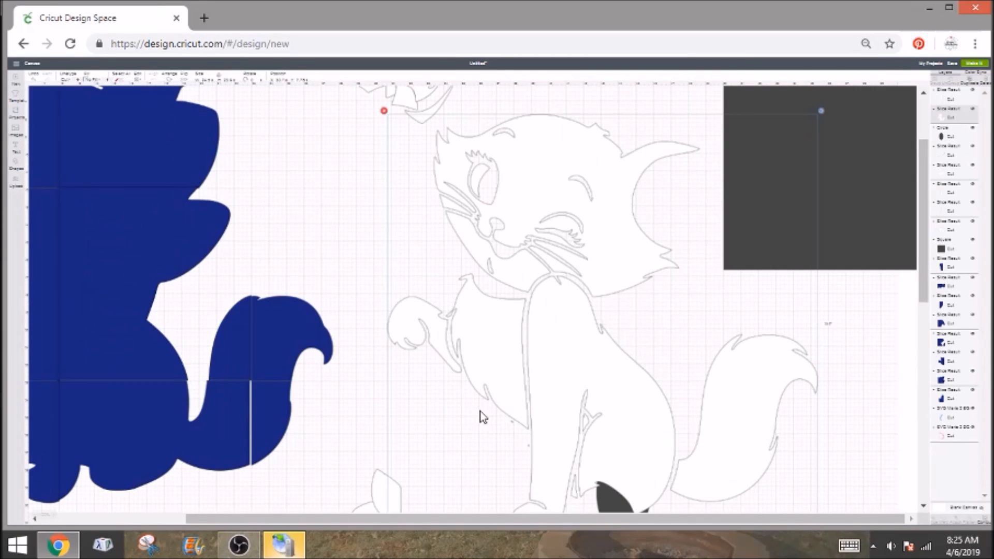
{"action": "scroll", "coordinate": [481, 417], "scroll_direction": "up", "scroll_amount": 2}
{"action": "scroll", "coordinate": [506, 366], "scroll_direction": "down", "scroll_amount": 1}
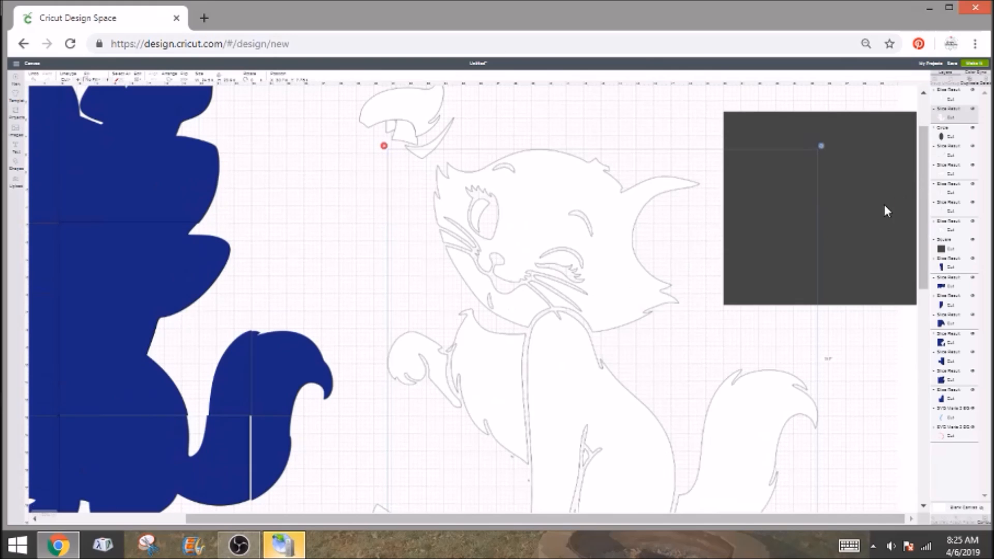
{"action": "left_click_drag", "start_coordinate": [391, 111], "coordinate": [152, 117]}
{"action": "scroll", "coordinate": [178, 168], "scroll_direction": "up", "scroll_amount": 2}
{"action": "left_click_drag", "start_coordinate": [181, 173], "coordinate": [197, 149]}
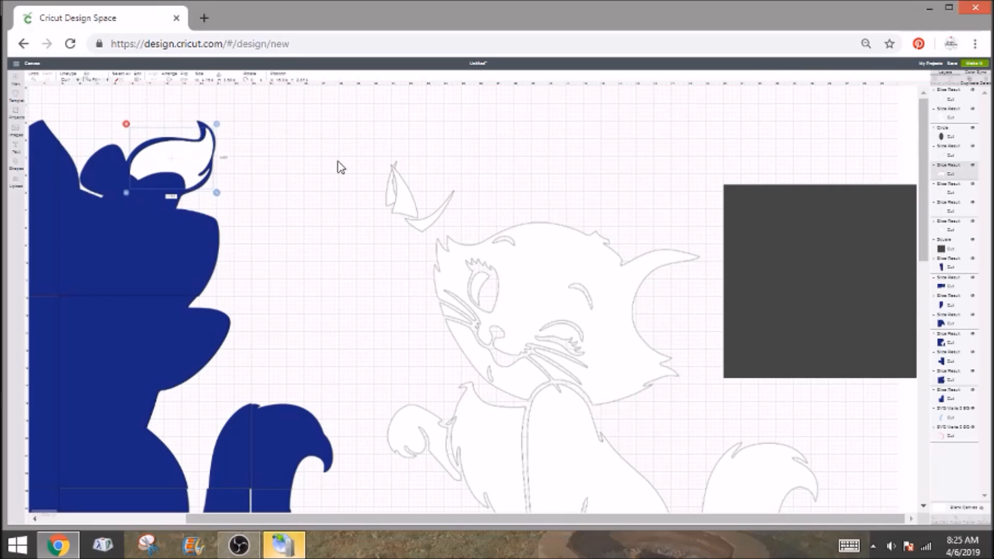
Step: Place the two white ear slivers on the blue silhouette's left ear and the crescent piece on its right cheek edge
{"action": "left_click_drag", "start_coordinate": [396, 201], "coordinate": [76, 159]}
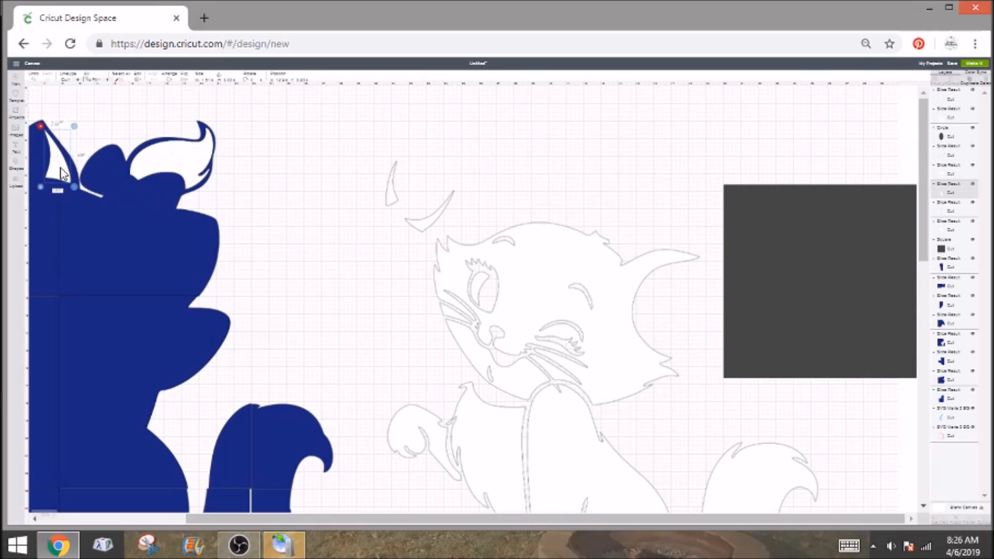
{"action": "left_click_drag", "start_coordinate": [385, 203], "coordinate": [30, 196]}
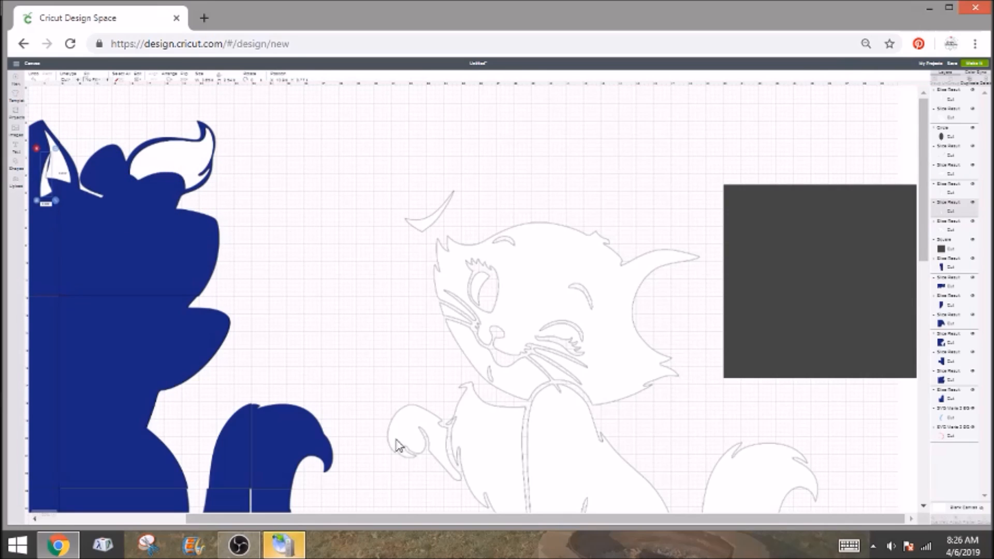
{"action": "left_click_drag", "start_coordinate": [425, 518], "coordinate": [310, 364]}
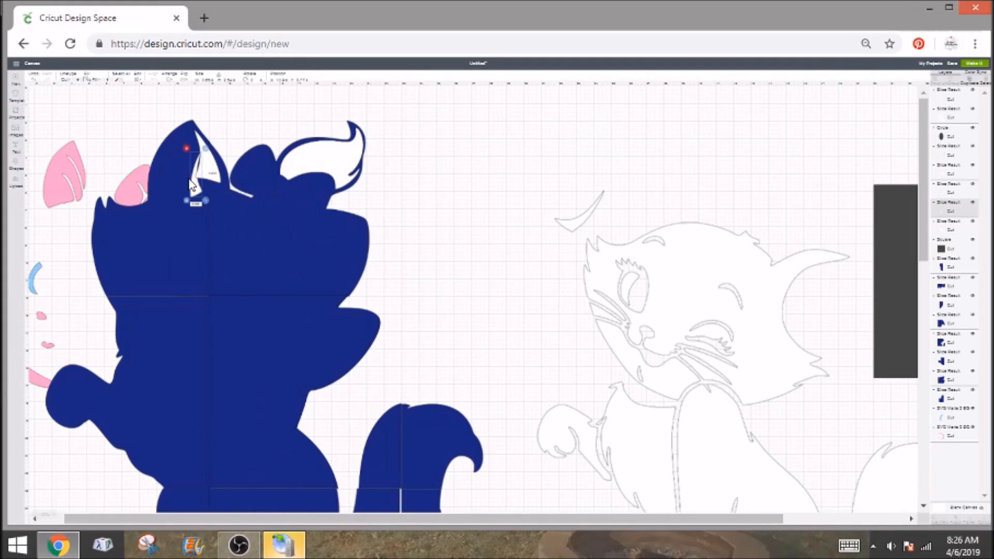
{"action": "left_click_drag", "start_coordinate": [193, 197], "coordinate": [162, 180]}
{"action": "left_click_drag", "start_coordinate": [568, 228], "coordinate": [330, 291]}
Step: Position the white cat outline at X 30 and Y 1
{"action": "left_click_drag", "start_coordinate": [421, 515], "coordinate": [539, 517]}
{"action": "scroll", "coordinate": [573, 322], "scroll_direction": "down", "scroll_amount": 3}
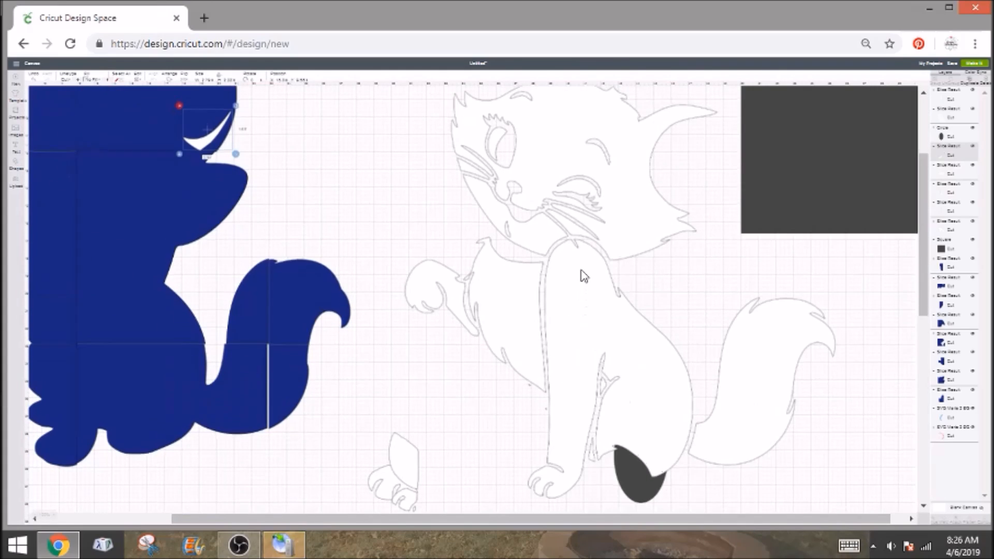
{"action": "scroll", "coordinate": [581, 269], "scroll_direction": "up", "scroll_amount": 2}
{"action": "left_click", "coordinate": [580, 269]}
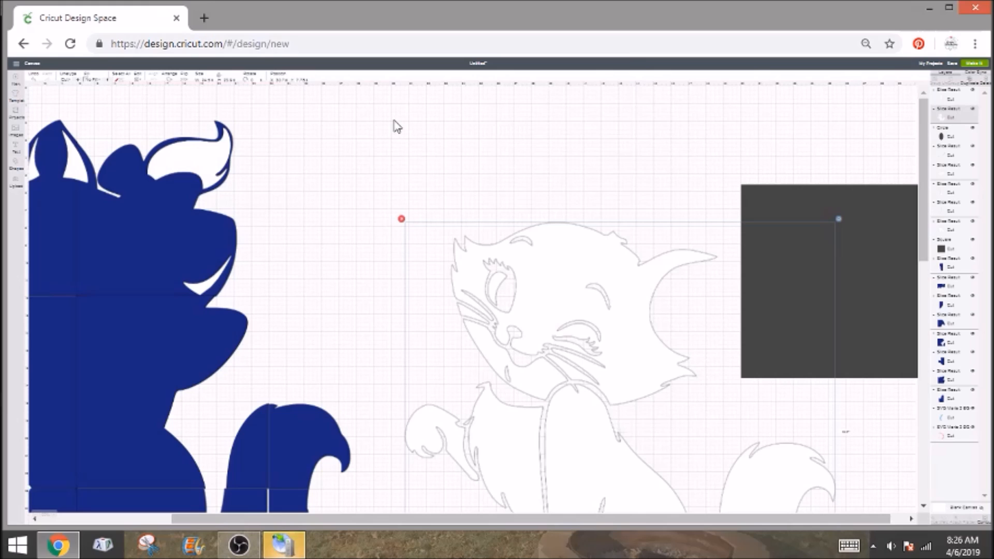
{"action": "key", "text": "ctrl+plus"}
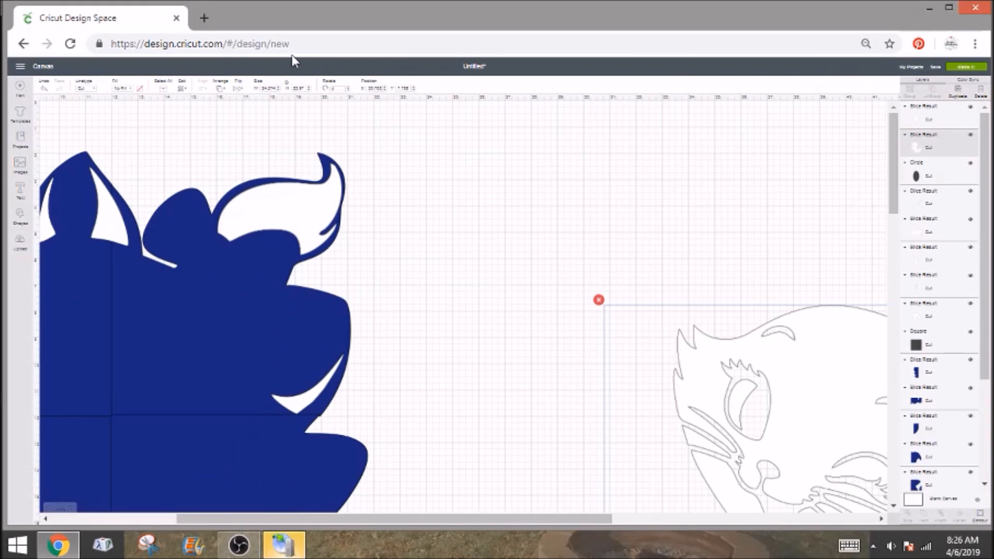
{"action": "left_click_drag", "start_coordinate": [380, 88], "coordinate": [362, 91]}
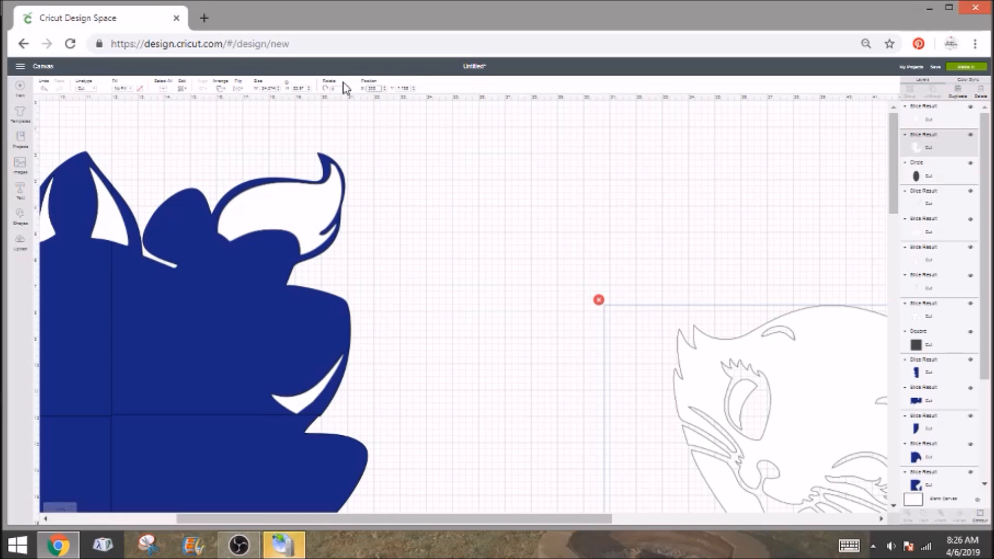
{"action": "type", "text": "30"}
{"action": "key", "text": "Return"}
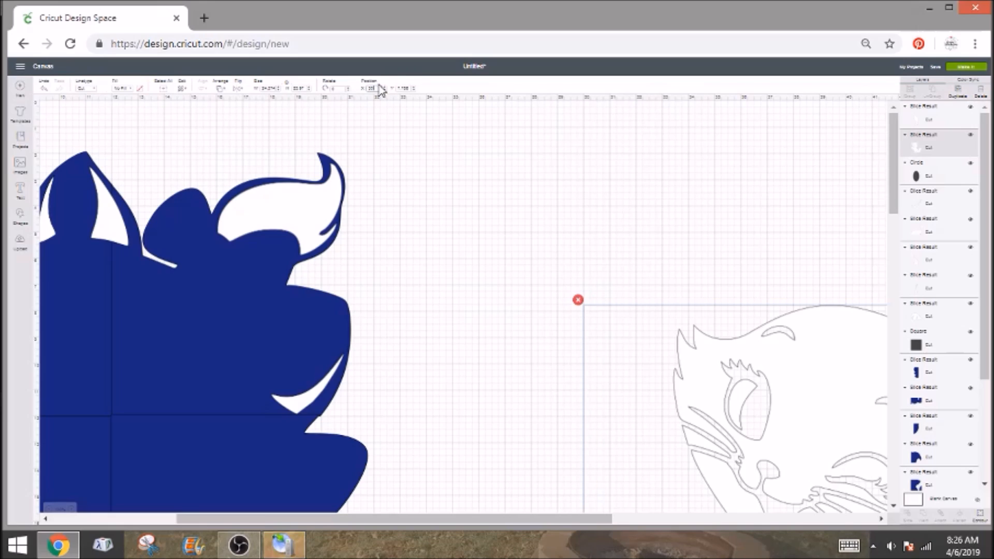
{"action": "left_click_drag", "start_coordinate": [410, 88], "coordinate": [396, 90]}
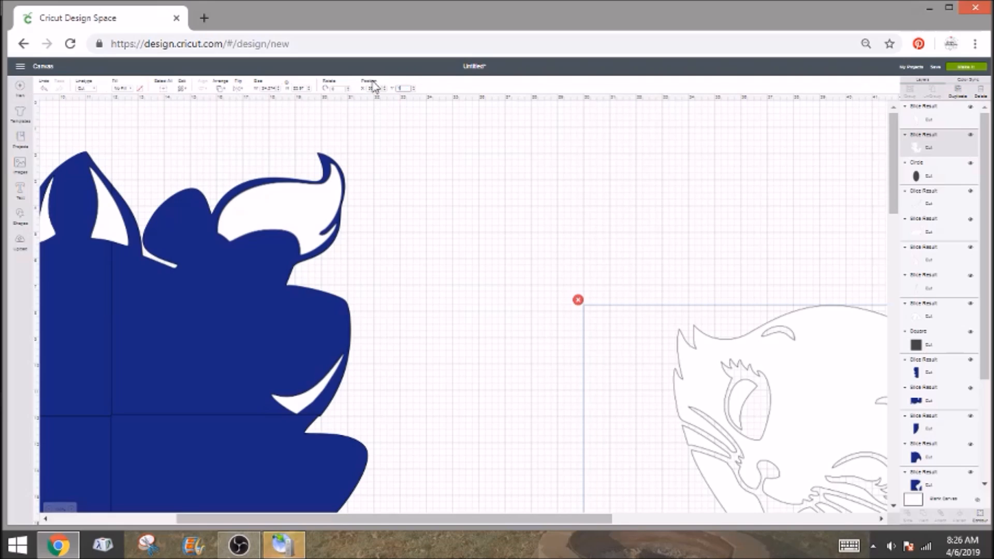
{"action": "type", "text": "1"}
{"action": "key", "text": "Return"}
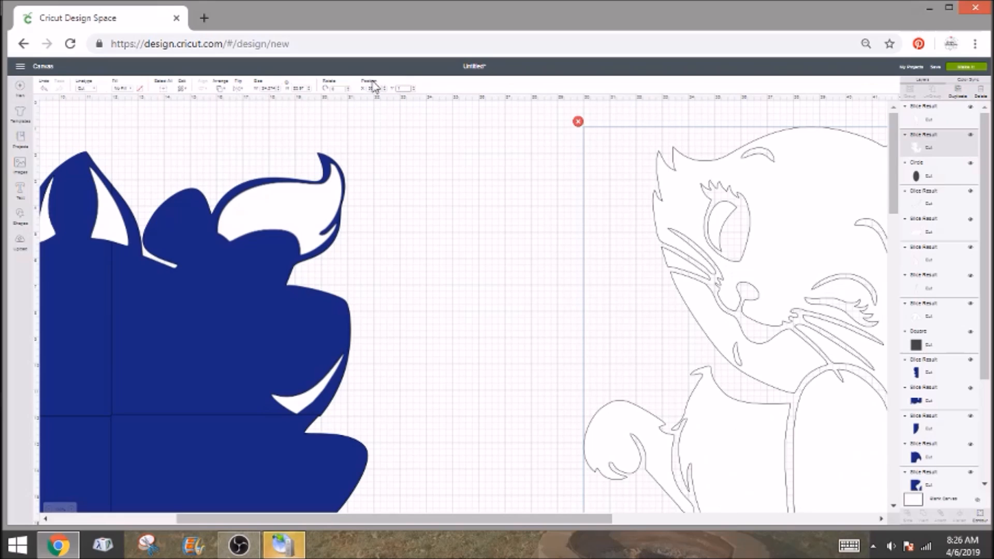
Step: Send the dark square to the front and move it up and left, closer to the cat's head
{"action": "left_click_drag", "start_coordinate": [560, 519], "coordinate": [794, 518]}
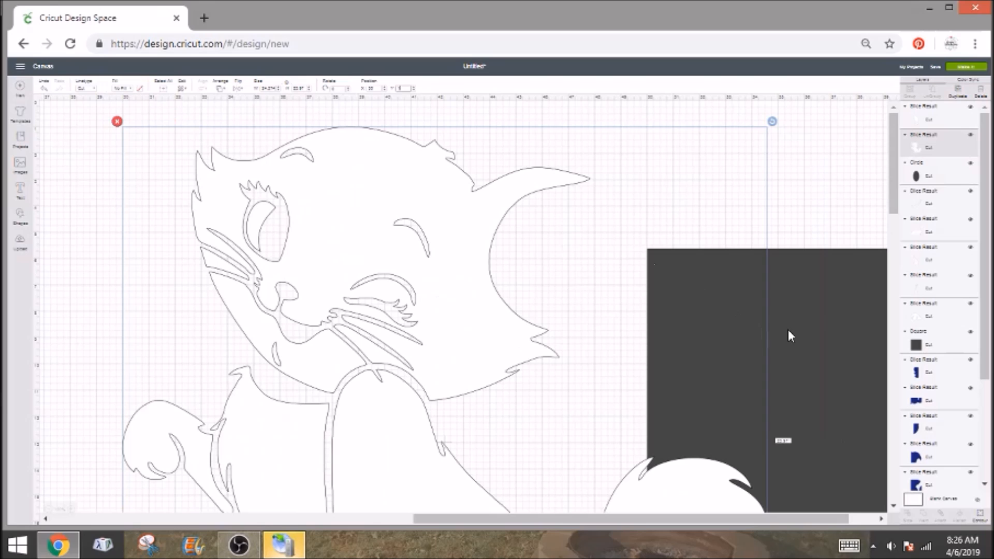
{"action": "left_click", "coordinate": [825, 329]}
{"action": "right_click", "coordinate": [825, 329]}
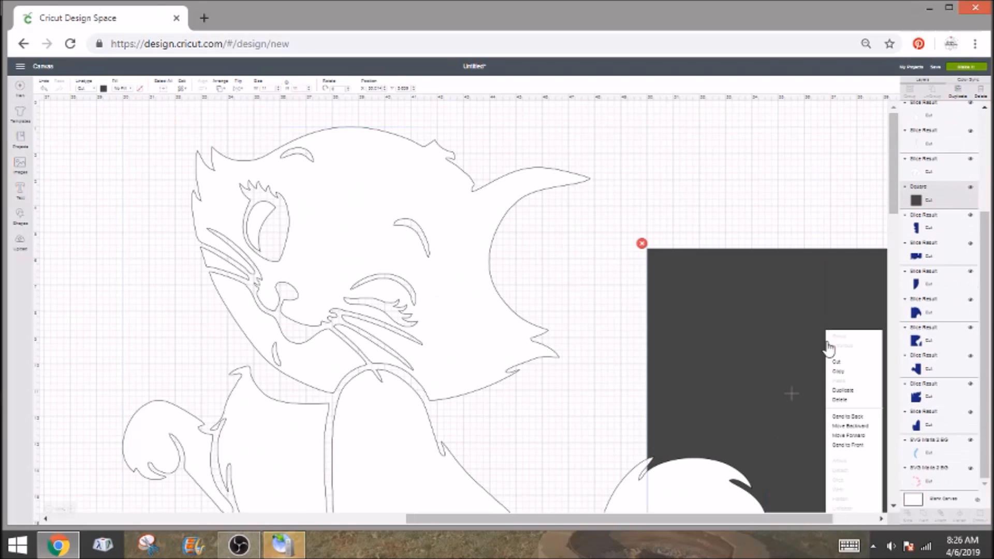
{"action": "left_click", "coordinate": [873, 446]}
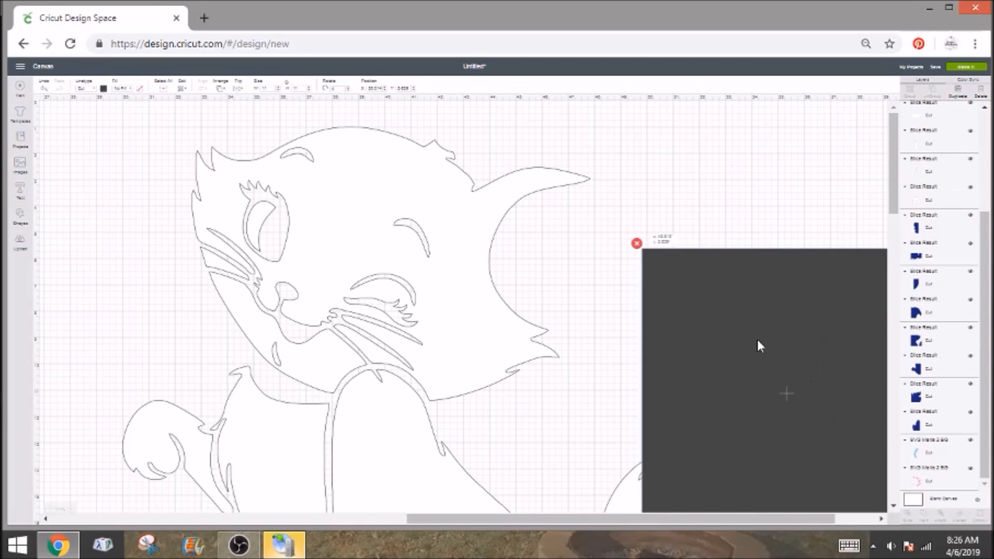
{"action": "left_click_drag", "start_coordinate": [759, 343], "coordinate": [667, 302]}
Step: Duplicate the dark square and position one of the squares over the cat's head at X 30 and Y 1
{"action": "left_click", "coordinate": [957, 90]}
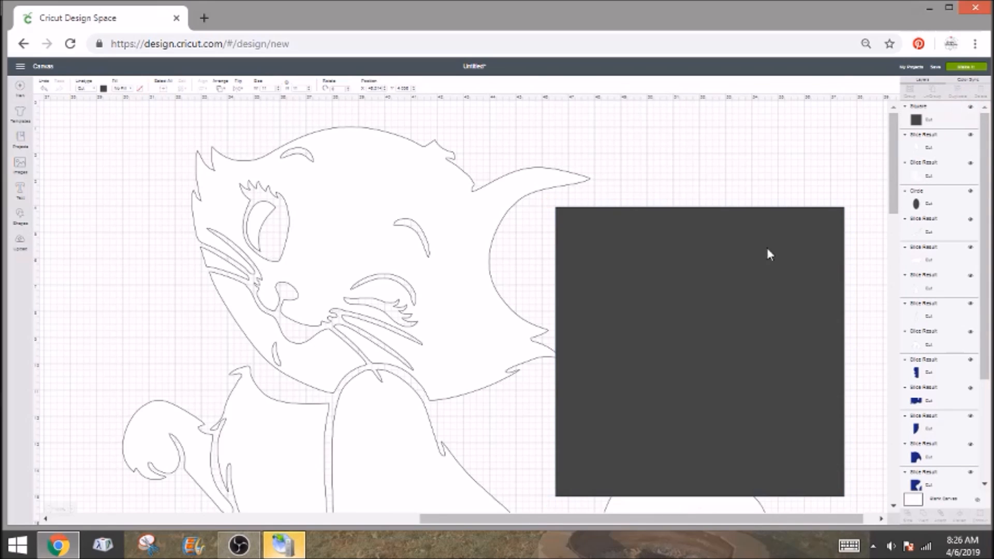
{"action": "left_click_drag", "start_coordinate": [640, 211], "coordinate": [276, 146]}
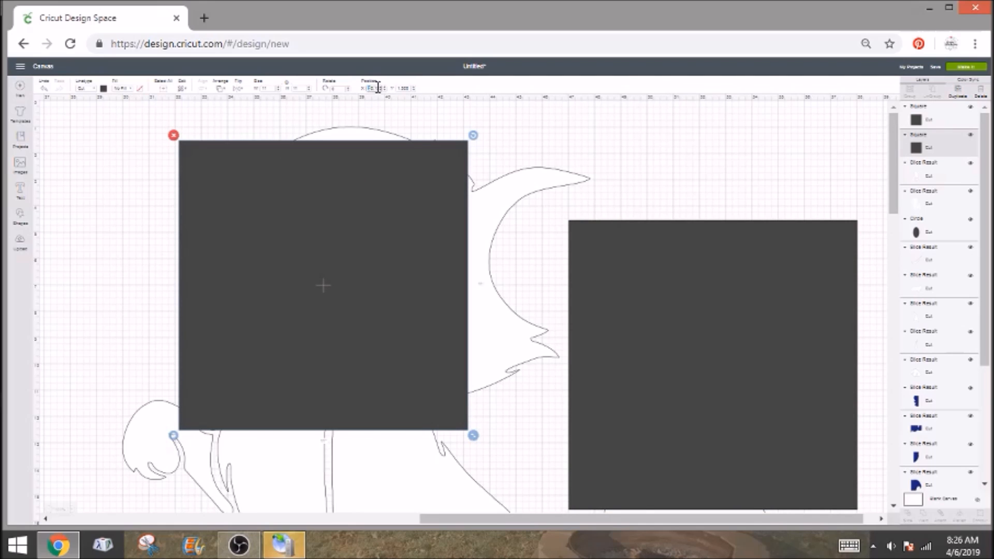
{"action": "type", "text": "30"}
{"action": "key", "text": "Return"}
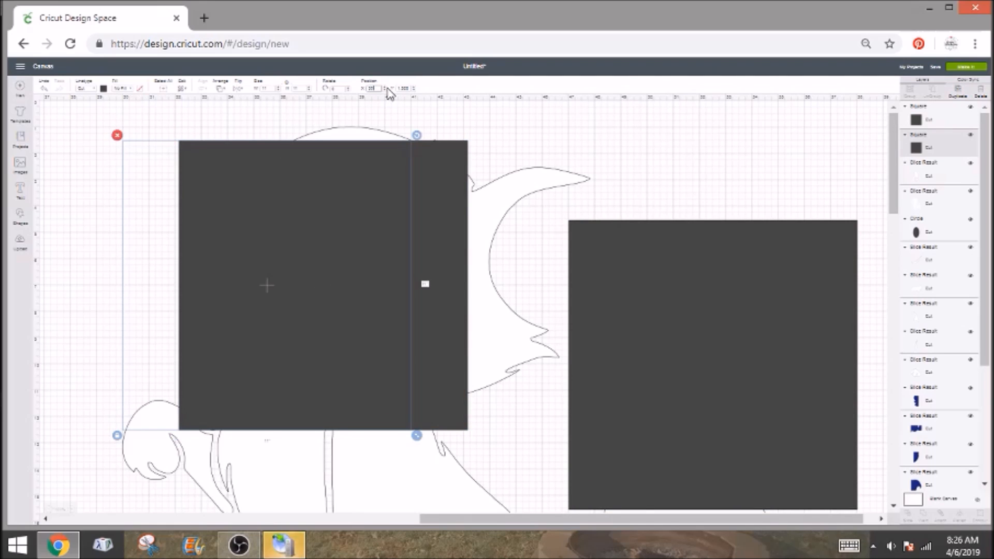
{"action": "left_click", "coordinate": [408, 87]}
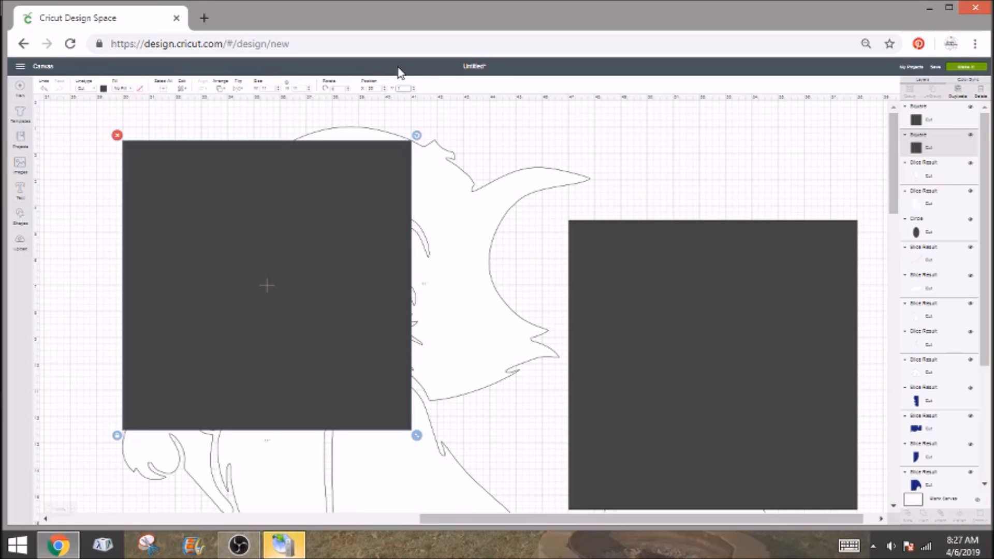
{"action": "type", "text": "1"}
{"action": "key", "text": "Return"}
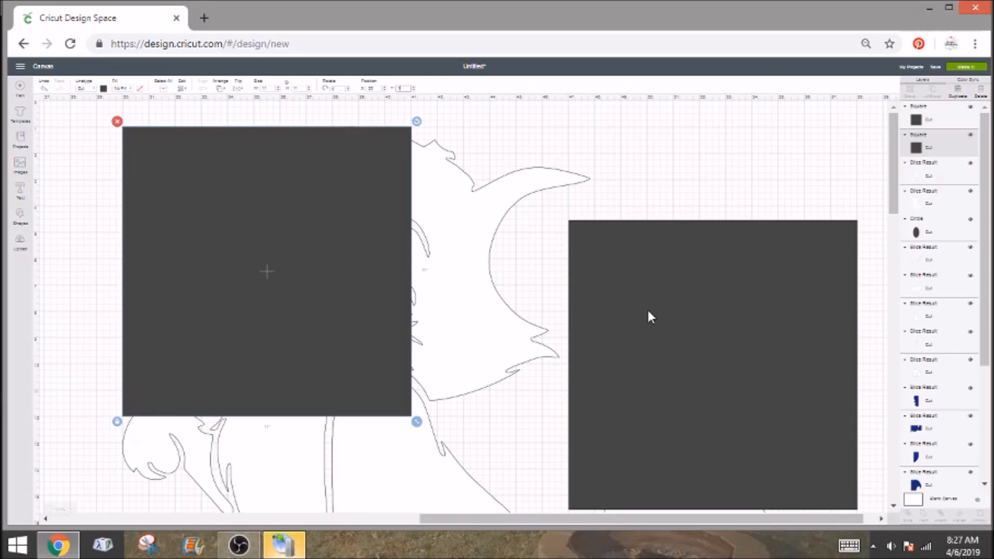
Step: Position the second dark square beside the first one over the cat at X 41 and Y 1
{"action": "left_click", "coordinate": [648, 311]}
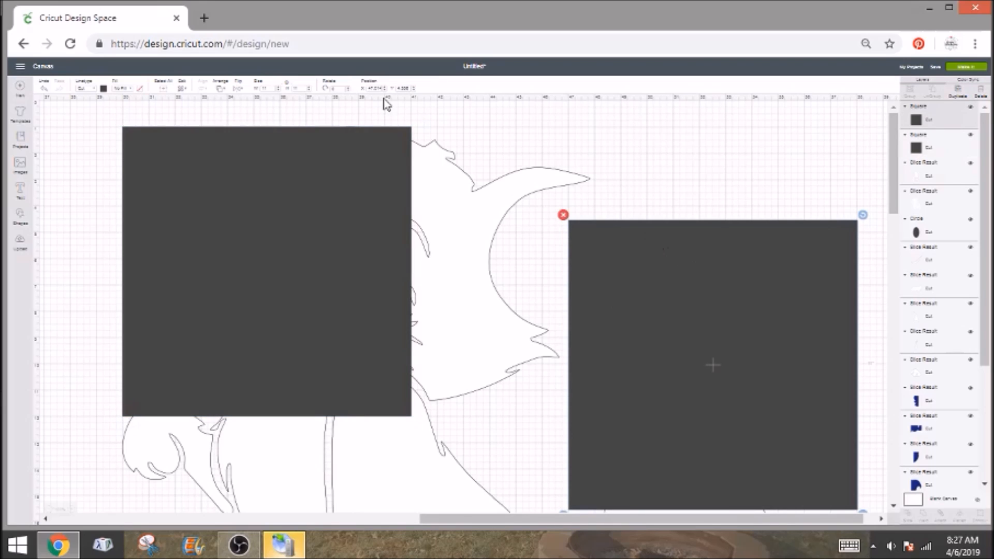
{"action": "left_click", "coordinate": [369, 89]}
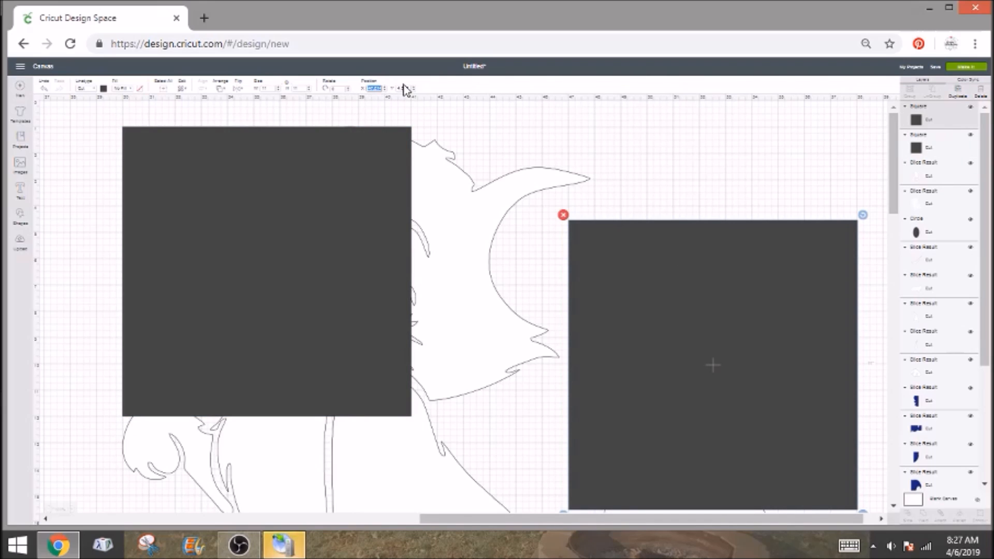
{"action": "type", "text": "41"}
{"action": "key", "text": "Return"}
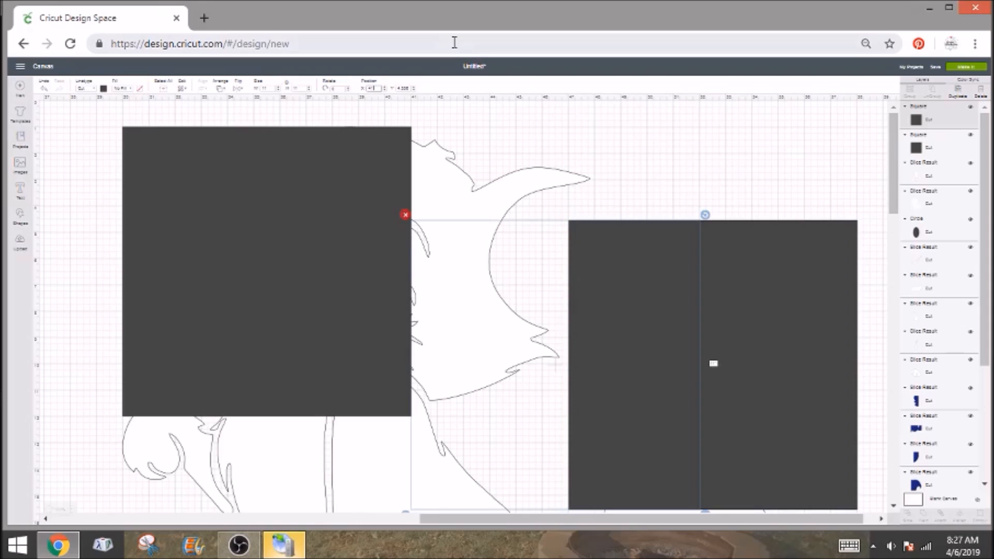
{"action": "left_click", "coordinate": [397, 88]}
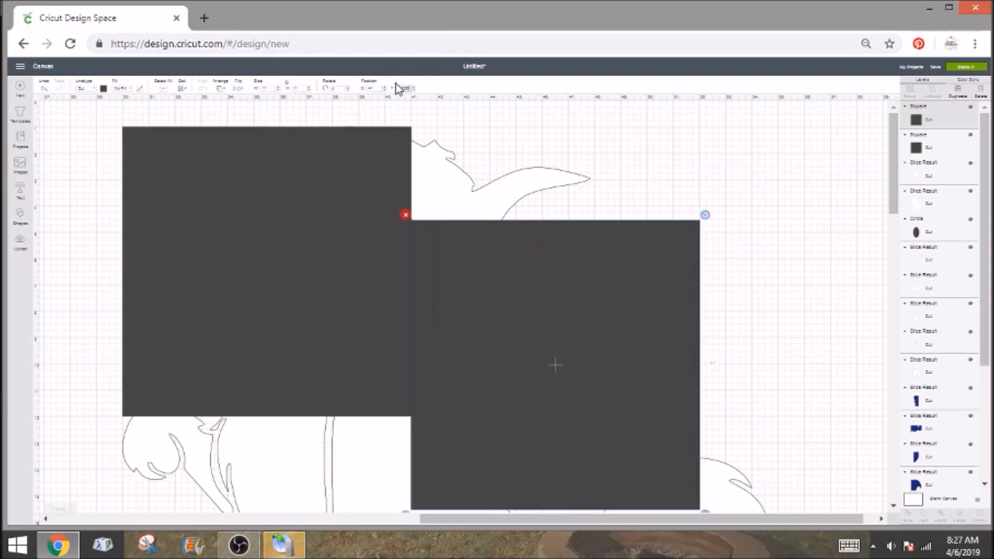
{"action": "type", "text": "1"}
{"action": "key", "text": "Return"}
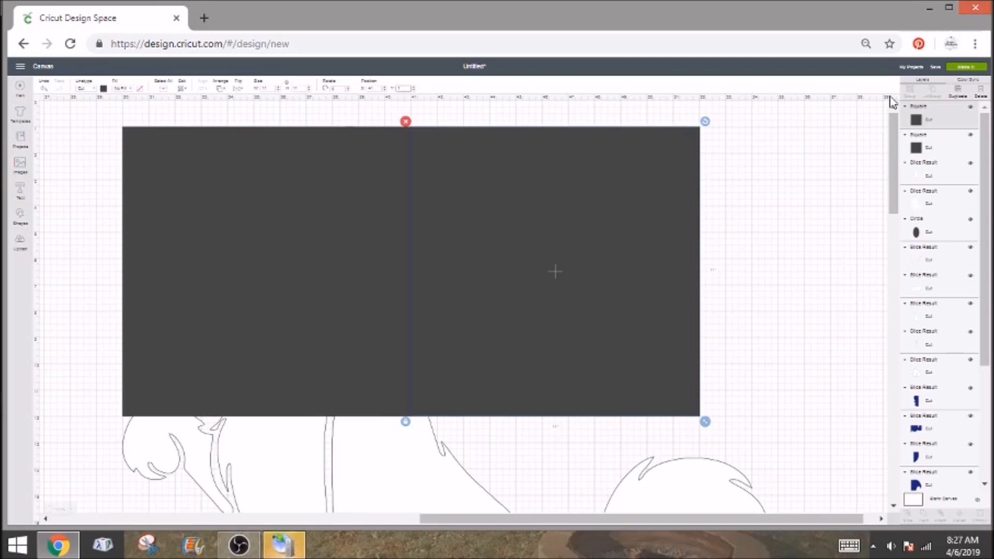
Step: Duplicate the dark square and place the copy directly below the first square at X 30 and Y 12
{"action": "left_click", "coordinate": [958, 94]}
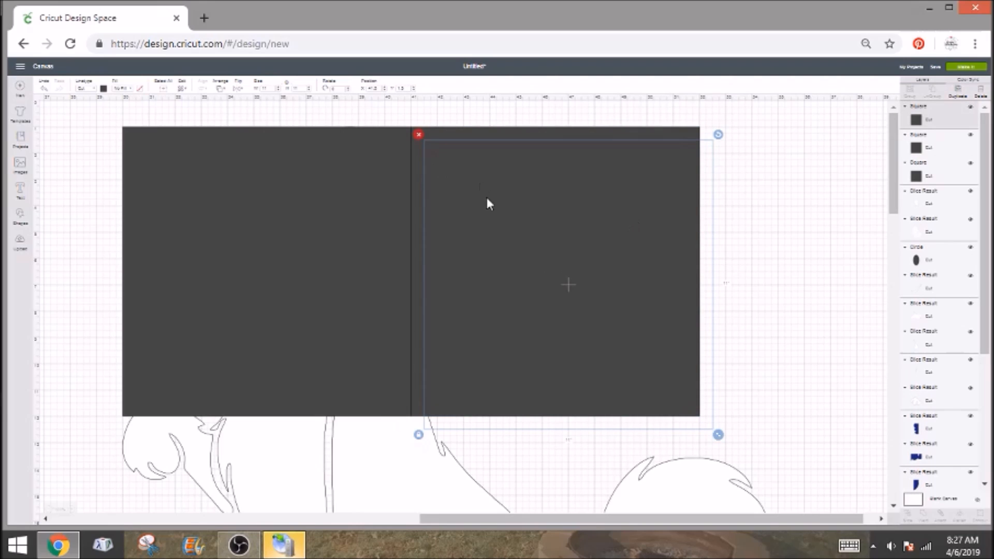
{"action": "left_click", "coordinate": [369, 88]}
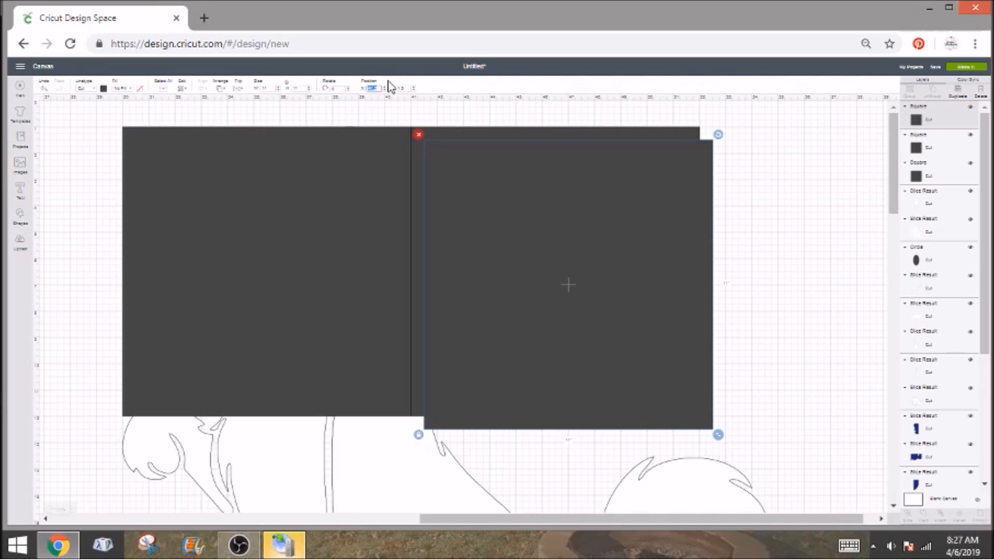
{"action": "key", "text": "Return"}
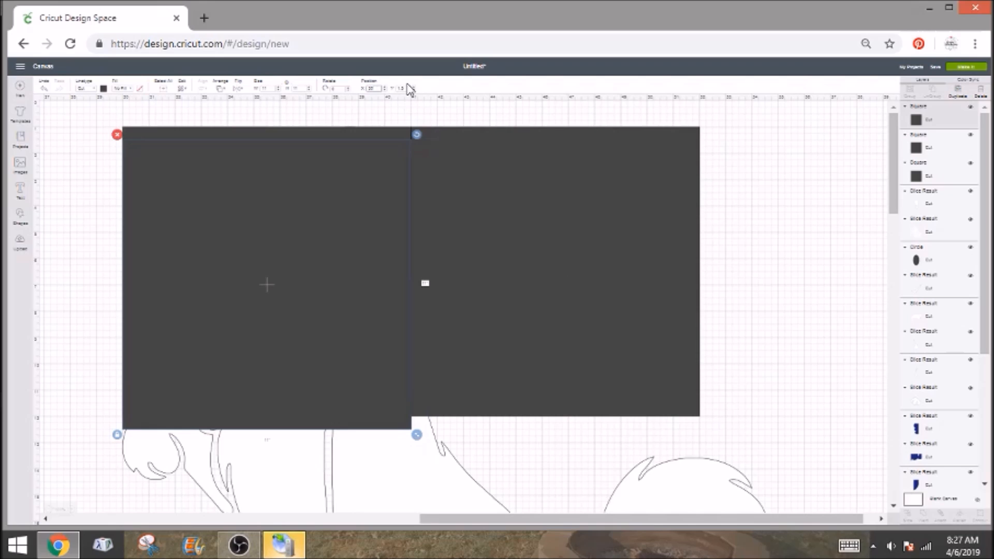
{"action": "left_click", "coordinate": [403, 88]}
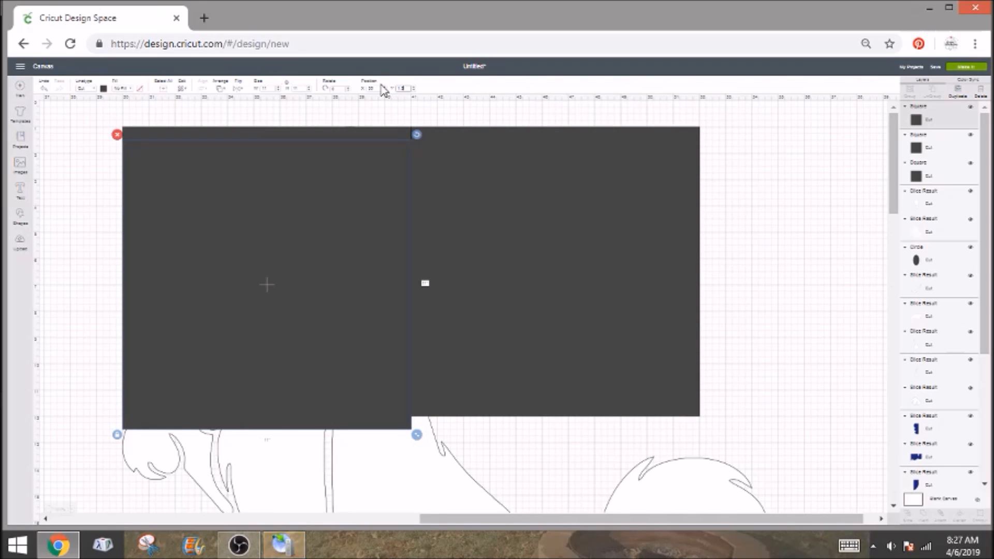
{"action": "type", "text": "12"}
{"action": "key", "text": "Return"}
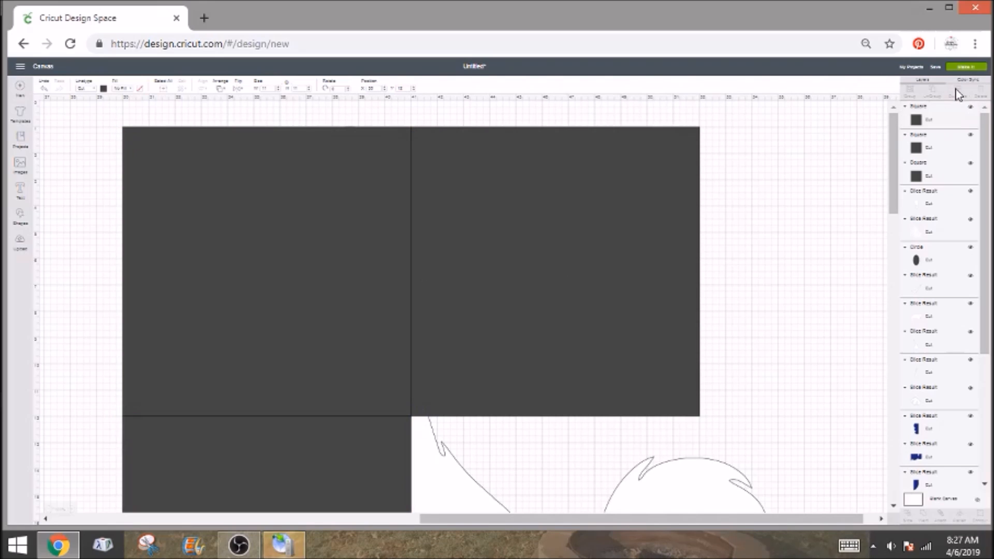
Step: Duplicate the 11 by 11 square and position the copy at X 41, Y 12
{"action": "left_click", "coordinate": [959, 94]}
{"action": "left_click", "coordinate": [374, 88]}
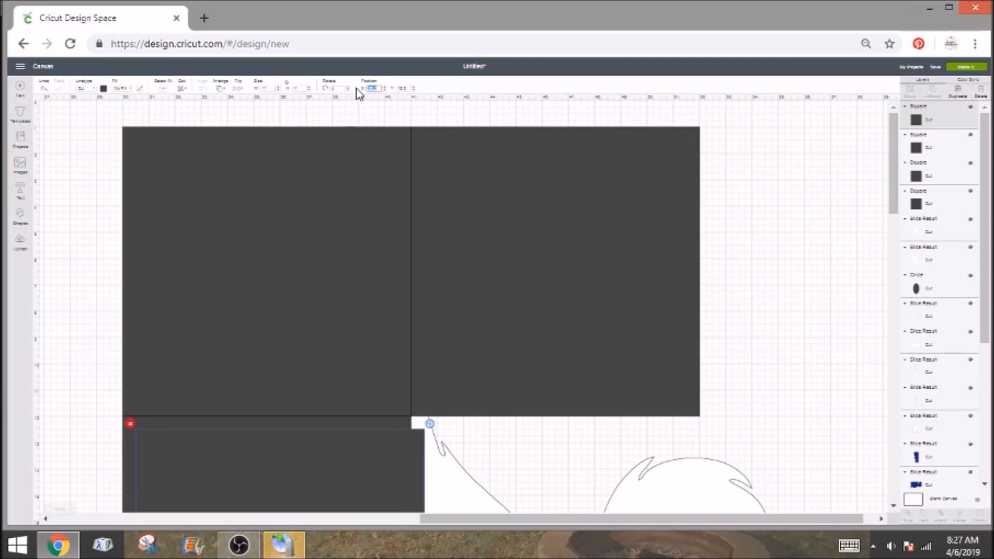
{"action": "type", "text": "11"}
{"action": "key", "text": "Return"}
{"action": "left_click", "coordinate": [407, 89]}
{"action": "type", "text": "12"}
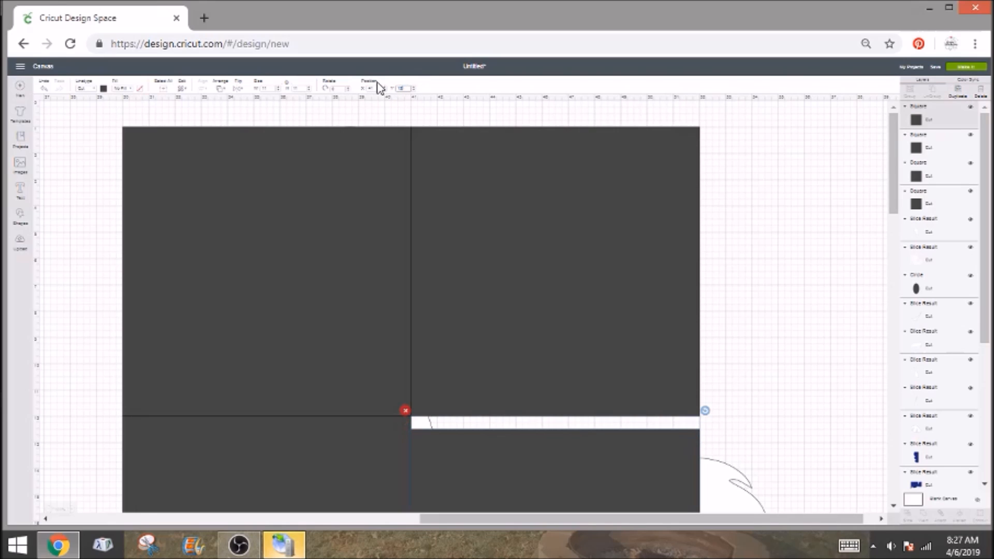
{"action": "key", "text": "Return"}
Step: Duplicate the square again and position the new copy at X 52, Y 12
{"action": "scroll", "coordinate": [466, 150], "scroll_direction": "down", "scroll_amount": 3}
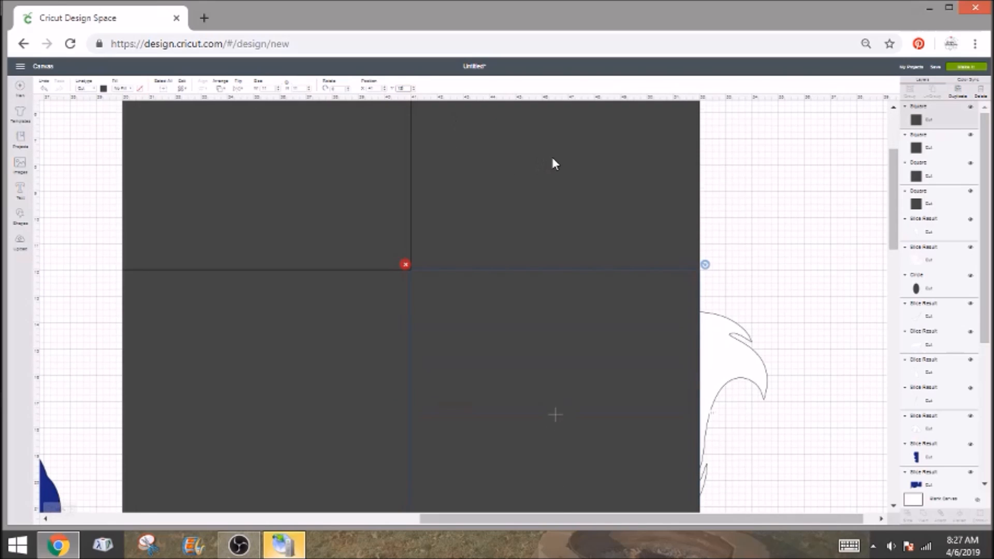
{"action": "scroll", "coordinate": [564, 165], "scroll_direction": "down", "scroll_amount": 2}
{"action": "left_click", "coordinate": [957, 93]}
{"action": "left_click", "coordinate": [372, 89]}
{"action": "type", "text": "4.5"}
{"action": "key", "text": "Return"}
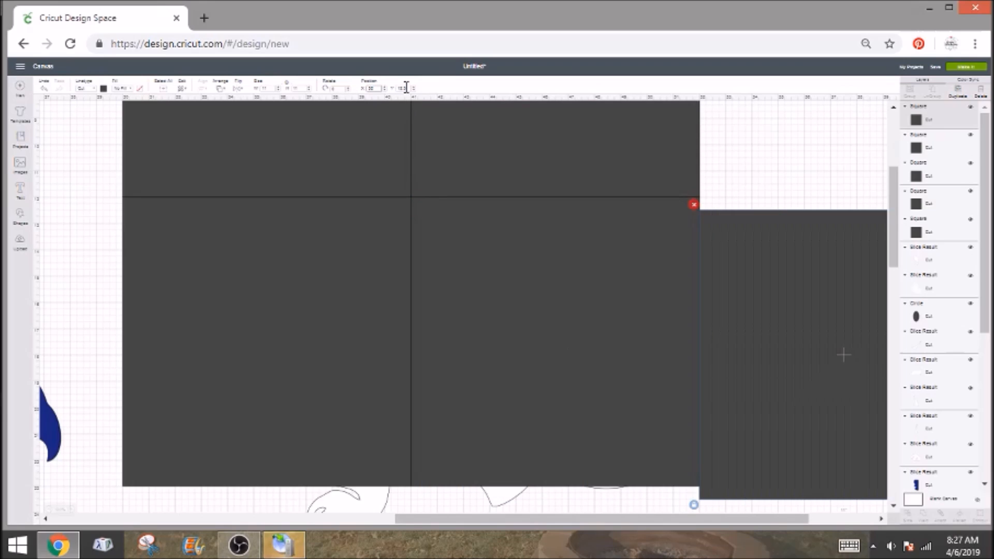
{"action": "left_click", "coordinate": [404, 88]}
{"action": "type", "text": "12"}
{"action": "key", "text": "Return"}
Step: Delete the dark oval below the grid of squares and duplicate the square once more
{"action": "scroll", "coordinate": [384, 180], "scroll_direction": "down", "scroll_amount": 5}
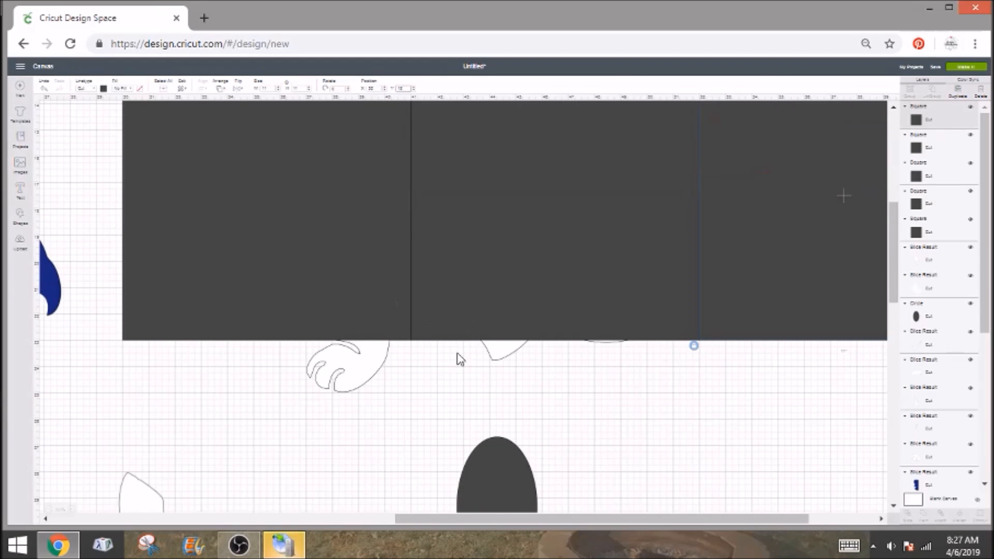
{"action": "scroll", "coordinate": [546, 453], "scroll_direction": "down", "scroll_amount": 3}
{"action": "left_click_drag", "start_coordinate": [533, 446], "coordinate": [486, 514]}
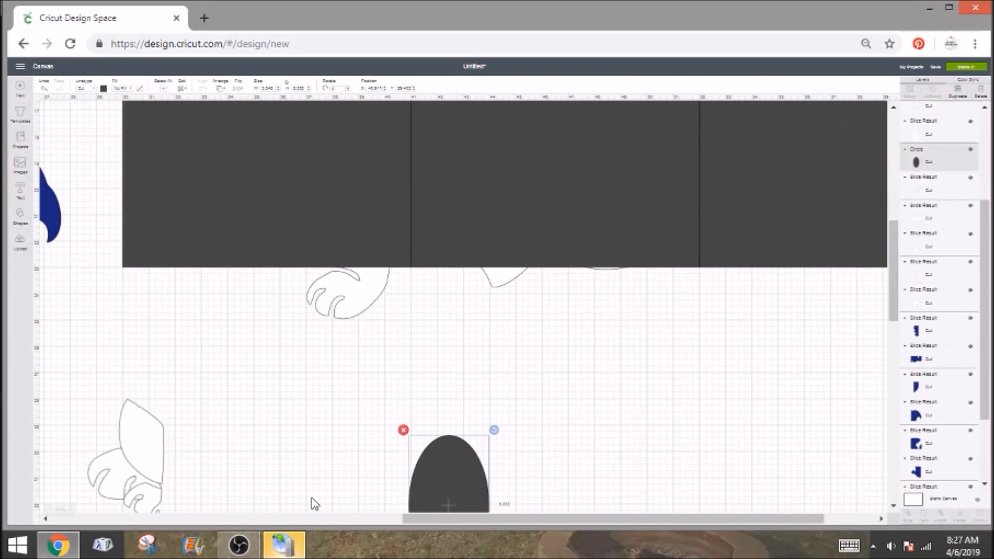
{"action": "scroll", "coordinate": [912, 114], "scroll_direction": "down", "scroll_amount": 1}
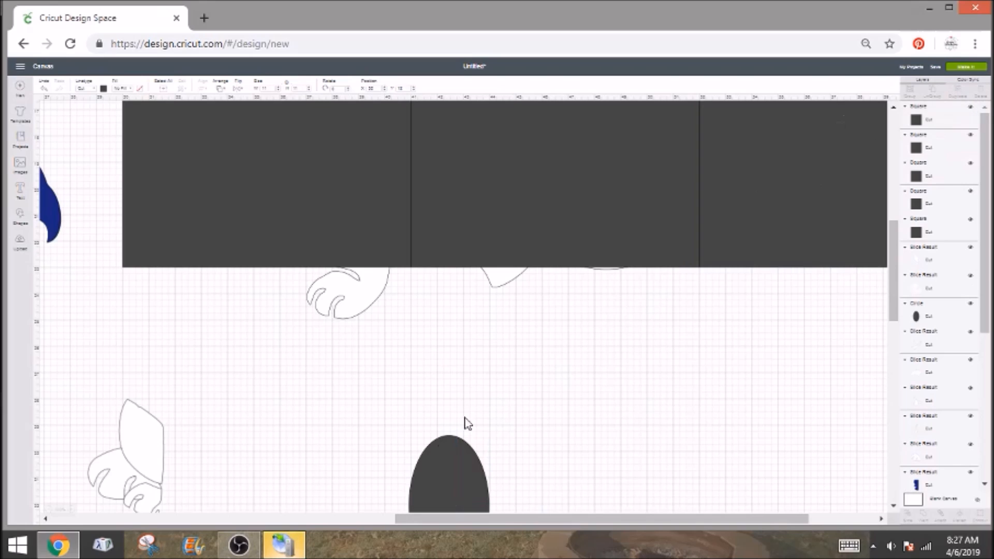
{"action": "left_click", "coordinate": [449, 487]}
{"action": "key", "text": "ctrl+z"}
{"action": "key", "text": "ctrl+z"}
{"action": "key", "text": "ctrl+z"}
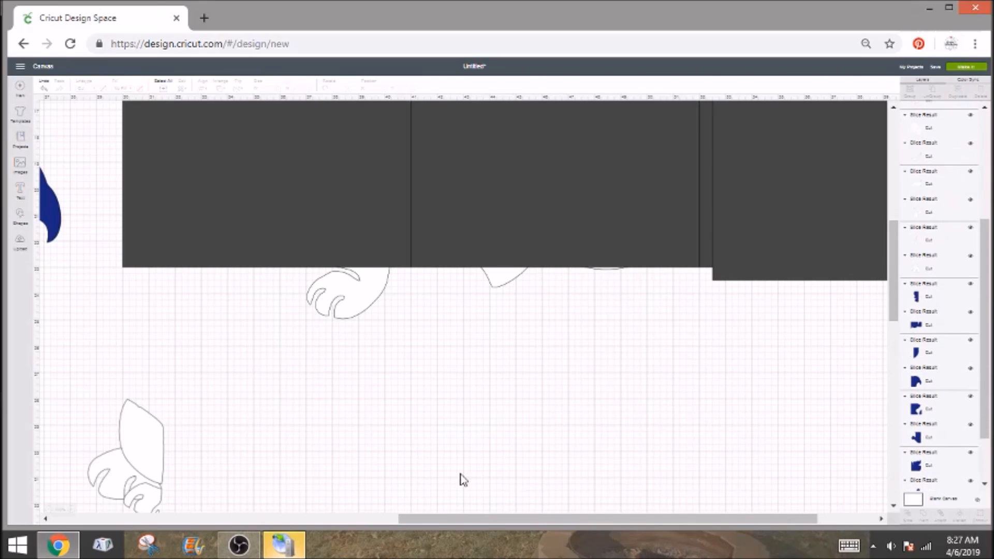
Step: Move the new square below the grid and position it at X 30, Y 23
{"action": "key", "text": "ctrl+z"}
{"action": "key", "text": "ctrl+z"}
{"action": "key", "text": "ctrl+z"}
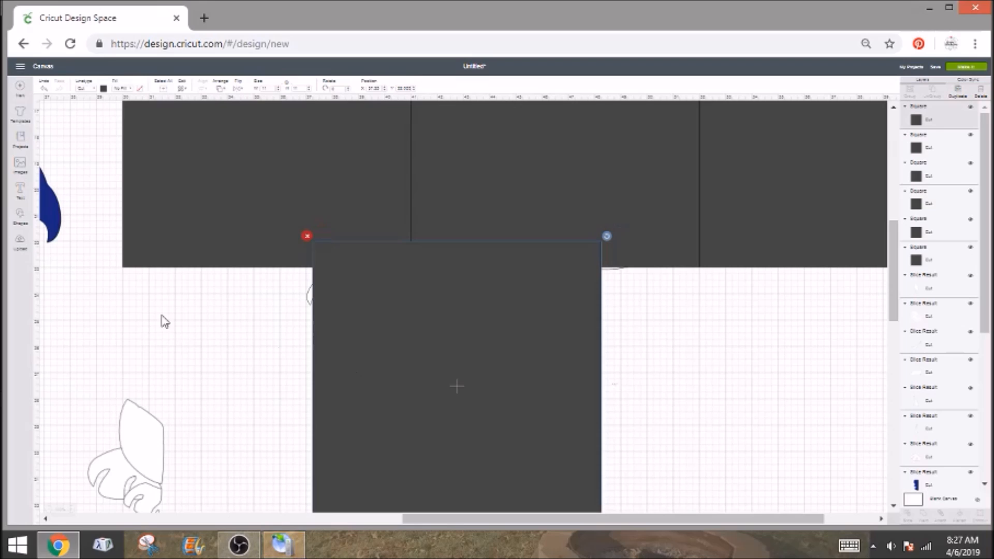
{"action": "left_click", "coordinate": [372, 88]}
{"action": "type", "text": "20"}
{"action": "key", "text": "Return"}
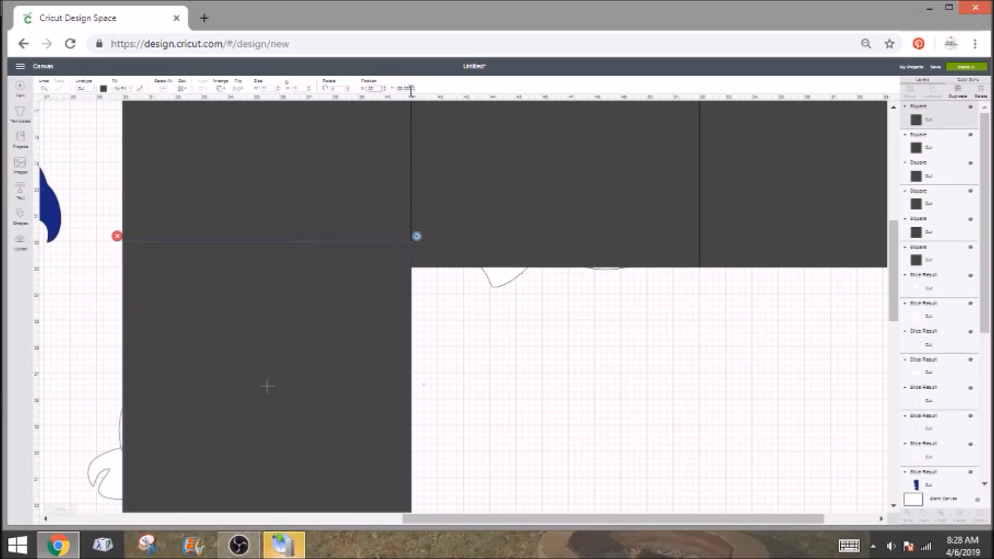
{"action": "left_click", "coordinate": [394, 88]}
{"action": "type", "text": "25"}
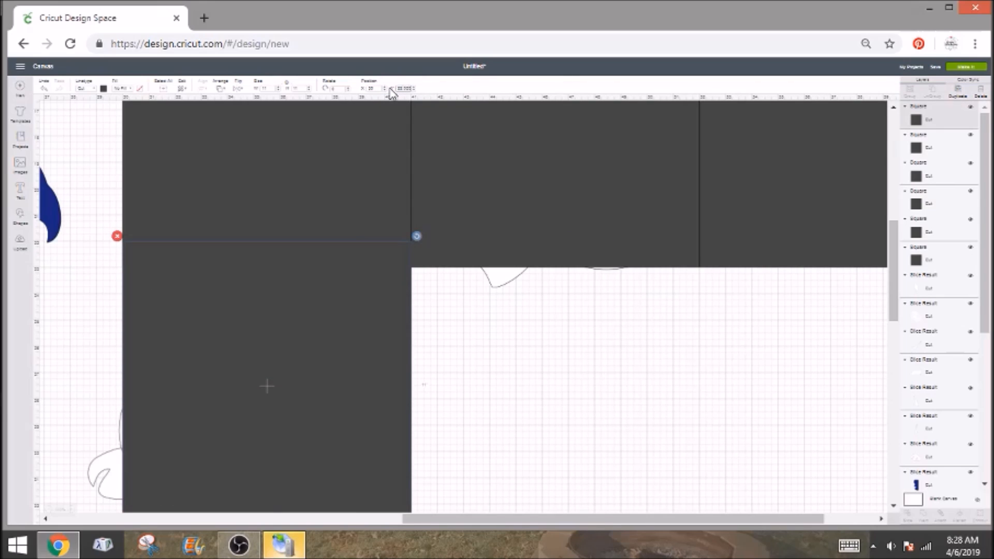
{"action": "key", "text": "Return"}
Step: Duplicate the lowest square and position the copy beside it at X 41, Y 23
{"action": "left_click", "coordinate": [957, 89]}
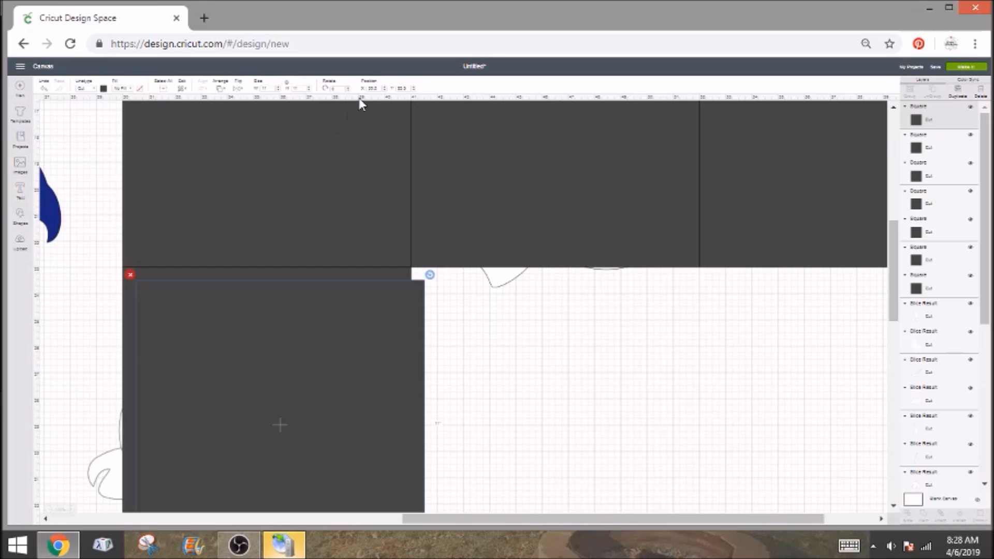
{"action": "left_click", "coordinate": [376, 88]}
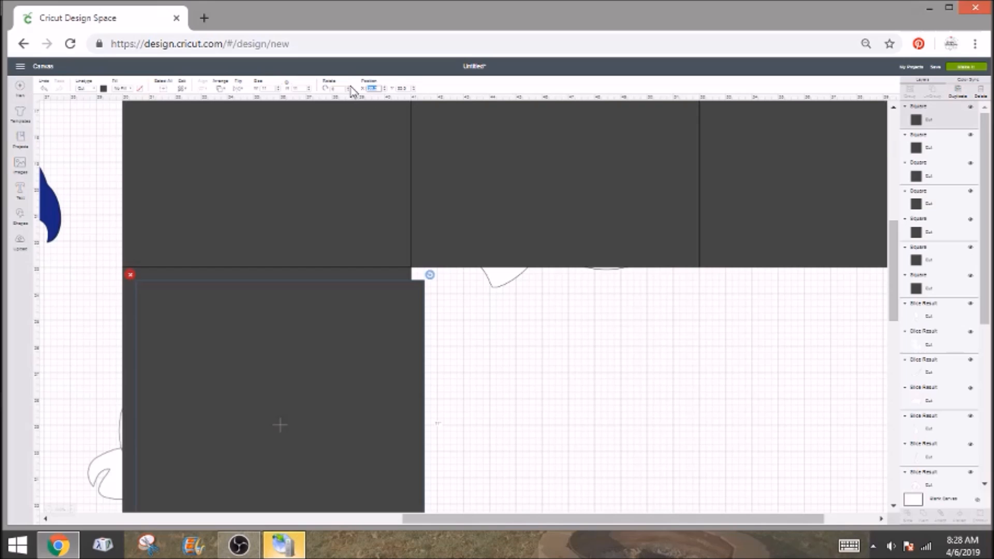
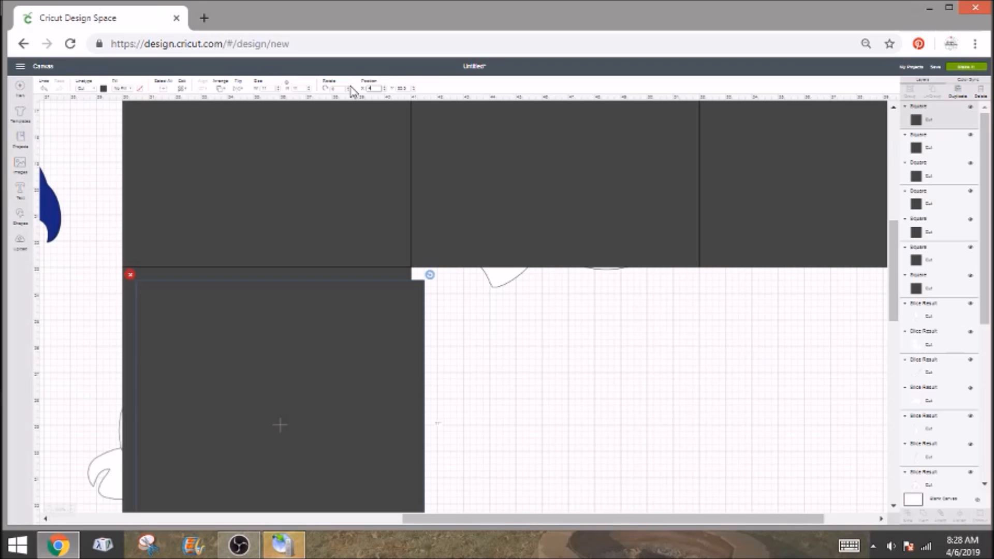
{"action": "type", "text": "41"}
{"action": "key", "text": "Tab"}
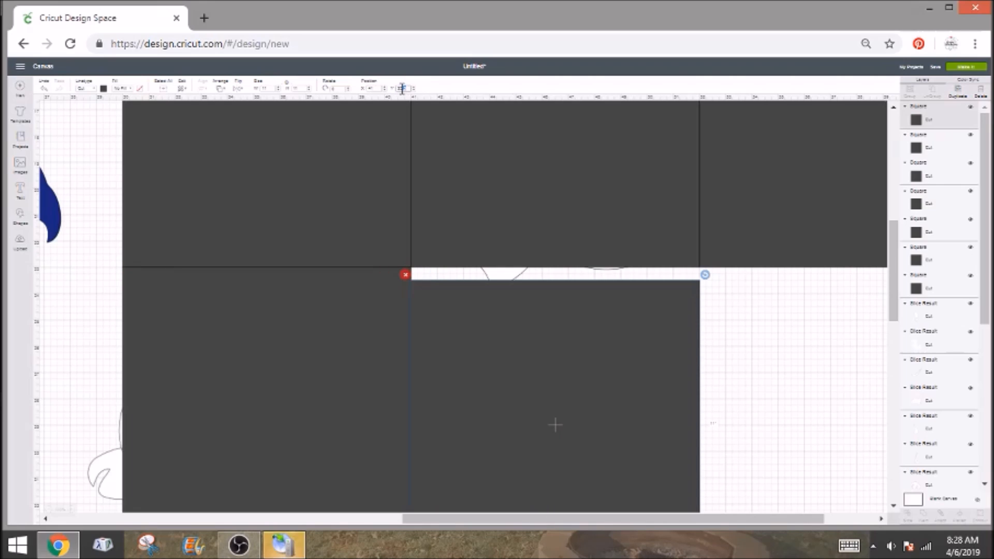
{"action": "type", "text": "33"}
{"action": "key", "text": "Tab"}
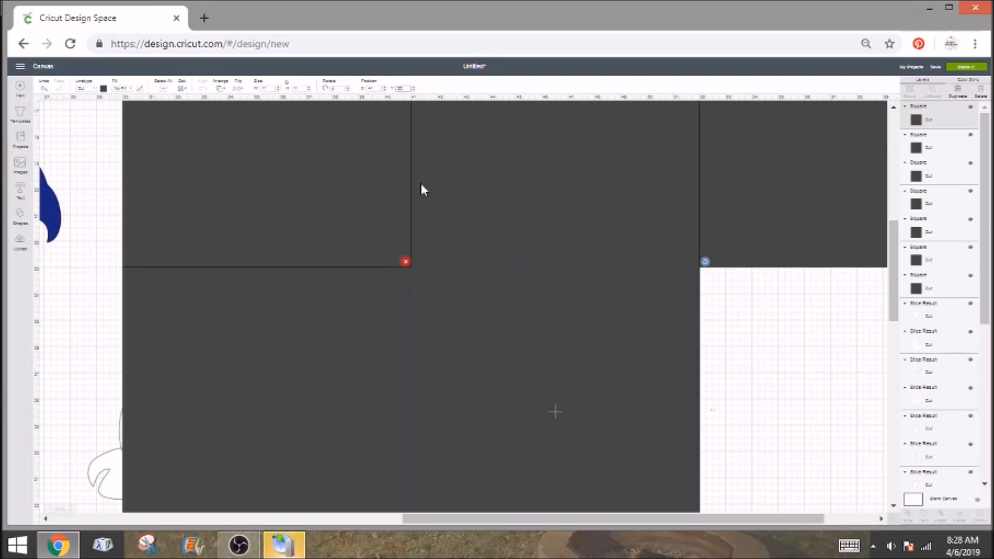
Step: Bring the white cat Slice Result layer to the front of the dark squares
{"action": "scroll", "coordinate": [595, 277], "scroll_direction": "up", "scroll_amount": 5}
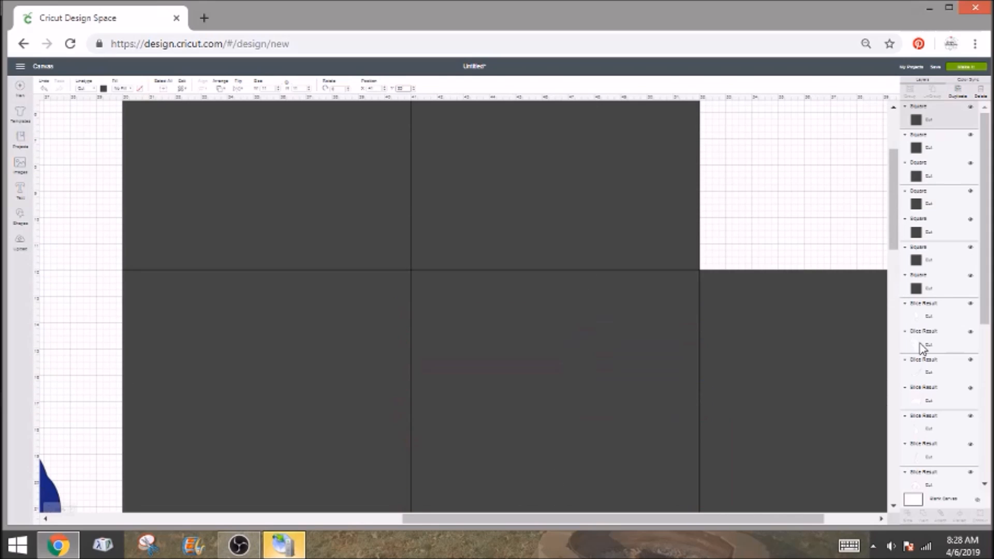
{"action": "left_click", "coordinate": [920, 347]}
{"action": "right_click", "coordinate": [917, 344]}
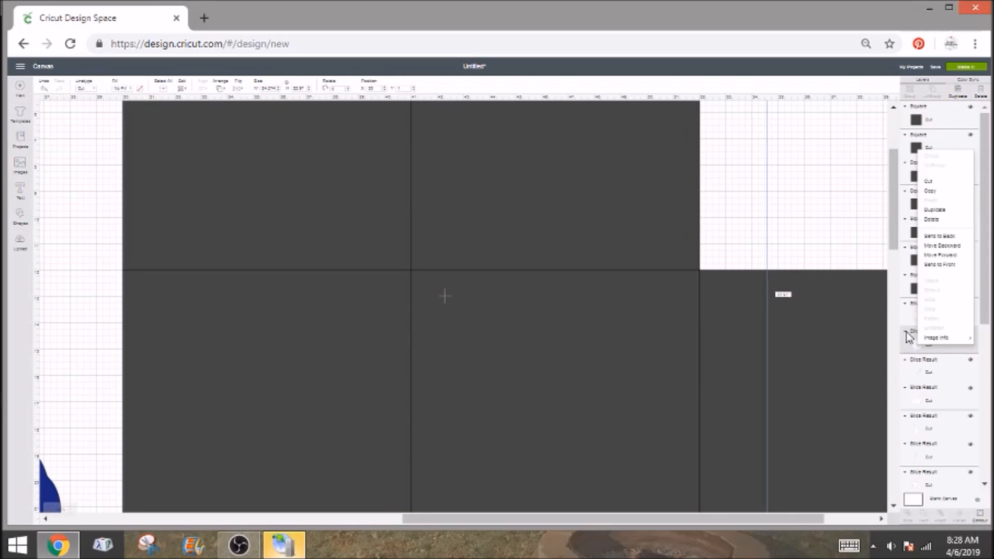
{"action": "left_click", "coordinate": [950, 264]}
{"action": "scroll", "coordinate": [811, 266], "scroll_direction": "up", "scroll_amount": 3}
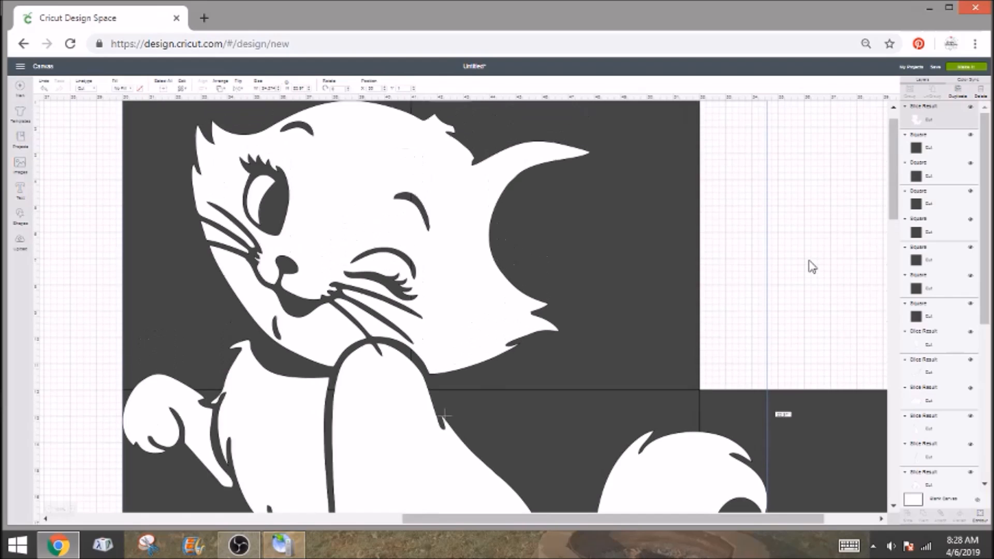
{"action": "scroll", "coordinate": [810, 265], "scroll_direction": "down", "scroll_amount": 5}
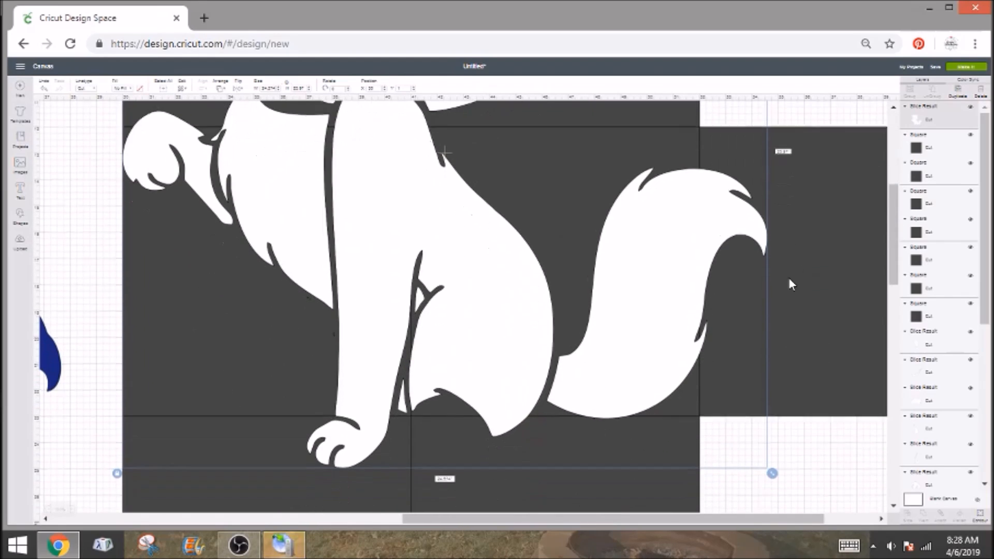
Step: Reposition the cat shape over the grid of squares at about X 30.1, Y 2.5
{"action": "left_click_drag", "start_coordinate": [636, 377], "coordinate": [640, 403]}
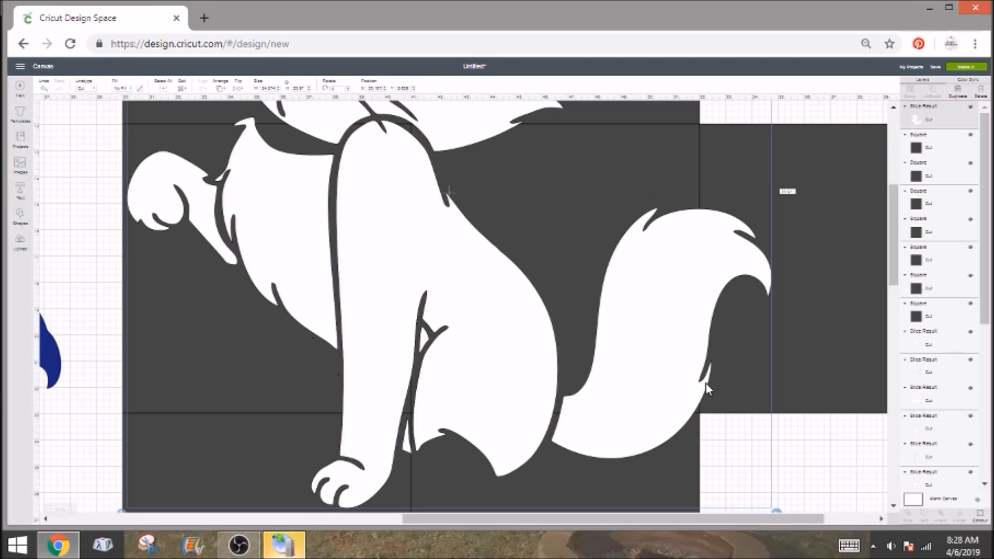
{"action": "scroll", "coordinate": [714, 313], "scroll_direction": "up", "scroll_amount": 3}
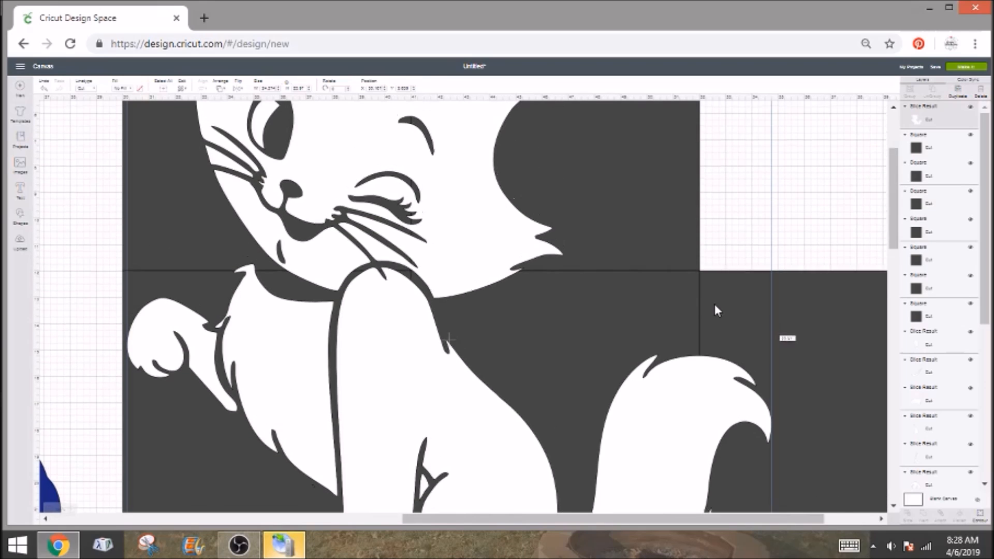
{"action": "scroll", "coordinate": [715, 310], "scroll_direction": "up", "scroll_amount": 3}
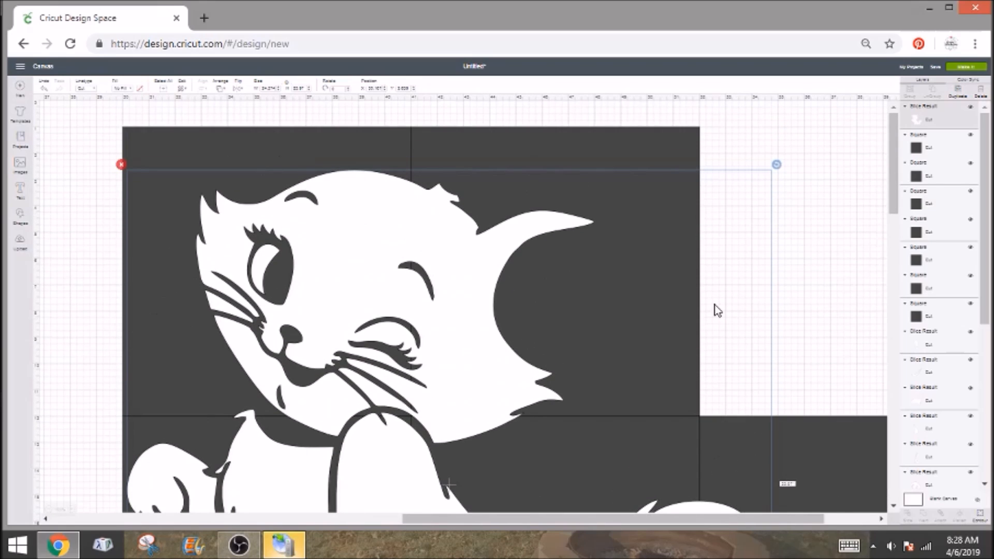
{"action": "scroll", "coordinate": [717, 309], "scroll_direction": "down", "scroll_amount": 6}
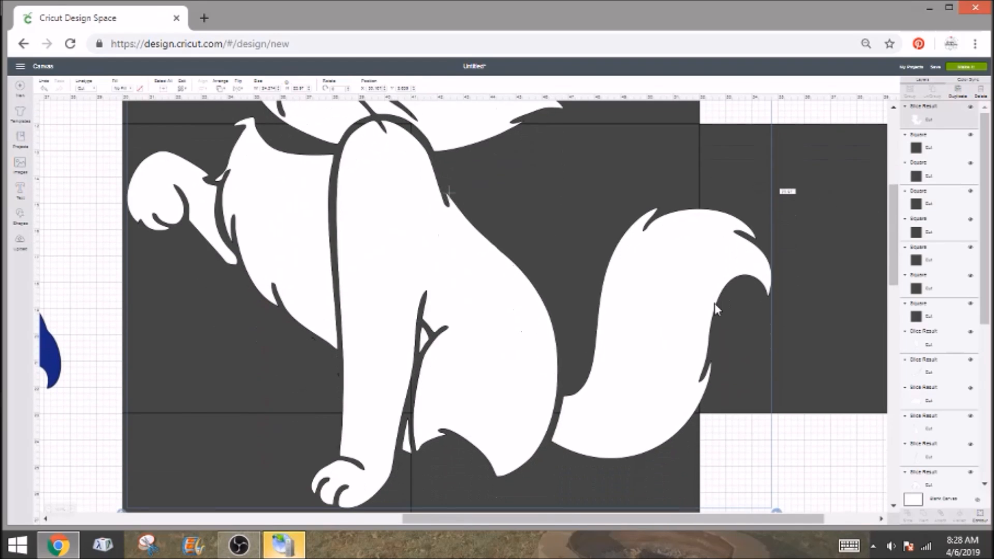
{"action": "scroll", "coordinate": [714, 303], "scroll_direction": "down", "scroll_amount": 2}
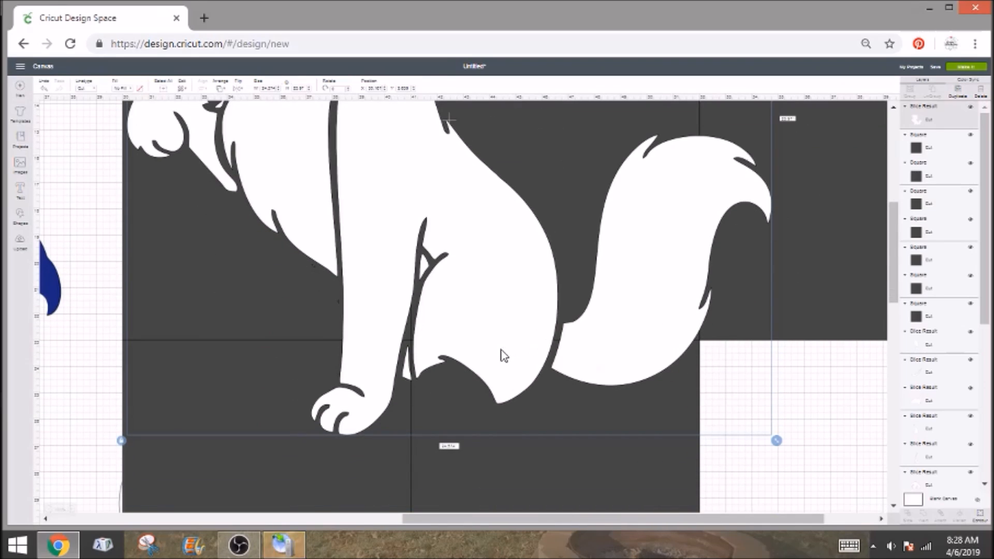
{"action": "left_click_drag", "start_coordinate": [503, 356], "coordinate": [500, 349]}
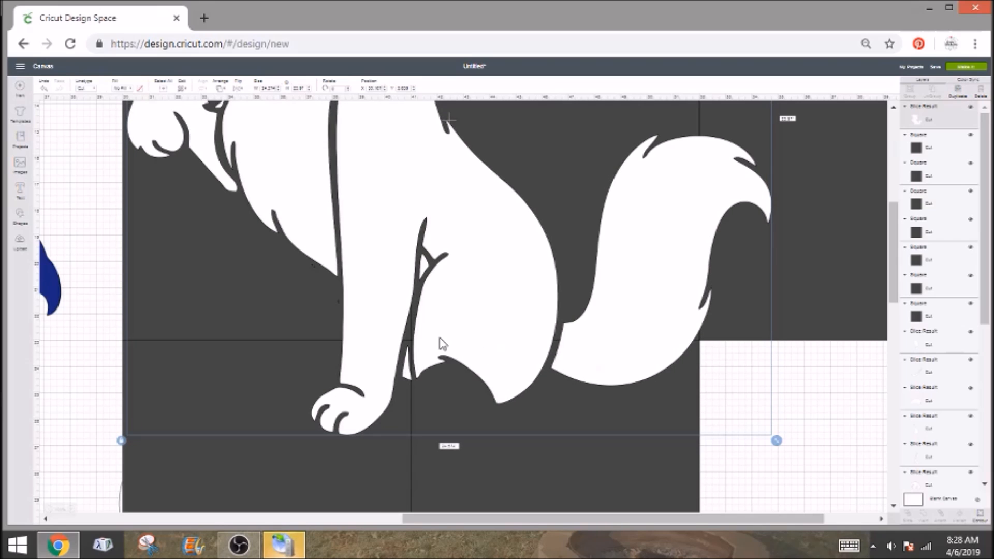
{"action": "left_click_drag", "start_coordinate": [440, 344], "coordinate": [437, 333]}
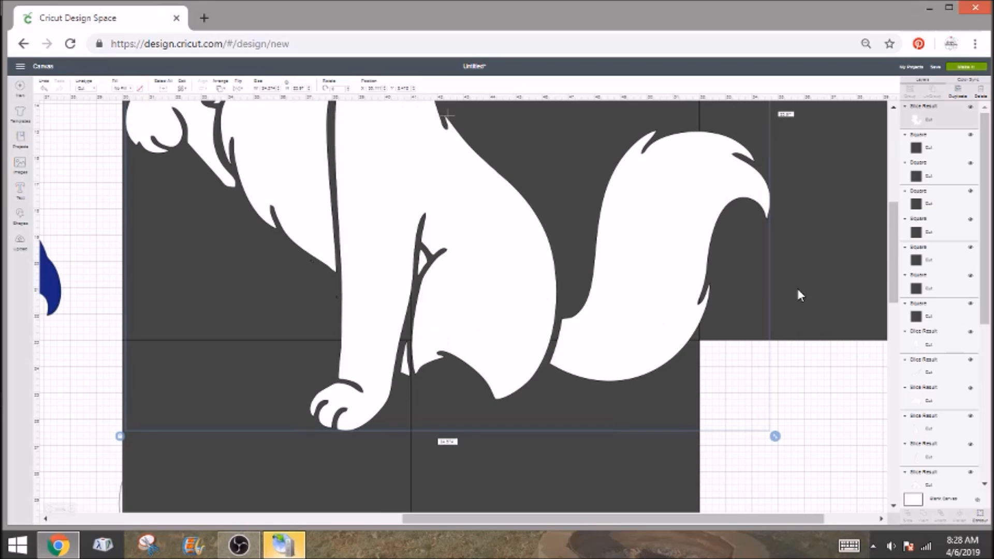
Step: Examine where the edges of the squares cross the cat's head, body, paws and tail
{"action": "scroll", "coordinate": [750, 356], "scroll_direction": "up", "scroll_amount": 5}
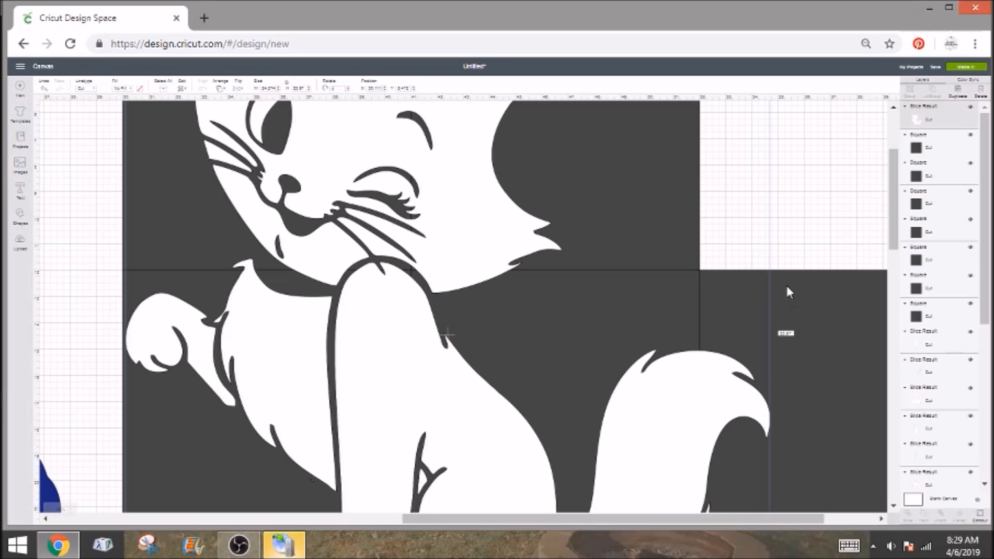
{"action": "scroll", "coordinate": [797, 327], "scroll_direction": "down", "scroll_amount": 3}
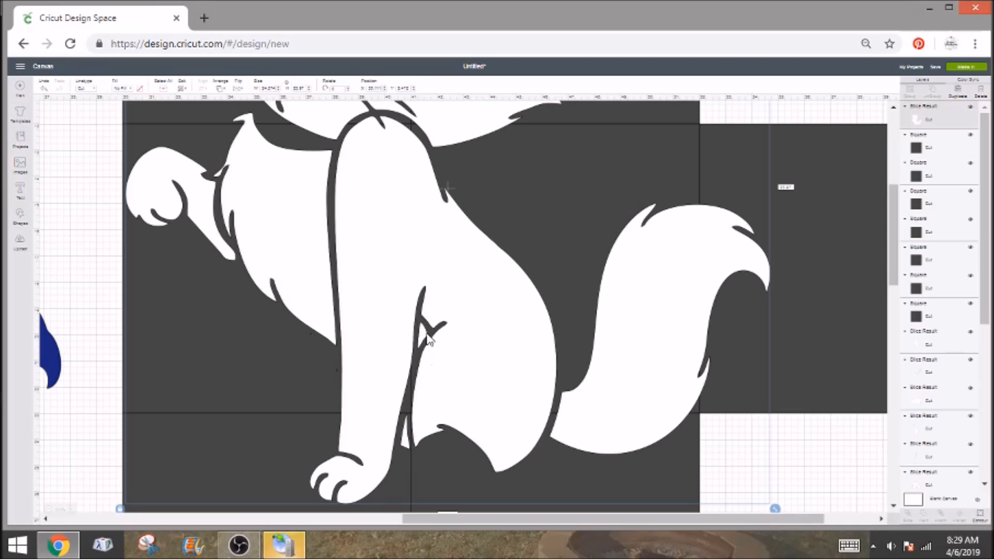
{"action": "scroll", "coordinate": [436, 324], "scroll_direction": "up", "scroll_amount": 3}
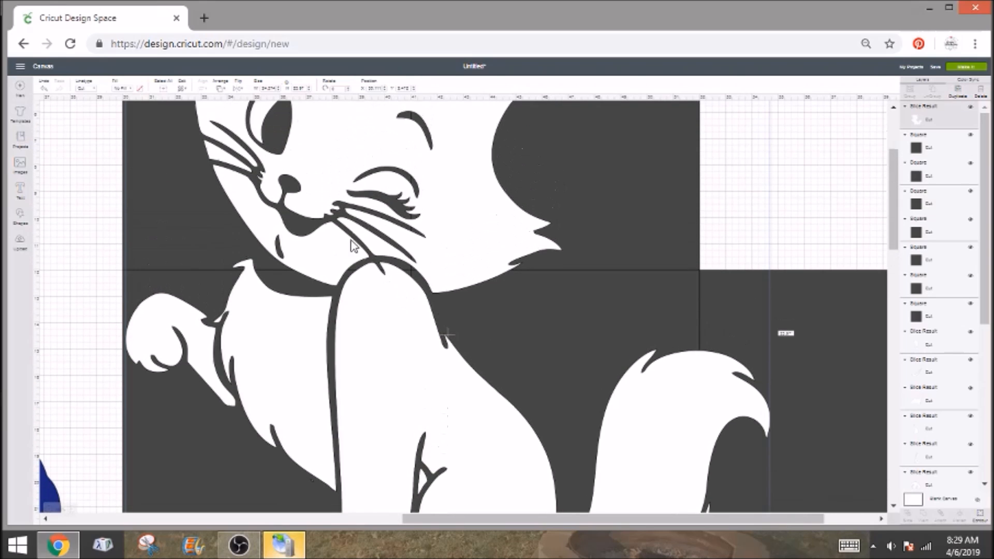
{"action": "scroll", "coordinate": [300, 151], "scroll_direction": "up", "scroll_amount": 3}
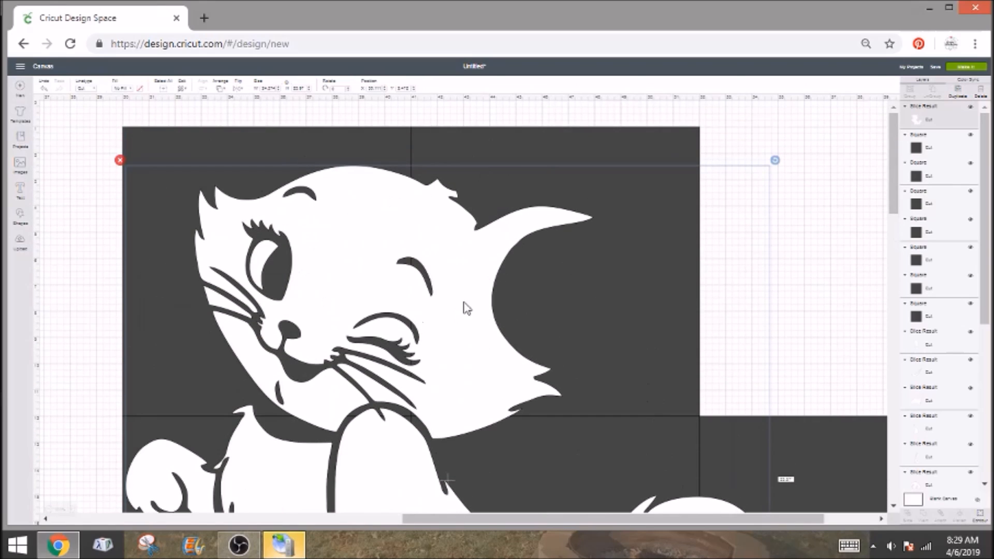
{"action": "scroll", "coordinate": [492, 275], "scroll_direction": "down", "scroll_amount": 1}
{"action": "scroll", "coordinate": [497, 275], "scroll_direction": "down", "scroll_amount": 2}
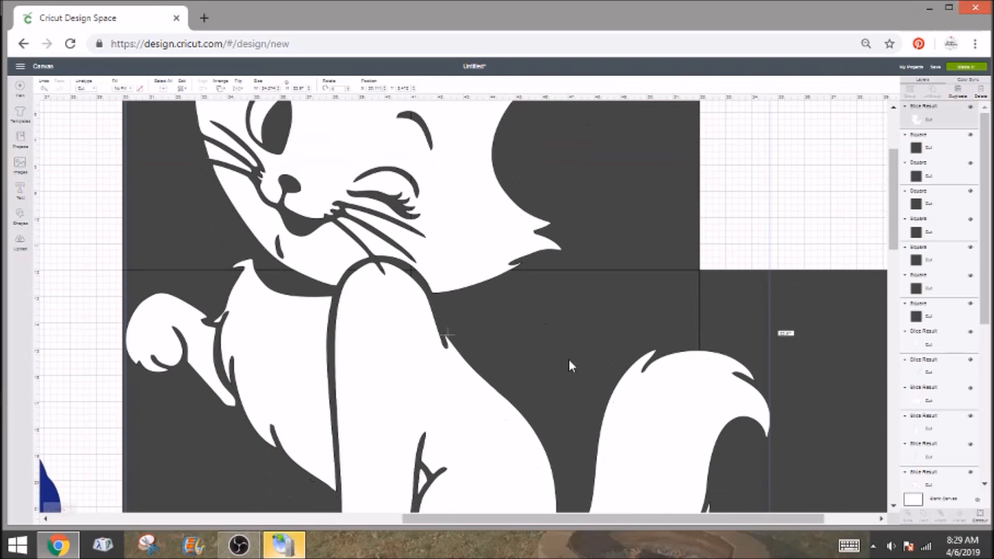
{"action": "scroll", "coordinate": [570, 357], "scroll_direction": "down", "scroll_amount": 3}
{"action": "scroll", "coordinate": [570, 357], "scroll_direction": "up", "scroll_amount": 4}
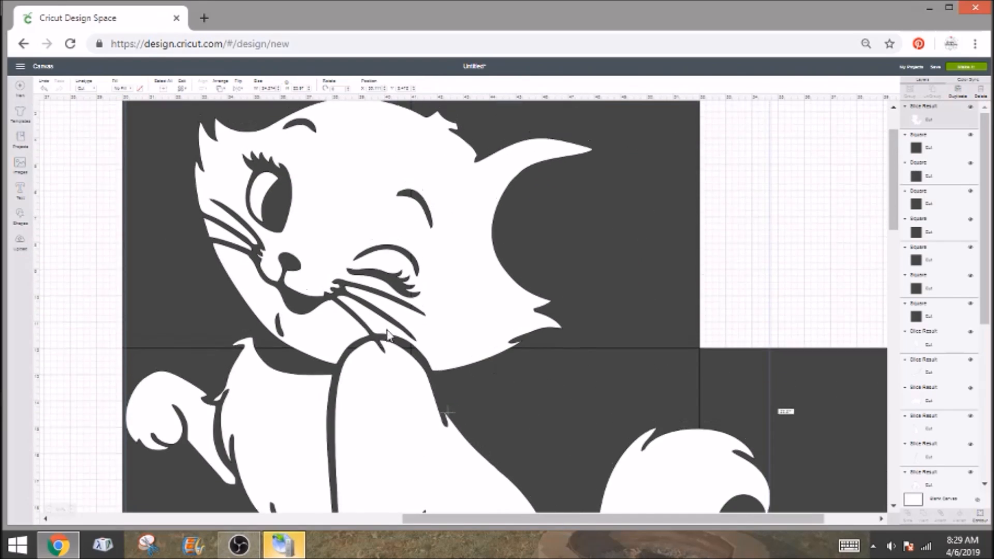
Step: Slice the white cat shape with the upper-left square behind its face
{"action": "scroll", "coordinate": [389, 336], "scroll_direction": "up", "scroll_amount": 2}
{"action": "left_click", "coordinate": [228, 148]}
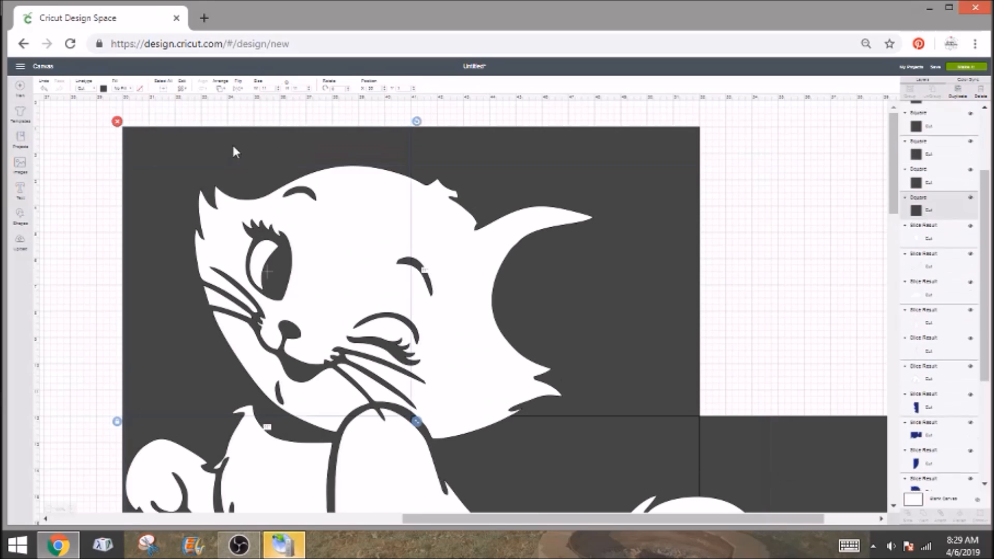
{"action": "left_click", "coordinate": [599, 323], "text": "shift"}
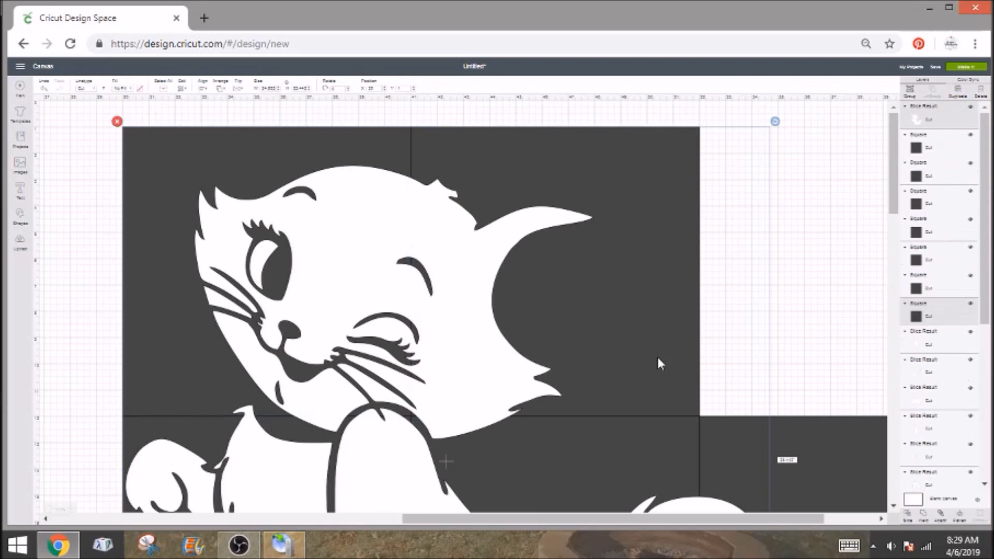
{"action": "left_click", "coordinate": [908, 515]}
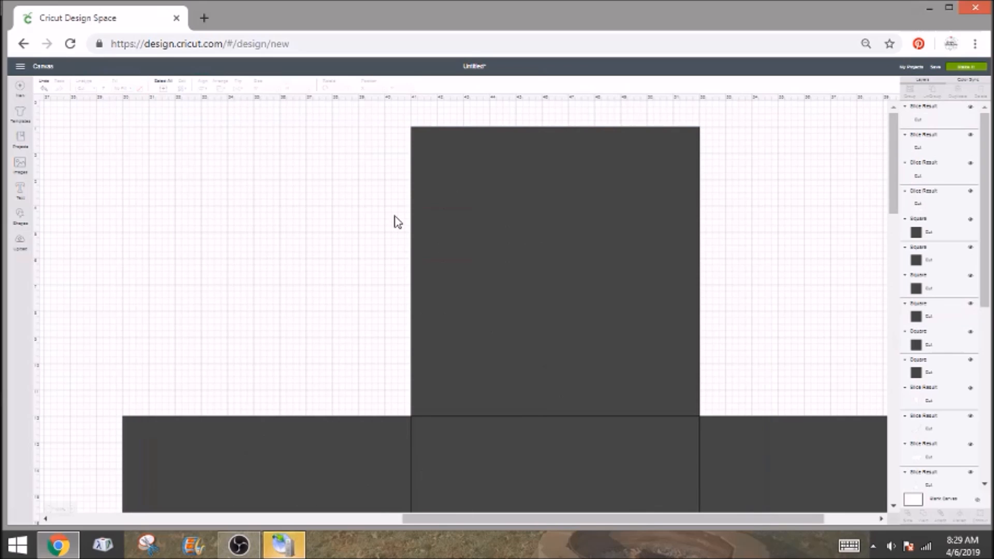
Step: Delete the leftover dark square cut-out and the dark duplicate of the face section, keeping the white face piece
{"action": "left_click", "coordinate": [256, 152]}
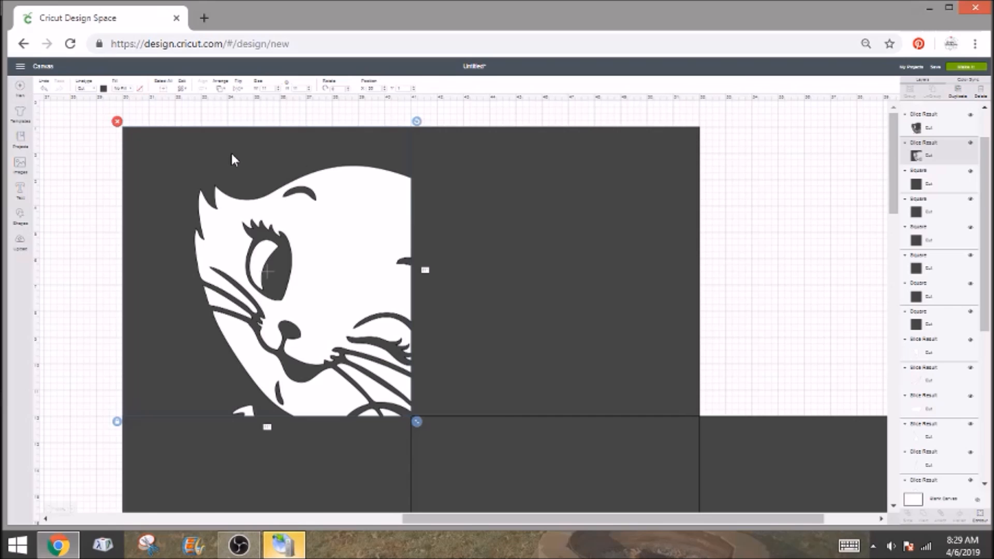
{"action": "key", "text": "Delete"}
{"action": "left_click", "coordinate": [949, 134]}
{"action": "key", "text": "Delete"}
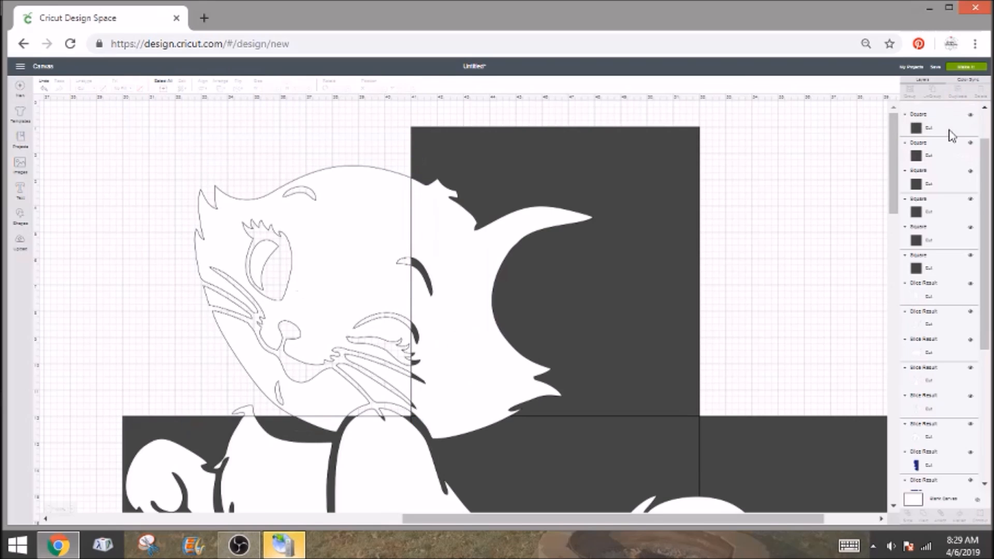
Step: Try to slice the remaining cat shape with the upper-right square behind its ear
{"action": "left_click", "coordinate": [414, 473]}
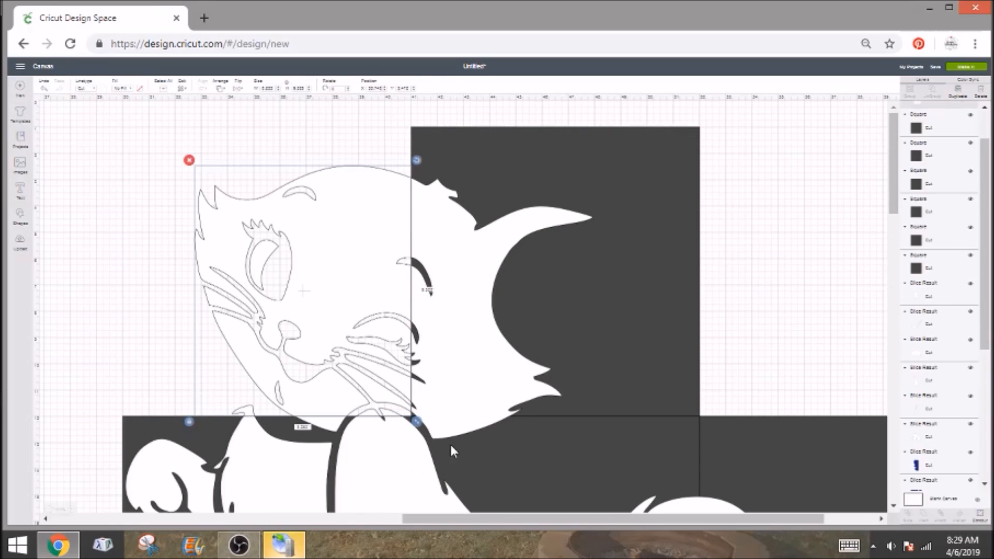
{"action": "left_click", "coordinate": [698, 150], "text": "shift"}
{"action": "left_click", "coordinate": [905, 520]}
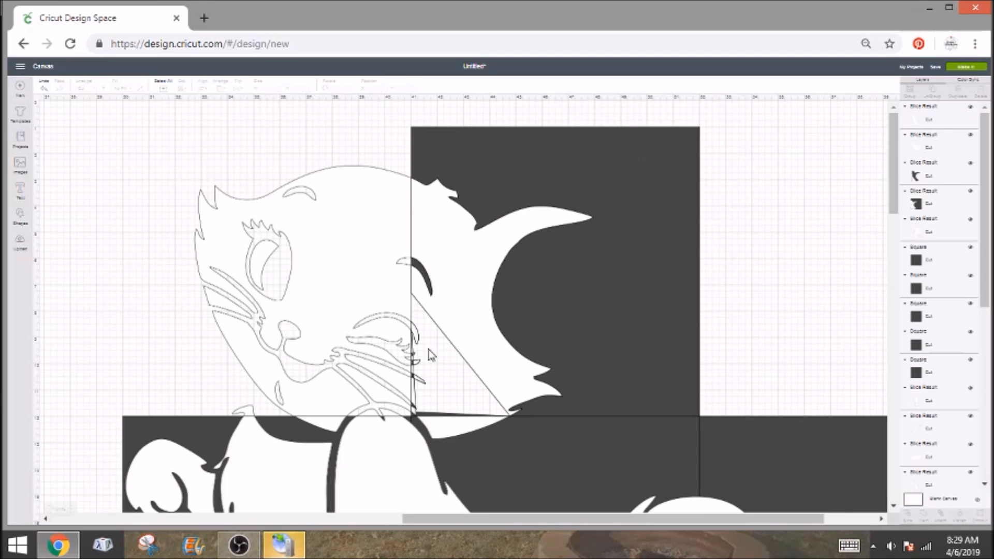
Step: Spread the ear slice pieces apart on the canvas and fill the white ear piece with pink
{"action": "left_click_drag", "start_coordinate": [612, 313], "coordinate": [762, 300]}
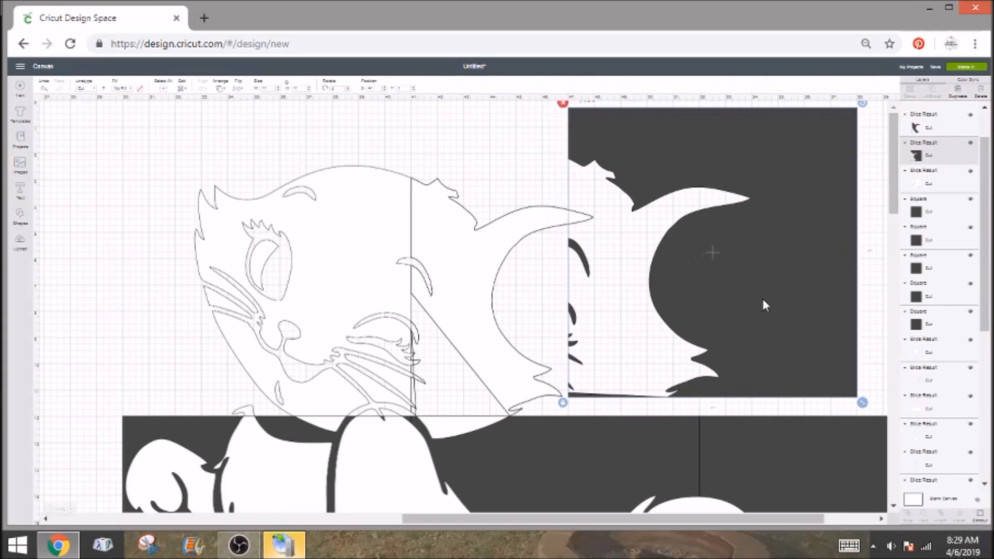
{"action": "left_click_drag", "start_coordinate": [520, 367], "coordinate": [212, 344]}
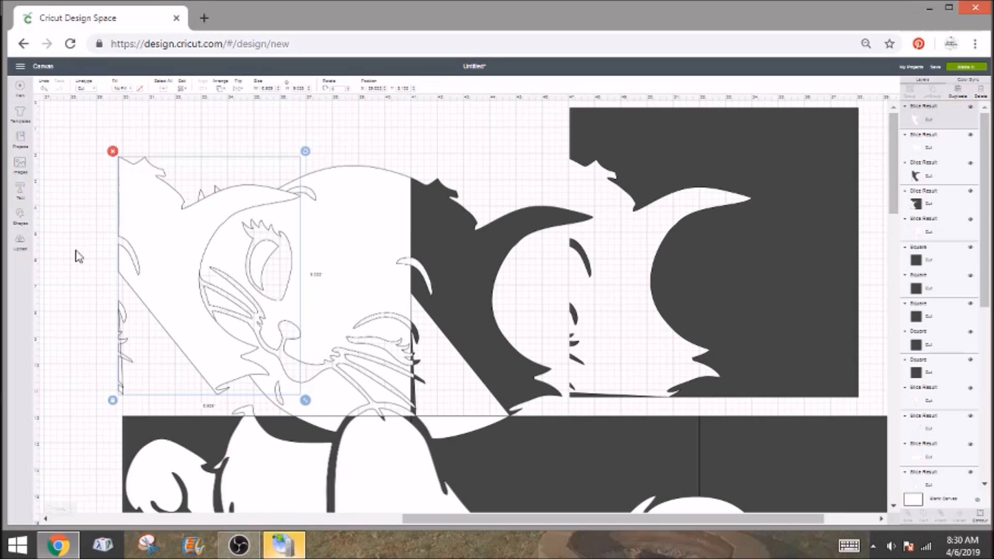
{"action": "left_click", "coordinate": [122, 89]}
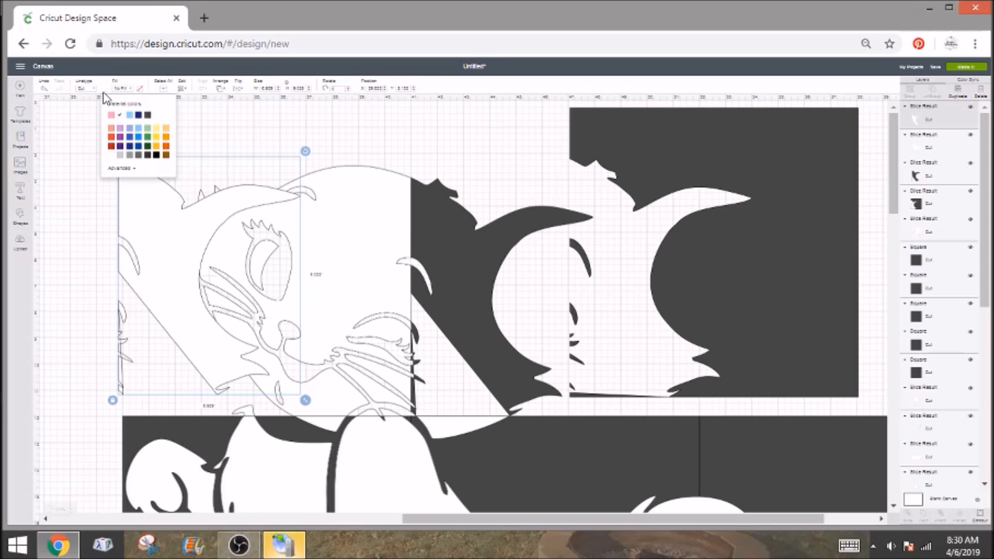
{"action": "left_click", "coordinate": [112, 116]}
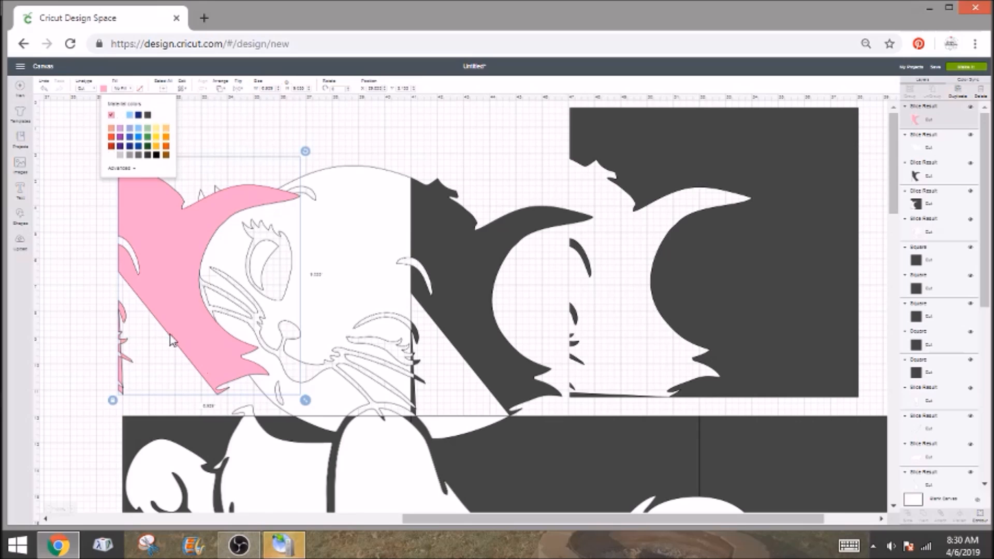
Step: Undo the pink fill, the moved pieces and the slice of the upper-right square
{"action": "left_click", "coordinate": [45, 88]}
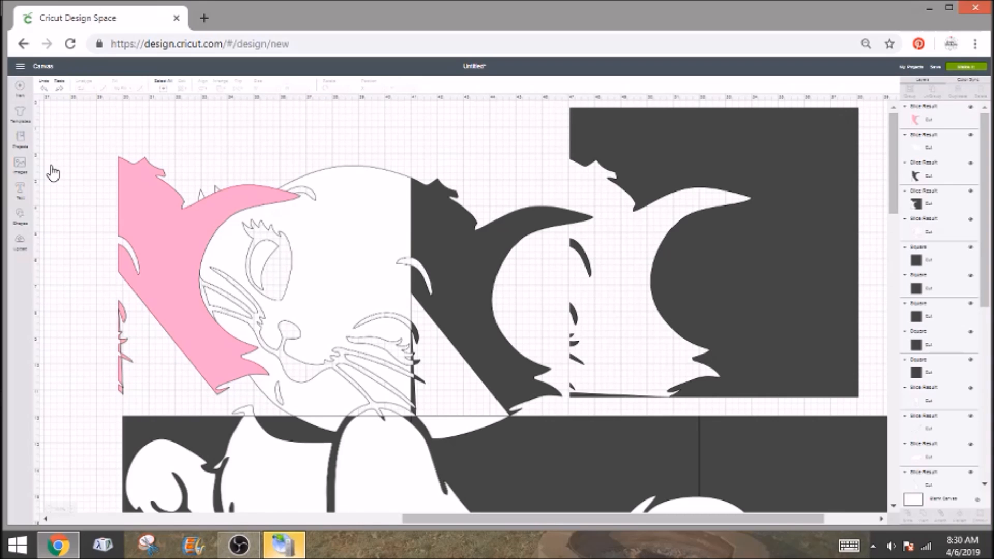
{"action": "left_click", "coordinate": [44, 88]}
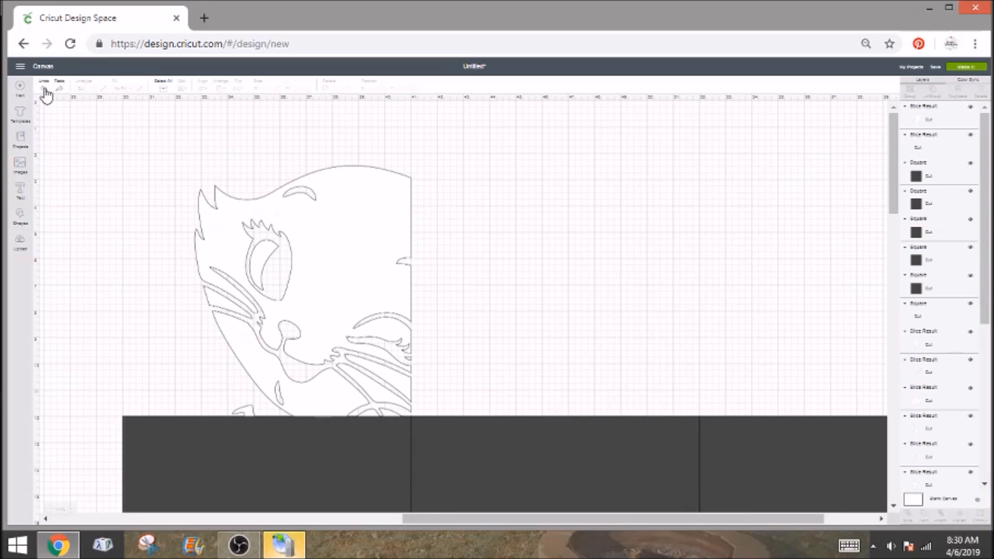
{"action": "left_click_drag", "start_coordinate": [263, 230], "coordinate": [496, 258]}
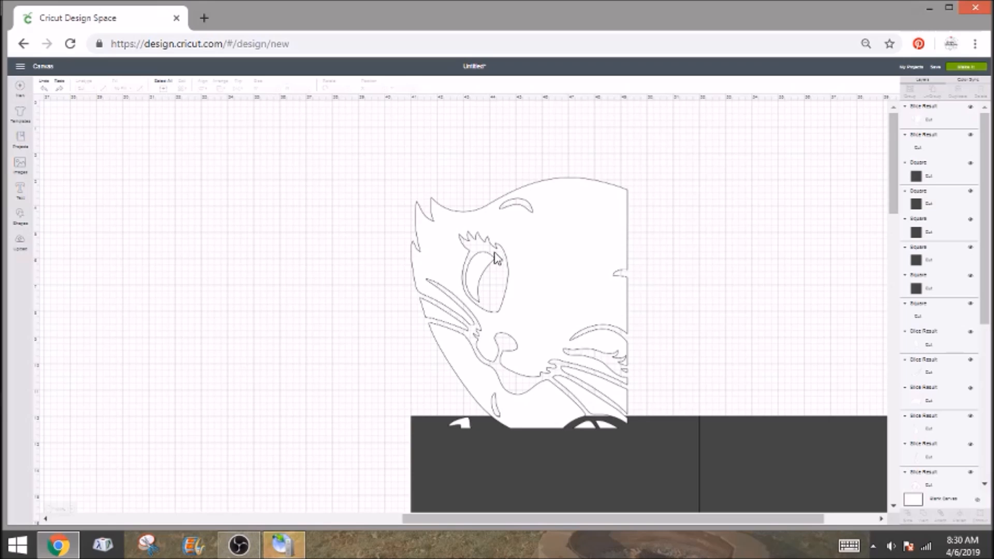
{"action": "key", "text": "ctrl+z"}
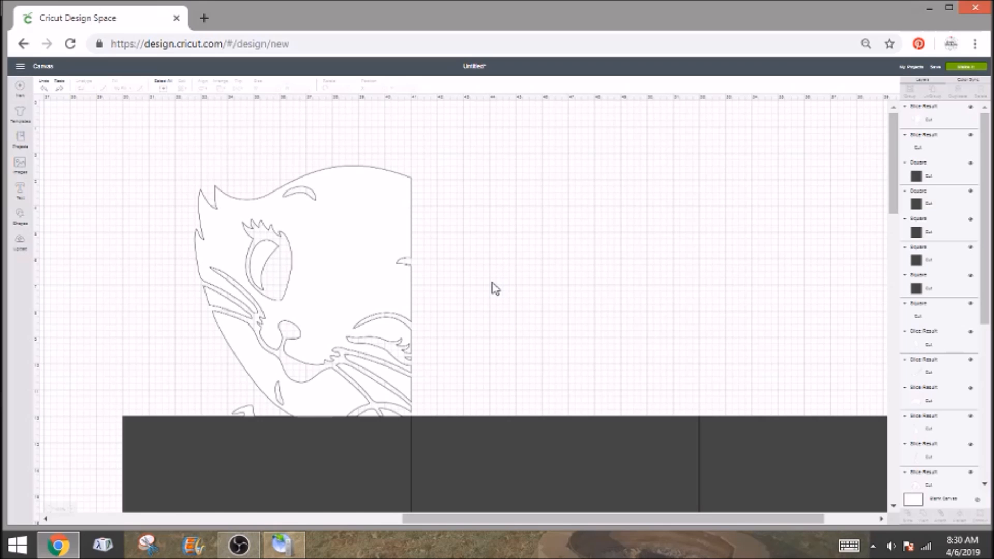
Step: Bring up the Canon Inkjet Printer/Scanner/Fax Extended Survey Program window and close it without agreeing
{"action": "mouse_move", "coordinate": [296, 553]}
{"action": "left_click", "coordinate": [297, 552]}
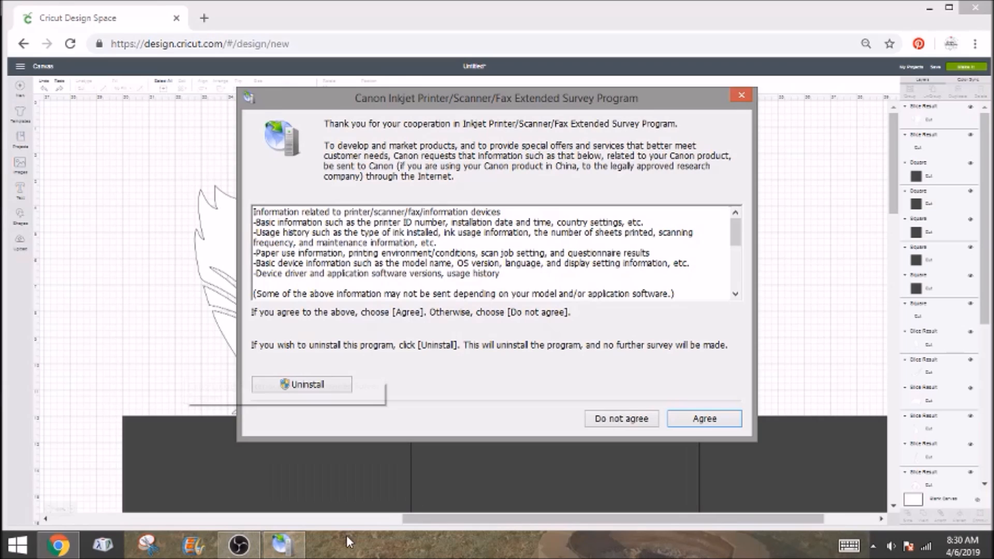
{"action": "left_click", "coordinate": [739, 94]}
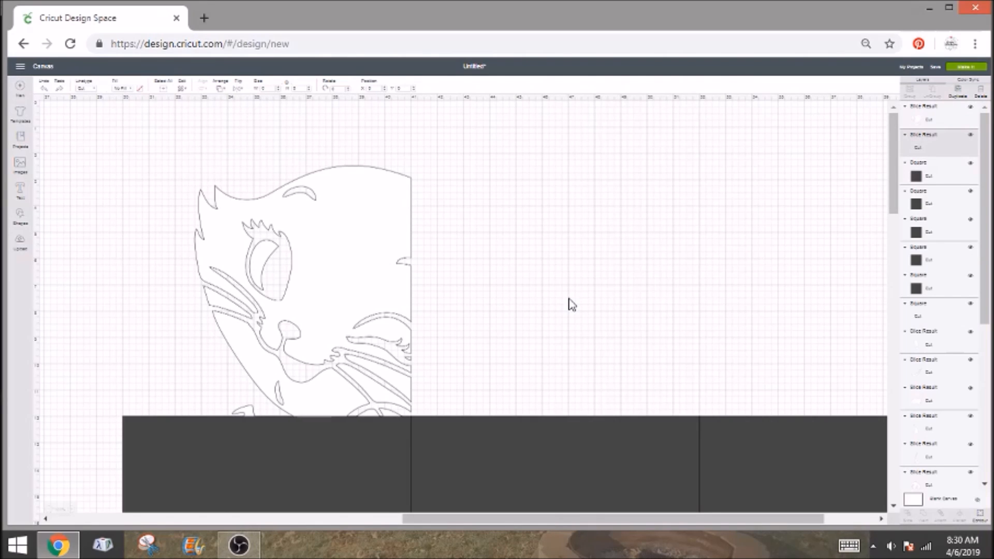
{"action": "scroll", "coordinate": [528, 424], "scroll_direction": "down", "scroll_amount": 2}
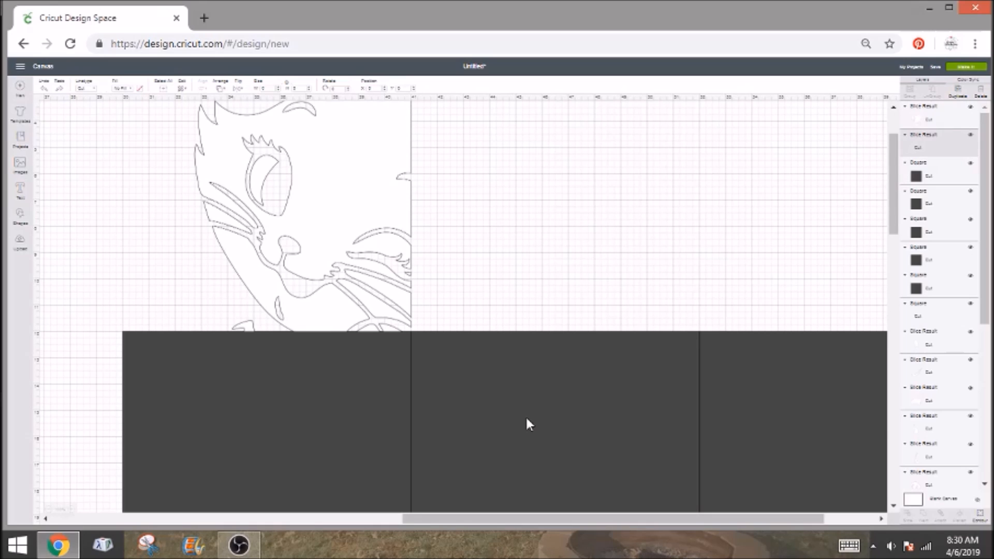
{"action": "scroll", "coordinate": [526, 419], "scroll_direction": "down", "scroll_amount": 4}
{"action": "scroll", "coordinate": [526, 419], "scroll_direction": "up", "scroll_amount": 4}
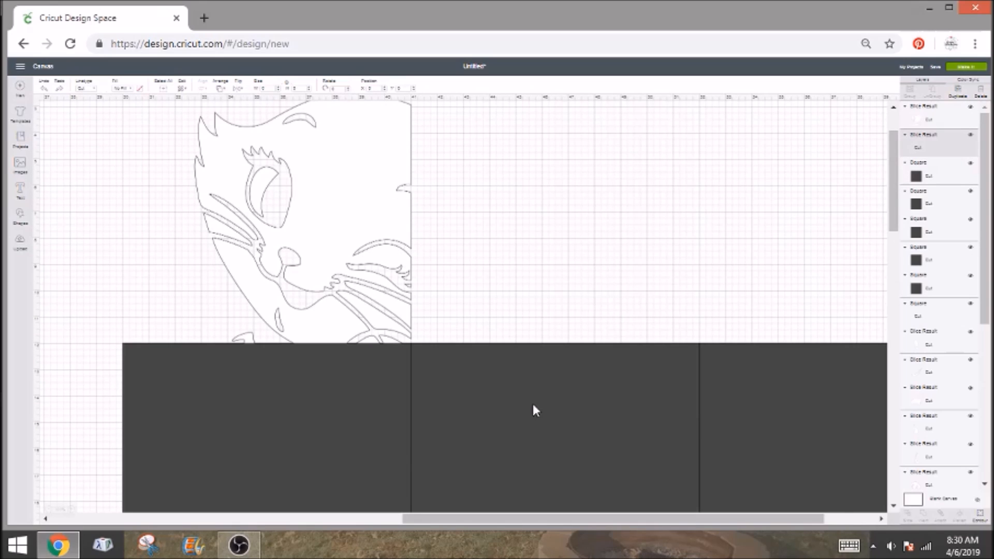
{"action": "scroll", "coordinate": [534, 408], "scroll_direction": "up", "scroll_amount": 2}
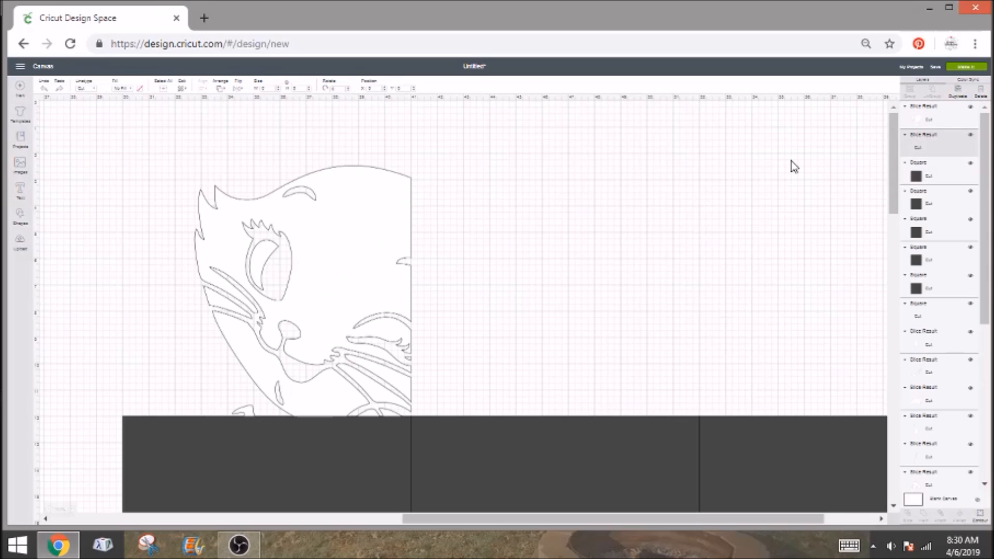
{"action": "key", "text": "ctrl+z"}
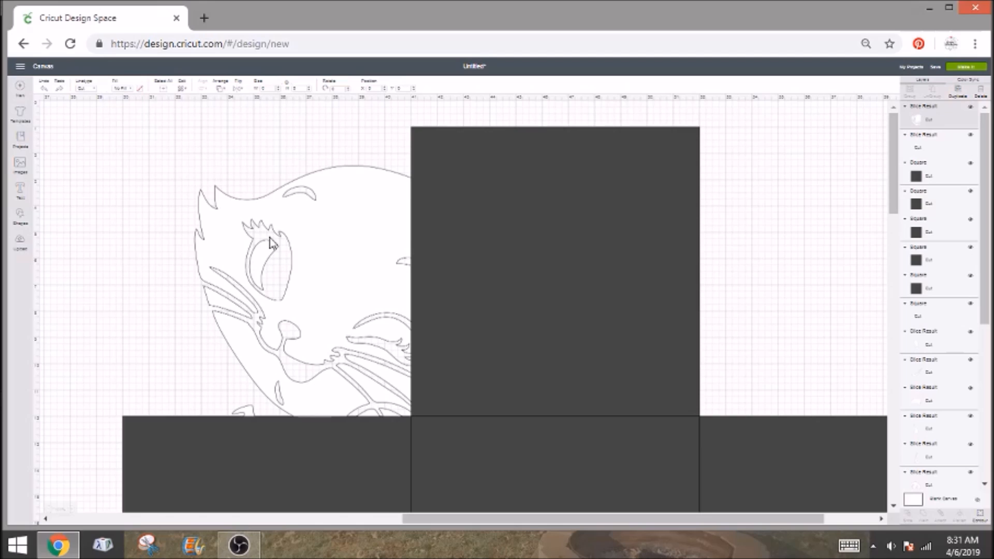
{"action": "left_click", "coordinate": [271, 244]}
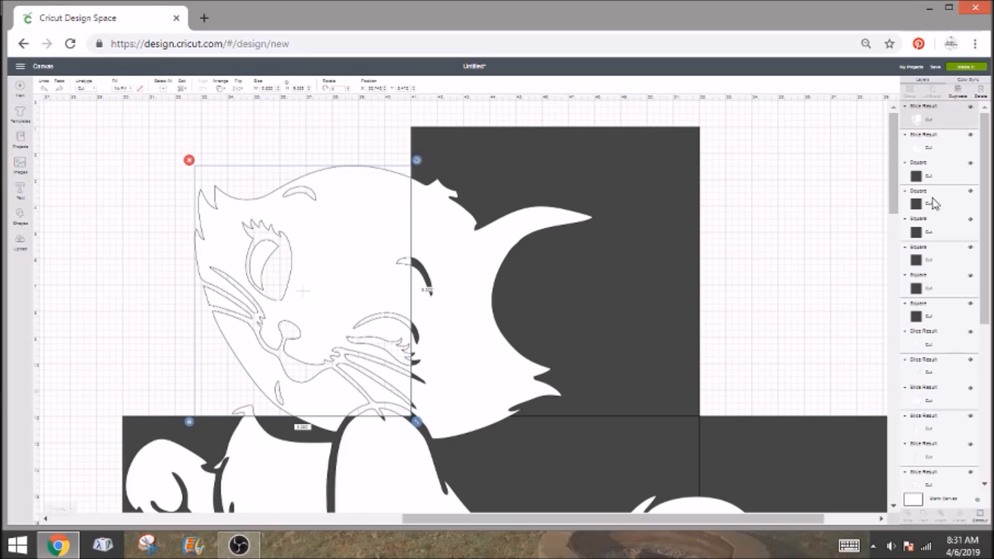
Step: Slice the remaining cat shape with the rightmost square behind the tail tip
{"action": "scroll", "coordinate": [518, 352], "scroll_direction": "down", "scroll_amount": 2}
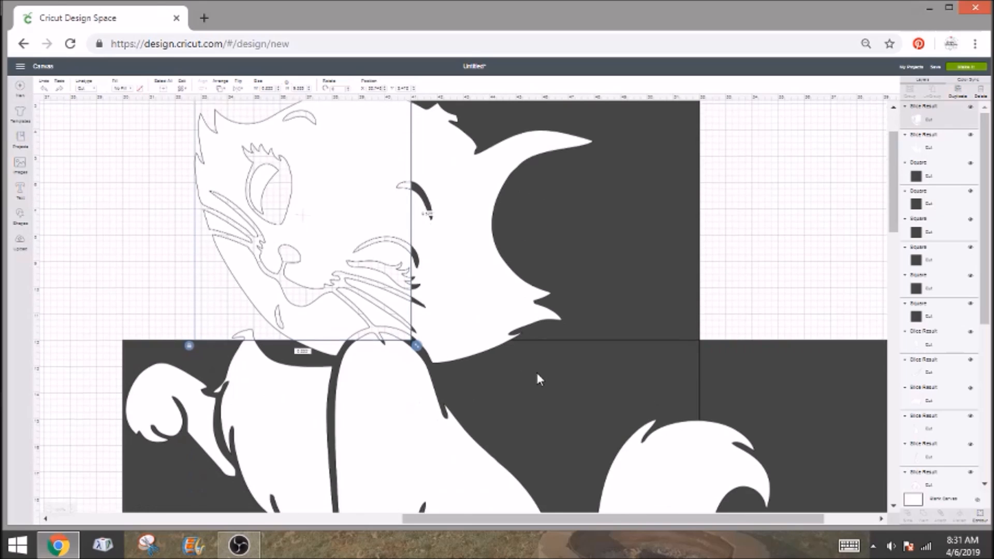
{"action": "scroll", "coordinate": [538, 374], "scroll_direction": "down", "scroll_amount": 2}
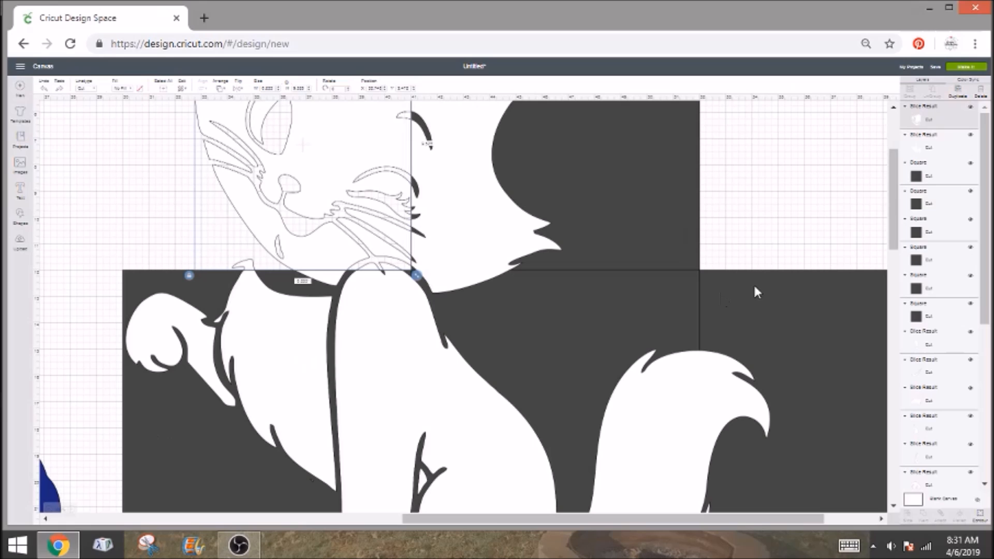
{"action": "left_click", "coordinate": [860, 323]}
{"action": "scroll", "coordinate": [774, 365], "scroll_direction": "down", "scroll_amount": 2}
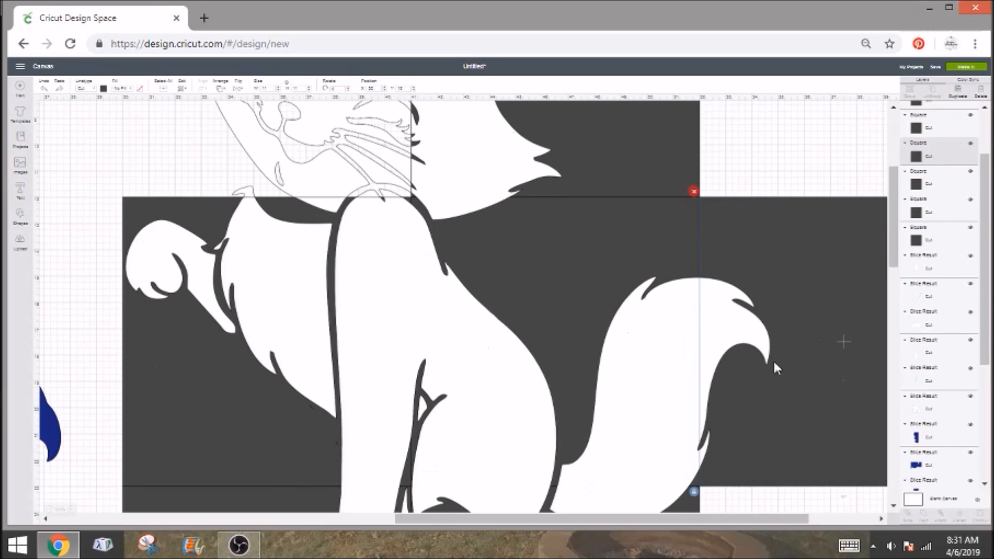
{"action": "left_click", "coordinate": [661, 412], "text": "shift"}
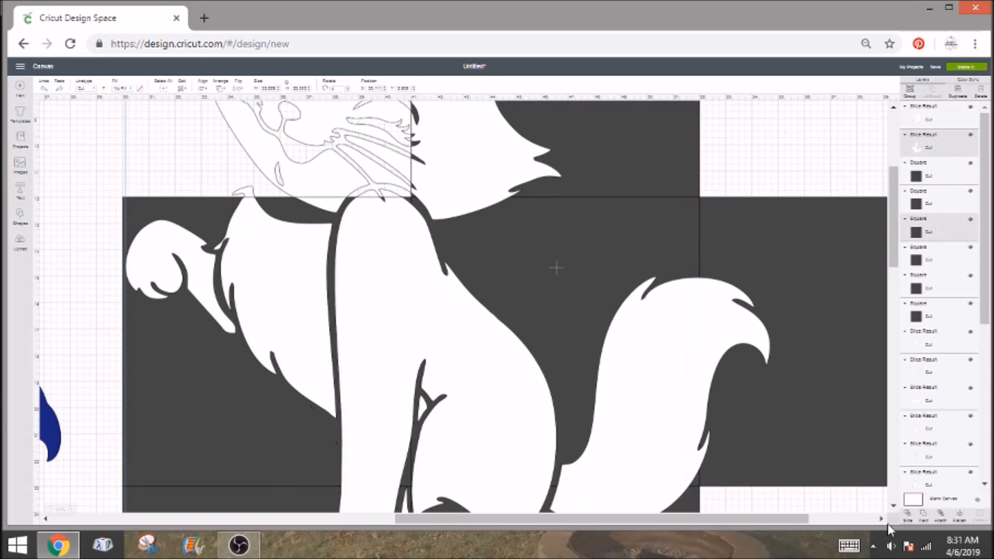
{"action": "left_click", "coordinate": [907, 518]}
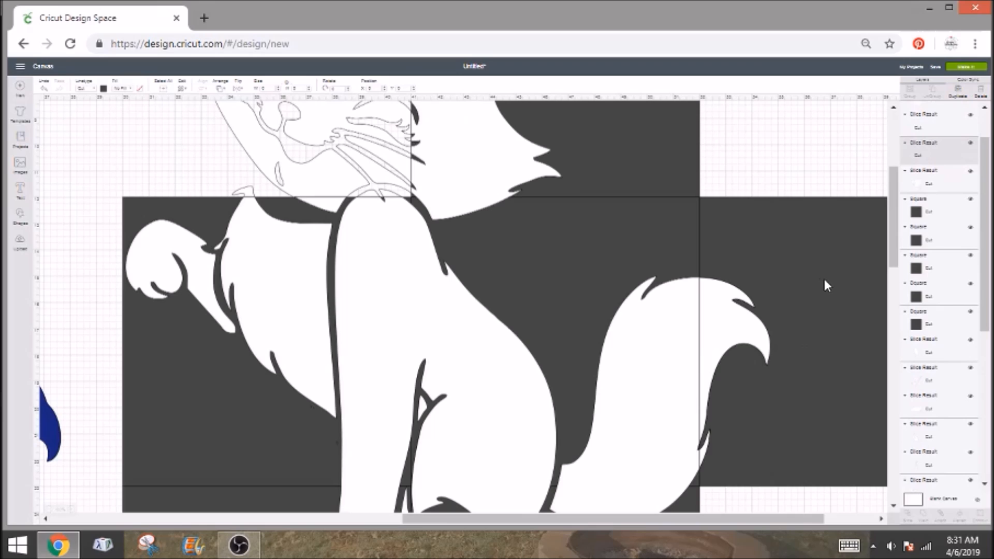
Step: Delete the leftover dark square cut-out and the dark duplicate of the tail tip
{"action": "left_click_drag", "start_coordinate": [824, 280], "coordinate": [833, 290]}
{"action": "left_click", "coordinate": [837, 313]}
{"action": "key", "text": "Delete"}
{"action": "scroll", "coordinate": [947, 178], "scroll_direction": "up", "scroll_amount": 1}
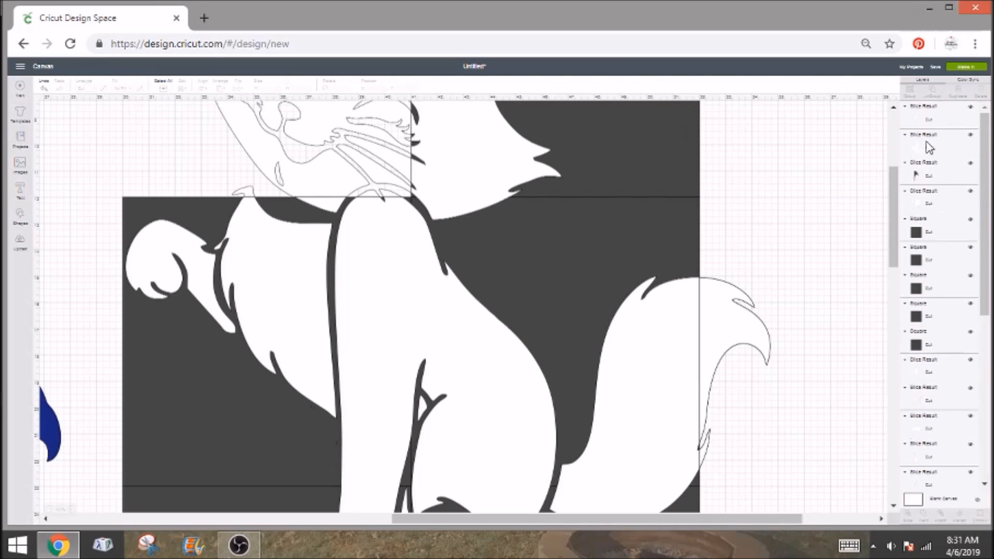
{"action": "left_click", "coordinate": [948, 180]}
{"action": "left_click", "coordinate": [948, 180]}
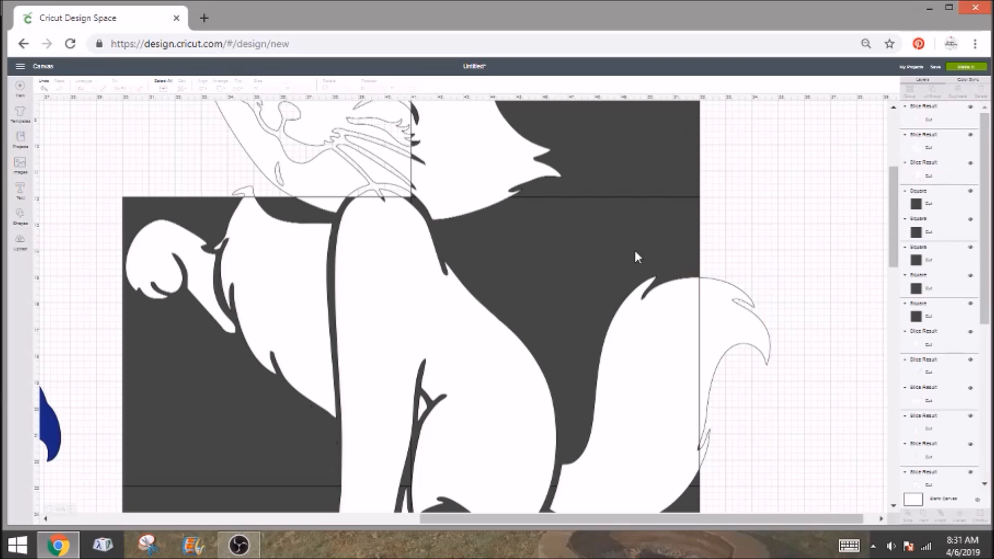
Step: Slice the remaining white cat shape with the upper-right square behind its ear
{"action": "left_click", "coordinate": [944, 149]}
{"action": "scroll", "coordinate": [875, 234], "scroll_direction": "down", "scroll_amount": 3}
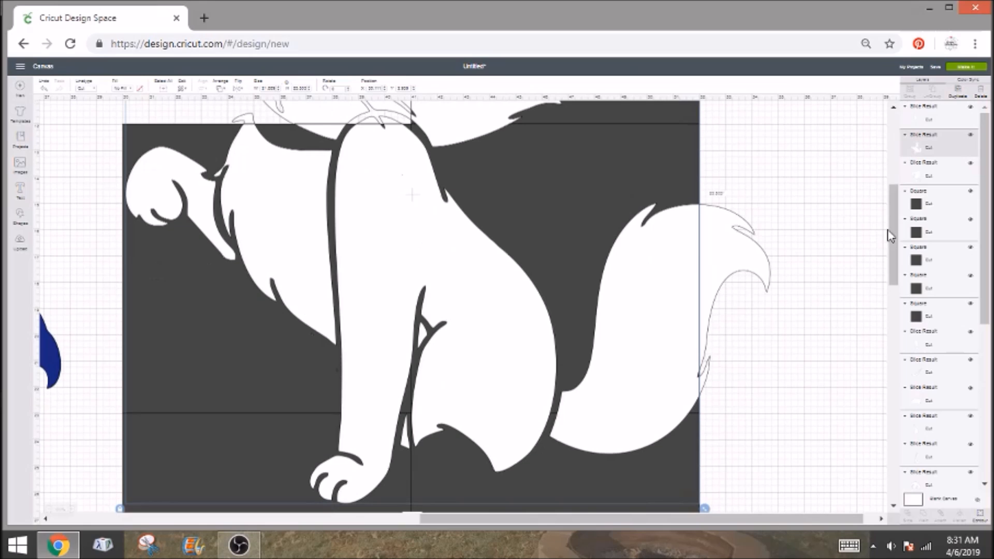
{"action": "left_click", "coordinate": [929, 322]}
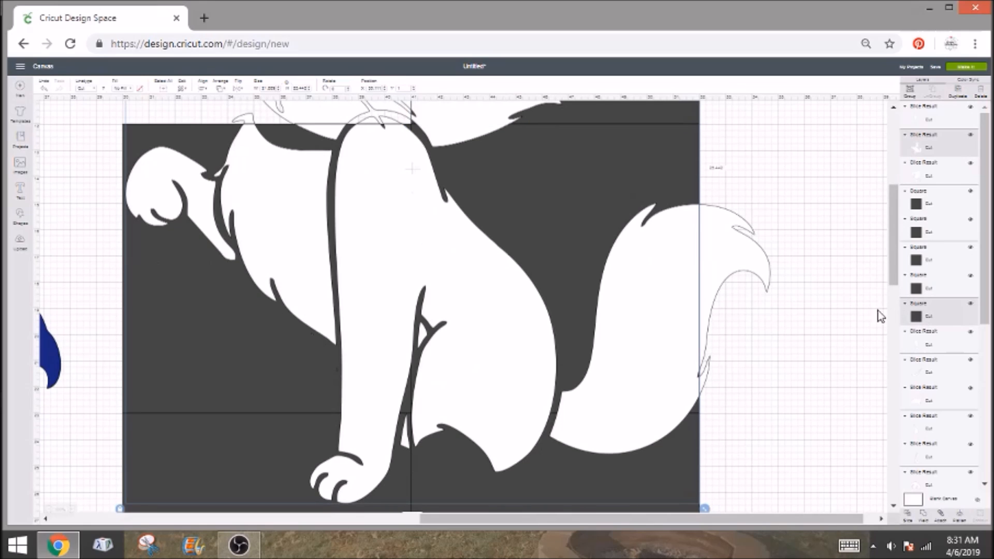
{"action": "scroll", "coordinate": [835, 322], "scroll_direction": "down", "scroll_amount": 6}
{"action": "scroll", "coordinate": [834, 322], "scroll_direction": "up", "scroll_amount": 10}
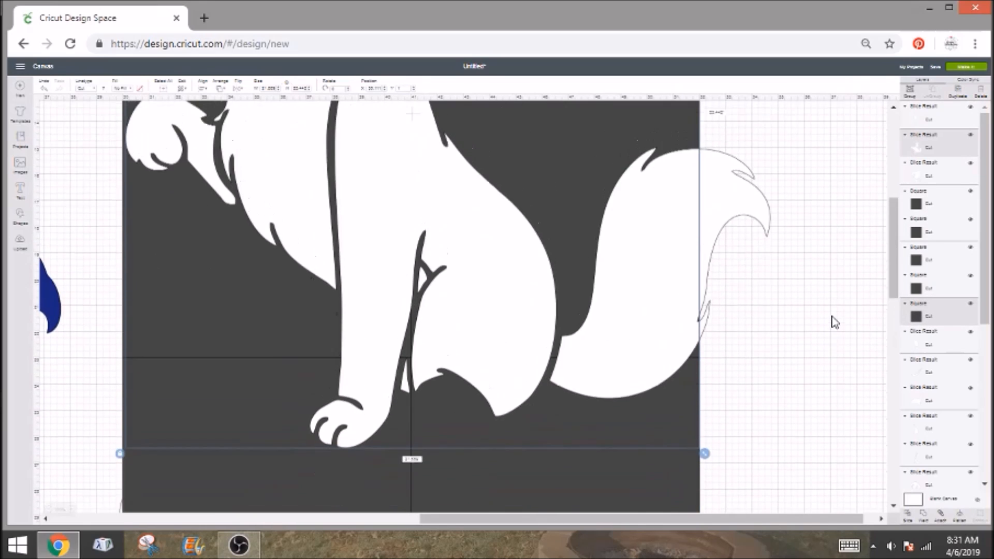
{"action": "scroll", "coordinate": [834, 322], "scroll_direction": "down", "scroll_amount": 15}
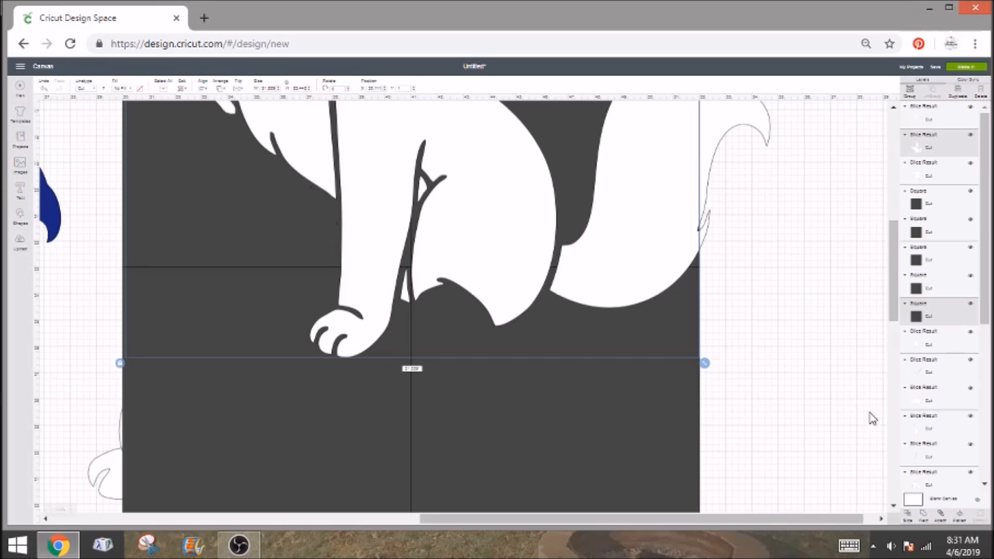
{"action": "scroll", "coordinate": [872, 418], "scroll_direction": "up", "scroll_amount": 3}
{"action": "scroll", "coordinate": [872, 418], "scroll_direction": "up", "scroll_amount": 6}
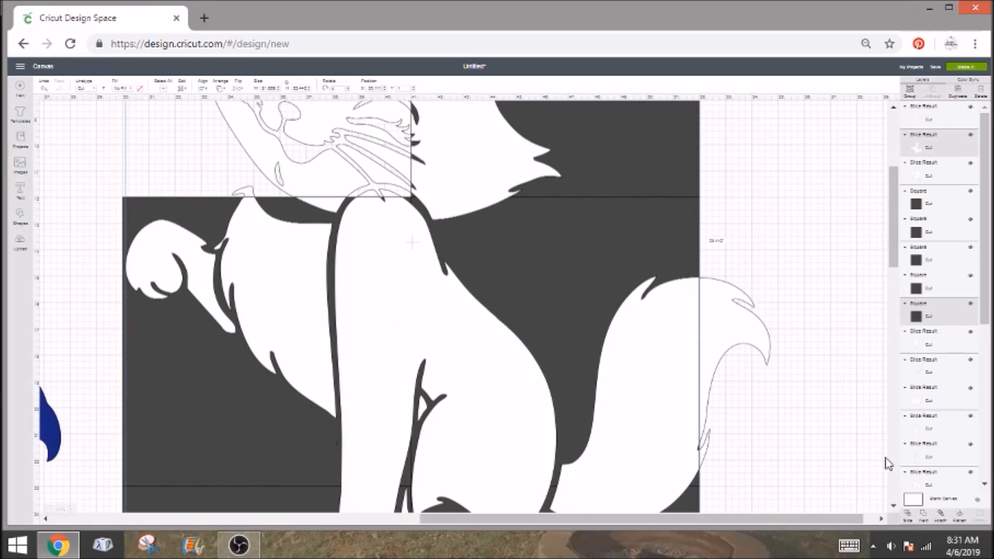
{"action": "left_click", "coordinate": [915, 521]}
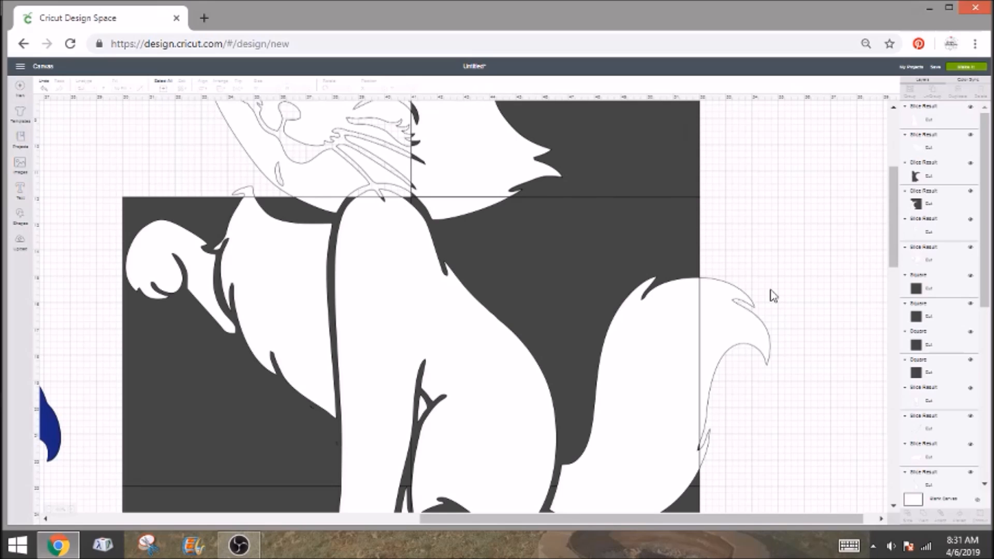
Step: Move the cut tail tip off the cat body and up into the empty area beside the head
{"action": "left_click", "coordinate": [929, 207]}
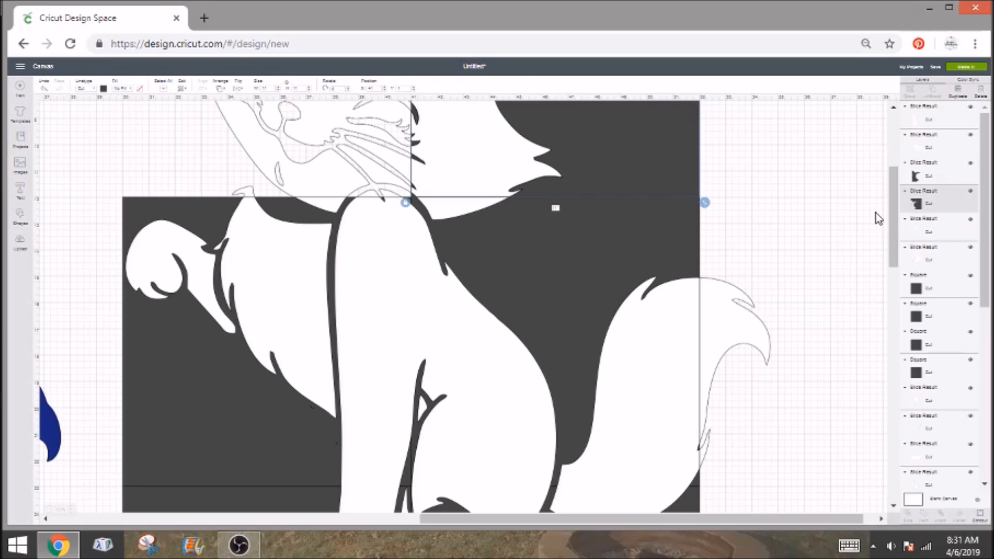
{"action": "scroll", "coordinate": [562, 230], "scroll_direction": "down", "scroll_amount": 3}
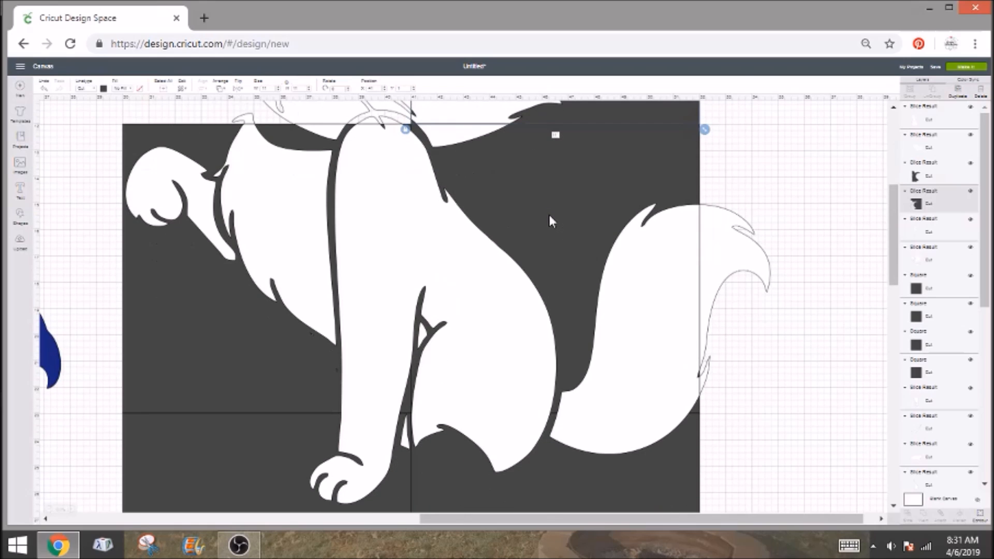
{"action": "left_click", "coordinate": [551, 217]}
{"action": "left_click_drag", "start_coordinate": [551, 215], "coordinate": [563, 245]}
{"action": "left_click_drag", "start_coordinate": [748, 290], "coordinate": [804, 223]}
{"action": "scroll", "coordinate": [804, 223], "scroll_direction": "up", "scroll_amount": 5}
{"action": "left_click_drag", "start_coordinate": [787, 370], "coordinate": [772, 196]}
Step: Delete the dark leftover square and dark ear duplicate, setting the white ear section back against the face
{"action": "left_click_drag", "start_coordinate": [586, 291], "coordinate": [462, 278]}
{"action": "left_click", "coordinate": [615, 242]}
{"action": "key", "text": "Delete"}
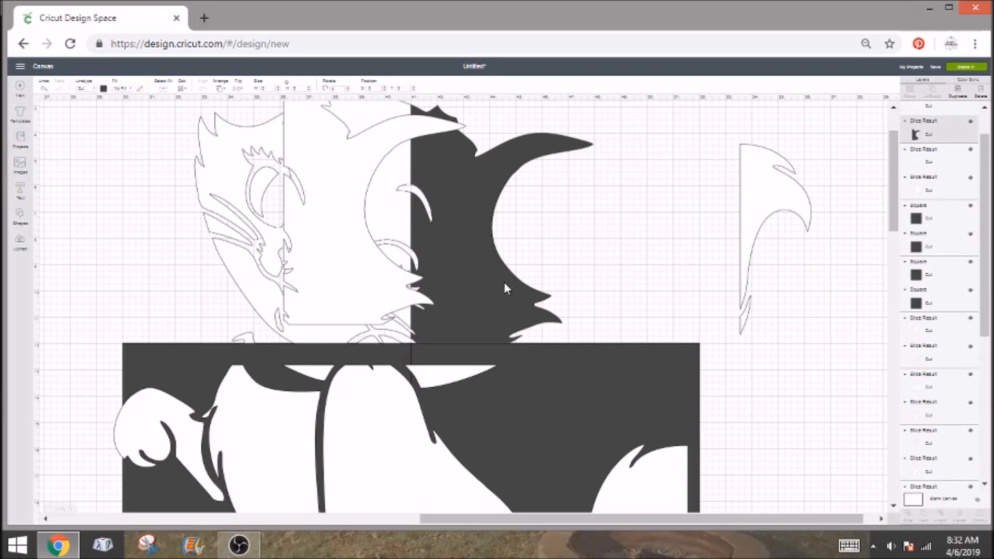
{"action": "key", "text": "Delete"}
{"action": "left_click_drag", "start_coordinate": [396, 304], "coordinate": [519, 327]}
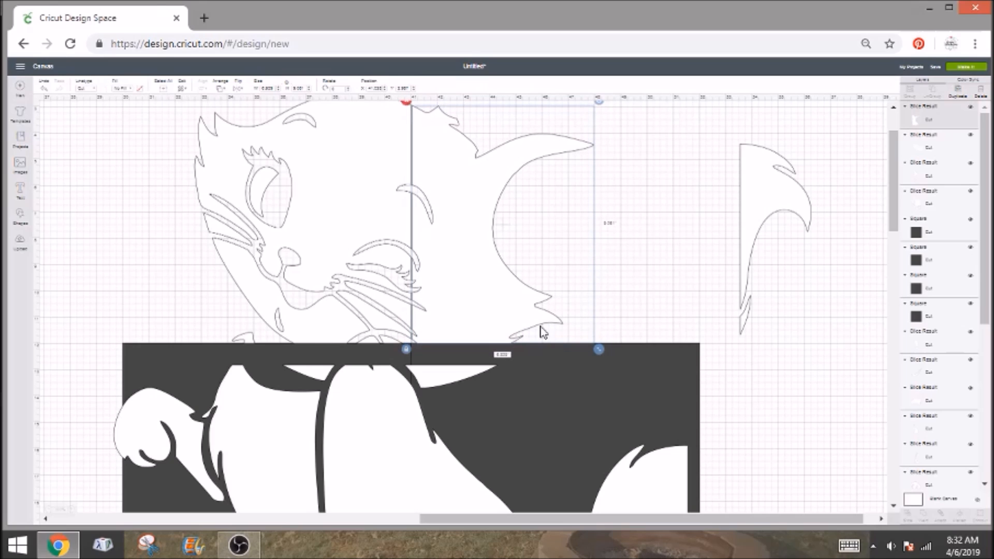
Step: Move the cut tail tip closer to the ear section
{"action": "scroll", "coordinate": [542, 331], "scroll_direction": "down", "scroll_amount": 2}
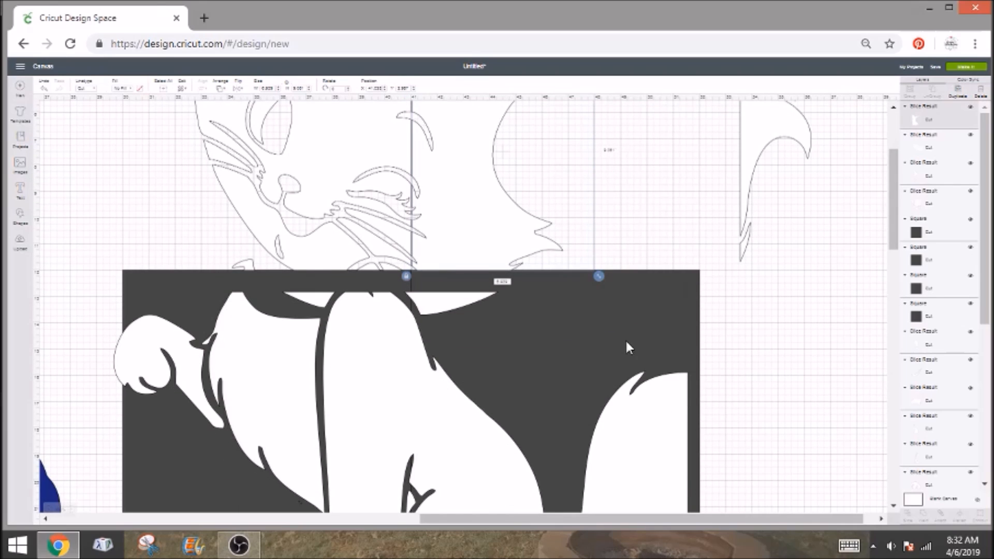
{"action": "scroll", "coordinate": [627, 347], "scroll_direction": "down", "scroll_amount": 2}
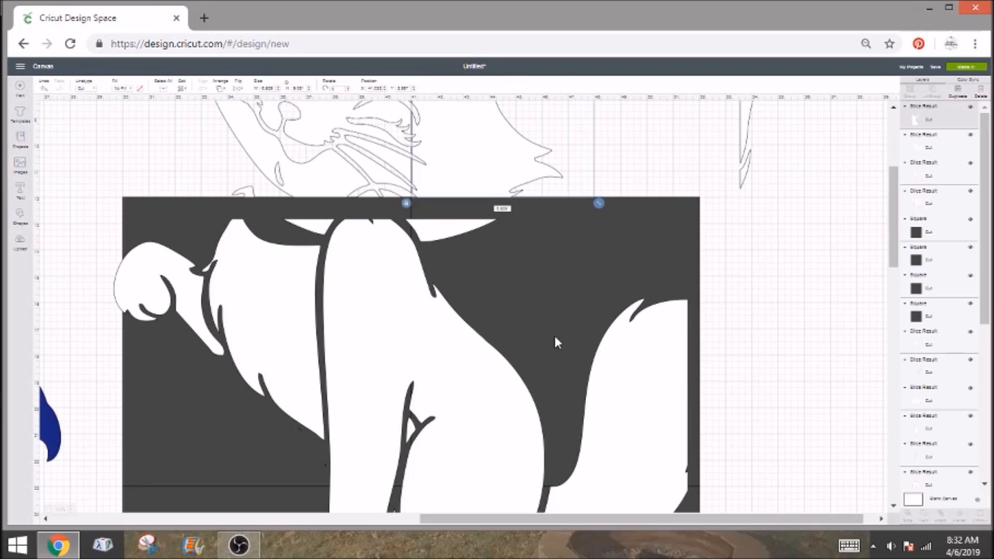
{"action": "scroll", "coordinate": [749, 216], "scroll_direction": "up", "scroll_amount": 6}
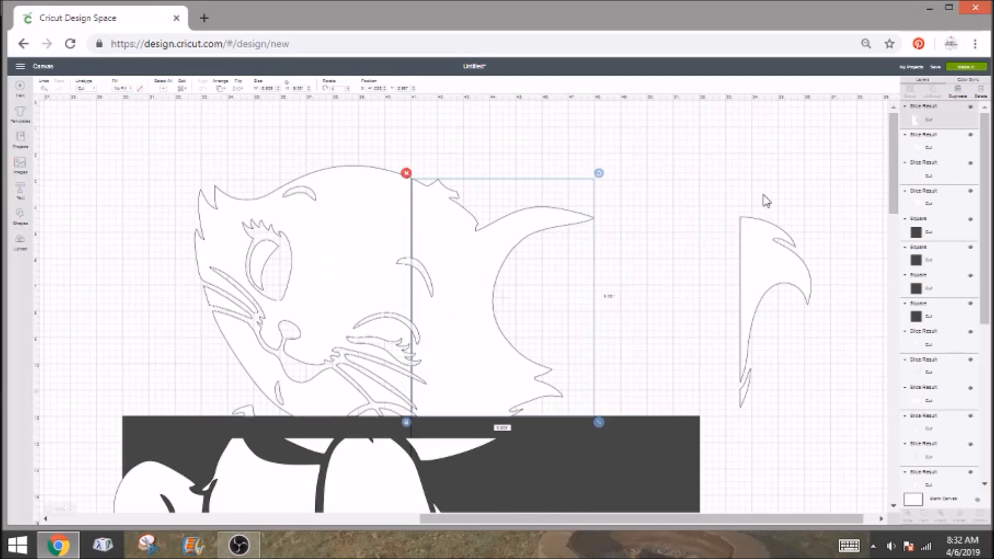
{"action": "left_click_drag", "start_coordinate": [764, 279], "coordinate": [643, 226]}
Step: Shift the square behind the tail rightward and adjust the cat body so the square's edge falls between haunch and tail
{"action": "scroll", "coordinate": [776, 296], "scroll_direction": "down", "scroll_amount": 12}
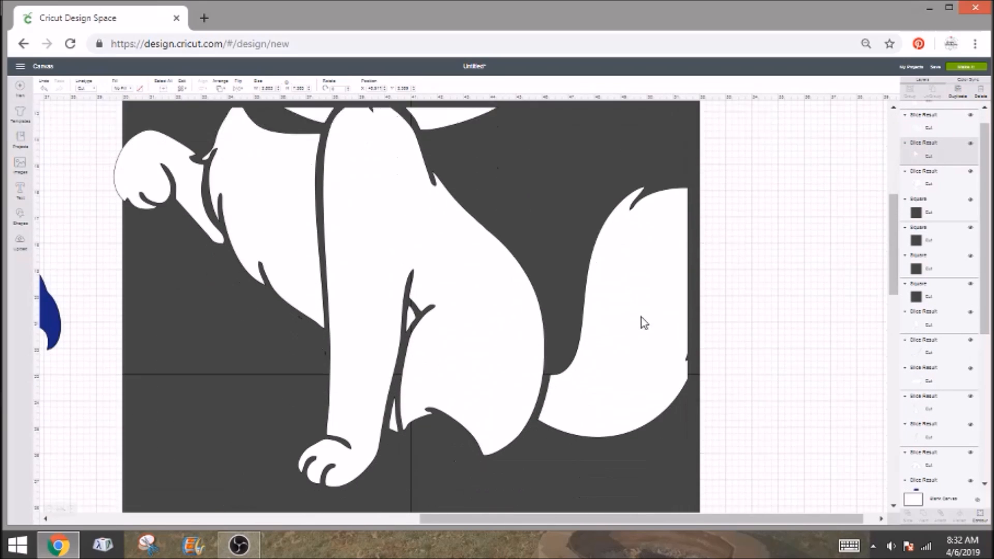
{"action": "left_click_drag", "start_coordinate": [449, 312], "coordinate": [421, 330]}
{"action": "scroll", "coordinate": [443, 322], "scroll_direction": "down", "scroll_amount": 1}
{"action": "scroll", "coordinate": [609, 316], "scroll_direction": "up", "scroll_amount": 1}
{"action": "scroll", "coordinate": [613, 321], "scroll_direction": "up", "scroll_amount": 2}
{"action": "left_click_drag", "start_coordinate": [694, 252], "coordinate": [839, 242]}
{"action": "left_click_drag", "start_coordinate": [451, 423], "coordinate": [487, 312]}
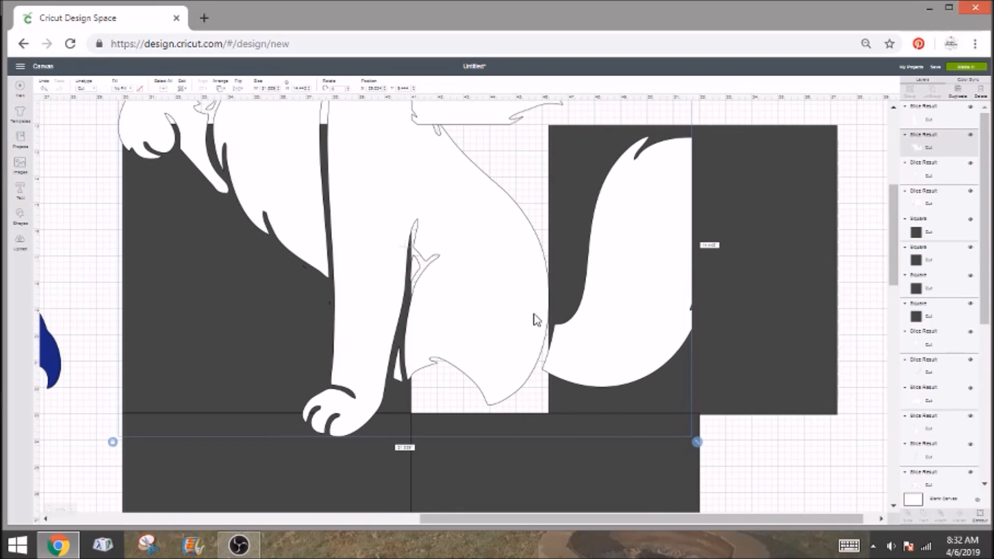
{"action": "scroll", "coordinate": [533, 313], "scroll_direction": "down", "scroll_amount": 2}
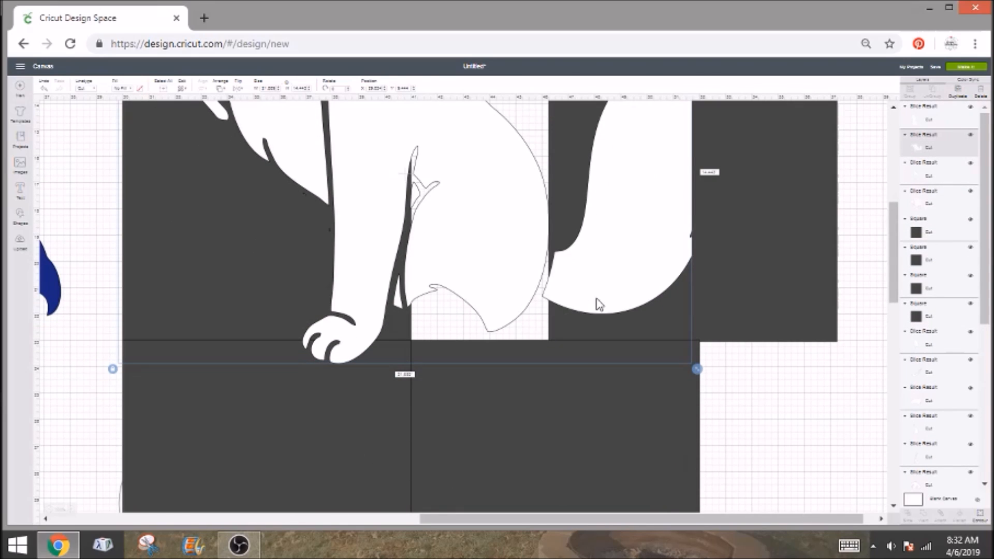
{"action": "left_click_drag", "start_coordinate": [490, 229], "coordinate": [486, 229]}
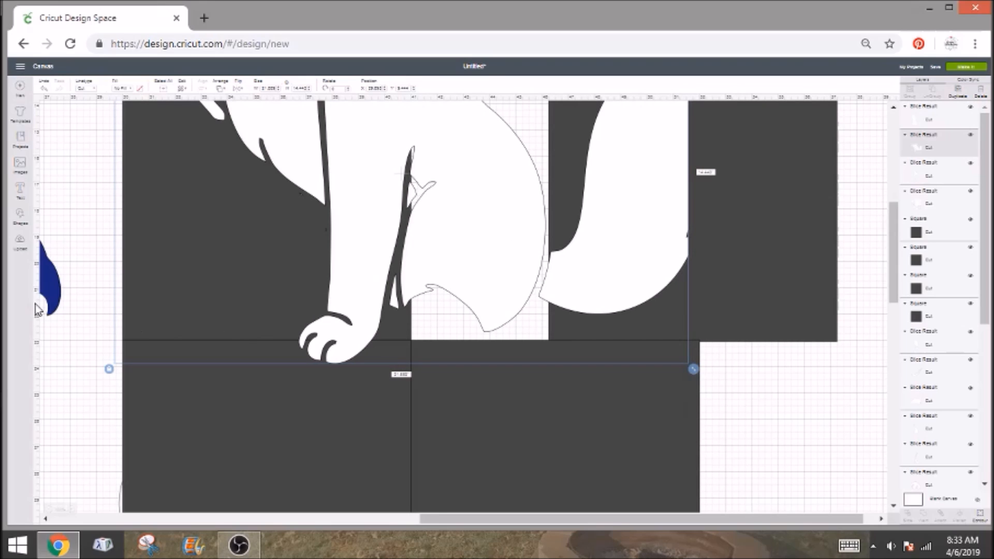
Step: Add a circle shape, place it over the base of the tail at the square's edge, and stretch it slightly taller
{"action": "left_click", "coordinate": [20, 216]}
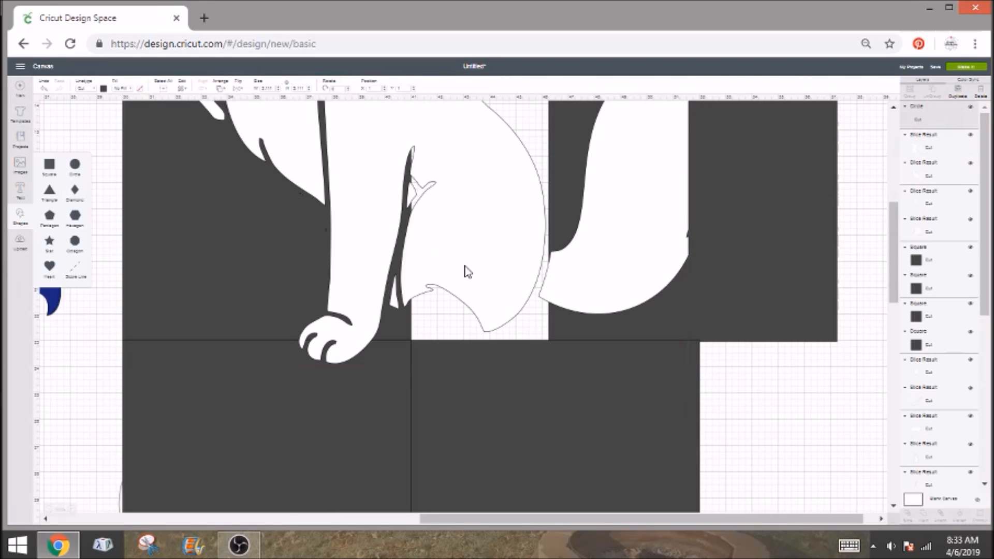
{"action": "scroll", "coordinate": [405, 476], "scroll_direction": "up", "scroll_amount": 6}
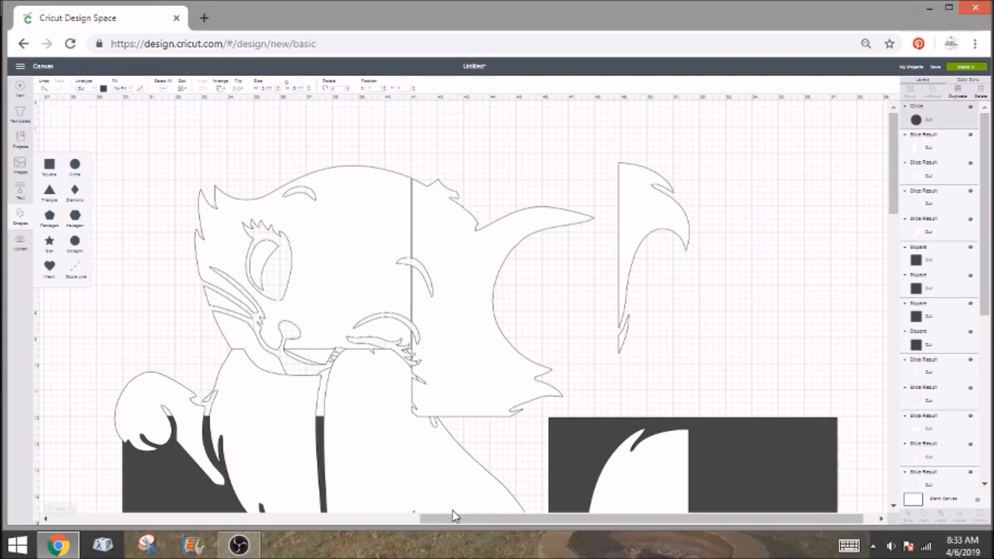
{"action": "left_click_drag", "start_coordinate": [465, 527], "coordinate": [118, 528]}
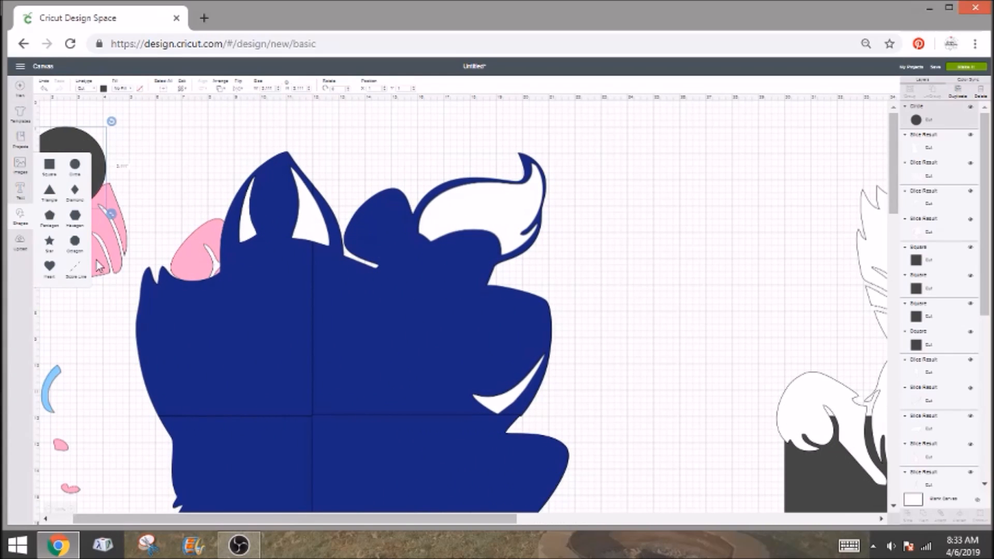
{"action": "left_click_drag", "start_coordinate": [118, 150], "coordinate": [895, 300]}
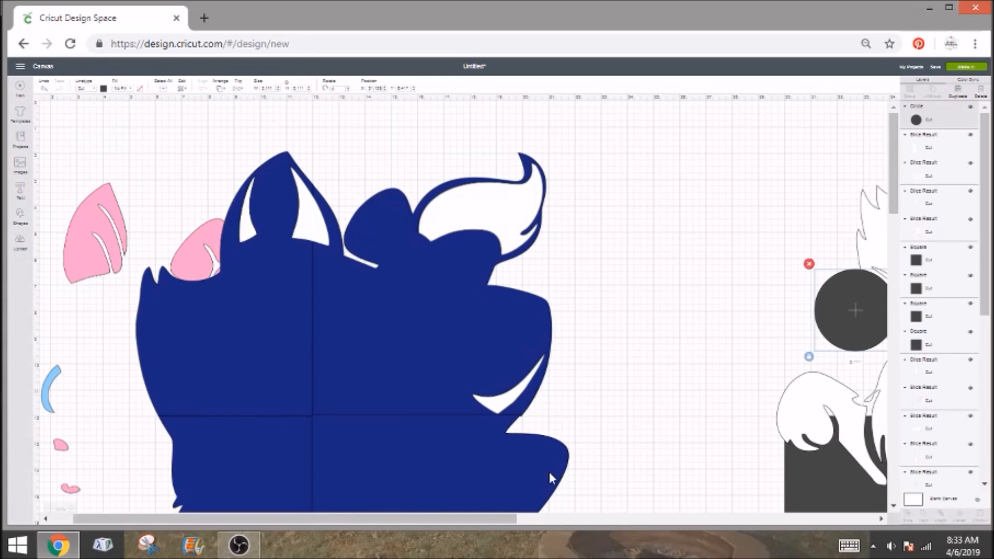
{"action": "left_click_drag", "start_coordinate": [480, 519], "coordinate": [746, 536]}
{"action": "left_click_drag", "start_coordinate": [320, 312], "coordinate": [677, 384]}
{"action": "scroll", "coordinate": [677, 385], "scroll_direction": "down", "scroll_amount": 3}
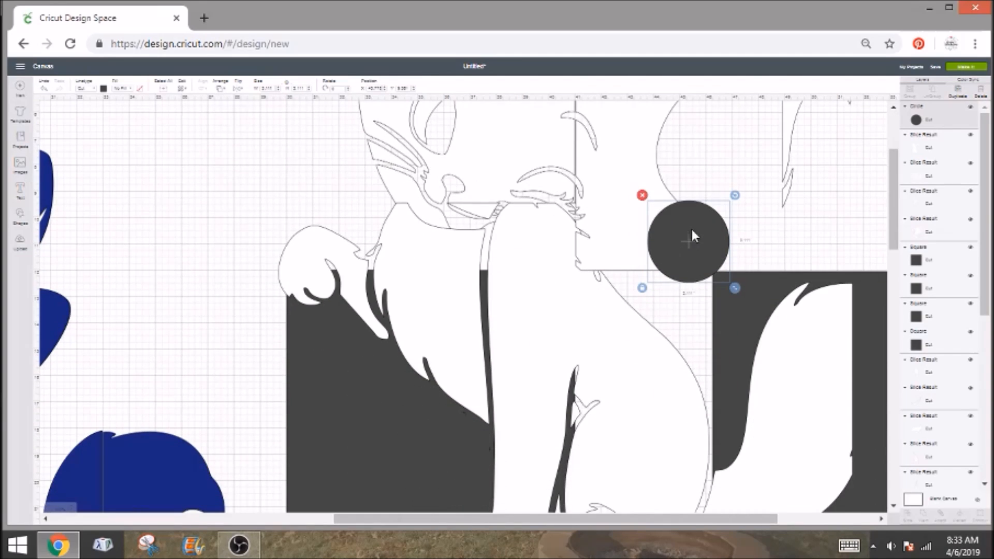
{"action": "scroll", "coordinate": [622, 214], "scroll_direction": "down", "scroll_amount": 2}
{"action": "left_click_drag", "start_coordinate": [699, 171], "coordinate": [744, 430]}
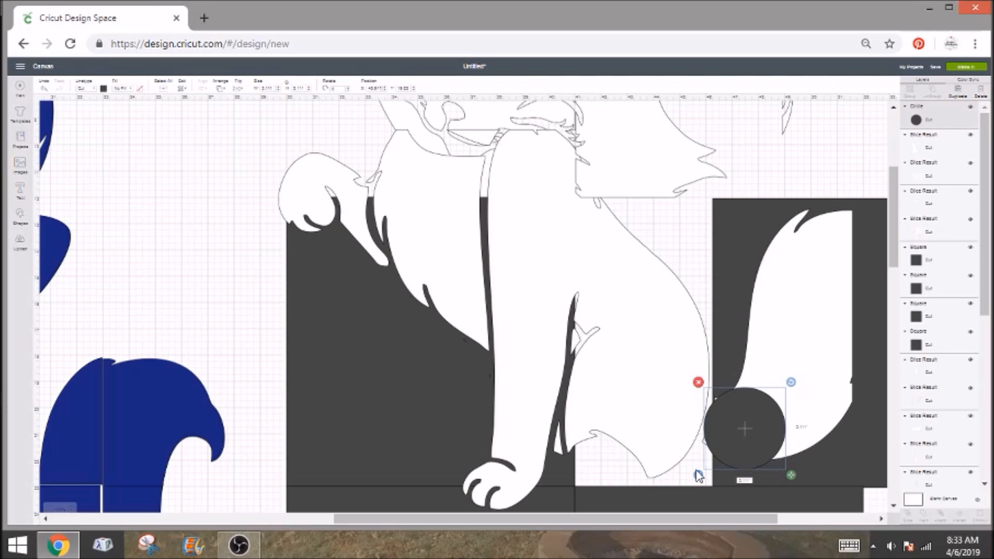
{"action": "left_click_drag", "start_coordinate": [791, 475], "coordinate": [792, 487]}
{"action": "left_click_drag", "start_coordinate": [742, 454], "coordinate": [739, 459]}
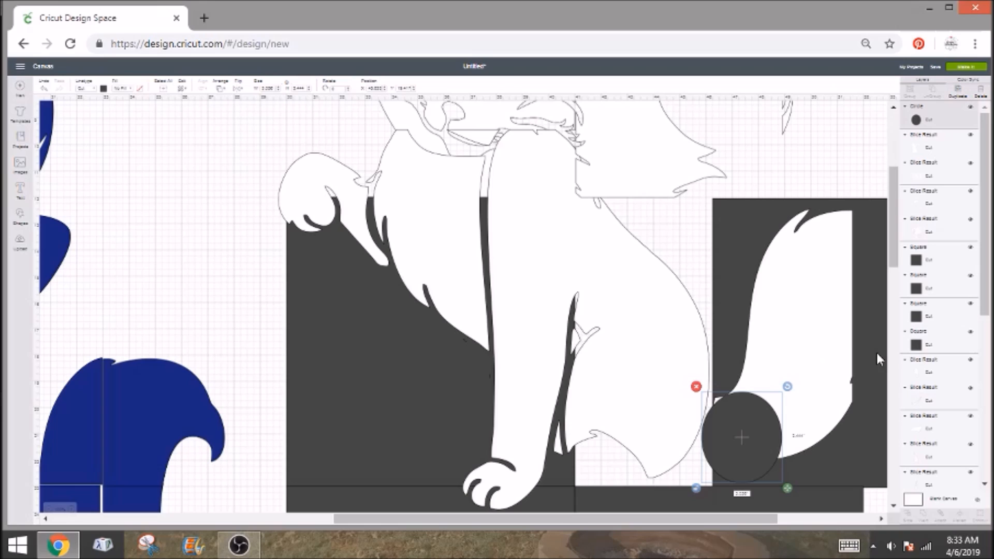
Step: Weld the circle to the tail square and slice the cat body with the welded shape
{"action": "left_click", "coordinate": [751, 200]}
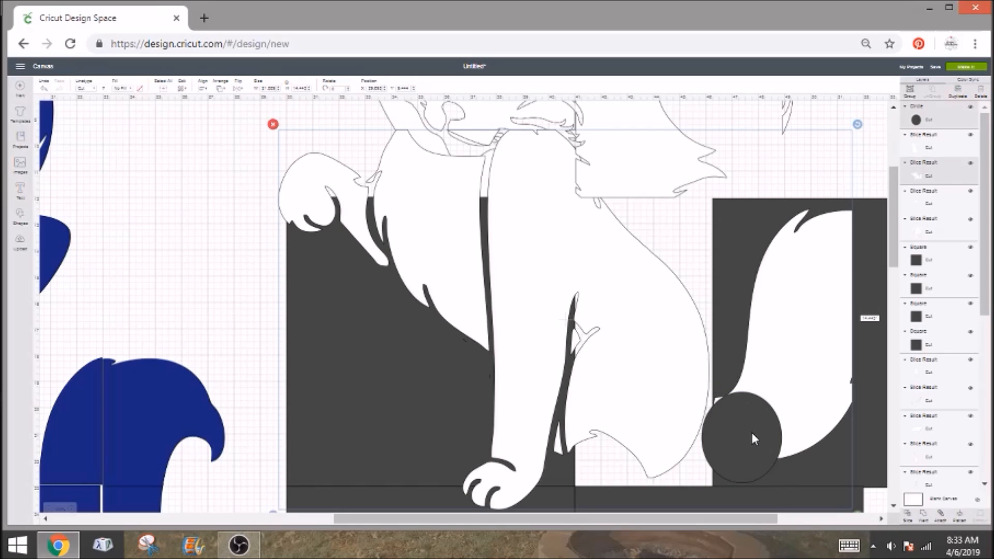
{"action": "left_click", "coordinate": [883, 456]}
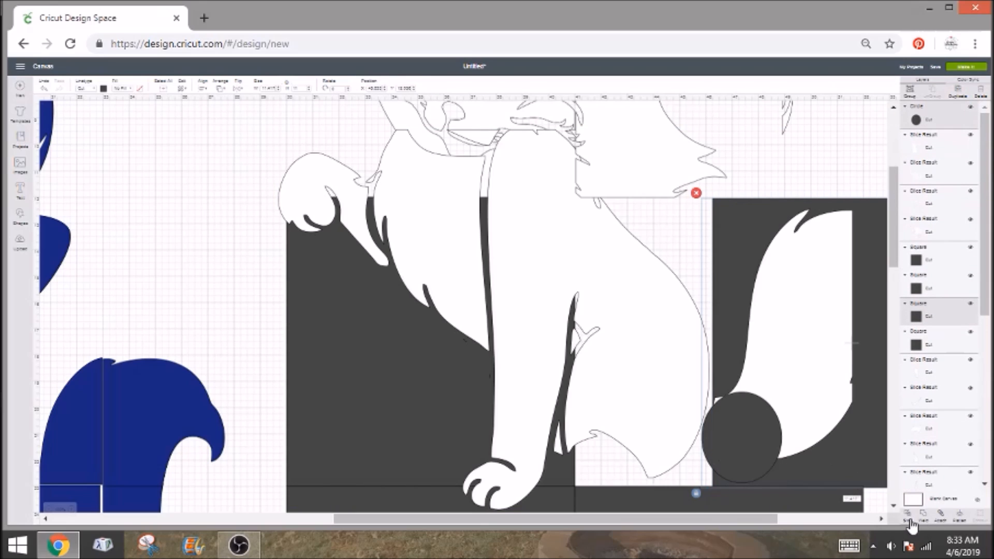
{"action": "left_click", "coordinate": [924, 517]}
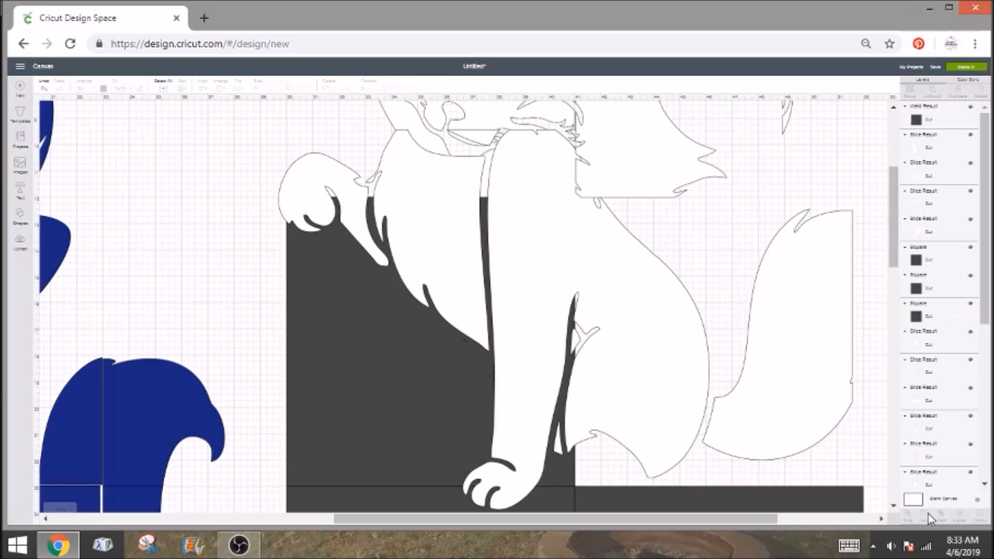
{"action": "left_click", "coordinate": [683, 381]}
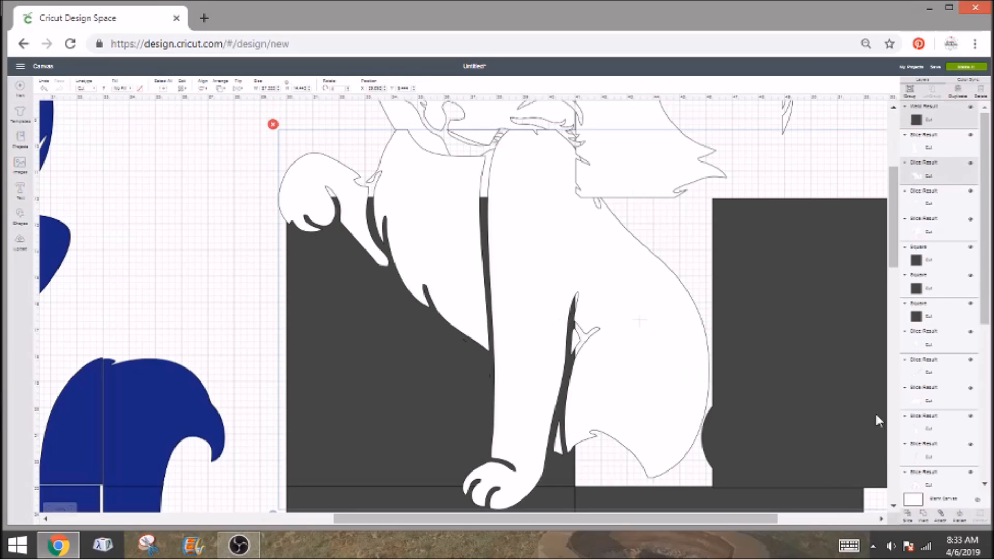
{"action": "left_click", "coordinate": [907, 517]}
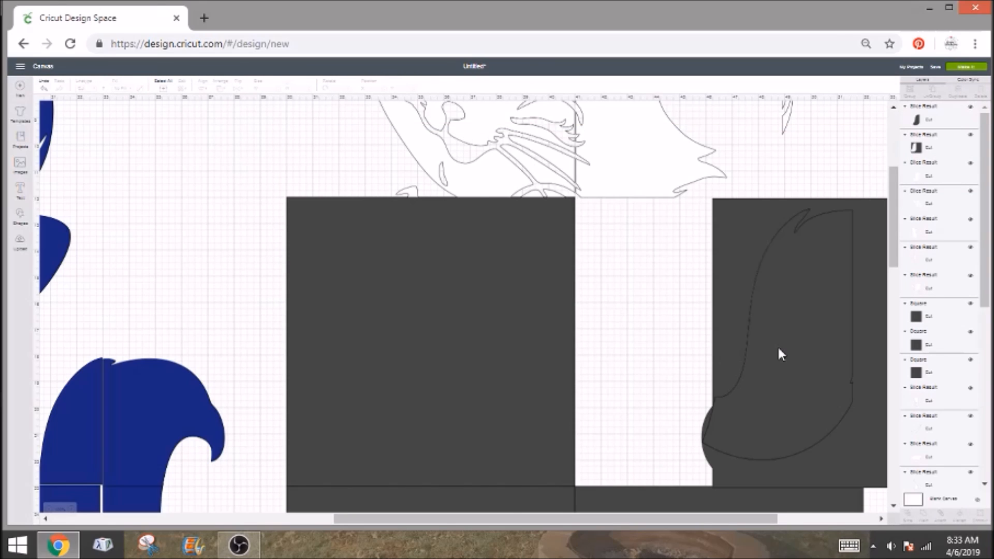
Step: Delete the dark tail duplicate and the leftover welded square cut-out
{"action": "left_click", "coordinate": [792, 420]}
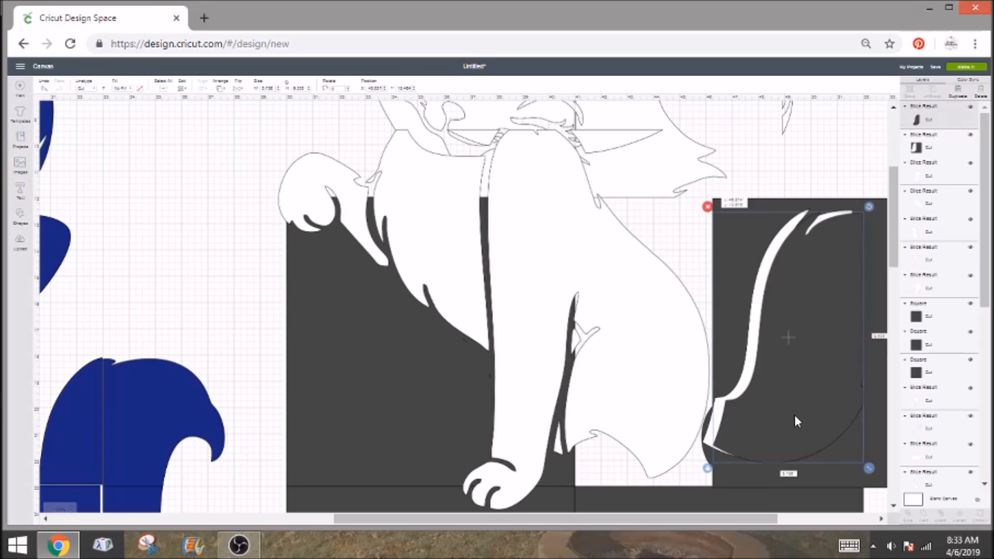
{"action": "key", "text": "Delete"}
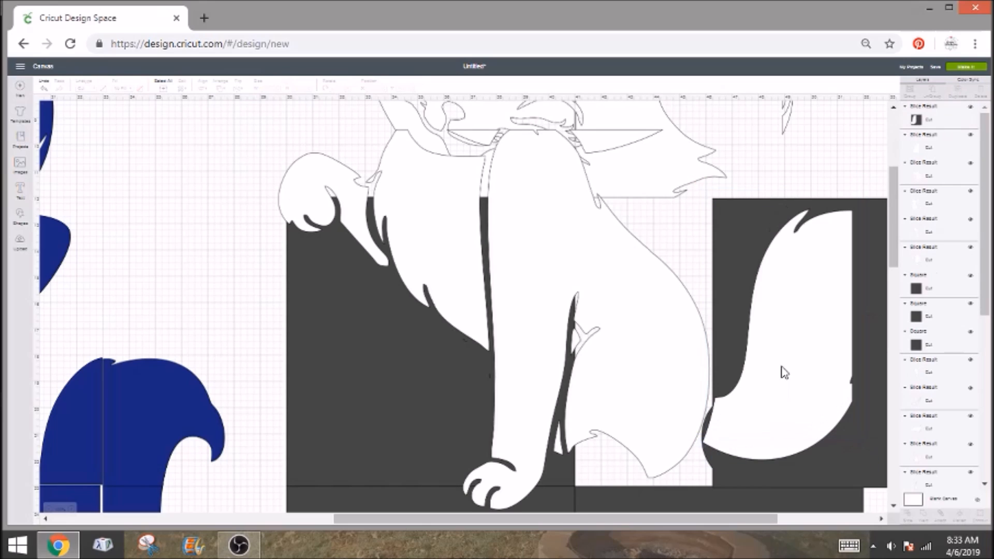
{"action": "mouse_move", "coordinate": [802, 344]}
{"action": "left_mouse_down"}
{"action": "mouse_move", "coordinate": [795, 245]}
{"action": "mouse_move", "coordinate": [799, 354]}
{"action": "left_mouse_up"}
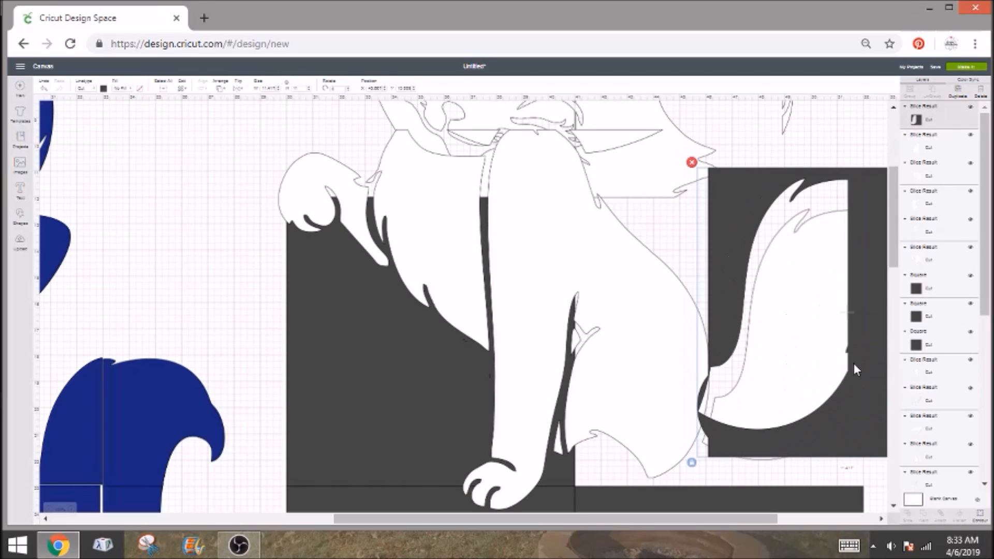
{"action": "key", "text": "Delete"}
Step: Place the cut white tail section and tail tip over the blue cat's tail
{"action": "left_click_drag", "start_coordinate": [800, 399], "coordinate": [141, 372]}
{"action": "scroll", "coordinate": [561, 314], "scroll_direction": "up", "scroll_amount": 5}
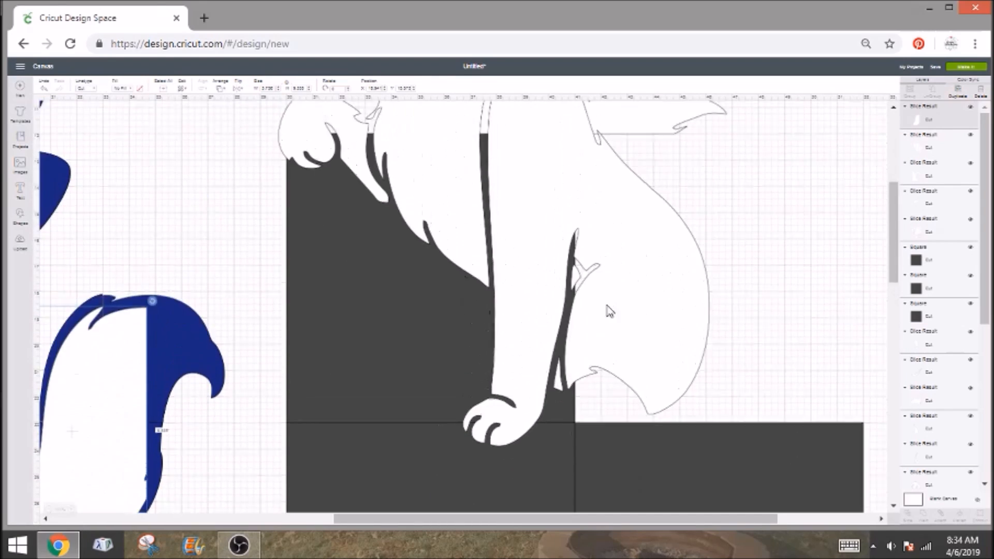
{"action": "left_click_drag", "start_coordinate": [790, 162], "coordinate": [174, 542]}
{"action": "left_click_drag", "start_coordinate": [173, 455], "coordinate": [178, 469]}
Step: Place the white face section on the blue cat's head and fit the ear section against its cut edge
{"action": "scroll", "coordinate": [429, 274], "scroll_direction": "up", "scroll_amount": 3}
{"action": "left_click_drag", "start_coordinate": [429, 274], "coordinate": [112, 339]}
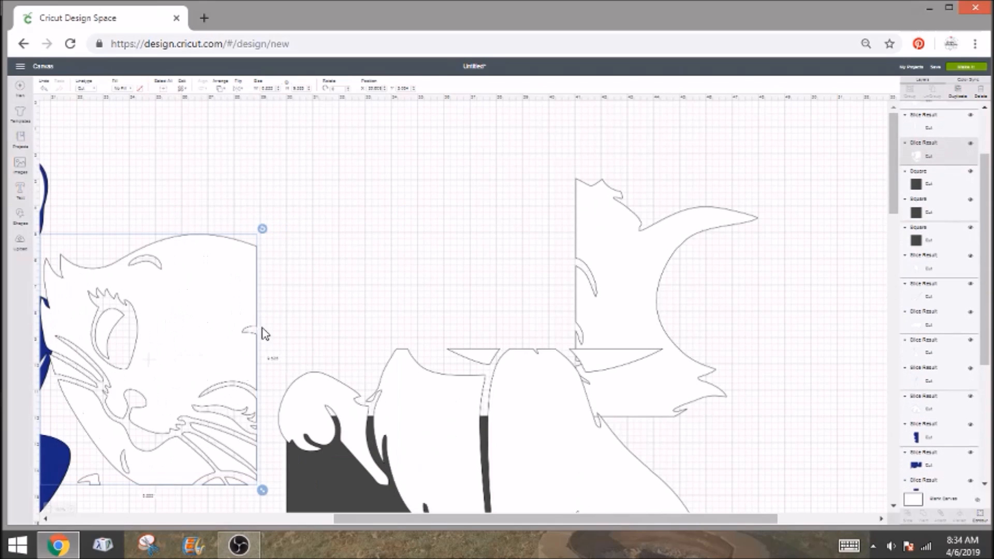
{"action": "left_click_drag", "start_coordinate": [374, 519], "coordinate": [216, 519]}
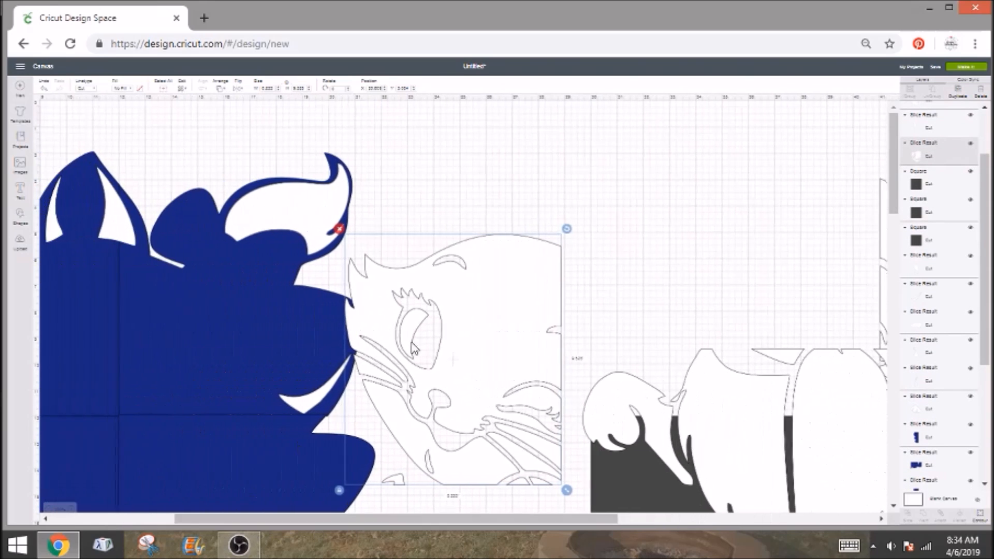
{"action": "left_click_drag", "start_coordinate": [319, 361], "coordinate": [118, 383]}
{"action": "scroll", "coordinate": [339, 395], "scroll_direction": "down", "scroll_amount": 3}
{"action": "left_click_drag", "start_coordinate": [338, 520], "coordinate": [267, 521]}
{"action": "left_click_drag", "start_coordinate": [275, 350], "coordinate": [236, 297]}
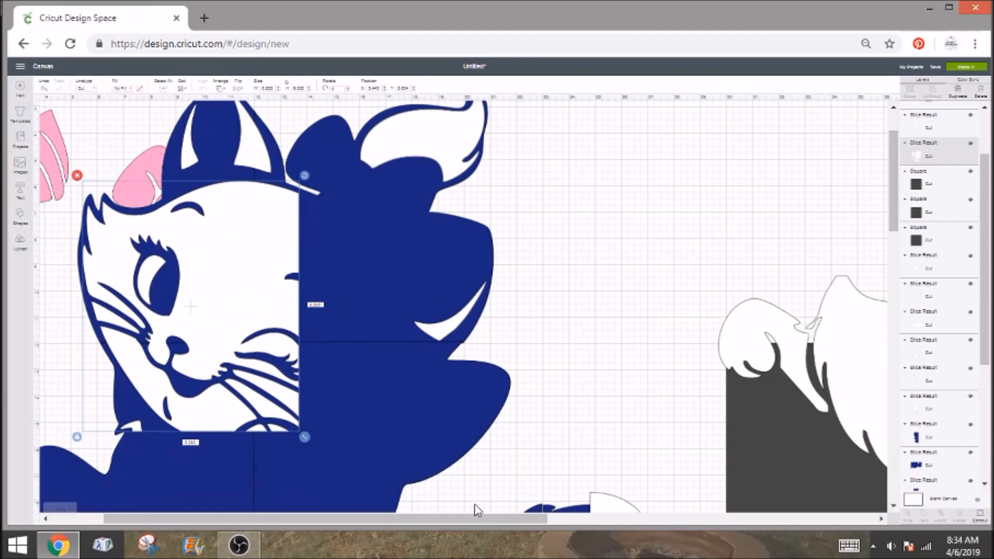
{"action": "left_click_drag", "start_coordinate": [479, 518], "coordinate": [584, 517]}
{"action": "left_click_drag", "start_coordinate": [823, 205], "coordinate": [164, 279]}
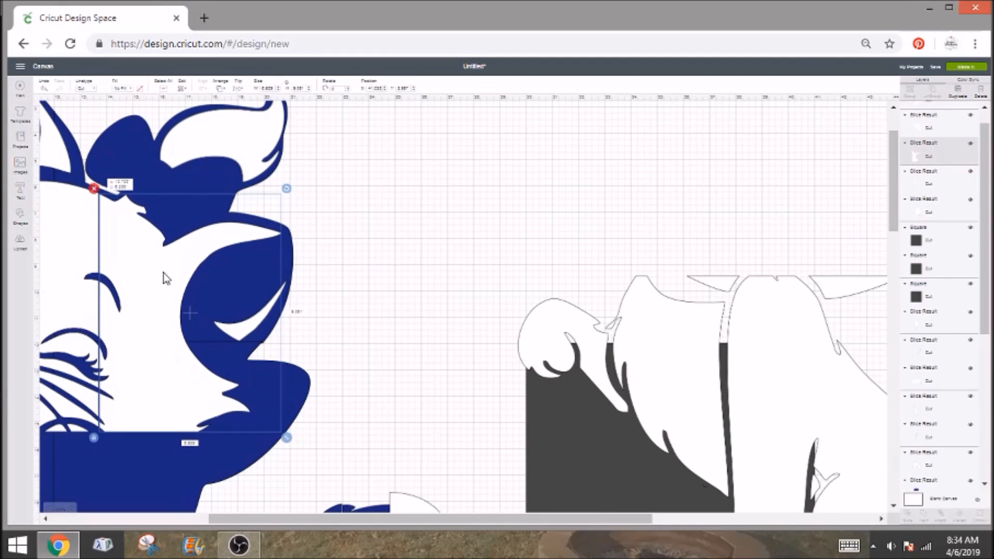
Step: Move the remaining white cat body down and right so the upper dark square lies behind the raised paw and chest
{"action": "left_click_drag", "start_coordinate": [344, 519], "coordinate": [518, 518]}
{"action": "scroll", "coordinate": [610, 361], "scroll_direction": "down", "scroll_amount": 5}
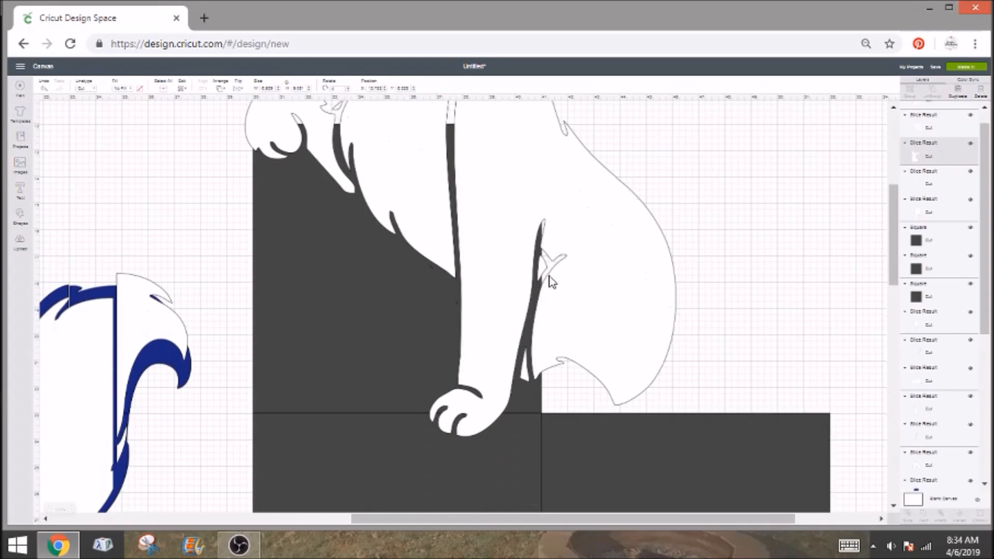
{"action": "scroll", "coordinate": [696, 222], "scroll_direction": "down", "scroll_amount": 3}
{"action": "left_click_drag", "start_coordinate": [614, 225], "coordinate": [735, 321]}
{"action": "scroll", "coordinate": [652, 280], "scroll_direction": "up", "scroll_amount": 3}
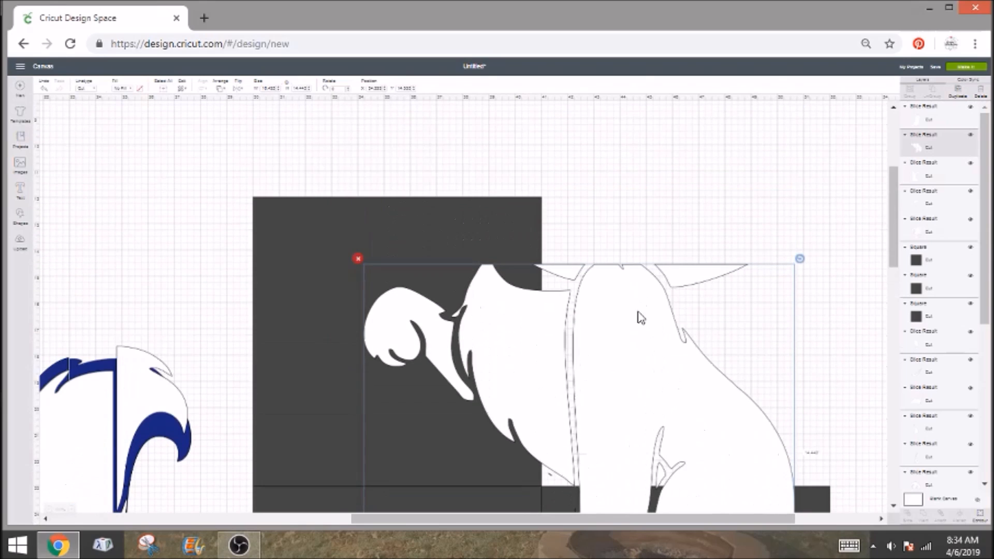
{"action": "left_click_drag", "start_coordinate": [579, 521], "coordinate": [595, 522]}
{"action": "left_click_drag", "start_coordinate": [603, 404], "coordinate": [632, 412]}
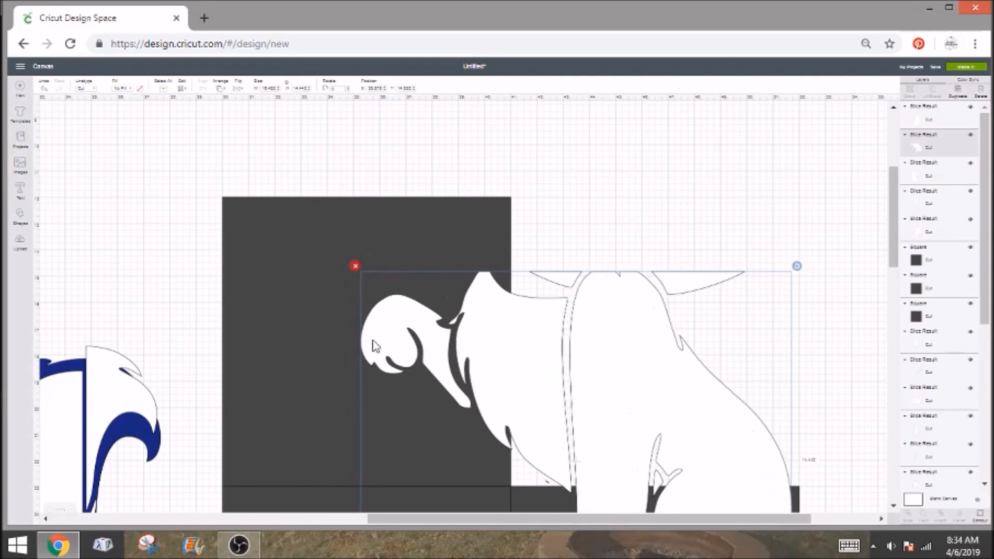
Step: Insert a circle and bring it next to the upper edge of the white cat body
{"action": "left_click", "coordinate": [21, 216]}
{"action": "left_click", "coordinate": [80, 174]}
{"action": "left_click_drag", "start_coordinate": [380, 517], "coordinate": [78, 517]}
{"action": "scroll", "coordinate": [187, 221], "scroll_direction": "up", "scroll_amount": 3}
{"action": "left_click_drag", "start_coordinate": [117, 111], "coordinate": [839, 325]}
{"action": "left_click_drag", "start_coordinate": [431, 519], "coordinate": [706, 522]}
{"action": "left_click_drag", "start_coordinate": [287, 296], "coordinate": [566, 264]}
Step: Duplicate the circle and fit the copy over the small pointed fragment between the cat's chest and shoulder
{"action": "left_click", "coordinate": [952, 95]}
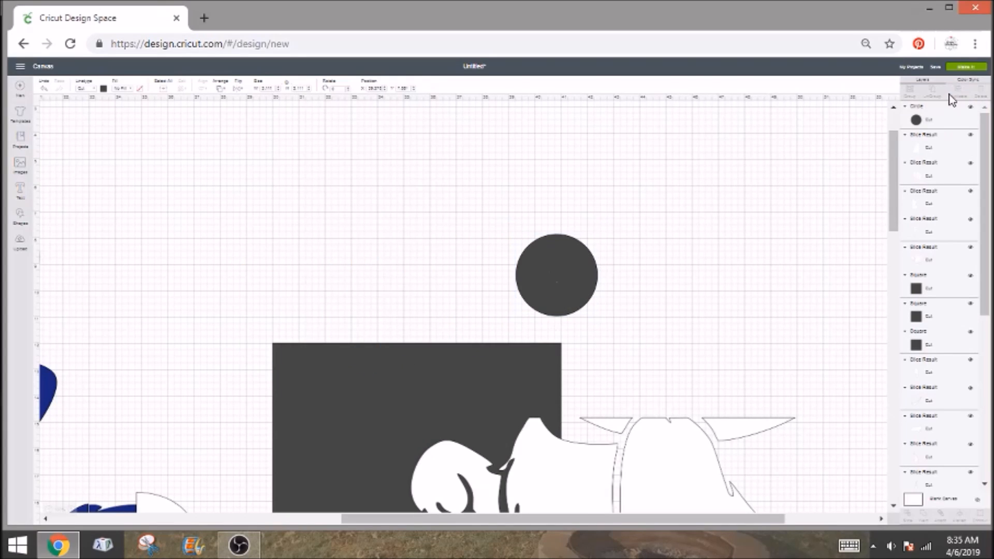
{"action": "scroll", "coordinate": [698, 296], "scroll_direction": "down", "scroll_amount": 2}
{"action": "left_click_drag", "start_coordinate": [597, 242], "coordinate": [627, 352]}
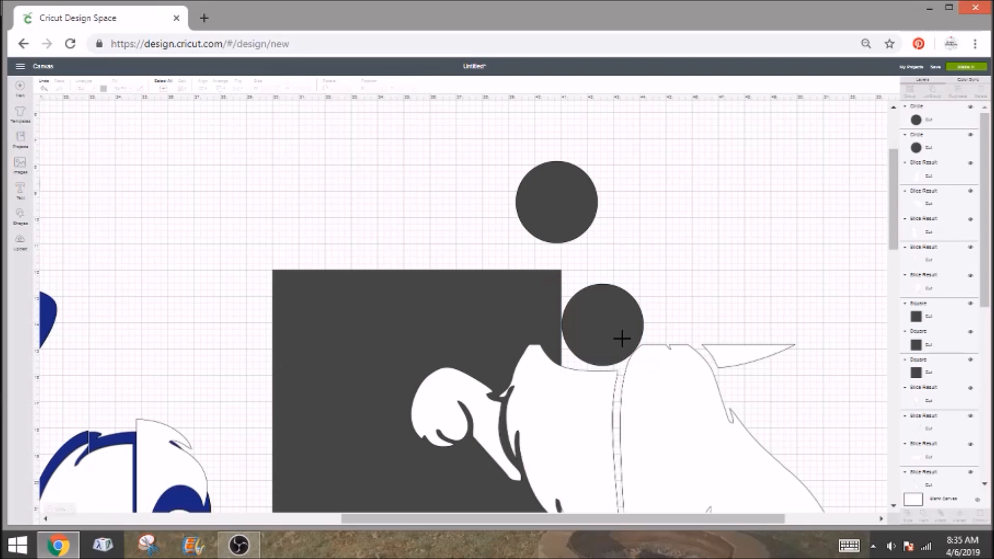
{"action": "key", "text": "Left"}
{"action": "key", "text": "Left"}
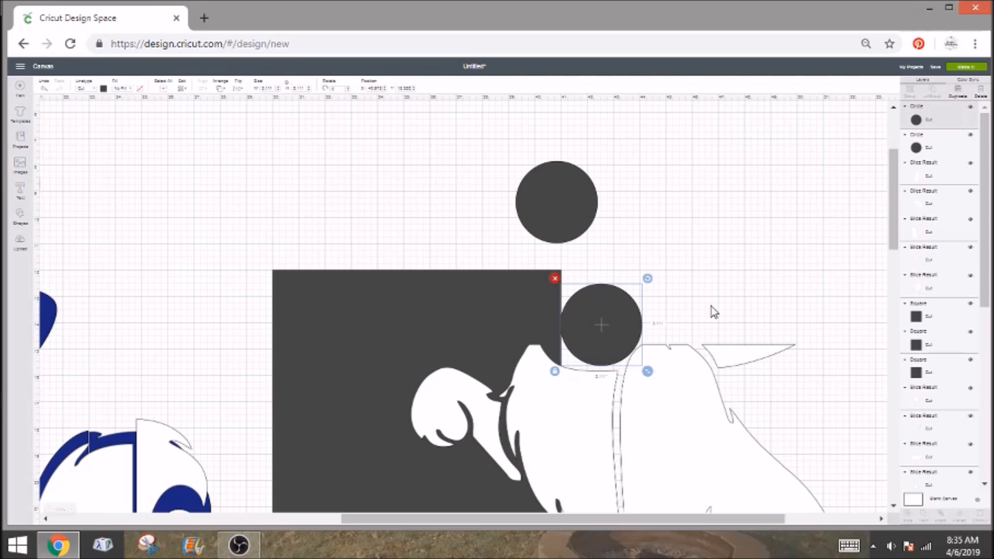
Step: Slice the small pointed fragment from the cat body with the circle and move the dark cut-out and circle aside
{"action": "left_click", "coordinate": [678, 425]}
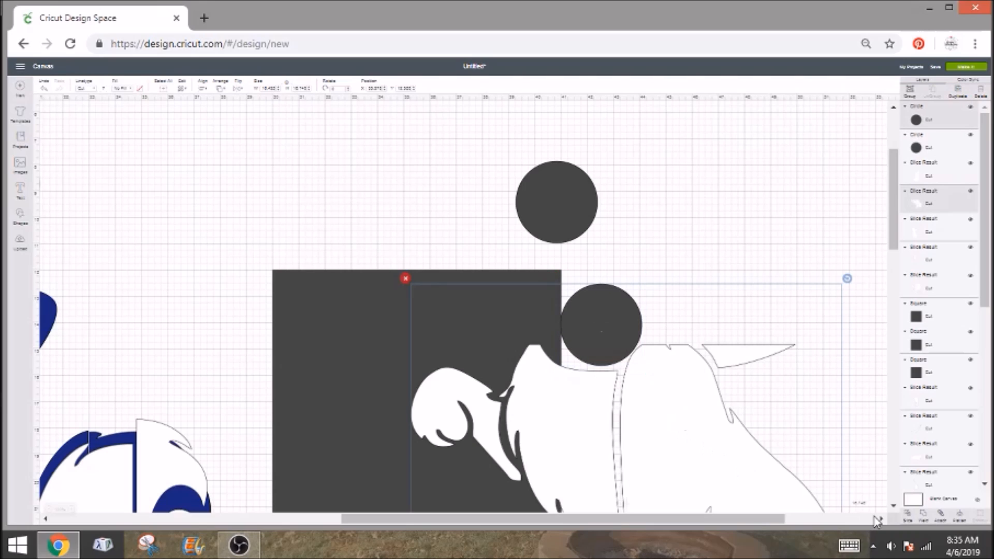
{"action": "left_click", "coordinate": [907, 521]}
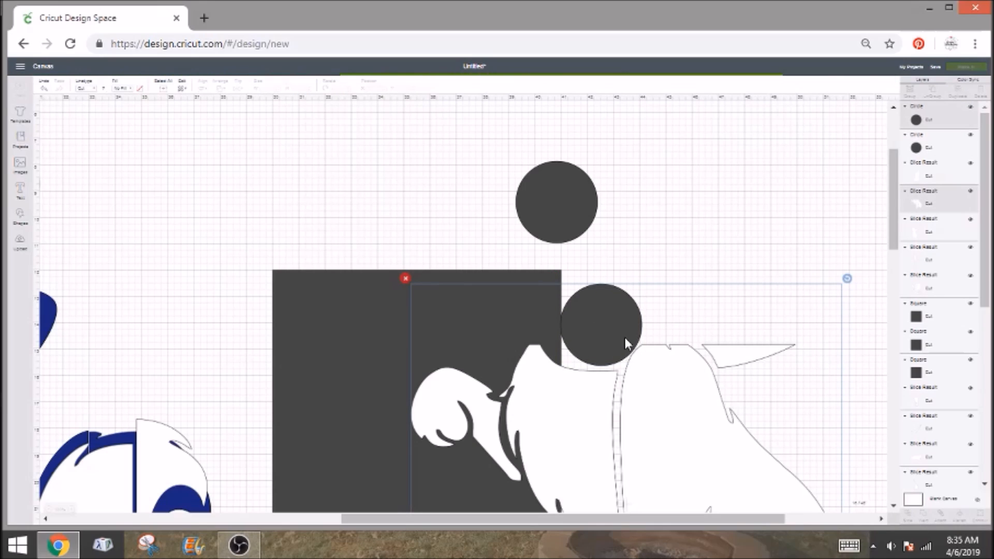
{"action": "left_click_drag", "start_coordinate": [600, 344], "coordinate": [247, 335]}
{"action": "left_click_drag", "start_coordinate": [155, 301], "coordinate": [149, 302]}
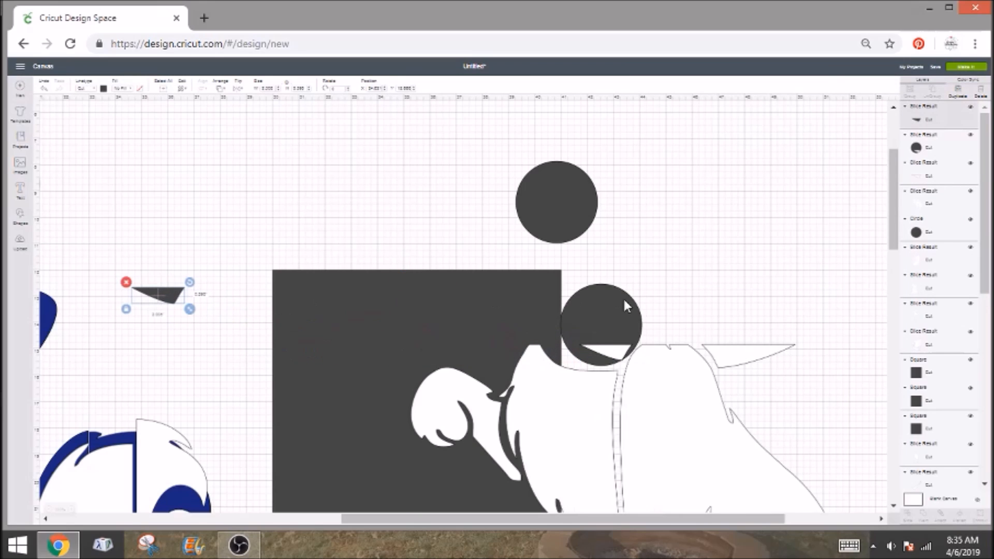
{"action": "left_click_drag", "start_coordinate": [624, 357], "coordinate": [458, 214]}
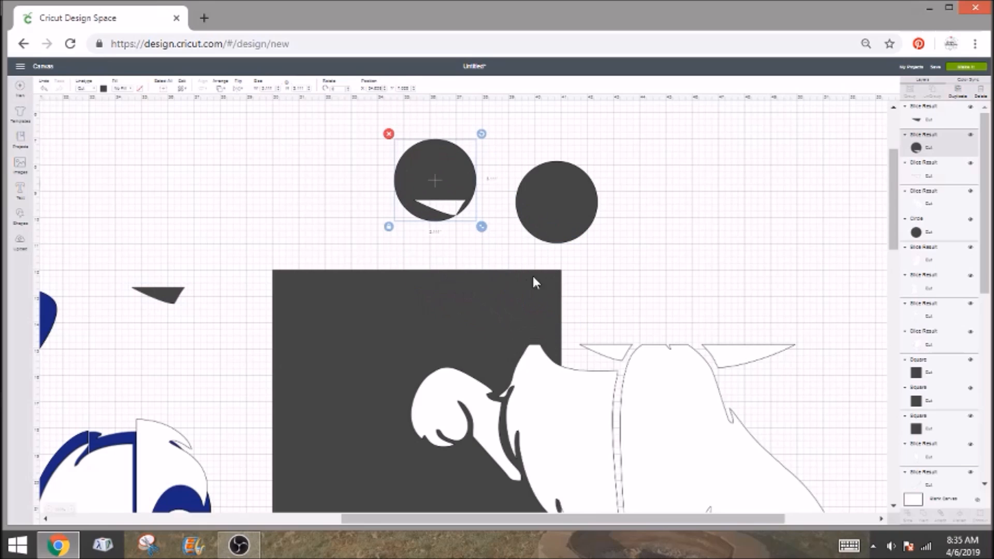
Step: Place the small white pointed fragment on the blue cat just below the face section
{"action": "left_click_drag", "start_coordinate": [599, 343], "coordinate": [160, 354]}
{"action": "left_click_drag", "start_coordinate": [360, 515], "coordinate": [184, 515]}
{"action": "left_click_drag", "start_coordinate": [489, 361], "coordinate": [72, 386]}
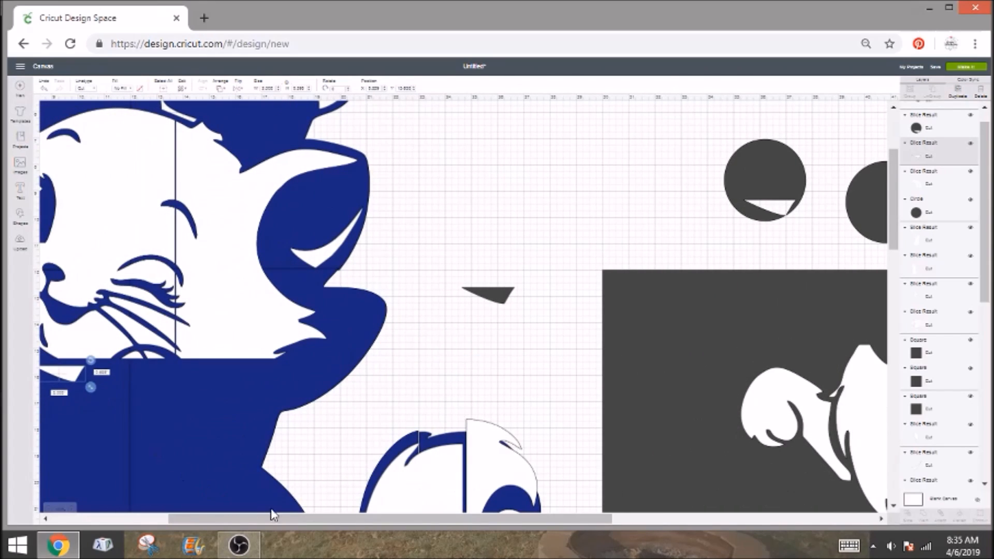
{"action": "left_click_drag", "start_coordinate": [293, 517], "coordinate": [216, 517]}
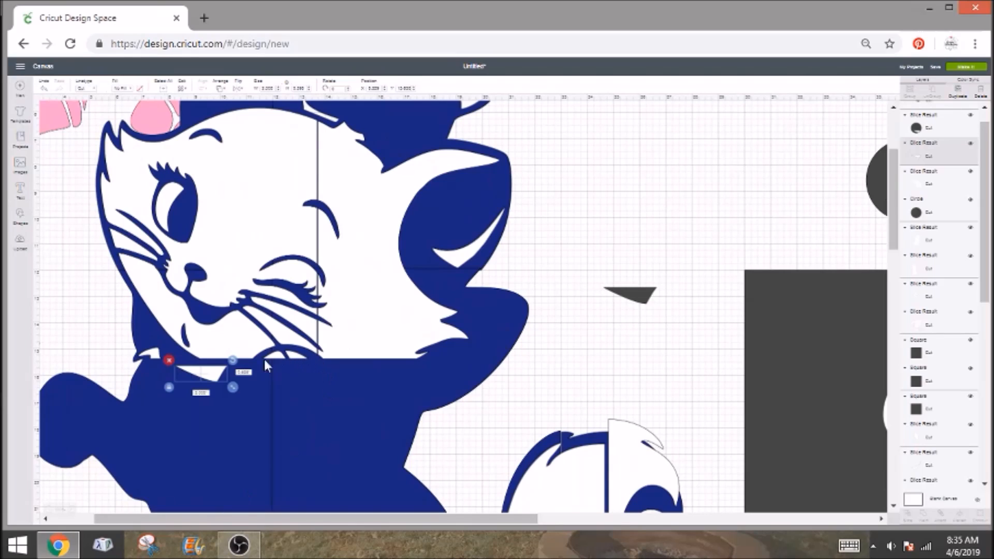
{"action": "left_click_drag", "start_coordinate": [219, 367], "coordinate": [238, 365]}
Step: Rotate and enlarge the notched circle and position it over the larger pointed fragment beside the cat's back
{"action": "left_click_drag", "start_coordinate": [352, 517], "coordinate": [654, 518]}
{"action": "left_click_drag", "start_coordinate": [466, 196], "coordinate": [576, 236]}
{"action": "left_click_drag", "start_coordinate": [320, 183], "coordinate": [649, 362]}
{"action": "mouse_move", "coordinate": [699, 313]}
{"action": "left_mouse_down"}
{"action": "mouse_move", "coordinate": [676, 300]}
{"action": "mouse_move", "coordinate": [697, 313]}
{"action": "left_mouse_up"}
{"action": "left_click_drag", "start_coordinate": [641, 359], "coordinate": [620, 337]}
{"action": "left_click_drag", "start_coordinate": [676, 387], "coordinate": [716, 418]}
{"action": "left_click_drag", "start_coordinate": [639, 337], "coordinate": [642, 315]}
Step: Slice the larger pointed fragment from the cat body with the notched circle and delete the dark duplicate piece
{"action": "left_click", "coordinate": [633, 472], "text": "shift"}
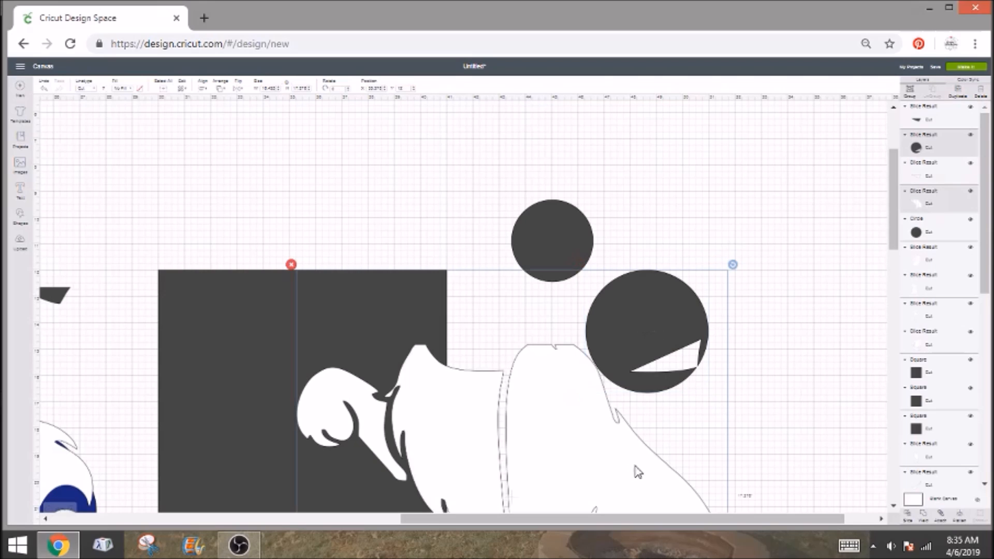
{"action": "left_click", "coordinate": [907, 515]}
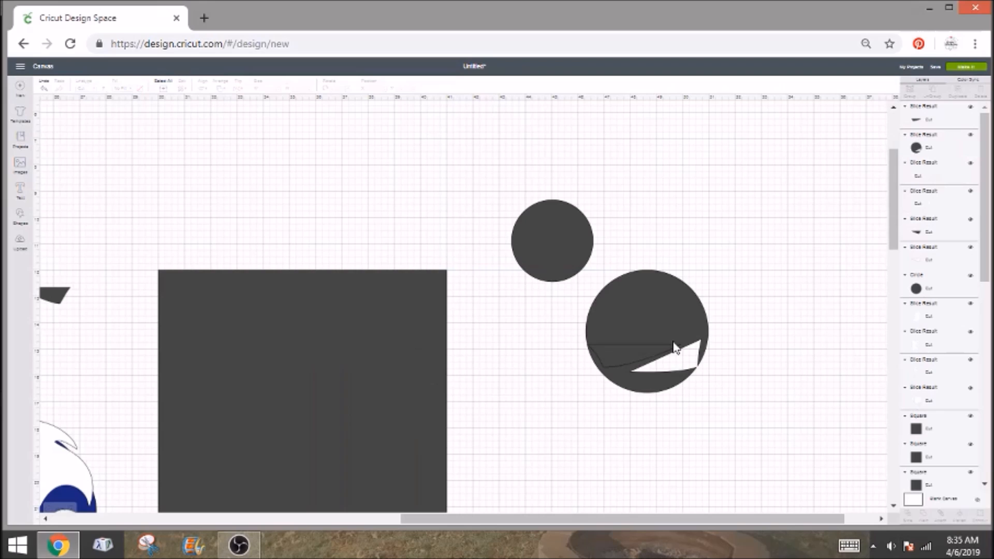
{"action": "left_click_drag", "start_coordinate": [632, 355], "coordinate": [668, 243]}
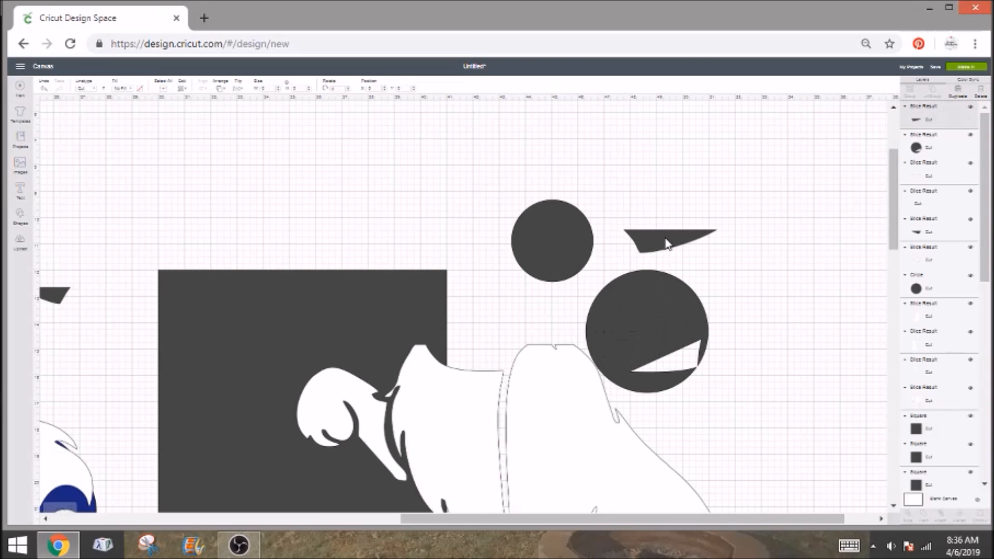
{"action": "left_click_drag", "start_coordinate": [644, 329], "coordinate": [724, 285]}
{"action": "left_click_drag", "start_coordinate": [650, 248], "coordinate": [622, 314]}
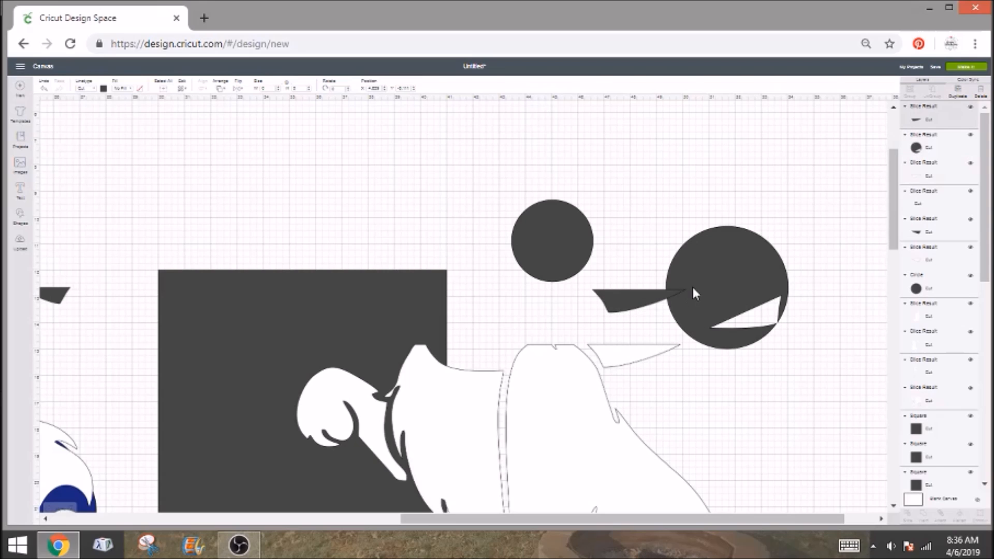
{"action": "key", "text": "Delete"}
Step: Place the larger white pointed fragment under the cheek on the blue cat, against the face section's cut edge
{"action": "left_click_drag", "start_coordinate": [636, 360], "coordinate": [55, 365]}
{"action": "left_click_drag", "start_coordinate": [425, 519], "coordinate": [296, 494]}
{"action": "left_click_drag", "start_coordinate": [481, 367], "coordinate": [182, 373]}
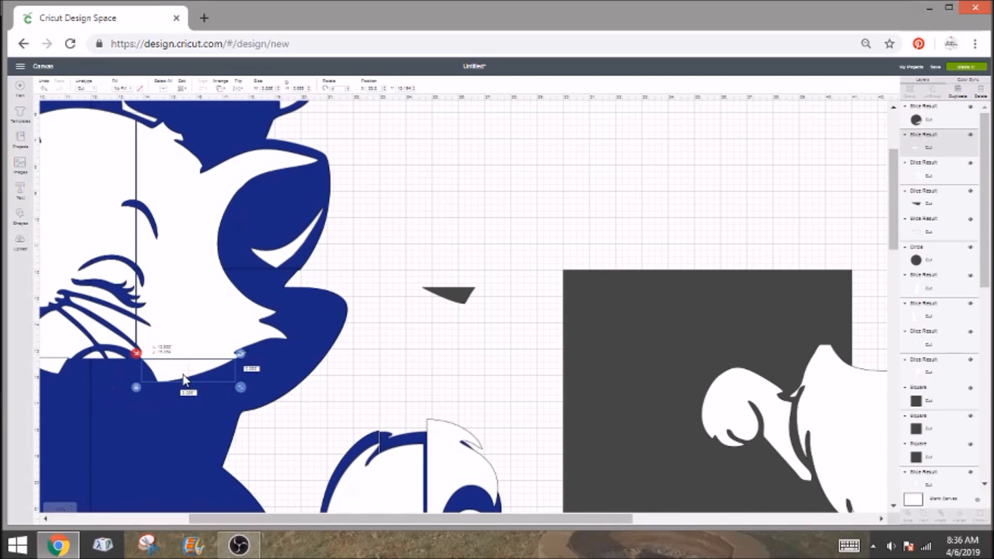
Step: Move the white cat body up over the dark square and delete the used circle with the notch
{"action": "left_click_drag", "start_coordinate": [504, 520], "coordinate": [699, 520]}
{"action": "left_click_drag", "start_coordinate": [564, 417], "coordinate": [553, 312]}
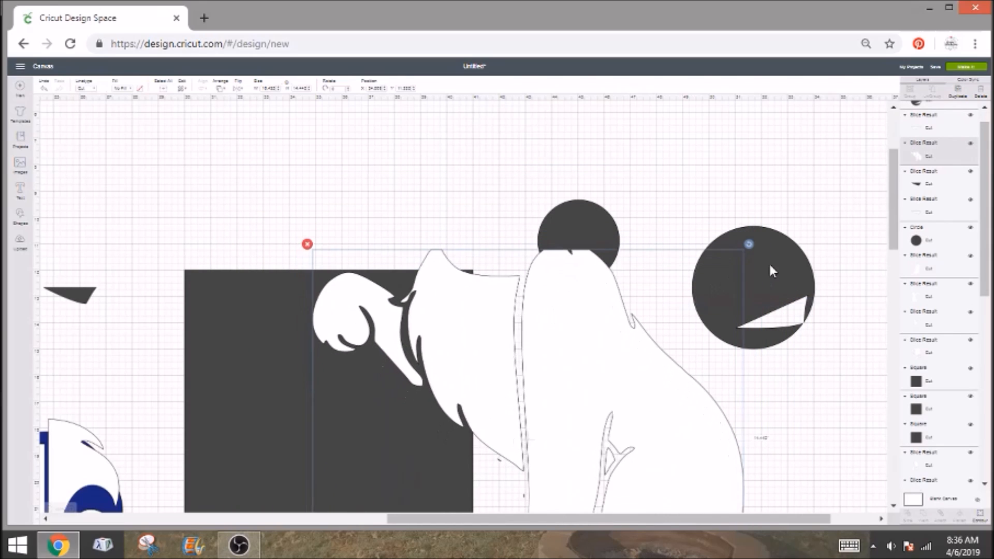
{"action": "left_click_drag", "start_coordinate": [791, 274], "coordinate": [752, 229]}
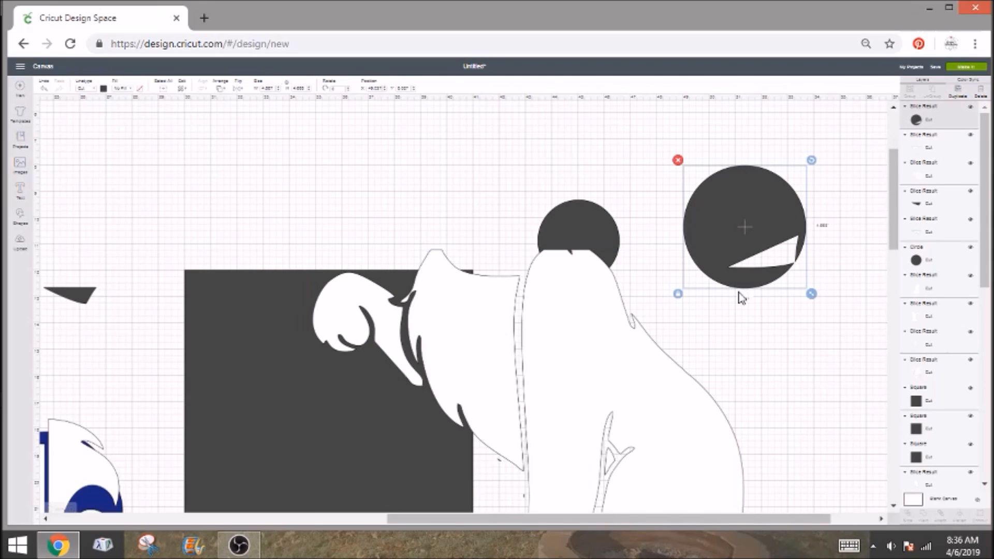
{"action": "key", "text": "Delete"}
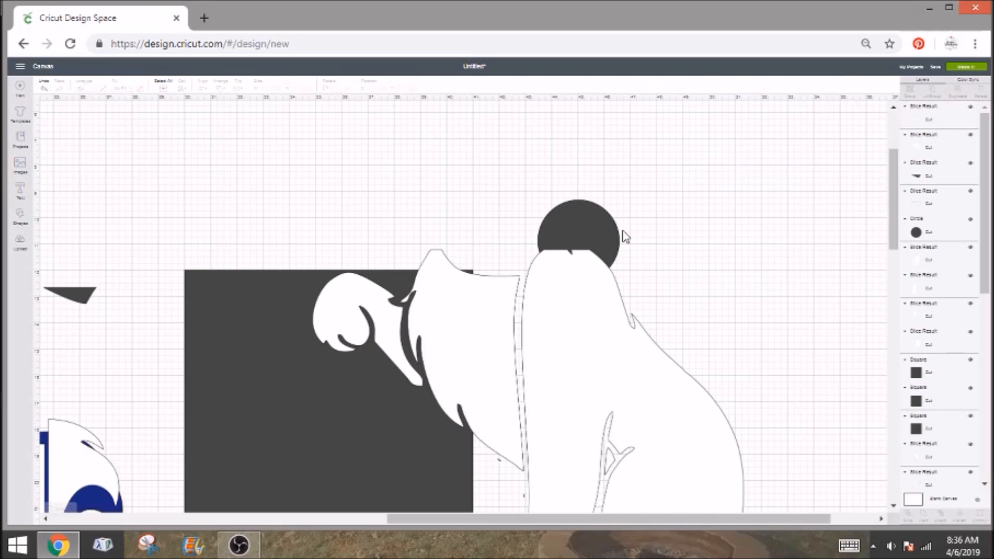
Step: Duplicate the plain circle and enlarge one copy to cover the cat's raised paw
{"action": "left_click_drag", "start_coordinate": [616, 228], "coordinate": [346, 317]}
{"action": "left_click", "coordinate": [957, 97]}
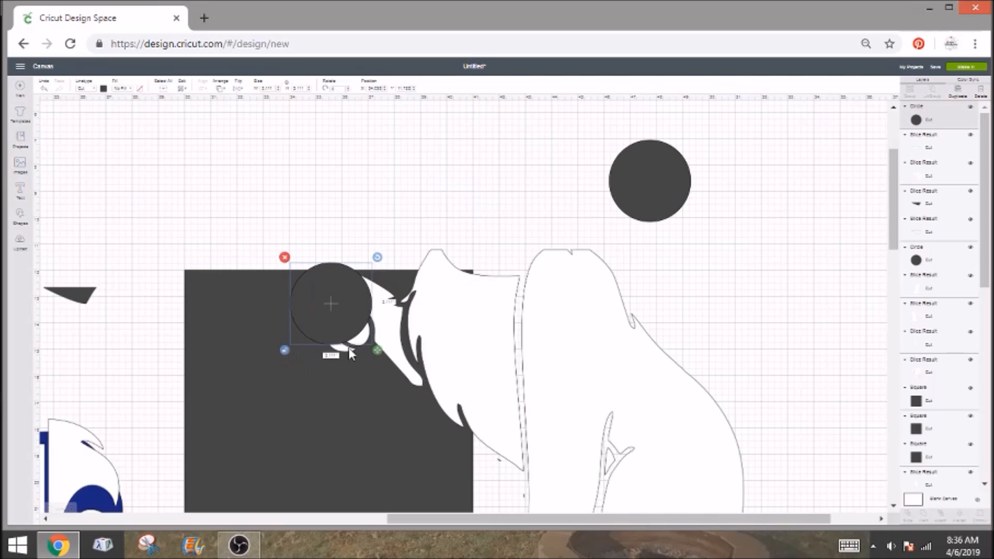
{"action": "left_click_drag", "start_coordinate": [380, 353], "coordinate": [408, 371]}
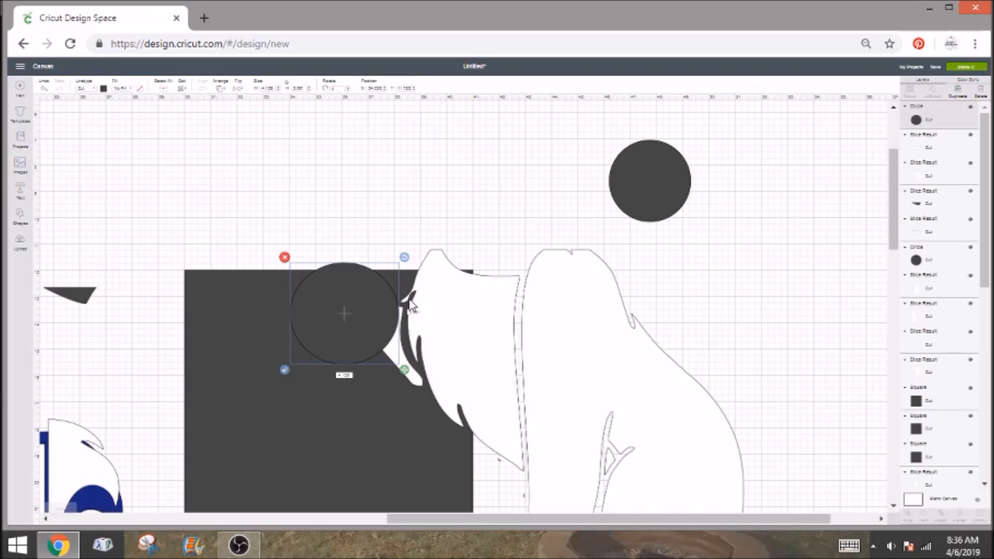
{"action": "left_click", "coordinate": [675, 176]}
{"action": "left_click", "coordinate": [756, 169]}
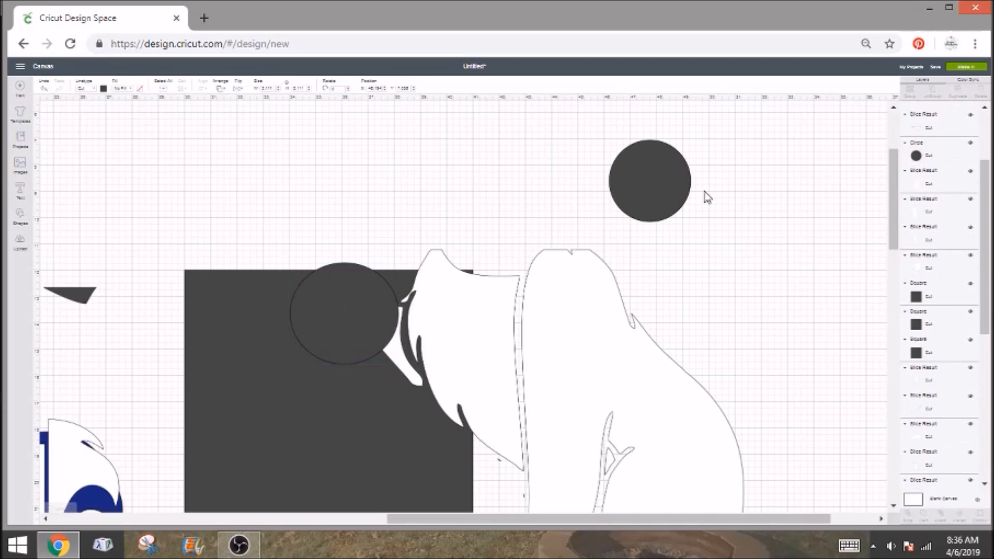
Step: Copy the plain circle again, place the copy over the raised foreleg, and nudge the cat body slightly left
{"action": "left_click", "coordinate": [644, 218]}
{"action": "key", "text": "ctrl+c"}
{"action": "key", "text": "ctrl+v"}
{"action": "left_click_drag", "start_coordinate": [667, 191], "coordinate": [373, 373]}
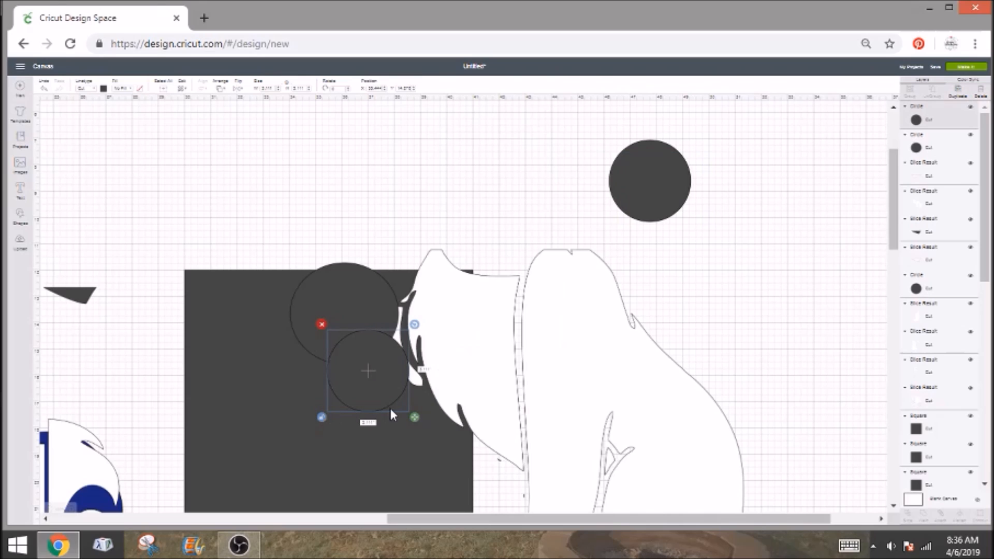
{"action": "left_click_drag", "start_coordinate": [420, 424], "coordinate": [408, 412]}
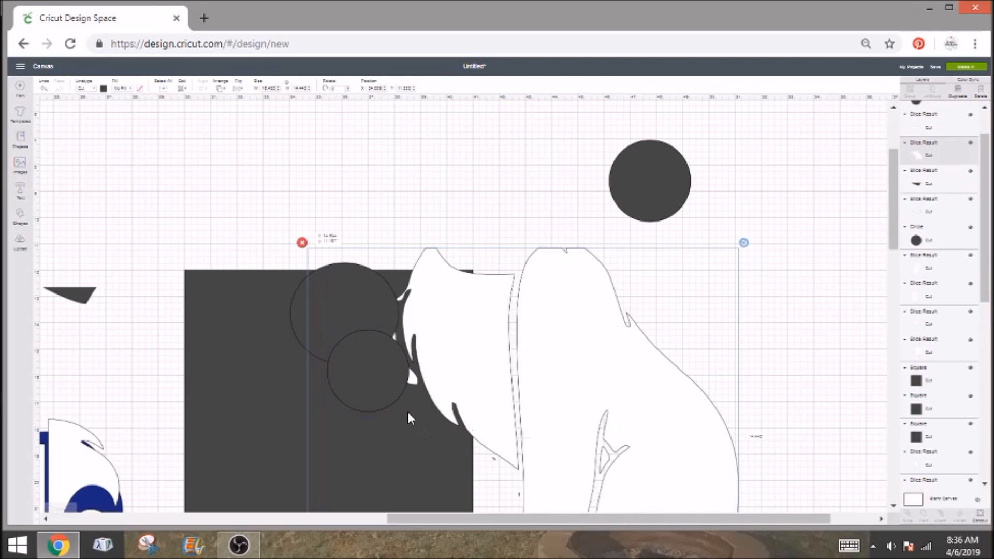
Step: Fit the two circles against the chest edge and add a third copy over the end of the foreleg
{"action": "left_click", "coordinate": [358, 317]}
{"action": "left_click_drag", "start_coordinate": [361, 321], "coordinate": [362, 309]}
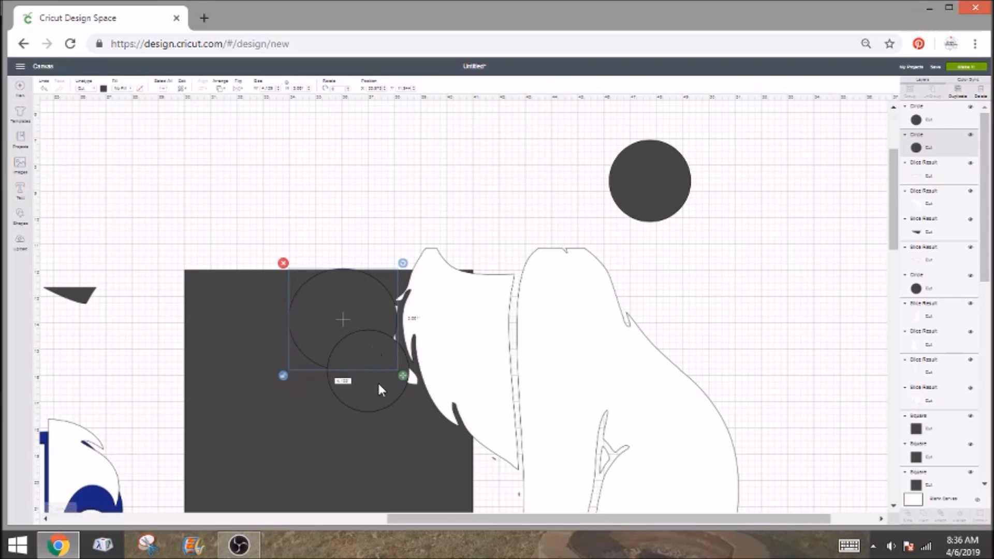
{"action": "left_click", "coordinate": [391, 395]}
{"action": "left_click_drag", "start_coordinate": [396, 398], "coordinate": [387, 371]}
{"action": "left_click", "coordinate": [956, 93]}
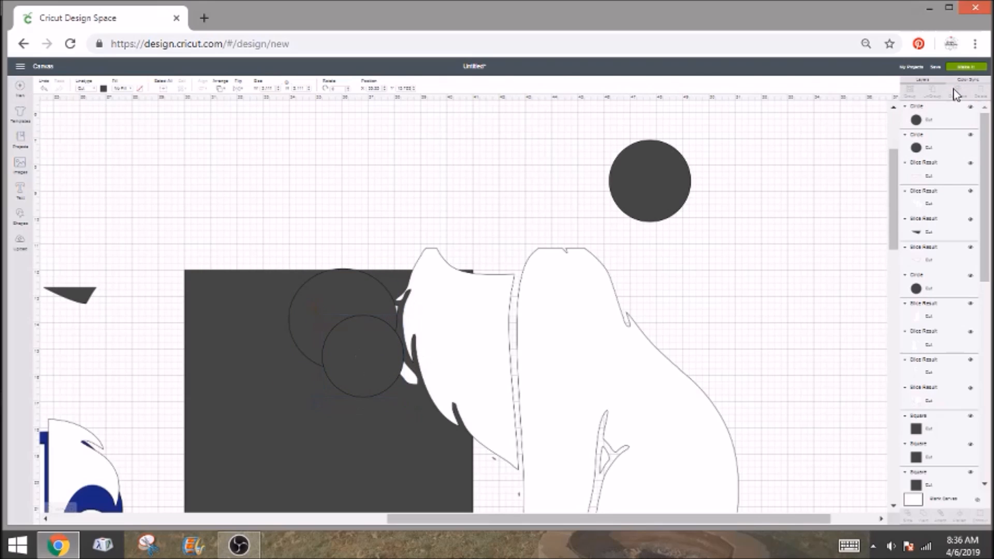
{"action": "left_click_drag", "start_coordinate": [395, 393], "coordinate": [399, 408]}
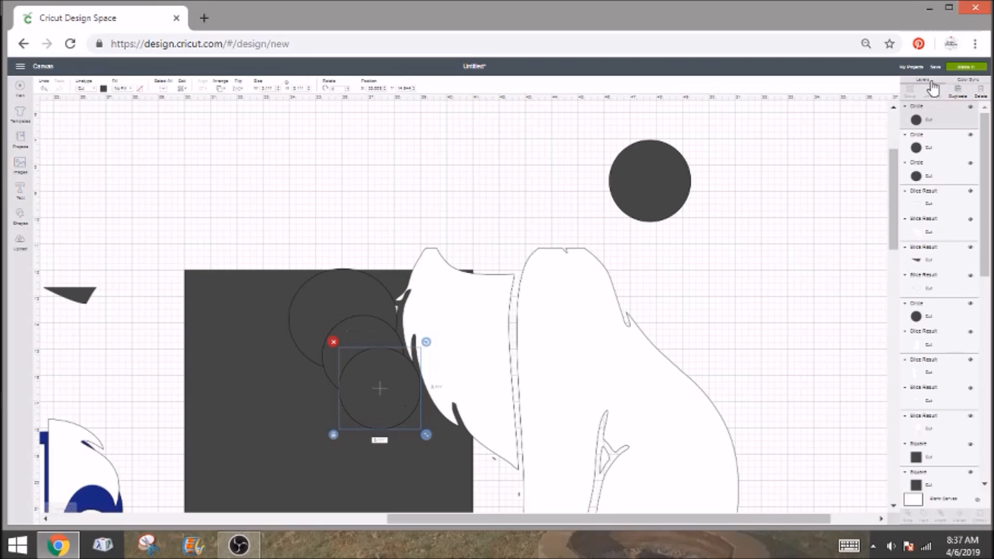
Step: Add a fourth circle copy, shrink it, and place it in the gap between the raised paw and the chest
{"action": "left_click", "coordinate": [957, 93]}
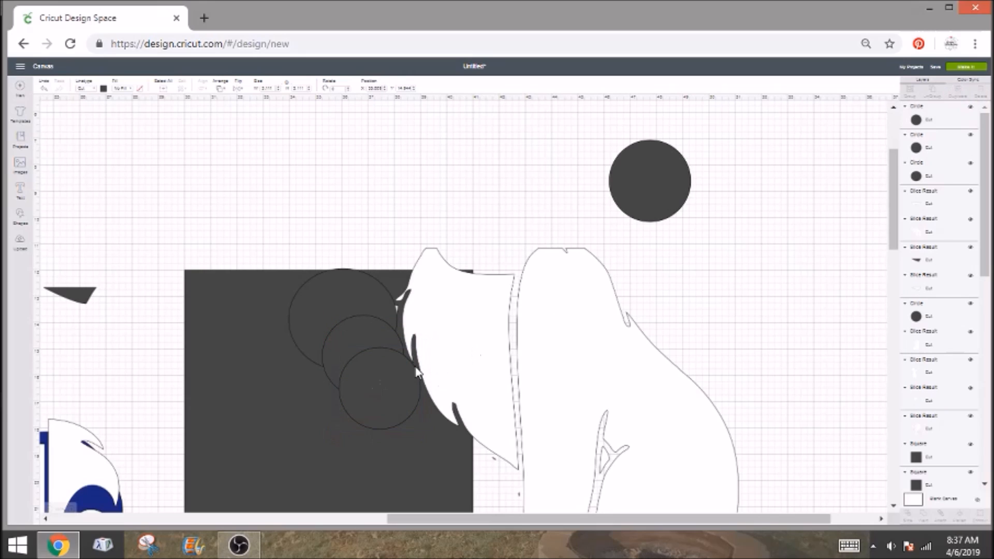
{"action": "left_click", "coordinate": [345, 445]}
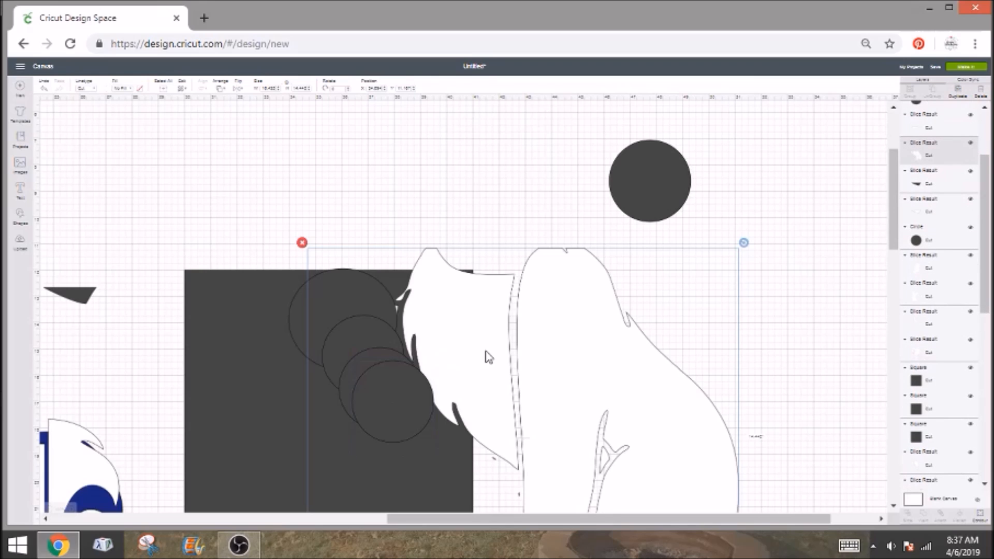
{"action": "left_click", "coordinate": [401, 419]}
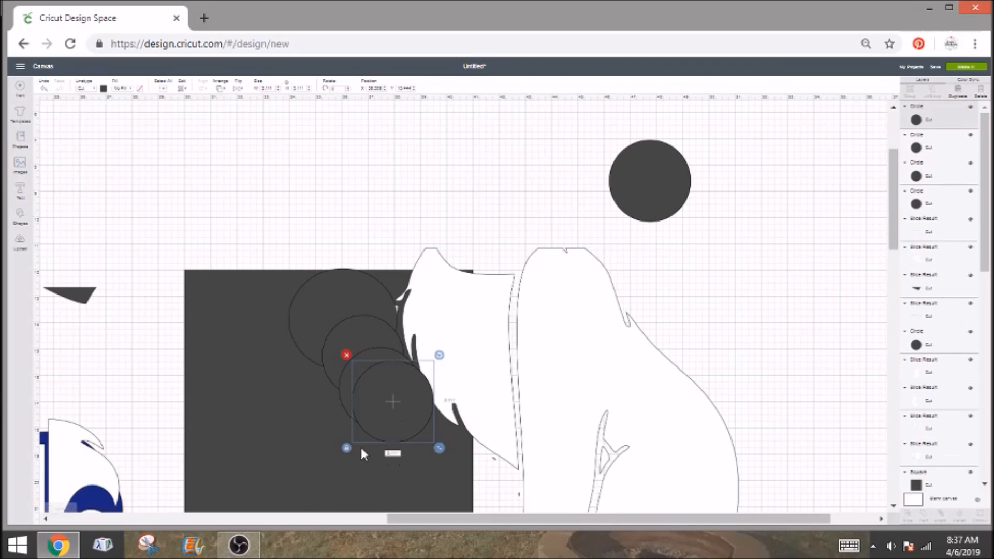
{"action": "left_click_drag", "start_coordinate": [440, 446], "coordinate": [381, 407]}
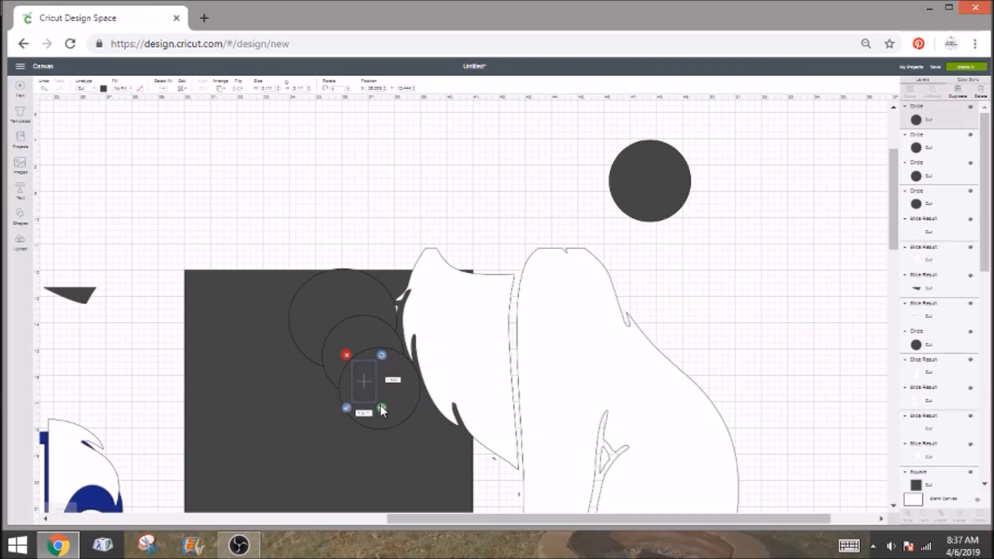
{"action": "left_click_drag", "start_coordinate": [364, 367], "coordinate": [398, 311]}
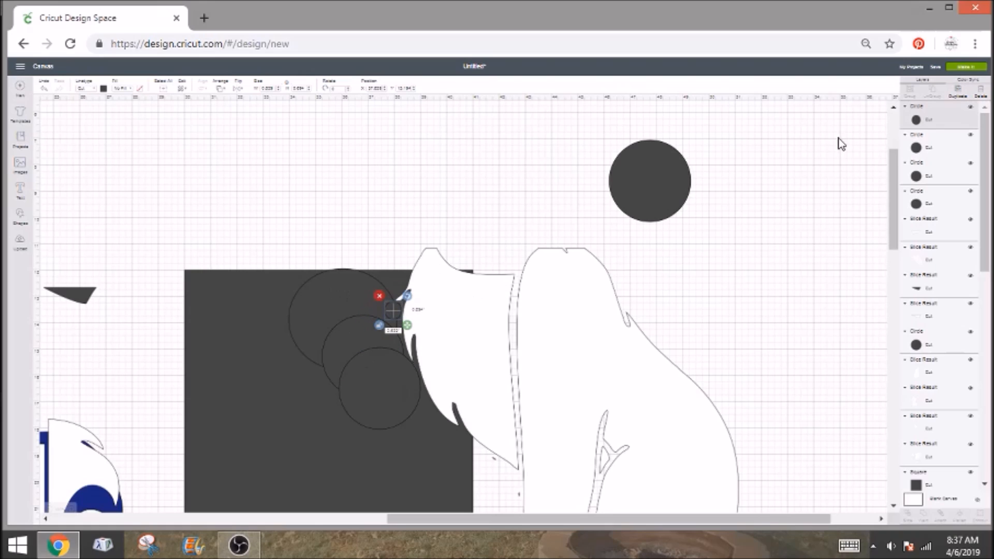
Step: Weld the four overlapping circles covering the raised paw into one shape
{"action": "left_click", "coordinate": [928, 151], "text": "shift"}
{"action": "left_click", "coordinate": [932, 174], "text": "shift"}
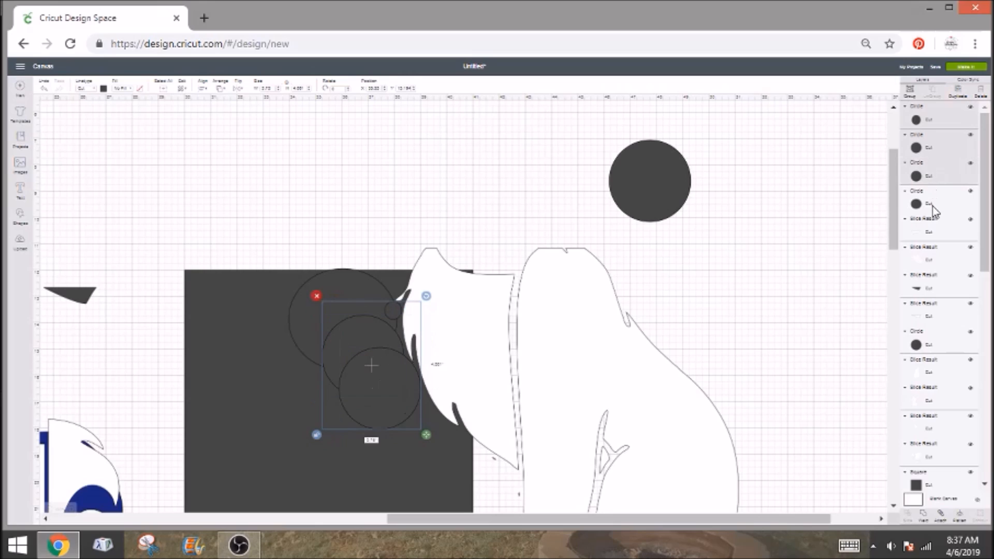
{"action": "left_click", "coordinate": [935, 212], "text": "shift"}
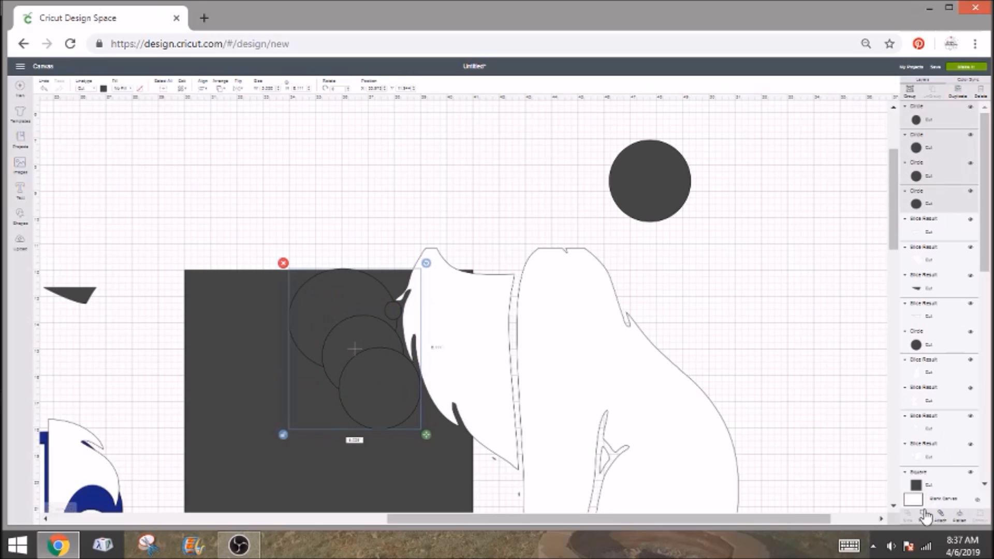
{"action": "left_click", "coordinate": [924, 518]}
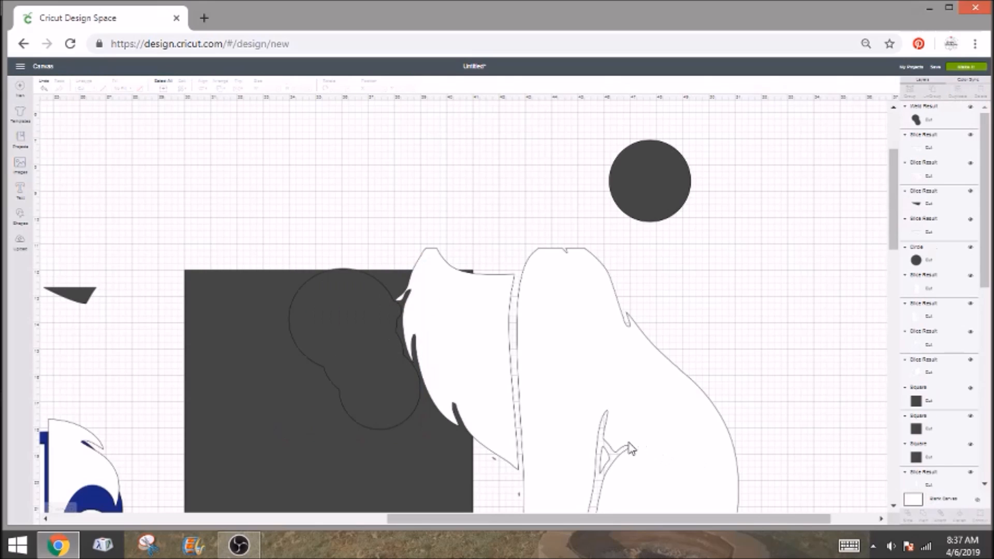
Step: Slice the raised paw out of the cat body with the welded shape and remove the leftover slice pieces around it
{"action": "left_click", "coordinate": [488, 382]}
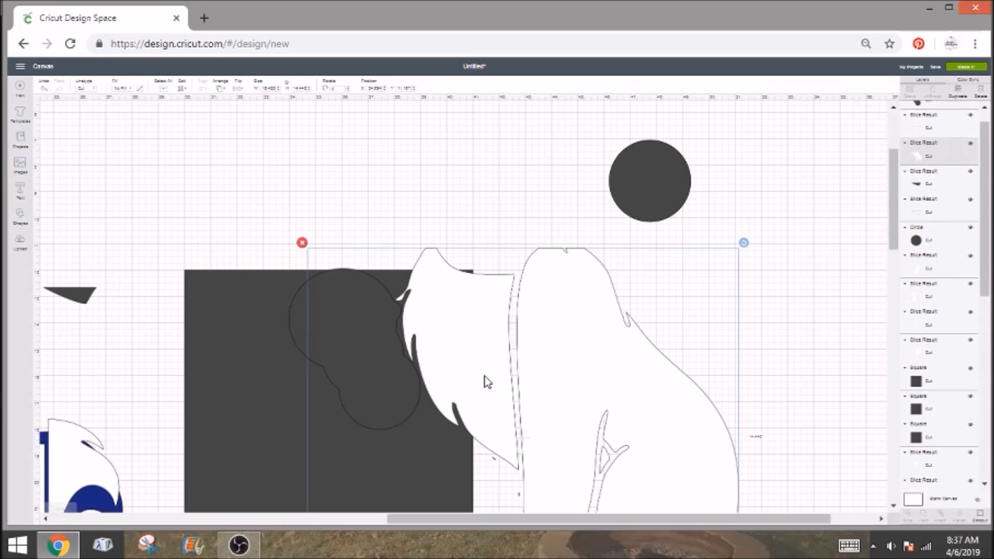
{"action": "left_click", "coordinate": [300, 322], "text": "shift"}
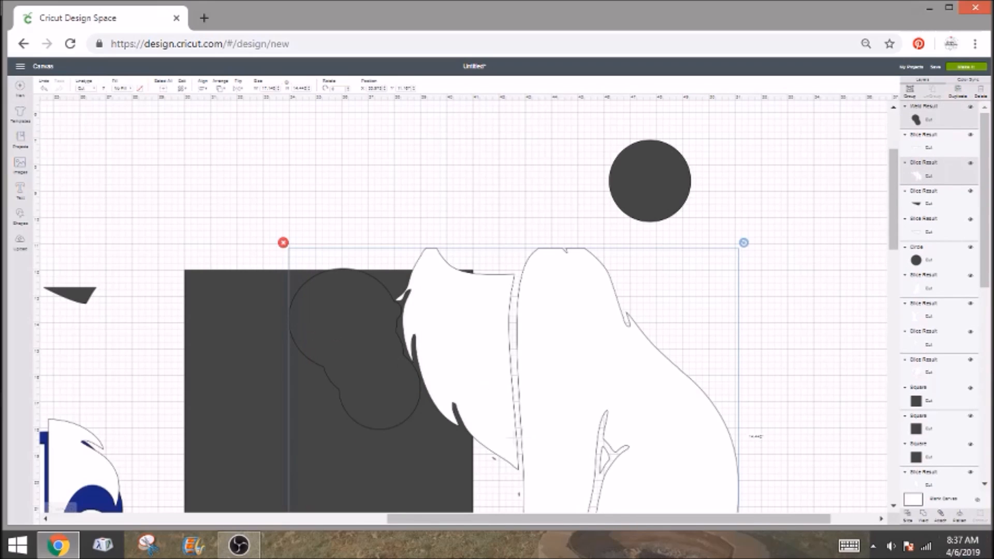
{"action": "left_click", "coordinate": [910, 518]}
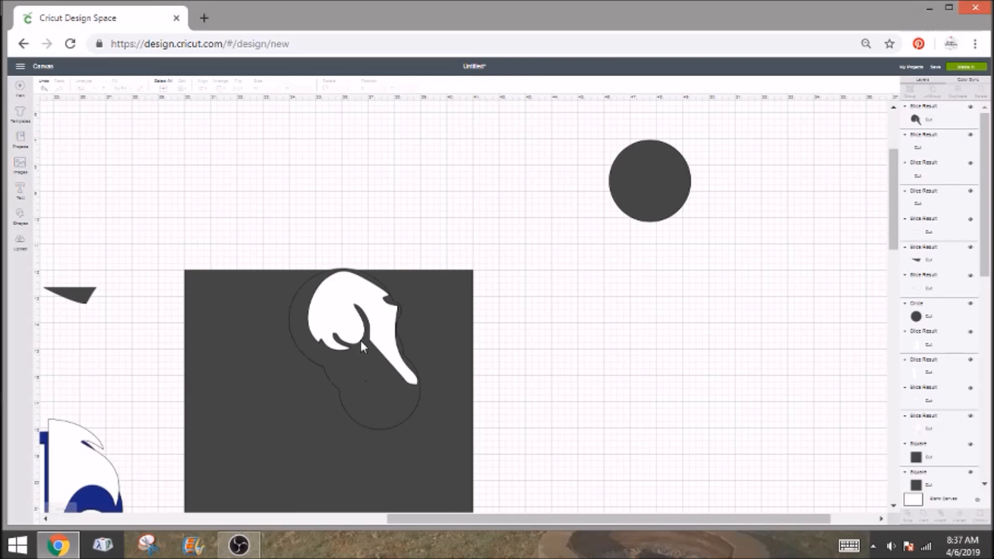
{"action": "left_click", "coordinate": [375, 317]}
{"action": "left_click_drag", "start_coordinate": [374, 322], "coordinate": [227, 267]}
{"action": "key", "text": "ctrl+z"}
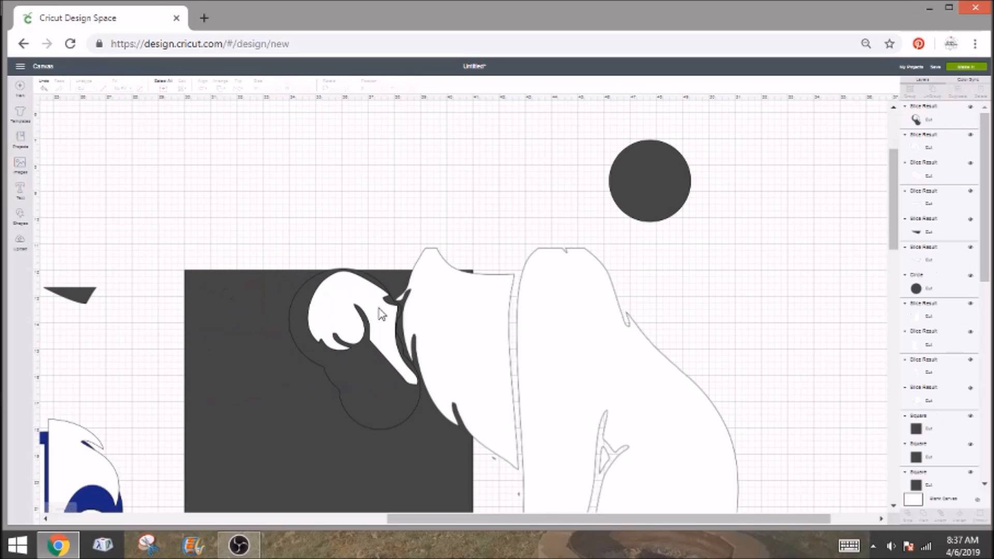
{"action": "left_click_drag", "start_coordinate": [380, 313], "coordinate": [289, 265]}
{"action": "key", "text": "ctrl+z"}
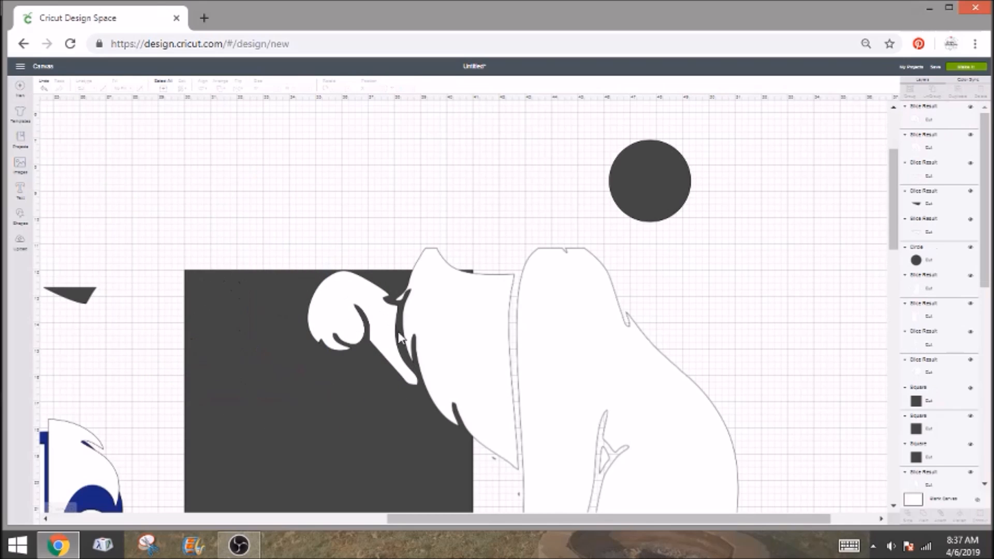
Step: Move the sliced paw onto the blue cat below the winking face and delete the stray dark wedge beside the cat
{"action": "left_click_drag", "start_coordinate": [326, 327], "coordinate": [194, 354]}
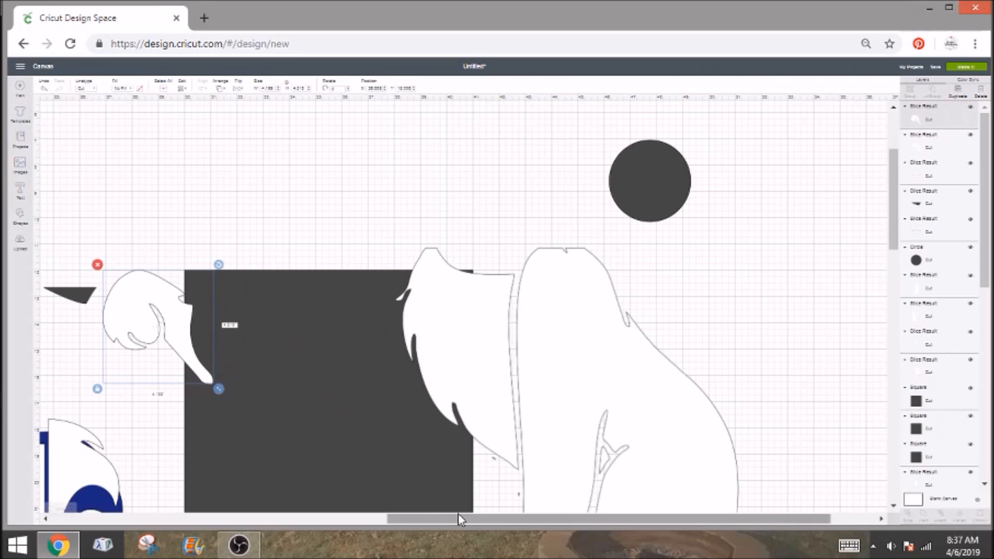
{"action": "left_click_drag", "start_coordinate": [468, 516], "coordinate": [221, 519]}
{"action": "left_click_drag", "start_coordinate": [619, 310], "coordinate": [237, 389]}
{"action": "left_click", "coordinate": [553, 300]}
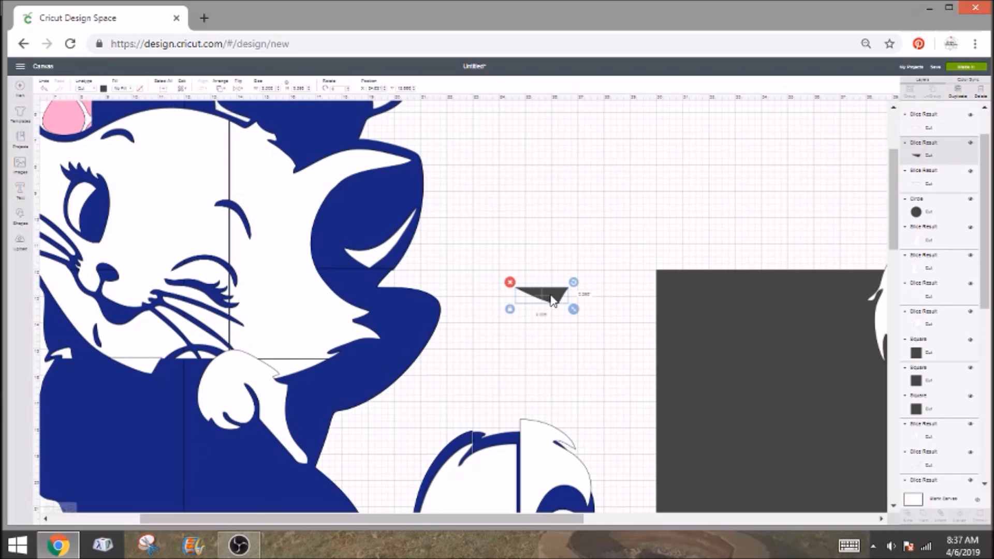
{"action": "key", "text": "Delete"}
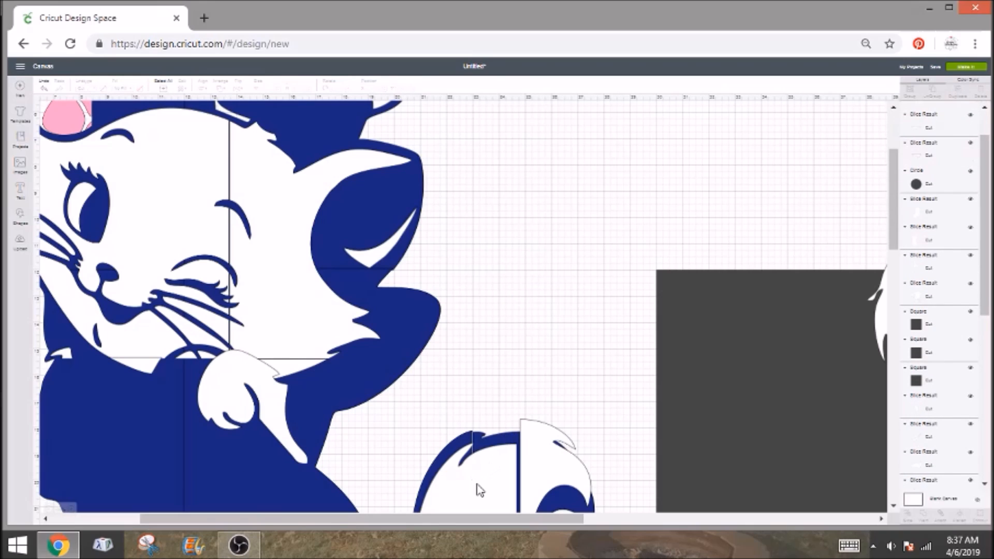
Step: Position the cat body over the squares with its chest just inside their outer edge and its paw above the lower edge
{"action": "left_click_drag", "start_coordinate": [492, 518], "coordinate": [744, 518]}
{"action": "scroll", "coordinate": [710, 314], "scroll_direction": "down", "scroll_amount": 3}
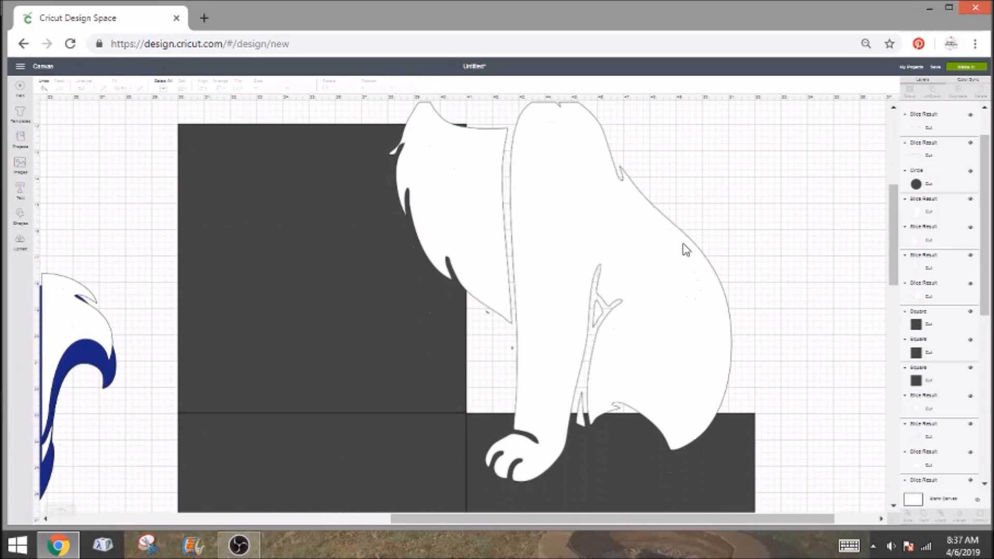
{"action": "scroll", "coordinate": [652, 250], "scroll_direction": "down", "scroll_amount": 2}
{"action": "left_click_drag", "start_coordinate": [602, 180], "coordinate": [396, 303]}
{"action": "scroll", "coordinate": [554, 313], "scroll_direction": "down", "scroll_amount": 3}
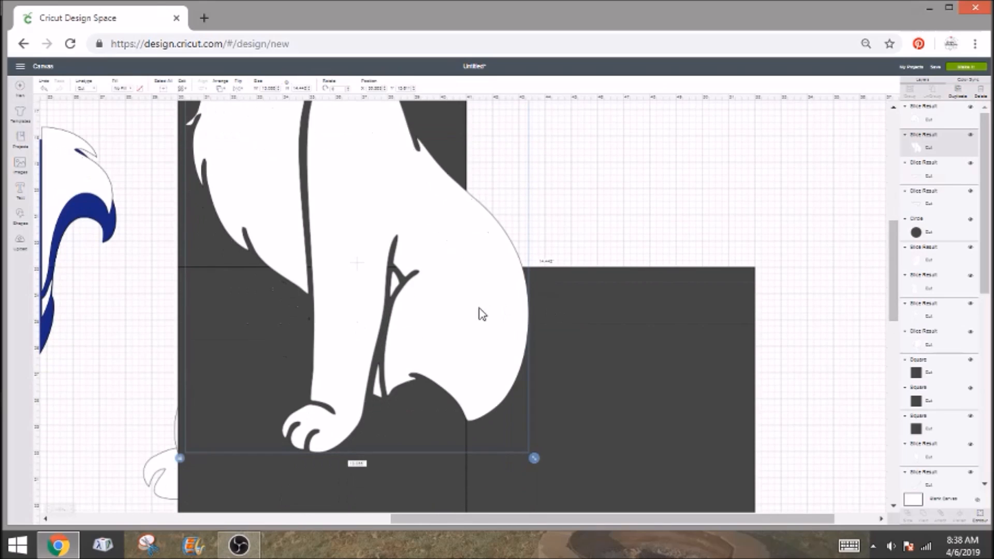
{"action": "left_click_drag", "start_coordinate": [486, 331], "coordinate": [480, 394]}
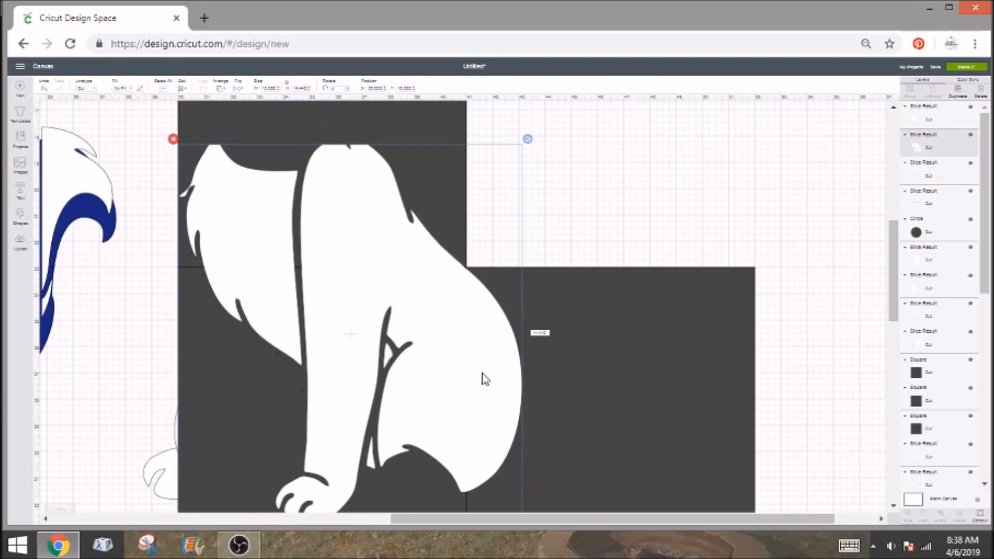
{"action": "scroll", "coordinate": [483, 377], "scroll_direction": "down", "scroll_amount": 3}
{"action": "left_click_drag", "start_coordinate": [480, 355], "coordinate": [488, 368]}
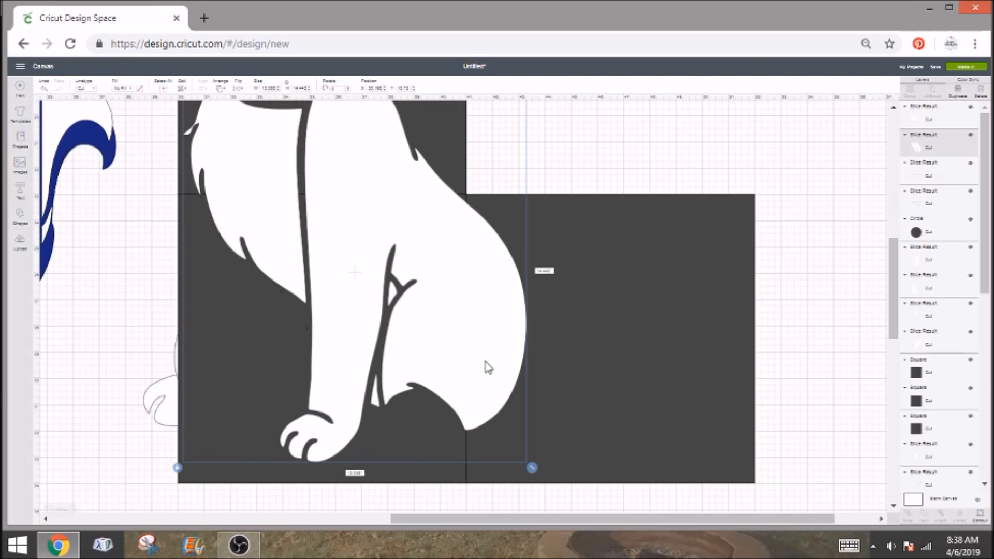
Step: Slice the cat body with the lower-right square to separate the curved back section
{"action": "scroll", "coordinate": [574, 228], "scroll_direction": "up", "scroll_amount": 3}
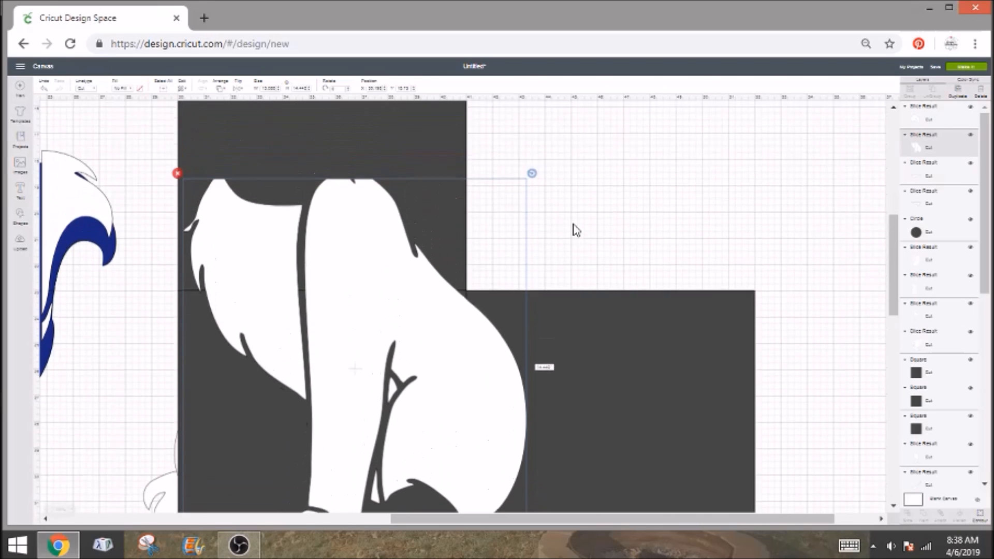
{"action": "scroll", "coordinate": [575, 228], "scroll_direction": "down", "scroll_amount": 1}
{"action": "scroll", "coordinate": [577, 231], "scroll_direction": "down", "scroll_amount": 1}
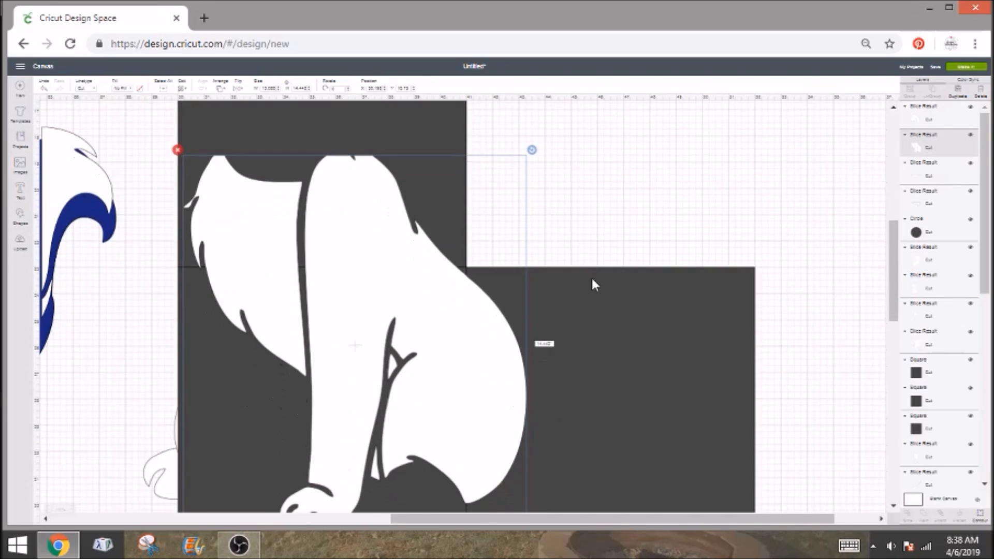
{"action": "scroll", "coordinate": [744, 282], "scroll_direction": "down", "scroll_amount": 2}
{"action": "left_click", "coordinate": [734, 310]}
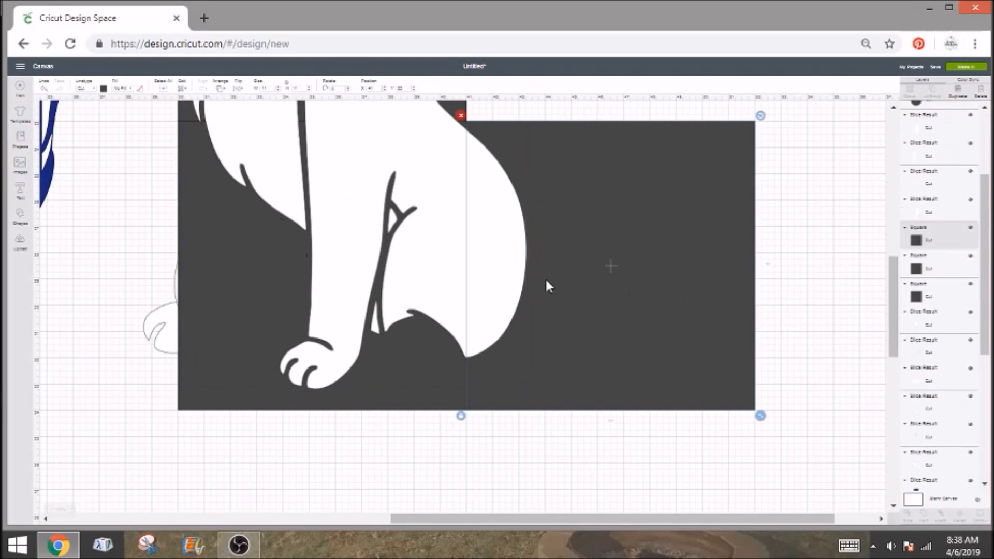
{"action": "left_click", "coordinate": [421, 281], "text": "shift"}
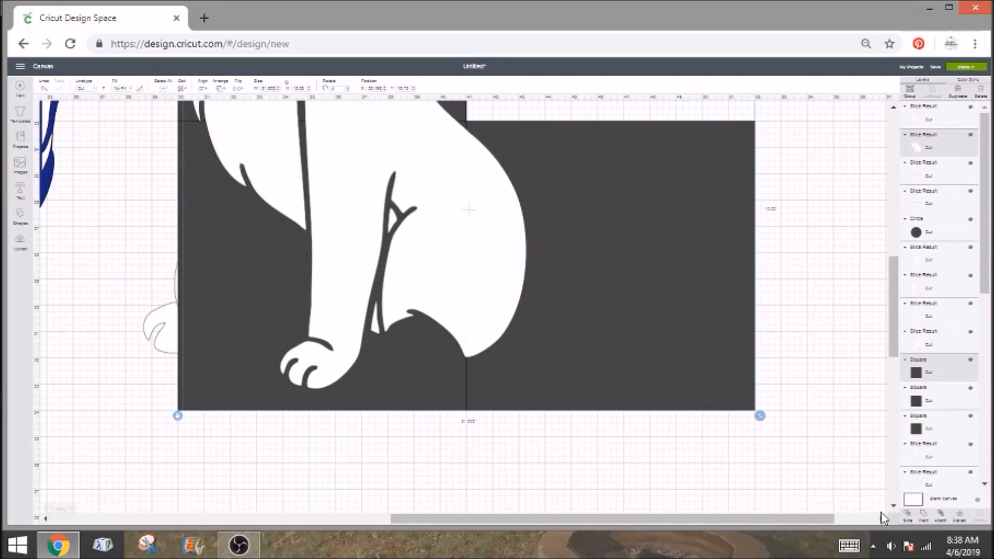
{"action": "left_click", "coordinate": [911, 520]}
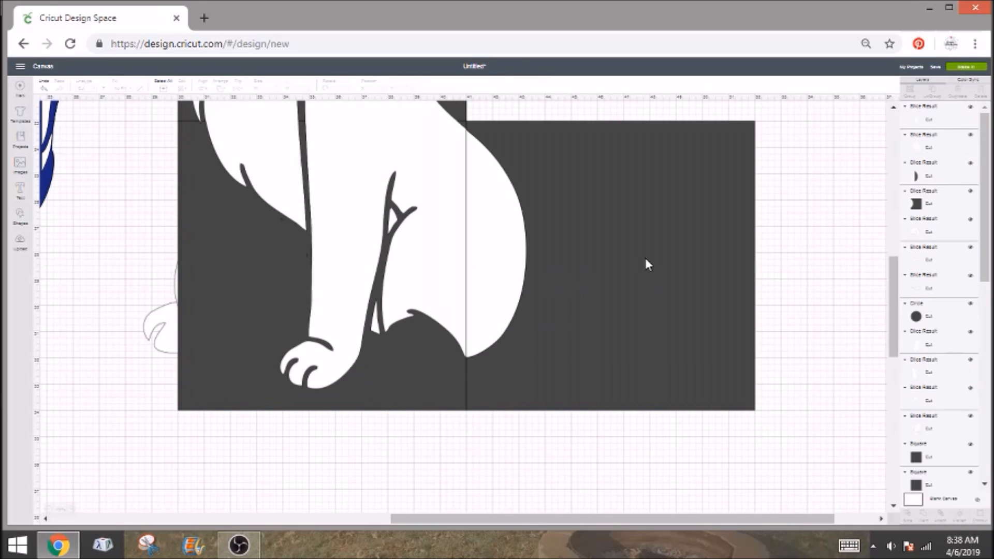
Step: Shift the outlined paw pieces clear of the squares and place the sliced back section on the blank canvas beside them
{"action": "left_click_drag", "start_coordinate": [145, 334], "coordinate": [44, 342]}
{"action": "left_click_drag", "start_coordinate": [176, 292], "coordinate": [86, 301]}
{"action": "left_click_drag", "start_coordinate": [520, 249], "coordinate": [95, 301]}
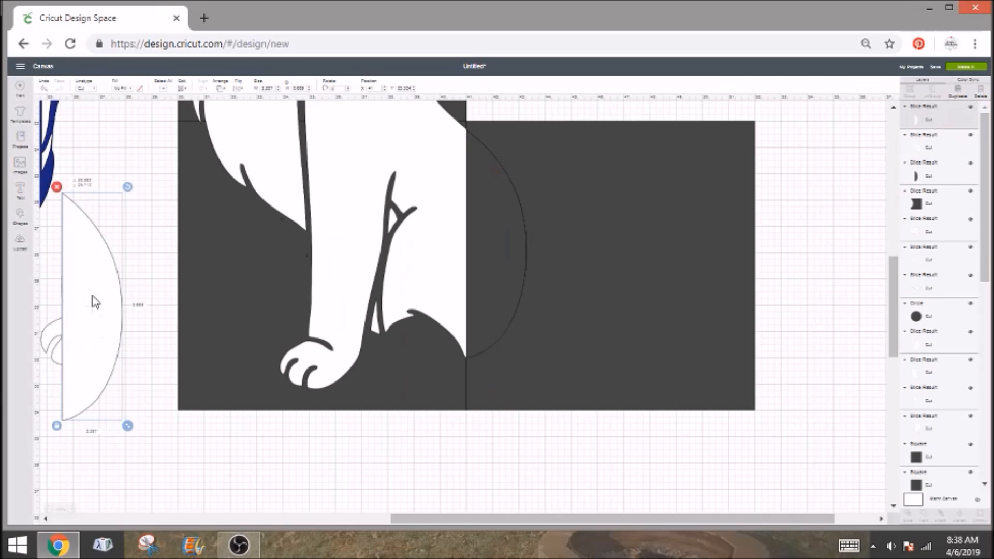
Step: Delete the leftover lower-right square and the dark curved piece cut from it
{"action": "left_click", "coordinate": [580, 249]}
{"action": "key", "text": "Delete"}
{"action": "left_click", "coordinate": [511, 247]}
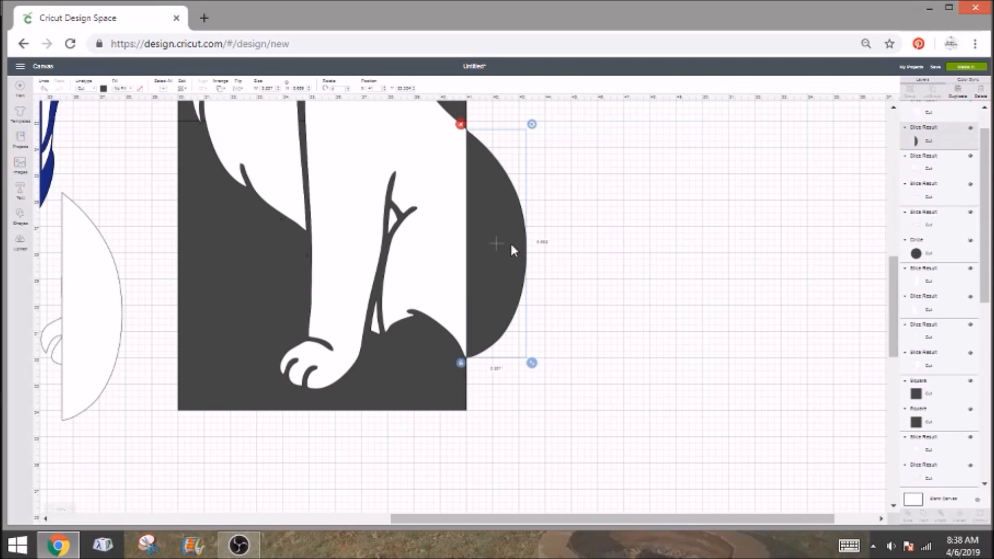
{"action": "key", "text": "Delete"}
Step: Slice the cat body with the upper square and delete the remainder of that square
{"action": "scroll", "coordinate": [440, 328], "scroll_direction": "up", "scroll_amount": 5}
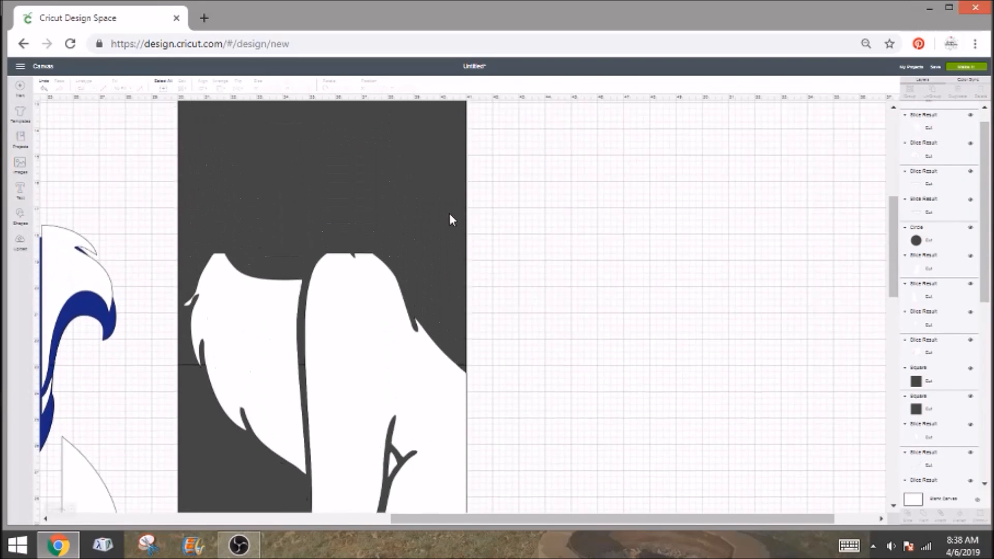
{"action": "scroll", "coordinate": [449, 219], "scroll_direction": "up", "scroll_amount": 2}
{"action": "left_click", "coordinate": [447, 220]}
{"action": "scroll", "coordinate": [448, 222], "scroll_direction": "down", "scroll_amount": 3}
{"action": "left_click", "coordinate": [324, 399], "text": "shift"}
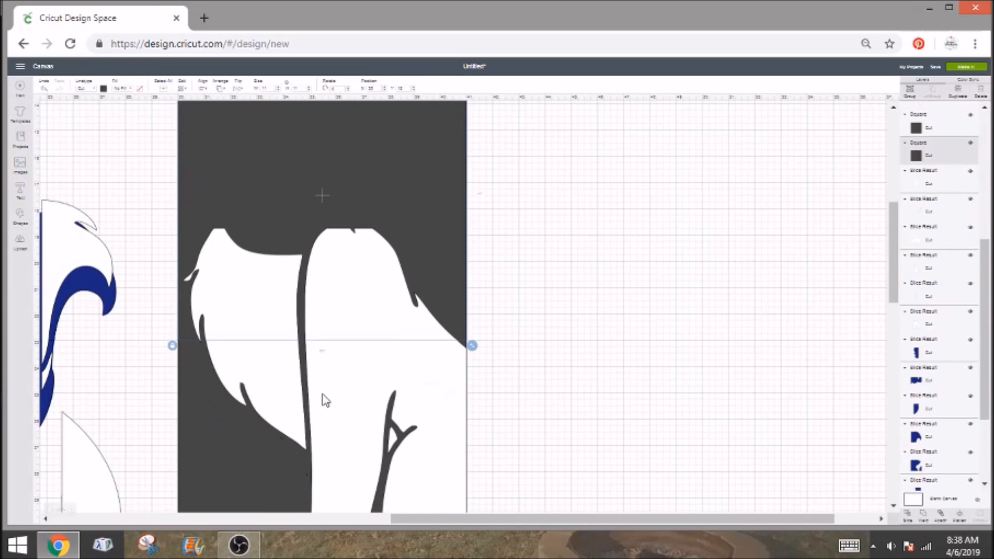
{"action": "left_click", "coordinate": [906, 518]}
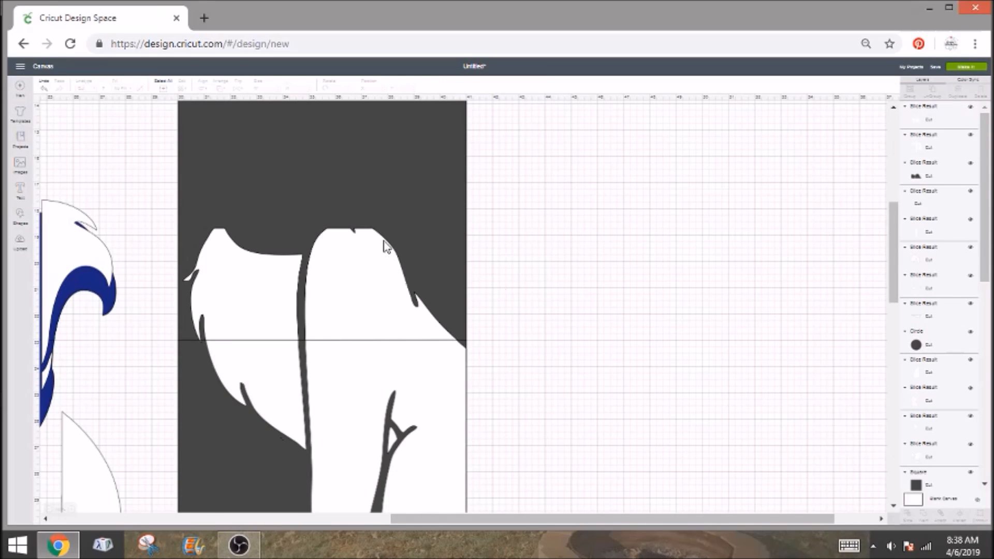
{"action": "left_click", "coordinate": [385, 196]}
{"action": "key", "text": "Delete"}
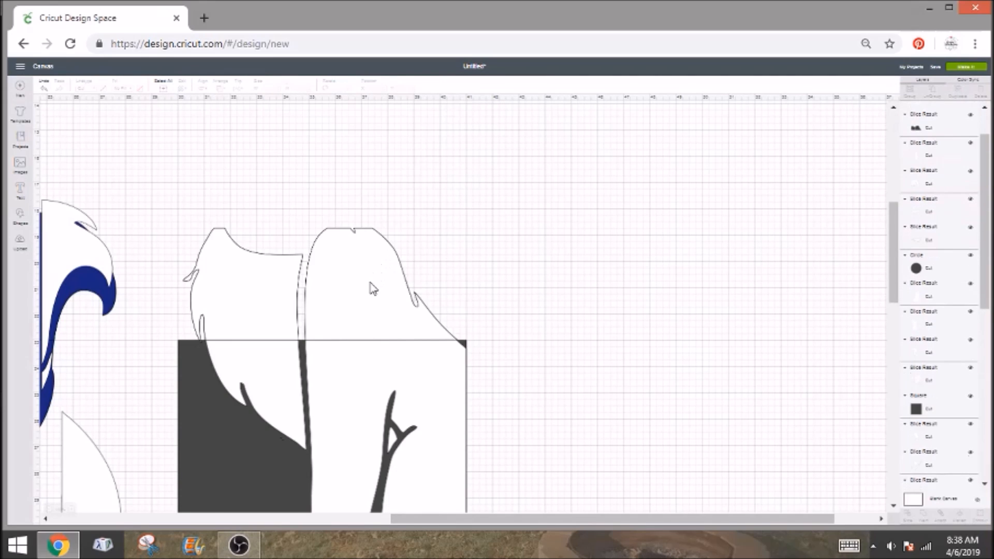
{"action": "left_click_drag", "start_coordinate": [290, 288], "coordinate": [129, 198]}
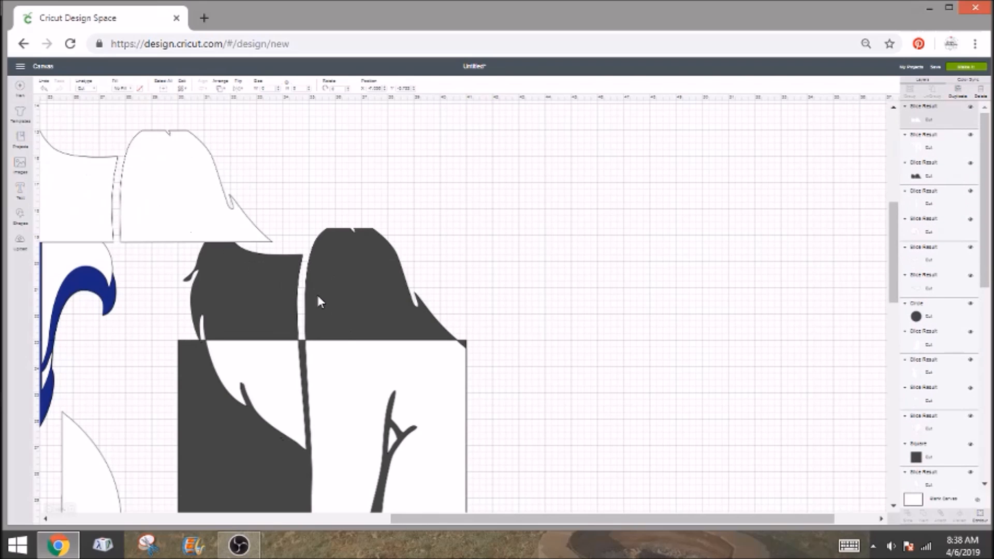
{"action": "key", "text": "Delete"}
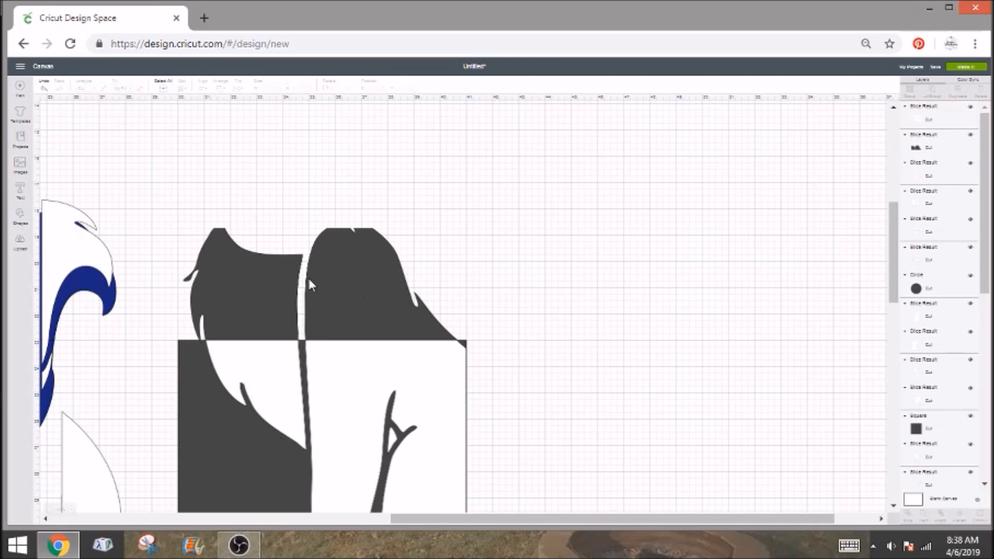
{"action": "left_click", "coordinate": [43, 87]}
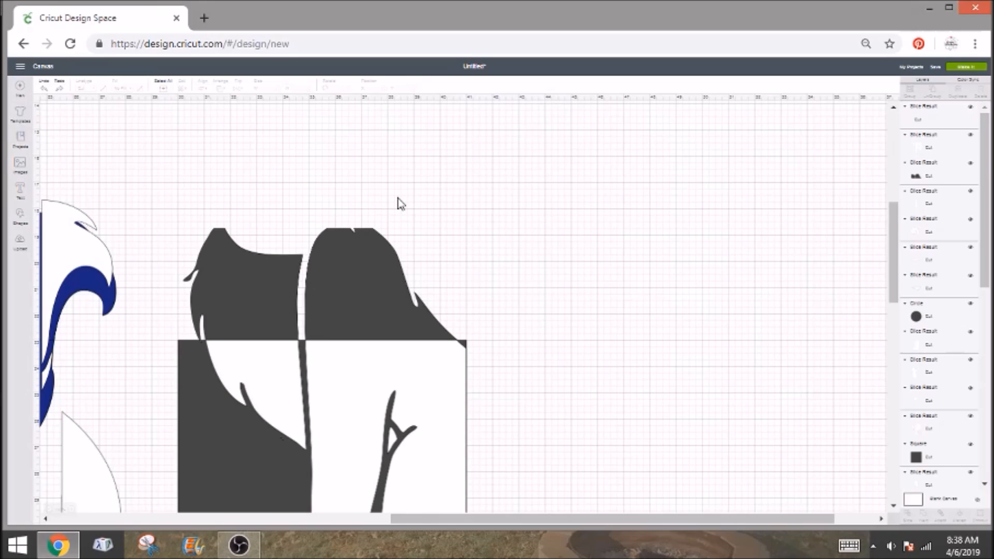
Step: Move the white upper body section onto the blank canvas and delete the matching dark slice piece
{"action": "left_click_drag", "start_coordinate": [384, 280], "coordinate": [716, 218]}
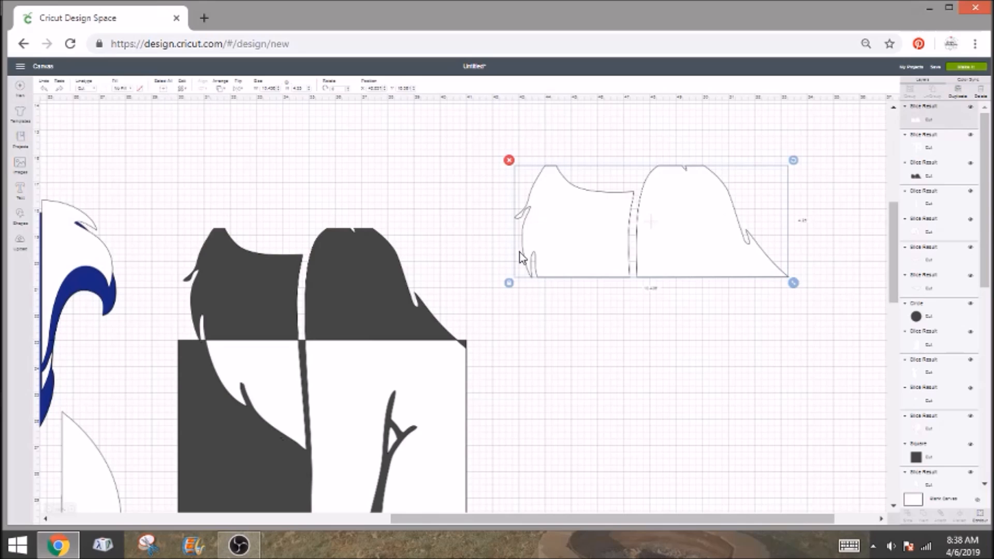
{"action": "left_click", "coordinate": [333, 308]}
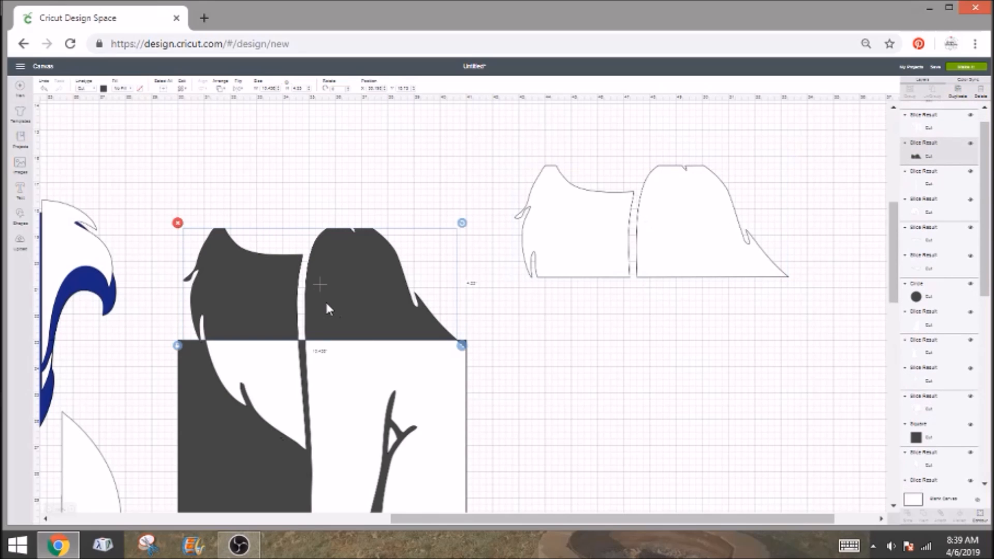
{"action": "key", "text": "Delete"}
Step: Move the lower body section off the last square and delete the square, keeping the body section
{"action": "scroll", "coordinate": [346, 303], "scroll_direction": "down", "scroll_amount": 5}
{"action": "left_click_drag", "start_coordinate": [339, 286], "coordinate": [596, 307]}
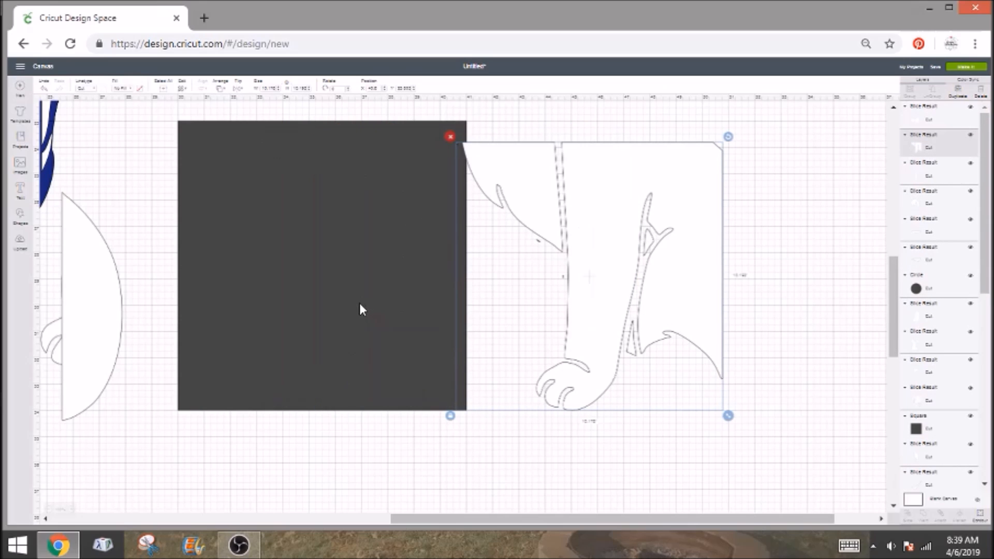
{"action": "key", "text": "Delete"}
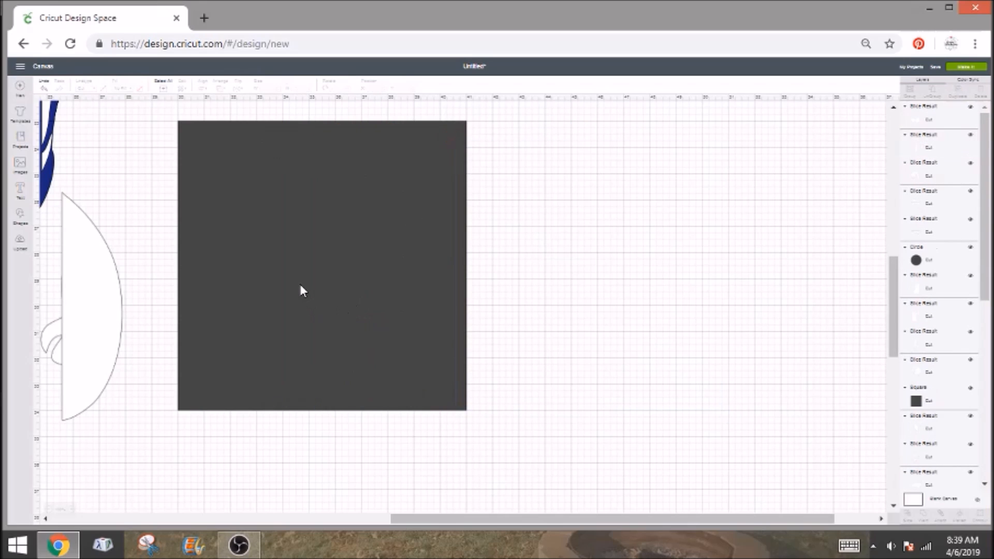
{"action": "left_click", "coordinate": [45, 89]}
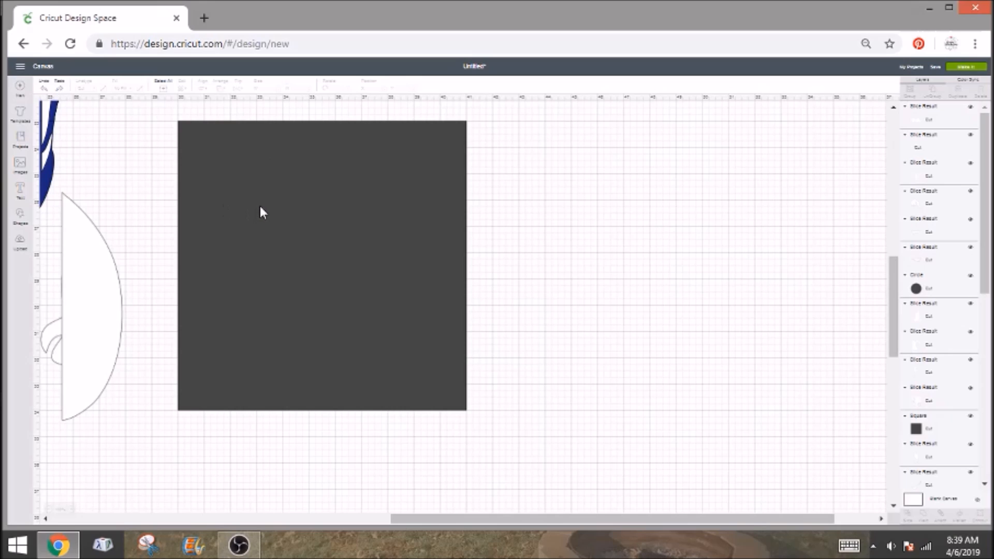
{"action": "left_click", "coordinate": [260, 228]}
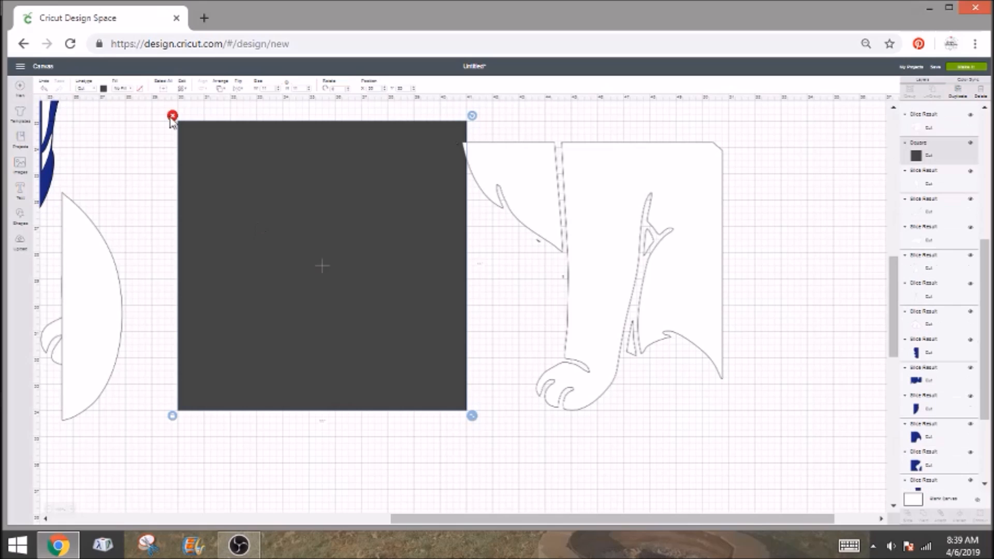
{"action": "left_click", "coordinate": [173, 116]}
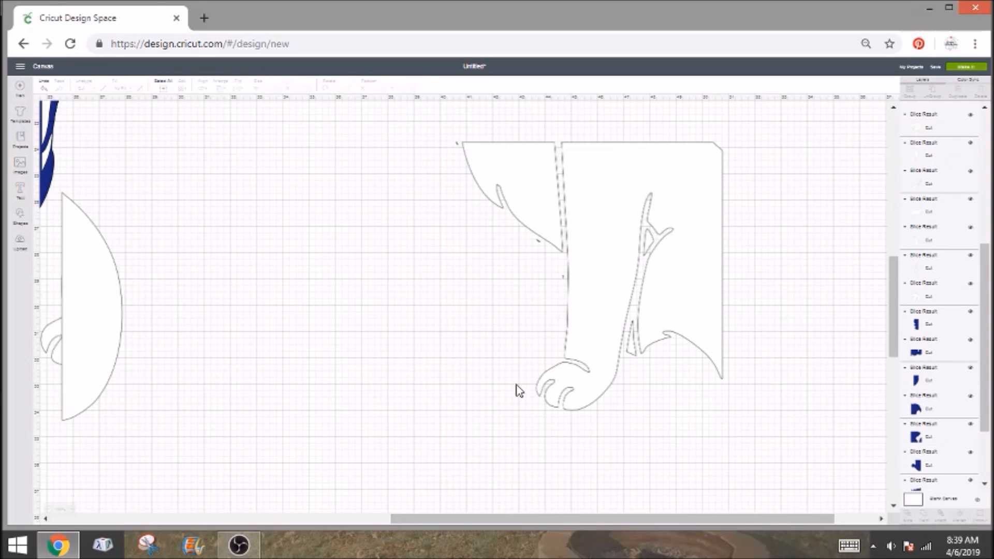
Step: Bring the lower and upper body sections across the canvas toward the blue cat layer
{"action": "left_click_drag", "start_coordinate": [603, 219], "coordinate": [91, 246]}
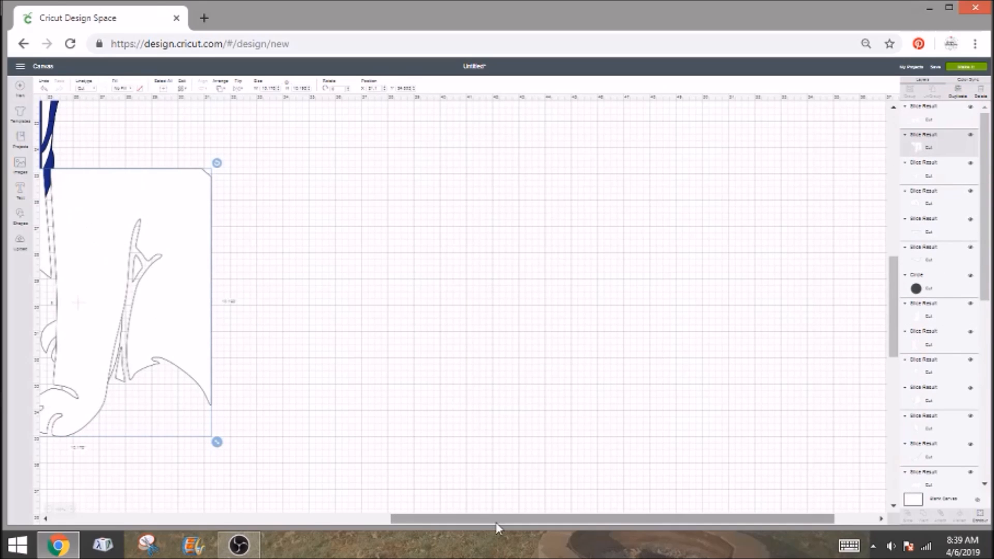
{"action": "scroll", "coordinate": [528, 420], "scroll_direction": "up", "scroll_amount": 5}
{"action": "left_click_drag", "start_coordinate": [521, 335], "coordinate": [89, 365]}
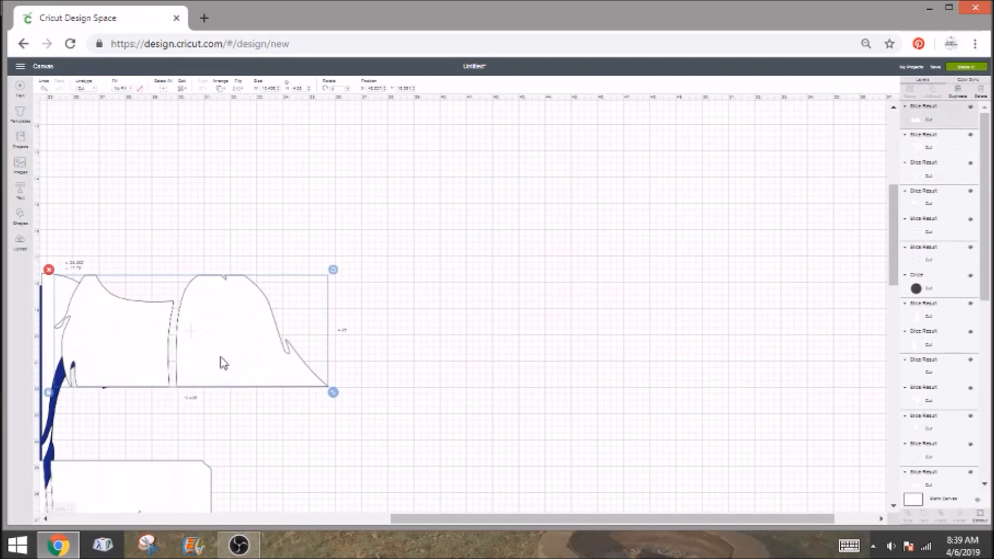
Step: Place the white body sections over the upper body of the blue cat layer
{"action": "scroll", "coordinate": [467, 462], "scroll_direction": "down", "scroll_amount": 1}
{"action": "left_click_drag", "start_coordinate": [455, 519], "coordinate": [127, 519]}
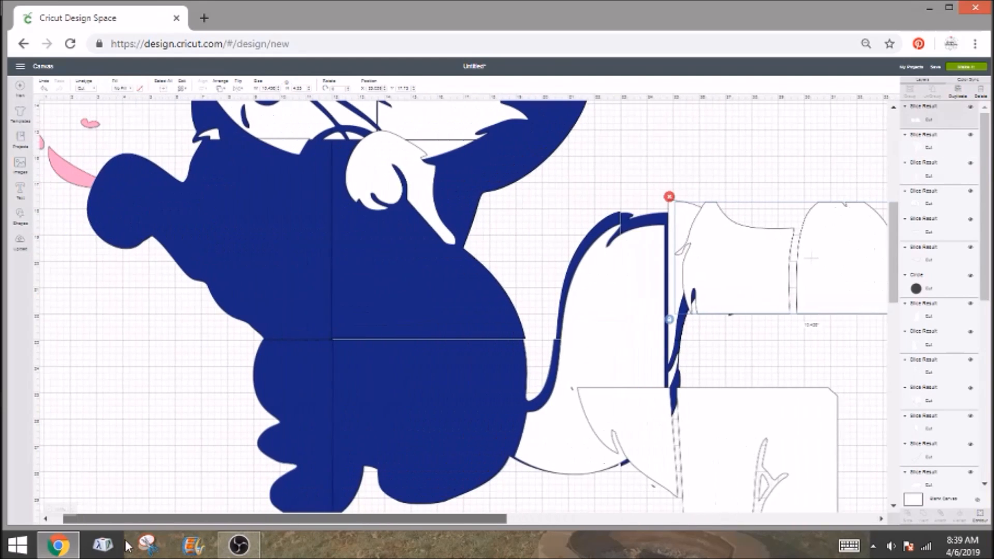
{"action": "left_click_drag", "start_coordinate": [771, 254], "coordinate": [338, 217]}
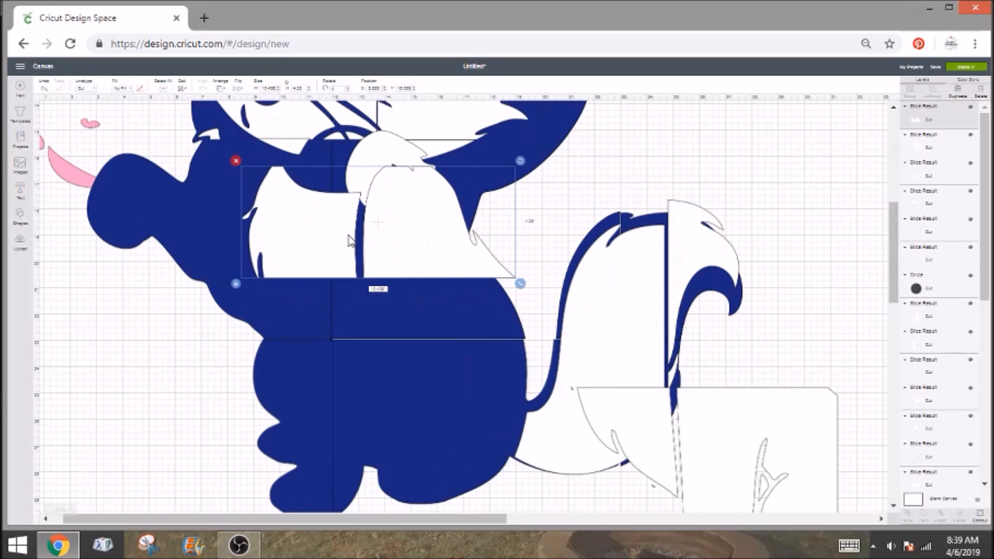
Step: Move the pink layer off the cat onto the blank canvas beyond the cat's tail
{"action": "scroll", "coordinate": [401, 264], "scroll_direction": "up", "scroll_amount": 3}
{"action": "left_click_drag", "start_coordinate": [70, 313], "coordinate": [608, 300]}
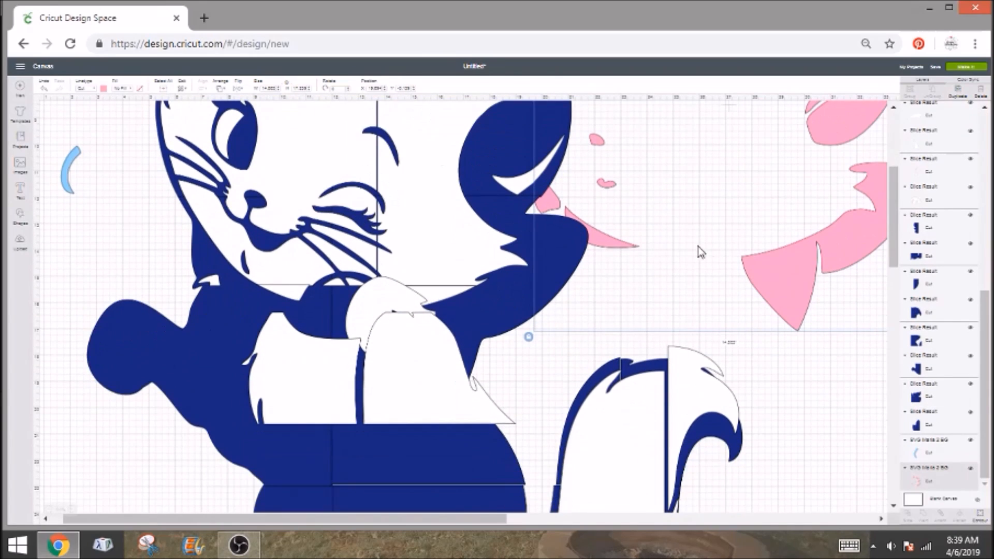
{"action": "left_click_drag", "start_coordinate": [774, 280], "coordinate": [862, 299]}
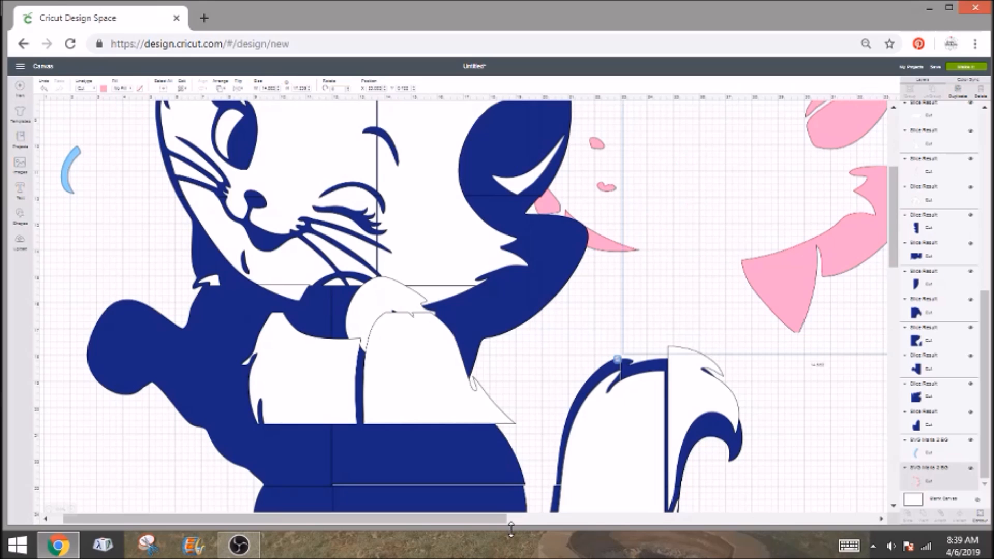
{"action": "left_click_drag", "start_coordinate": [499, 519], "coordinate": [674, 523]}
{"action": "left_click_drag", "start_coordinate": [533, 243], "coordinate": [674, 397]}
{"action": "scroll", "coordinate": [673, 394], "scroll_direction": "down", "scroll_amount": 3}
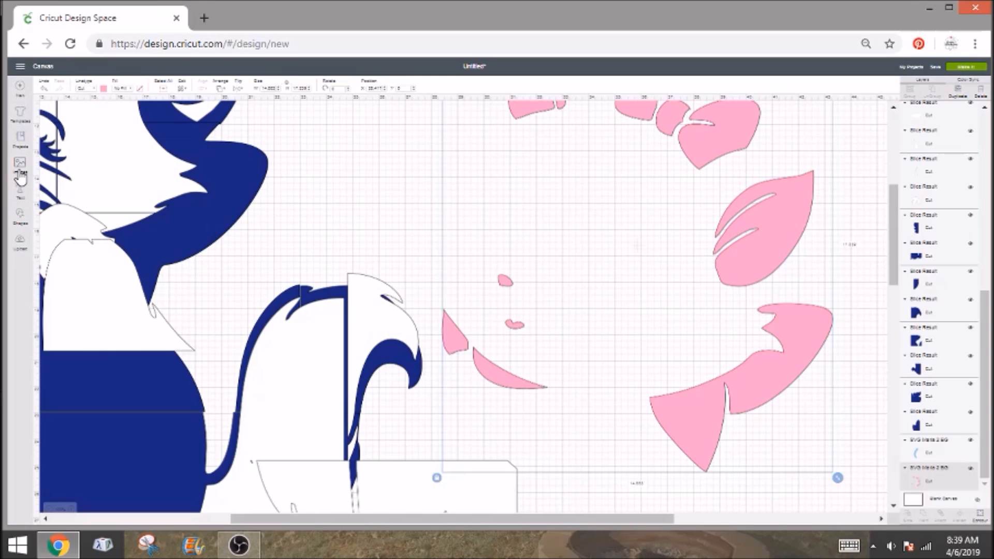
Step: Add a square shape and place it on the blank canvas between the cat and the pink layer
{"action": "left_click", "coordinate": [19, 218]}
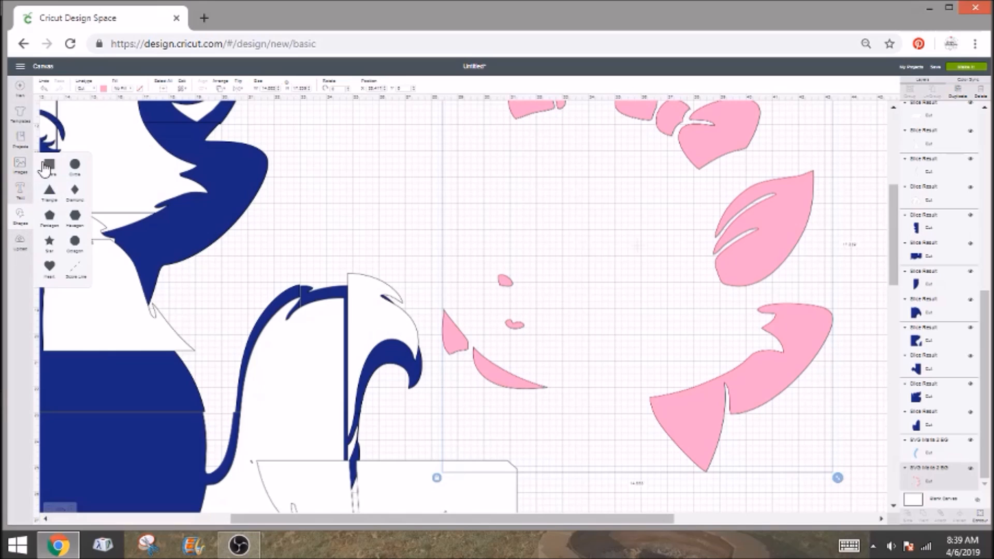
{"action": "left_click_drag", "start_coordinate": [380, 519], "coordinate": [98, 519]}
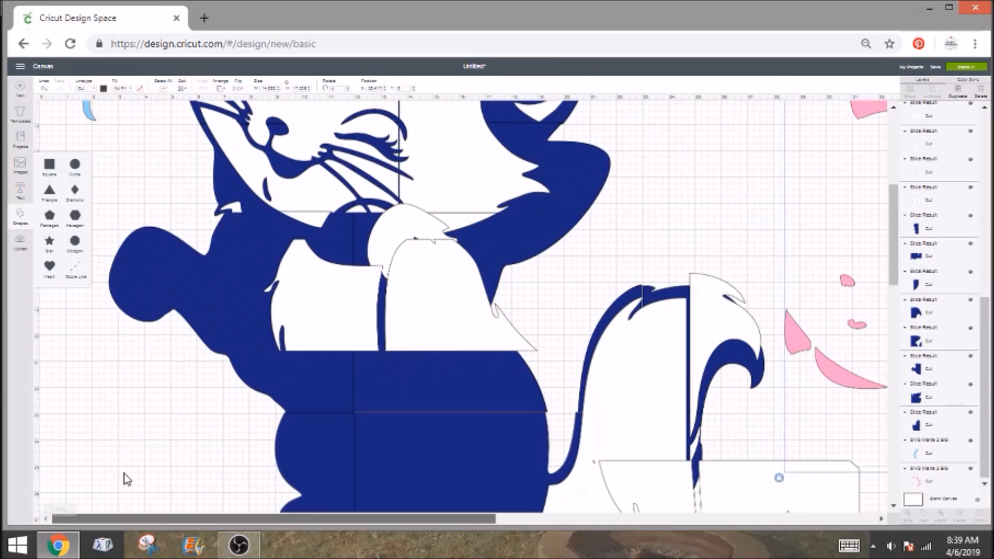
{"action": "scroll", "coordinate": [293, 283], "scroll_direction": "up", "scroll_amount": 3}
{"action": "scroll", "coordinate": [292, 282], "scroll_direction": "up", "scroll_amount": 3}
{"action": "left_click", "coordinate": [50, 166]}
{"action": "left_click_drag", "start_coordinate": [151, 199], "coordinate": [767, 342]}
Step: Place the square over the upper pink ear piece and stretch it to about 3.75 by 5.3 inches to cover the ear
{"action": "scroll", "coordinate": [940, 349], "scroll_direction": "up", "scroll_amount": 7}
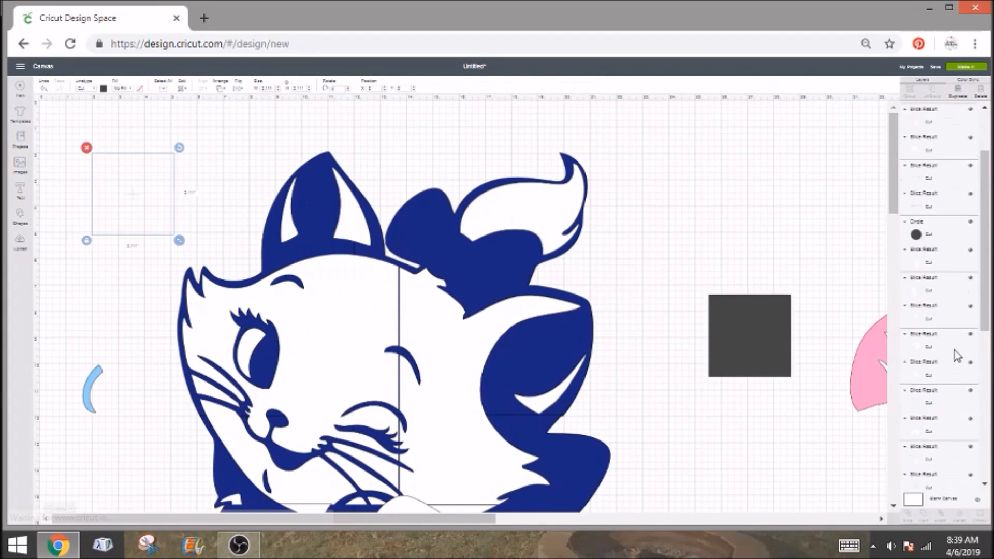
{"action": "left_click_drag", "start_coordinate": [400, 520], "coordinate": [628, 520]}
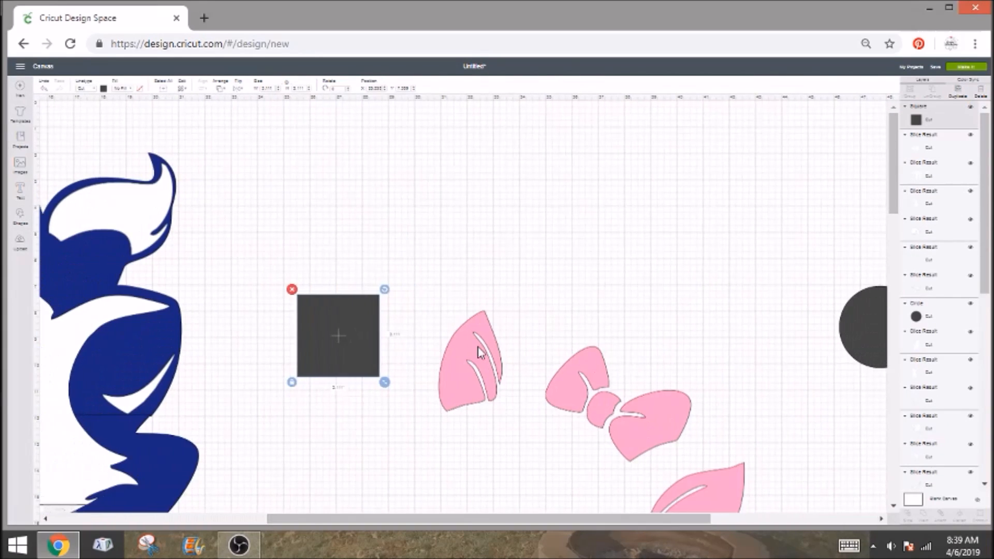
{"action": "scroll", "coordinate": [318, 257], "scroll_direction": "down", "scroll_amount": 2}
{"action": "left_click_drag", "start_coordinate": [318, 256], "coordinate": [436, 249]}
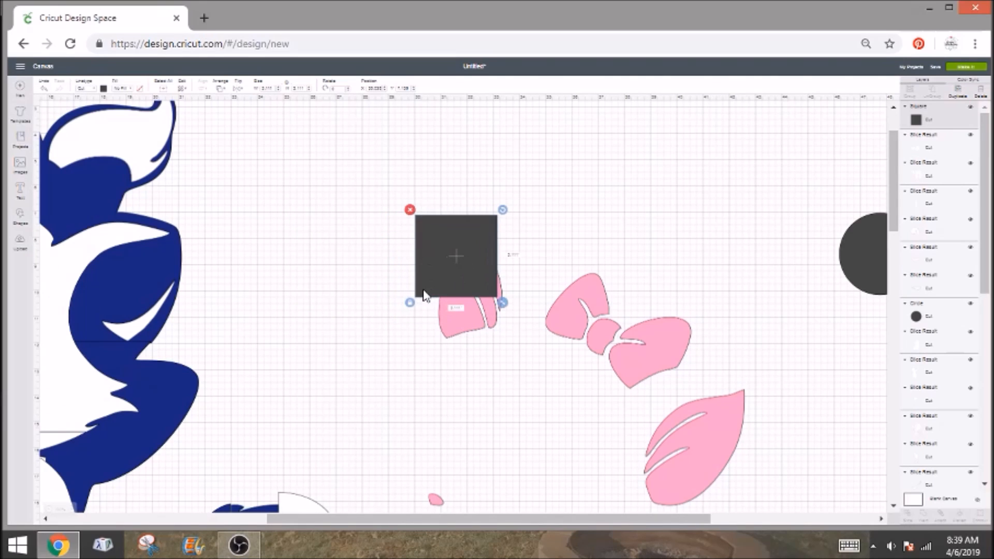
{"action": "left_click_drag", "start_coordinate": [502, 303], "coordinate": [524, 365]}
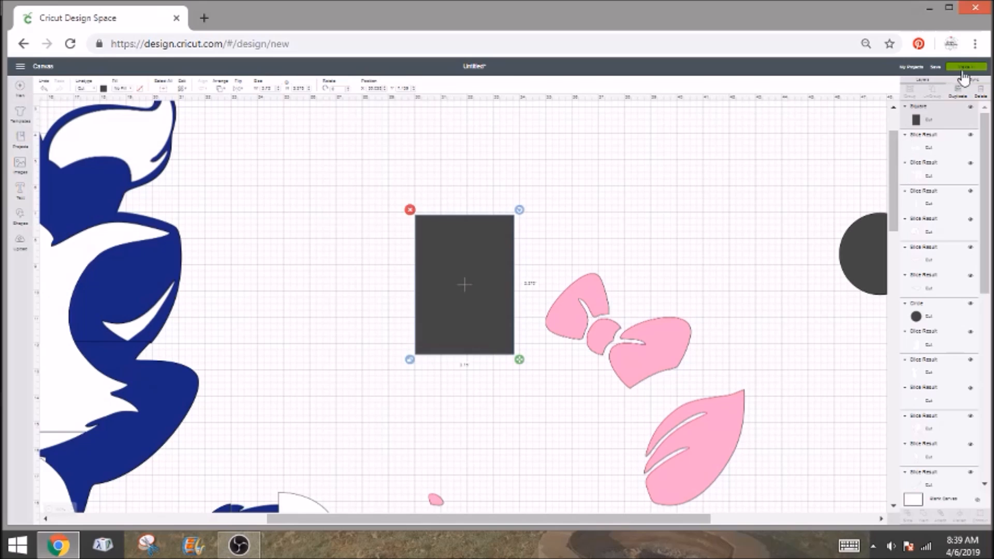
Step: Make a copy of the dark rectangle and place the copy beside the dark circle
{"action": "left_click", "coordinate": [875, 147]}
{"action": "left_click", "coordinate": [495, 321]}
{"action": "key", "text": "ctrl+c"}
{"action": "key", "text": "ctrl+v"}
{"action": "left_click_drag", "start_coordinate": [492, 308], "coordinate": [811, 236]}
Step: Try to slice the pink layer with the copied rectangle beside the circle
{"action": "scroll", "coordinate": [586, 315], "scroll_direction": "down", "scroll_amount": 1}
{"action": "left_click", "coordinate": [628, 291], "text": "shift"}
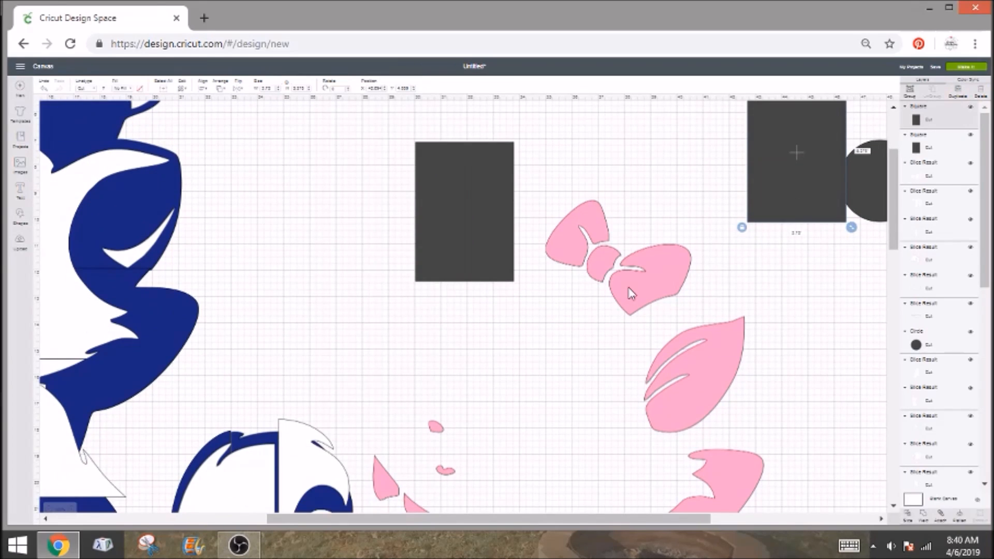
{"action": "left_click", "coordinate": [908, 516]}
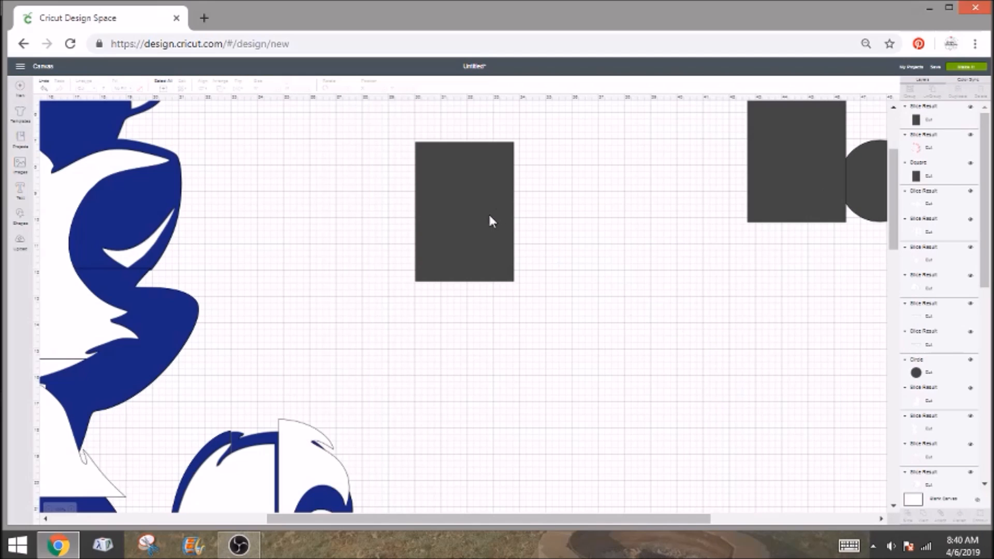
Step: Align the pink layer and the original rectangle so only the upper ear lies on it, and slice the two
{"action": "left_click_drag", "start_coordinate": [489, 222], "coordinate": [528, 219]}
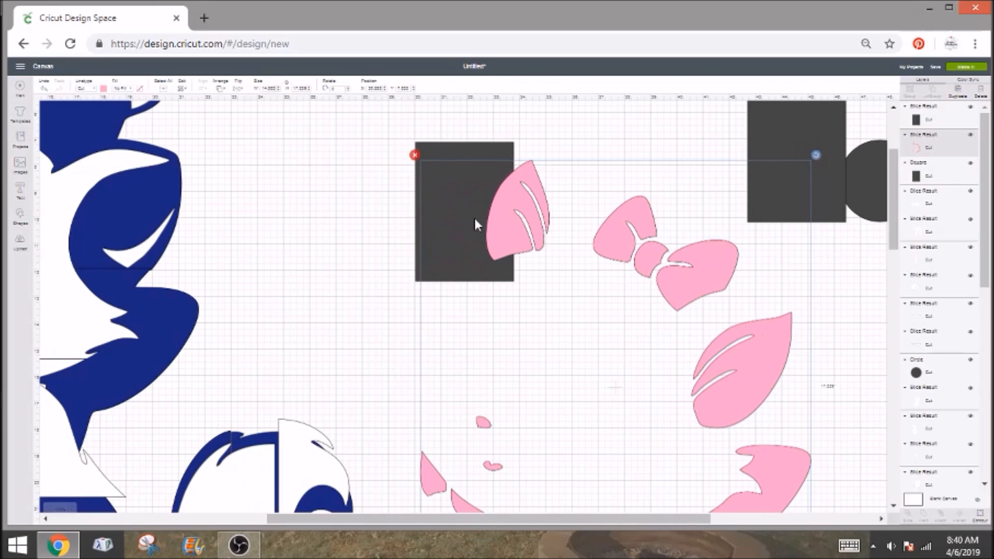
{"action": "left_click_drag", "start_coordinate": [432, 159], "coordinate": [463, 141]}
{"action": "left_click", "coordinate": [687, 265], "text": "shift"}
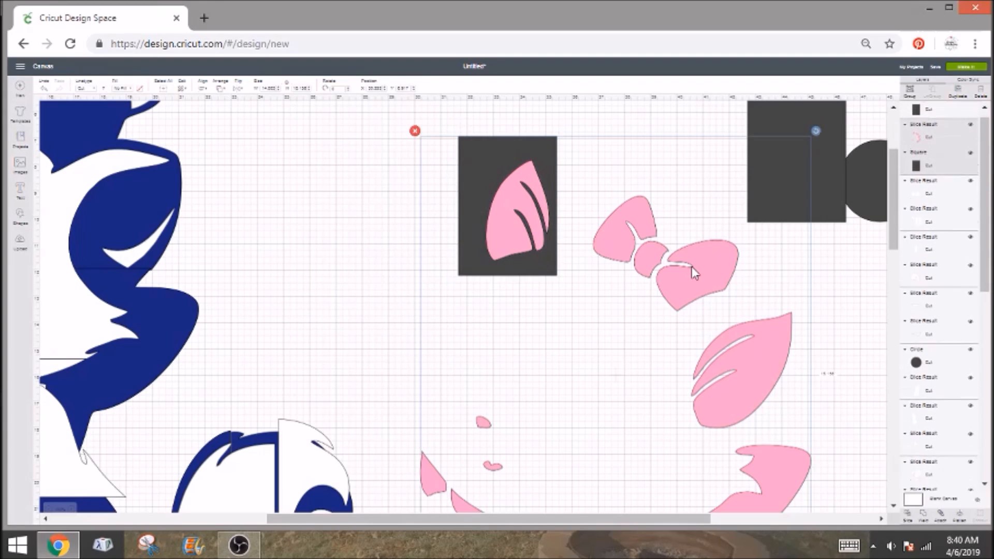
{"action": "left_click", "coordinate": [909, 514]}
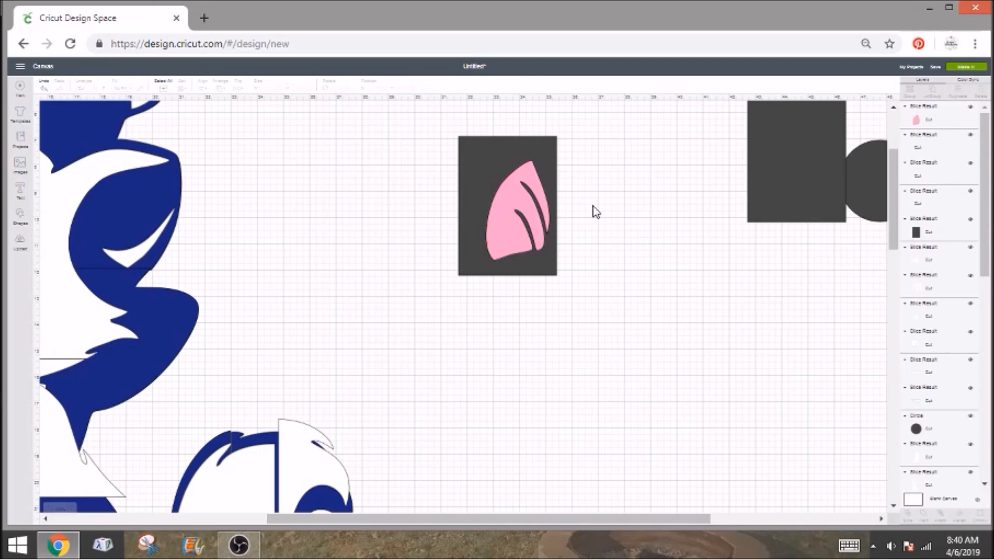
Step: Move the sliced pink ear toward the cat and delete the leftover dark ear shape and dark rectangle
{"action": "left_click_drag", "start_coordinate": [521, 220], "coordinate": [303, 217]}
{"action": "left_click", "coordinate": [523, 206]}
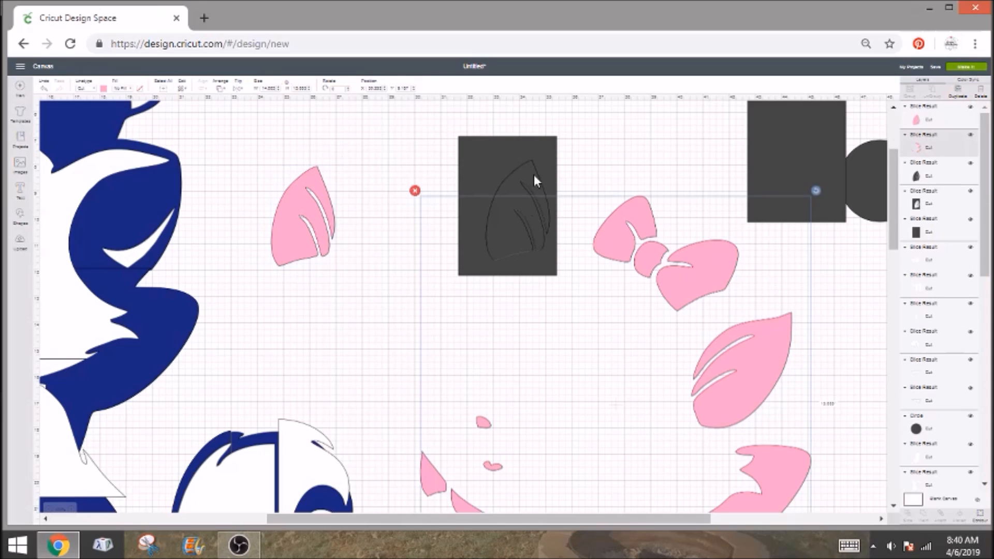
{"action": "left_click", "coordinate": [534, 157]}
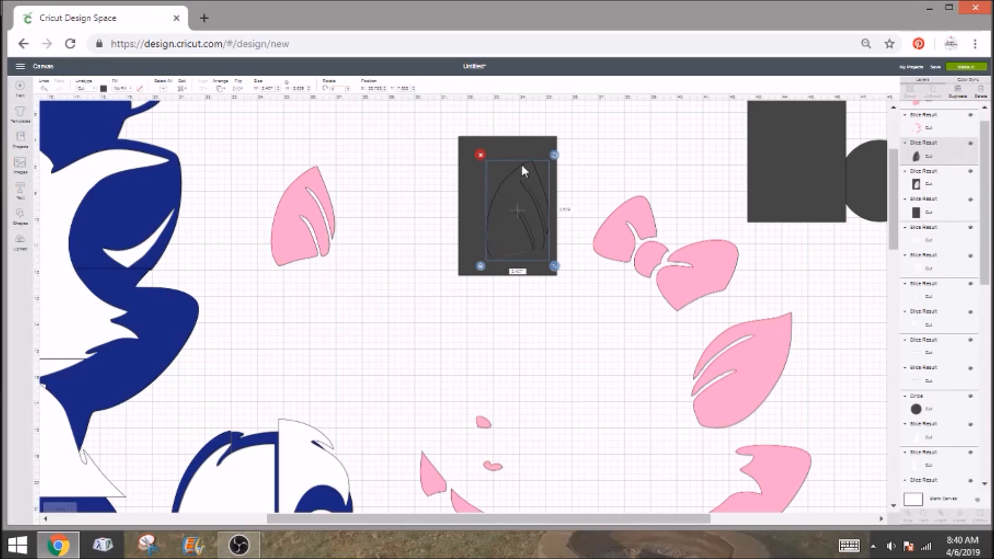
{"action": "key", "text": "Delete"}
{"action": "left_click", "coordinate": [515, 165]}
{"action": "key", "text": "Delete"}
Step: Cover the pink bow with the remaining rectangle stretched to about 6.1 by 5.7 inches, and slice it with the pink layer
{"action": "left_click_drag", "start_coordinate": [787, 186], "coordinate": [625, 252]}
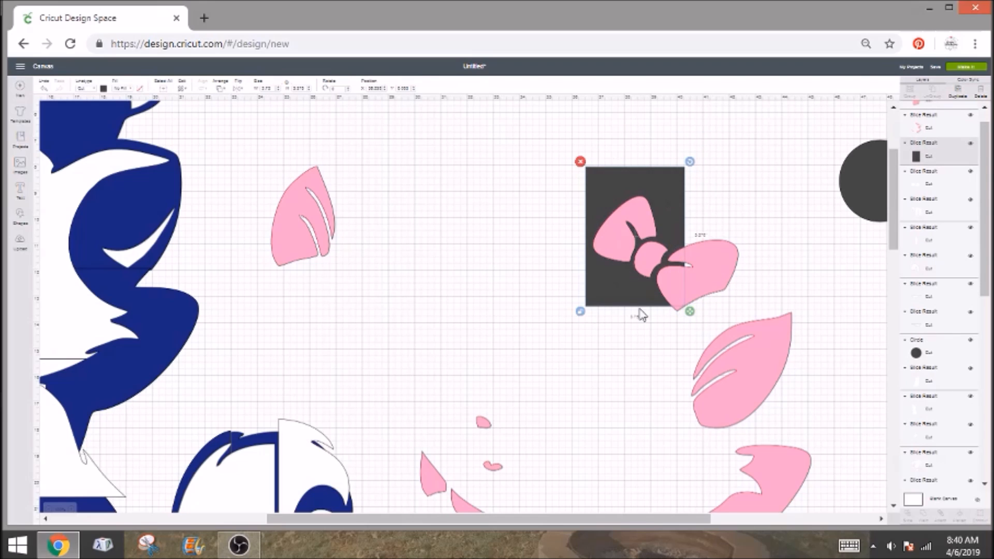
{"action": "left_click_drag", "start_coordinate": [689, 313], "coordinate": [751, 322]}
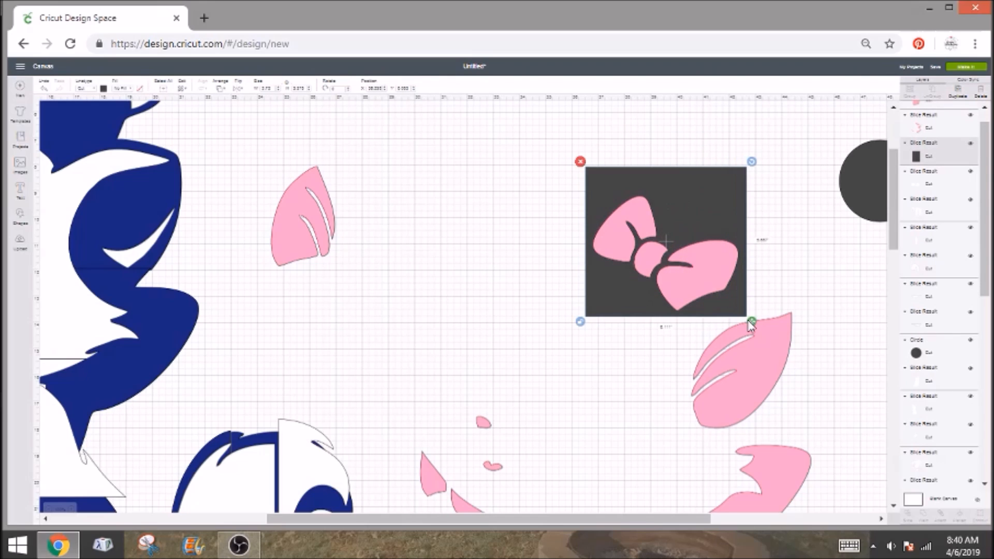
{"action": "scroll", "coordinate": [746, 272], "scroll_direction": "down", "scroll_amount": 5}
{"action": "left_click", "coordinate": [732, 249]}
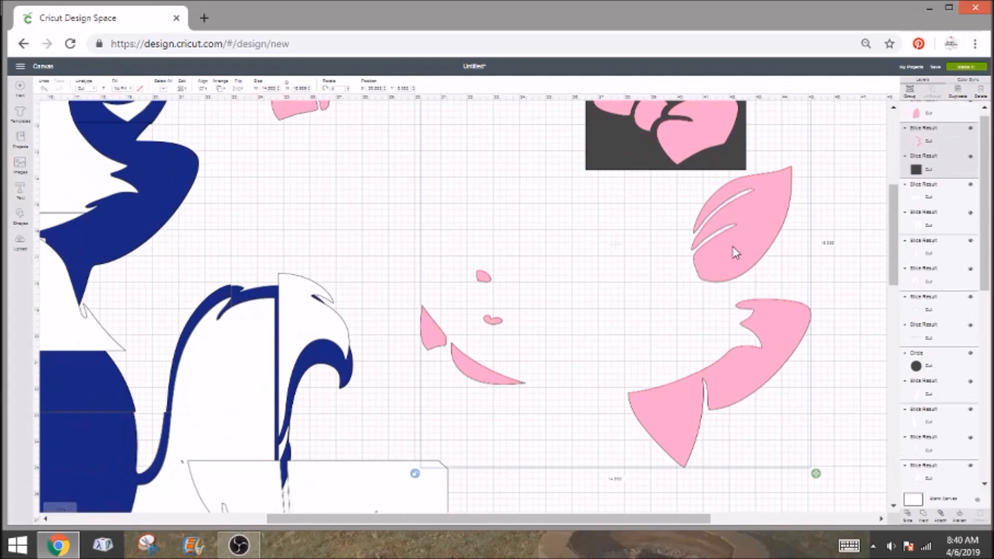
{"action": "left_click", "coordinate": [907, 515]}
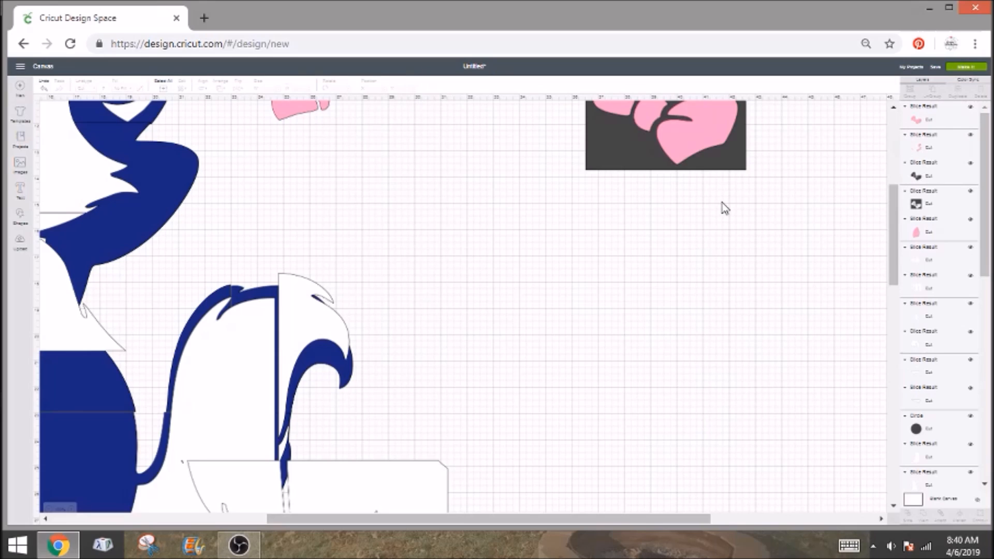
Step: Move the sliced pink bow onto the cut ear piece and weld the two leftover dark pieces back into one rectangle
{"action": "scroll", "coordinate": [717, 217], "scroll_direction": "up", "scroll_amount": 5}
{"action": "left_click_drag", "start_coordinate": [694, 281], "coordinate": [347, 266]}
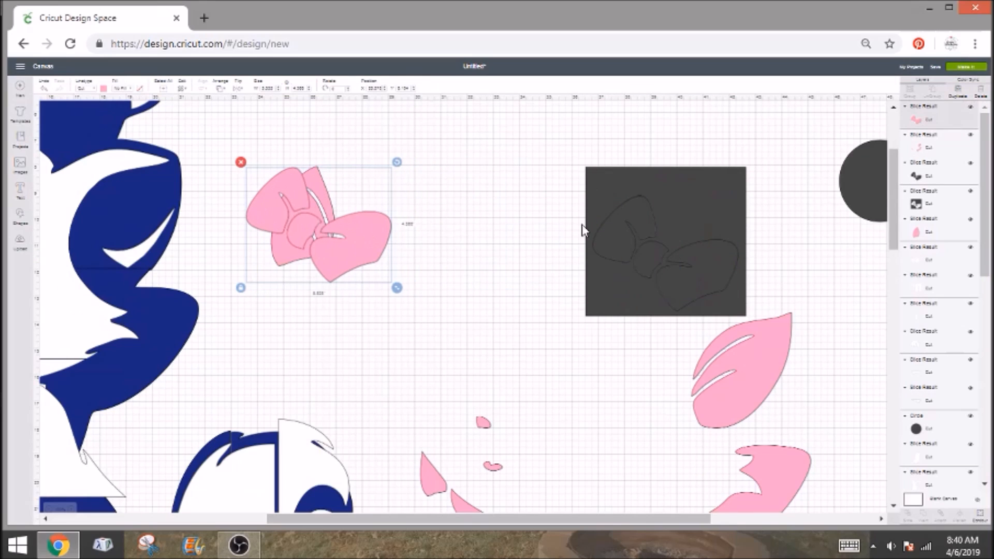
{"action": "left_click_drag", "start_coordinate": [712, 126], "coordinate": [710, 274]}
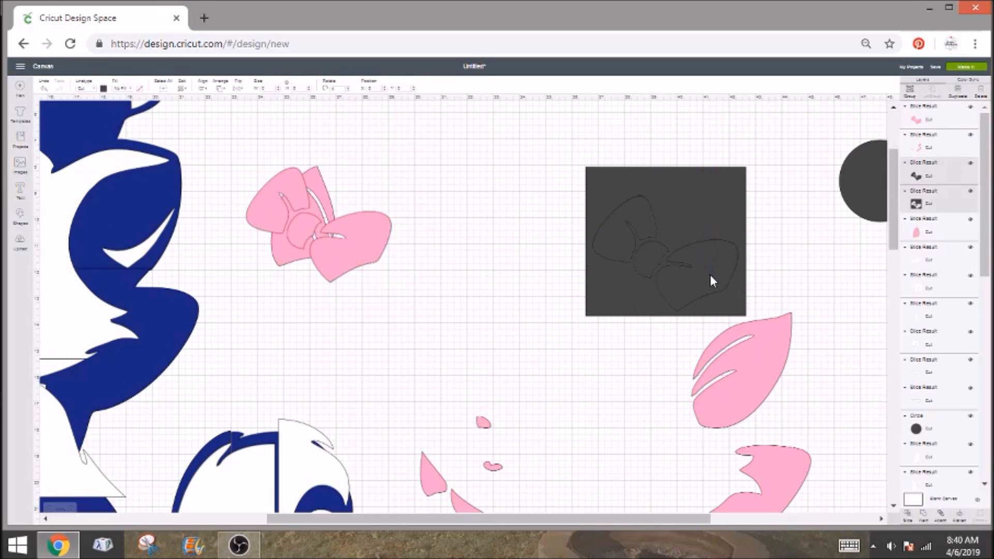
{"action": "left_click", "coordinate": [923, 516]}
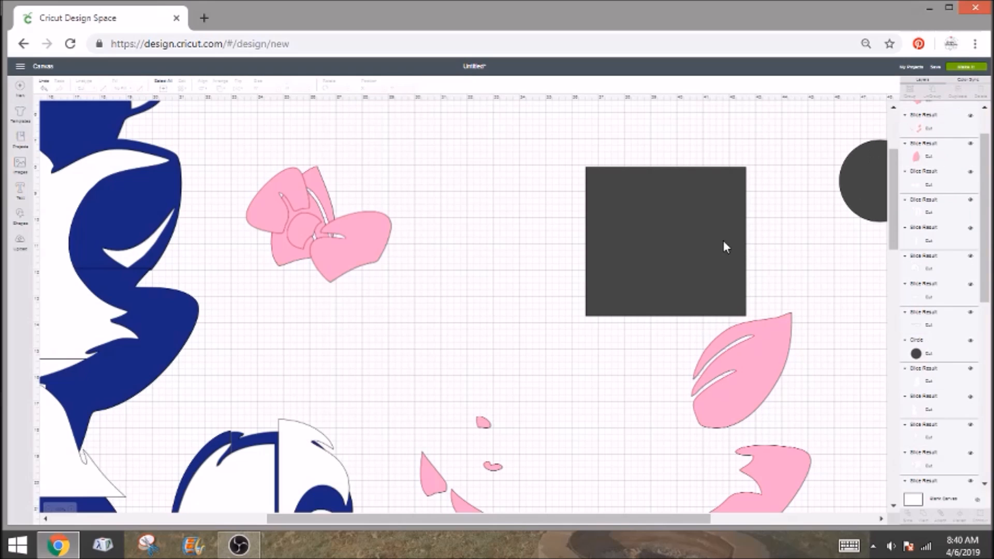
Step: Slice the second pink ear out of the pink layer using a duplicate of the welded rectangle placed over it
{"action": "left_click_drag", "start_coordinate": [726, 247], "coordinate": [682, 255]}
{"action": "left_click", "coordinate": [952, 99]}
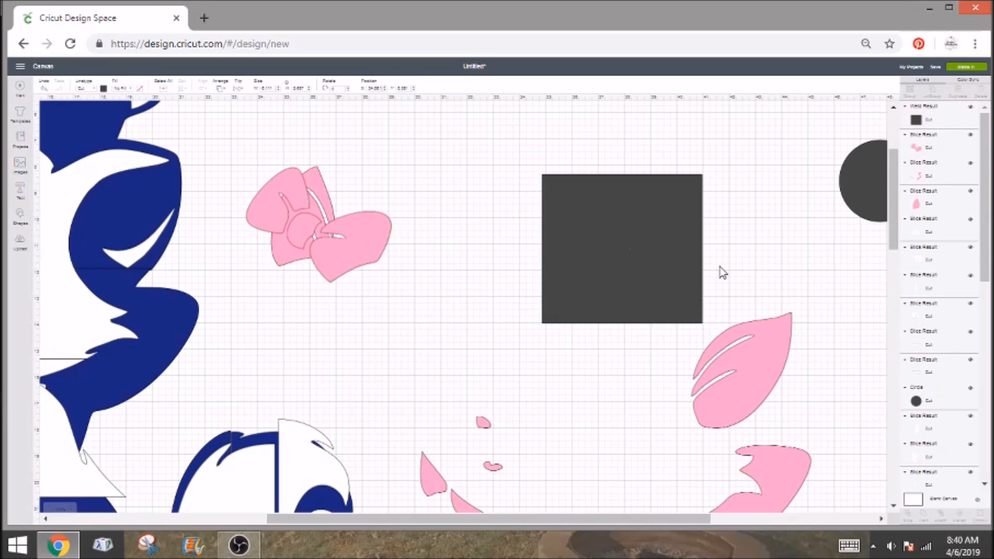
{"action": "scroll", "coordinate": [722, 271], "scroll_direction": "down", "scroll_amount": 3}
{"action": "left_click_drag", "start_coordinate": [663, 168], "coordinate": [788, 277]}
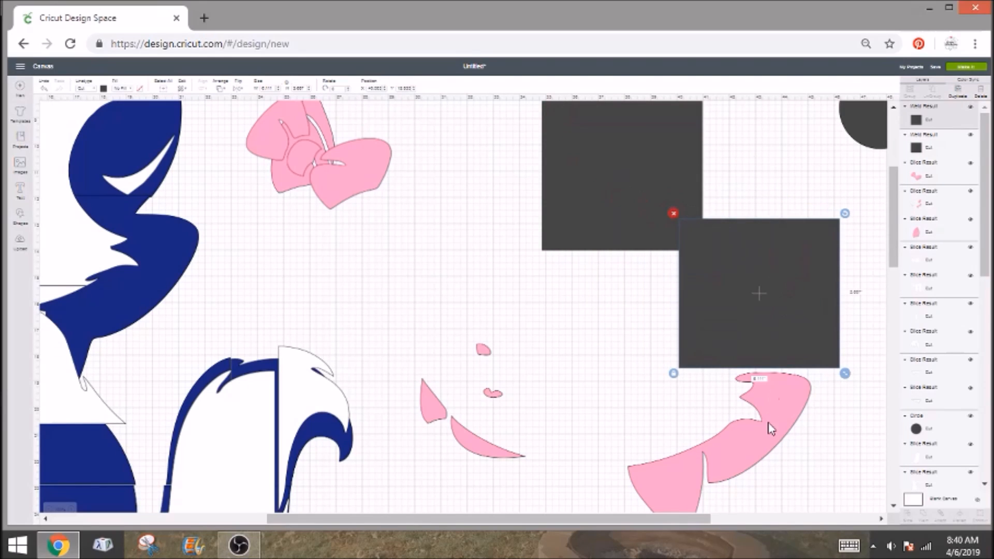
{"action": "left_click", "coordinate": [479, 443]}
{"action": "left_click", "coordinate": [910, 520]}
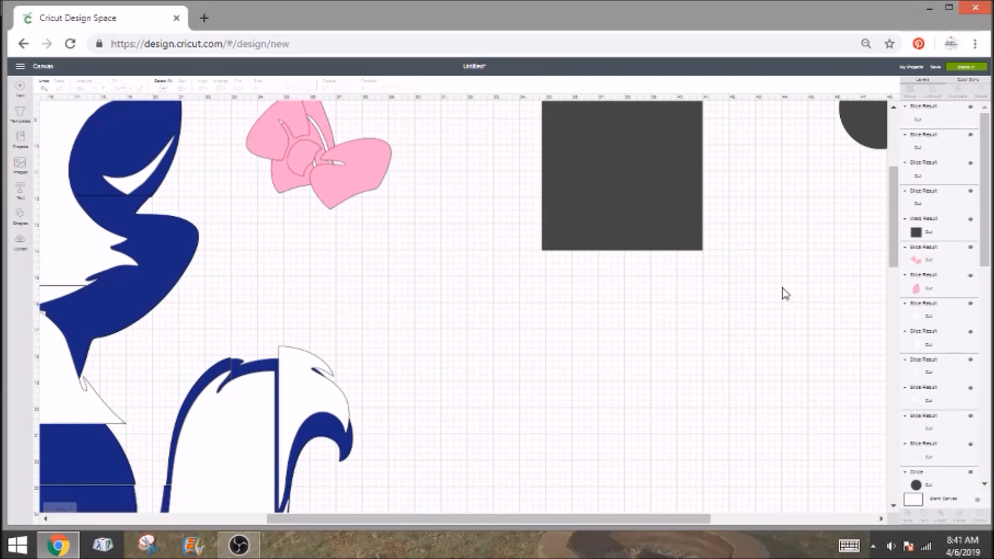
Step: Delete the dark ear shape and dark rectangle remainder, and move the second pink ear next to the pink bow
{"action": "left_click_drag", "start_coordinate": [772, 294], "coordinate": [645, 311]}
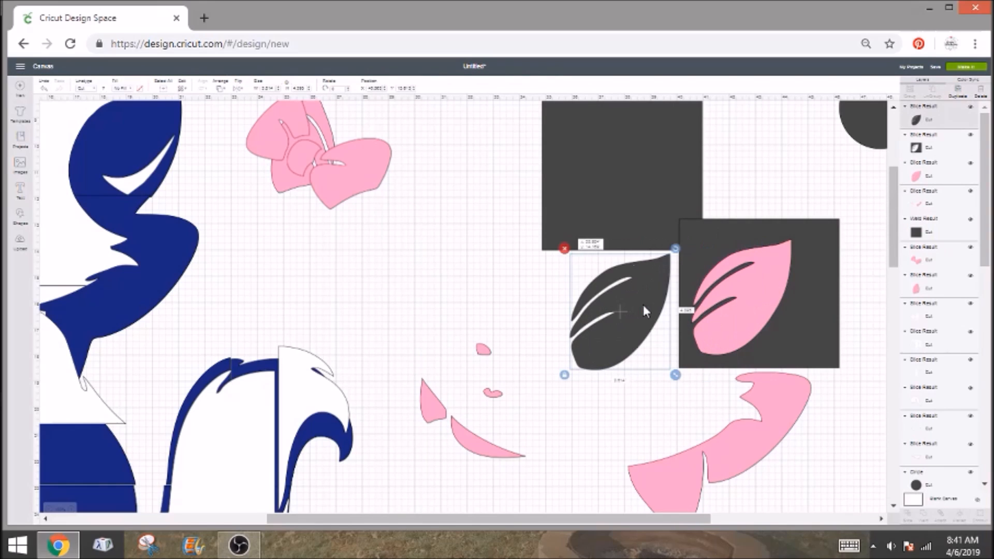
{"action": "key", "text": "Delete"}
{"action": "left_click_drag", "start_coordinate": [738, 275], "coordinate": [483, 228]}
{"action": "key", "text": "Delete"}
{"action": "left_click_drag", "start_coordinate": [777, 288], "coordinate": [380, 186]}
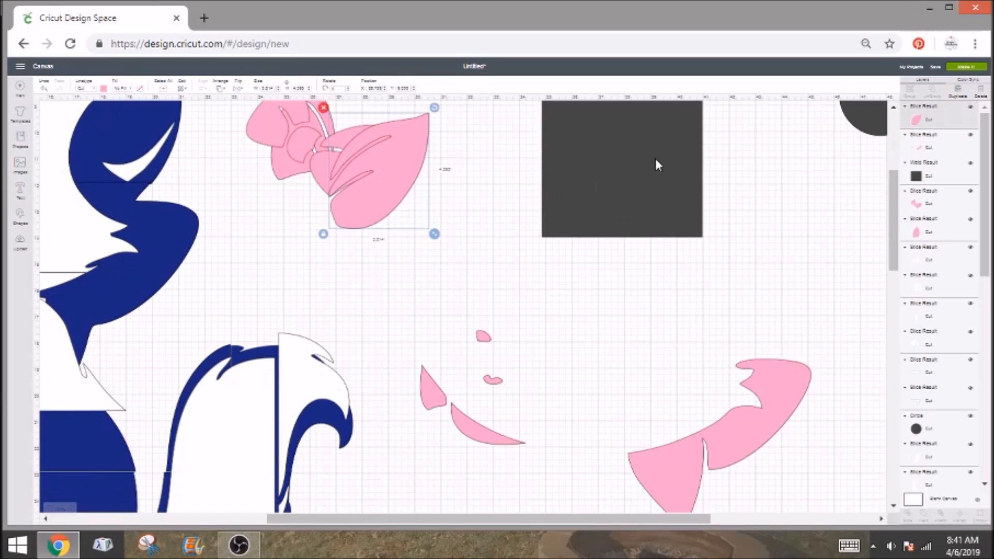
Step: Cover the four small pink pieces with the remaining welded rectangle and slice it with the pink layer
{"action": "scroll", "coordinate": [656, 162], "scroll_direction": "down", "scroll_amount": 3}
{"action": "scroll", "coordinate": [605, 103], "scroll_direction": "up", "scroll_amount": 2}
{"action": "left_click_drag", "start_coordinate": [626, 169], "coordinate": [477, 381]}
{"action": "left_click", "coordinate": [670, 399], "text": "shift"}
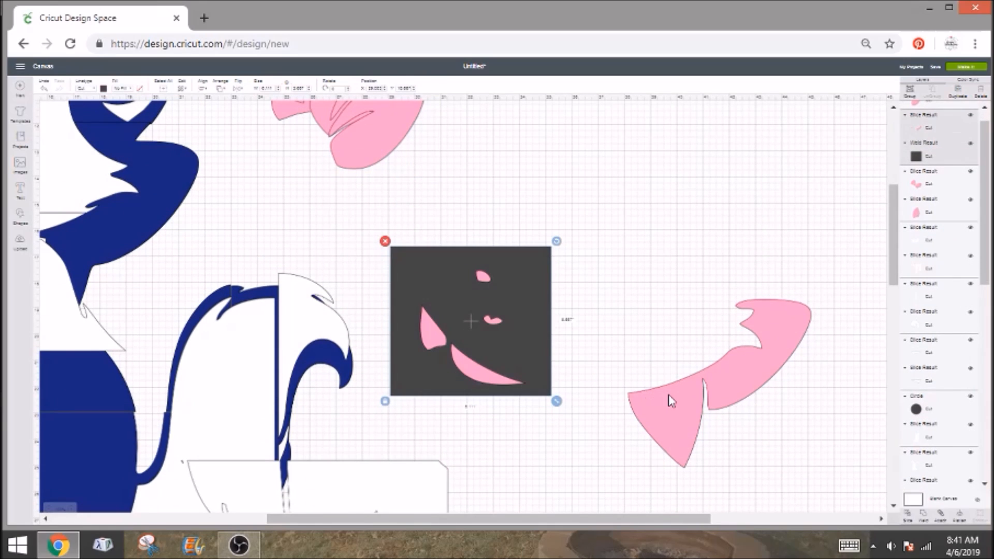
{"action": "left_click", "coordinate": [909, 516]}
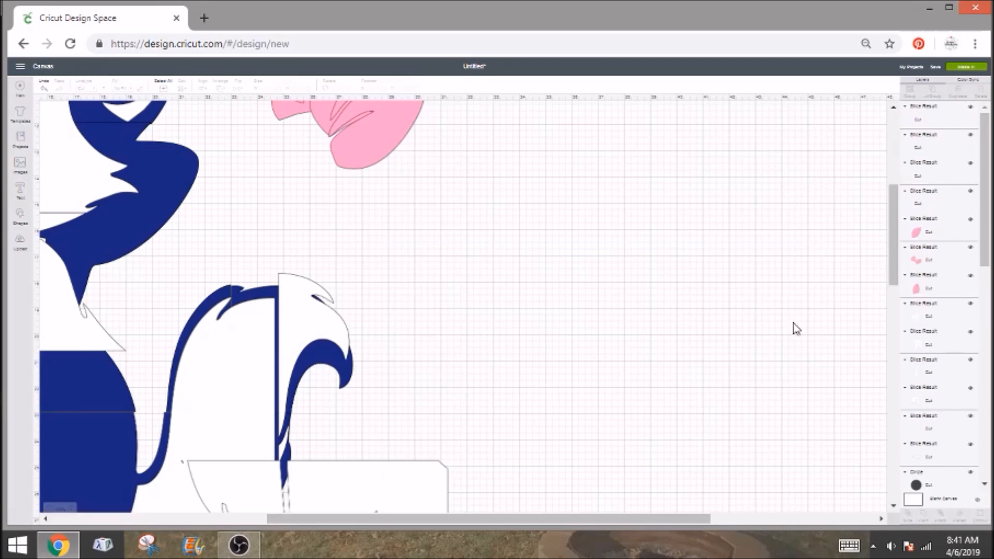
Step: Delete the dark rectangle remainder and dark cut-outs, and move the four small pink pieces below the other pink shapes
{"action": "left_click", "coordinate": [765, 364]}
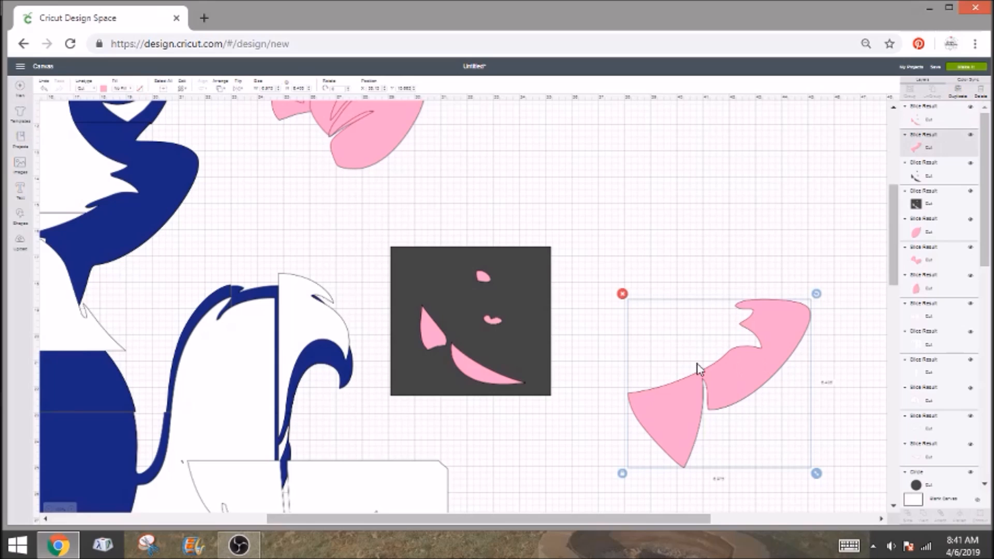
{"action": "left_click_drag", "start_coordinate": [549, 292], "coordinate": [642, 198]}
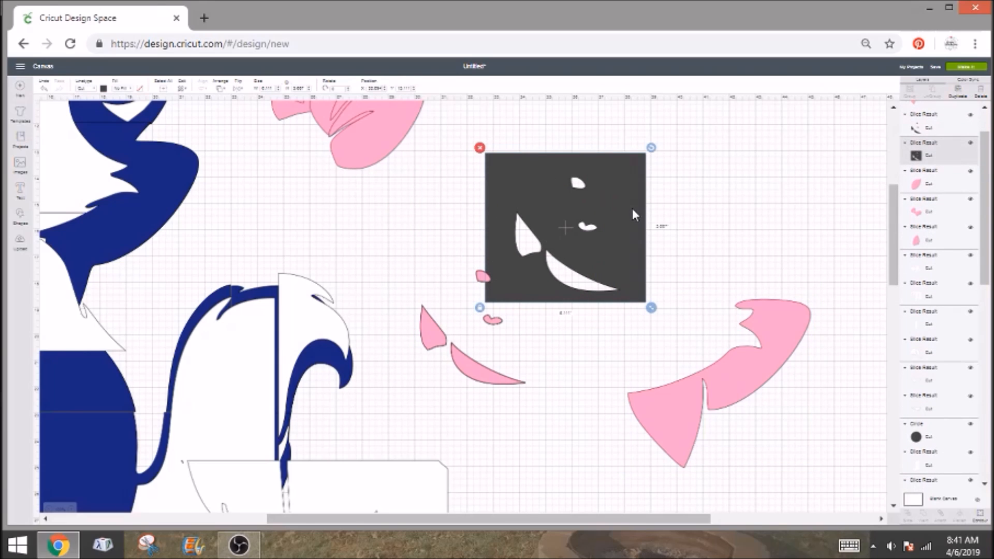
{"action": "key", "text": "Delete"}
{"action": "left_click_drag", "start_coordinate": [499, 322], "coordinate": [434, 212]}
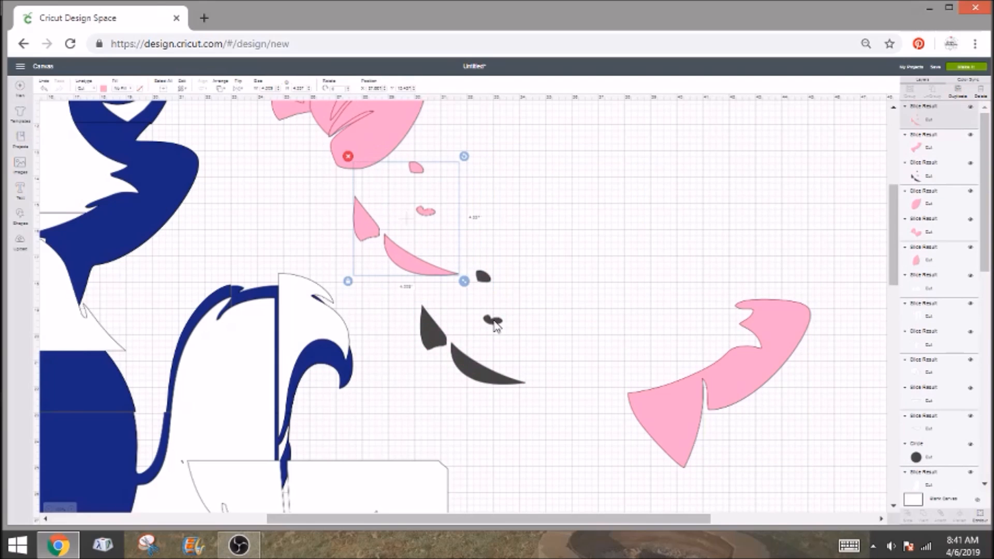
{"action": "left_click", "coordinate": [496, 321]}
{"action": "key", "text": "Delete"}
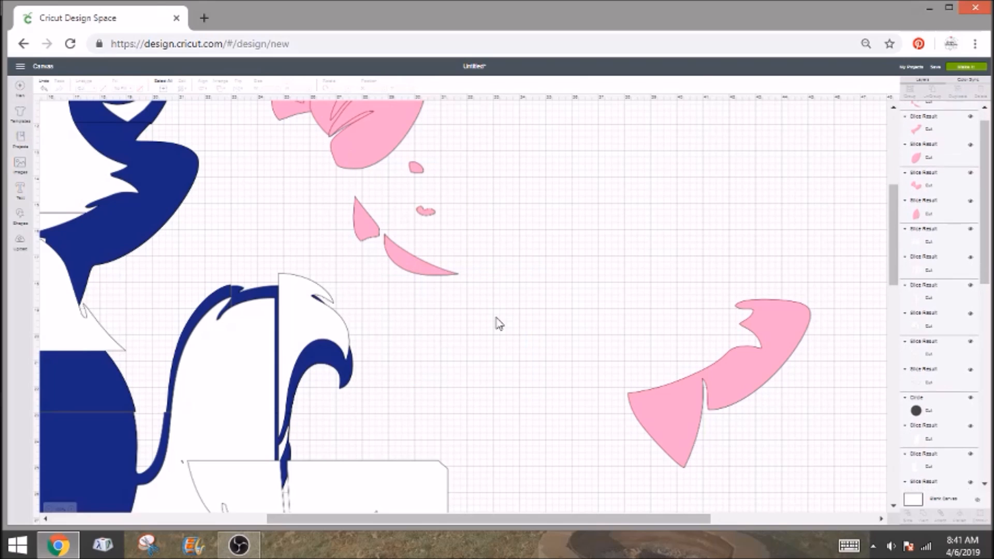
Step: Place the larger pink inner-ear piece on the cat's blue ear below the hair bow and fine-tune its alignment
{"action": "left_click_drag", "start_coordinate": [506, 519], "coordinate": [339, 520]}
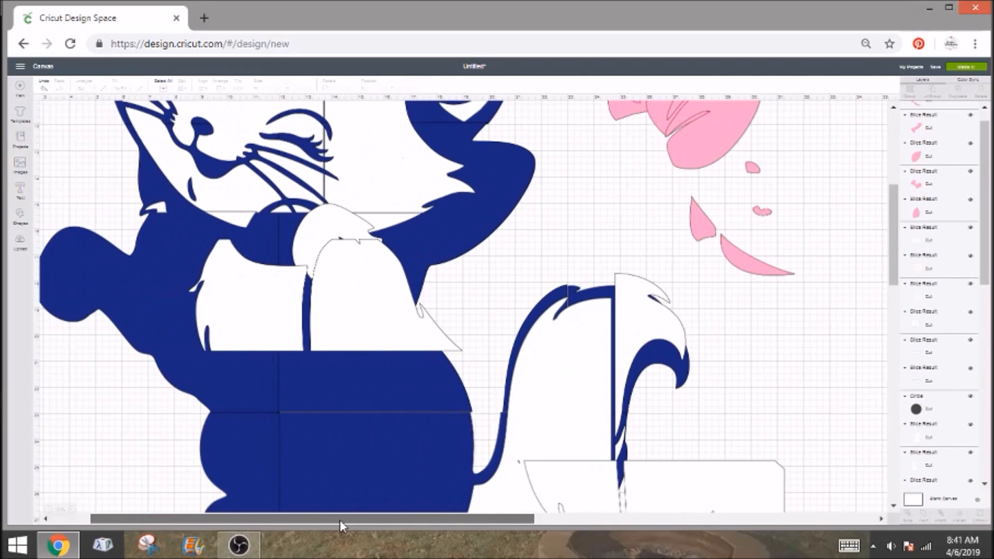
{"action": "key", "text": "ctrl+minus"}
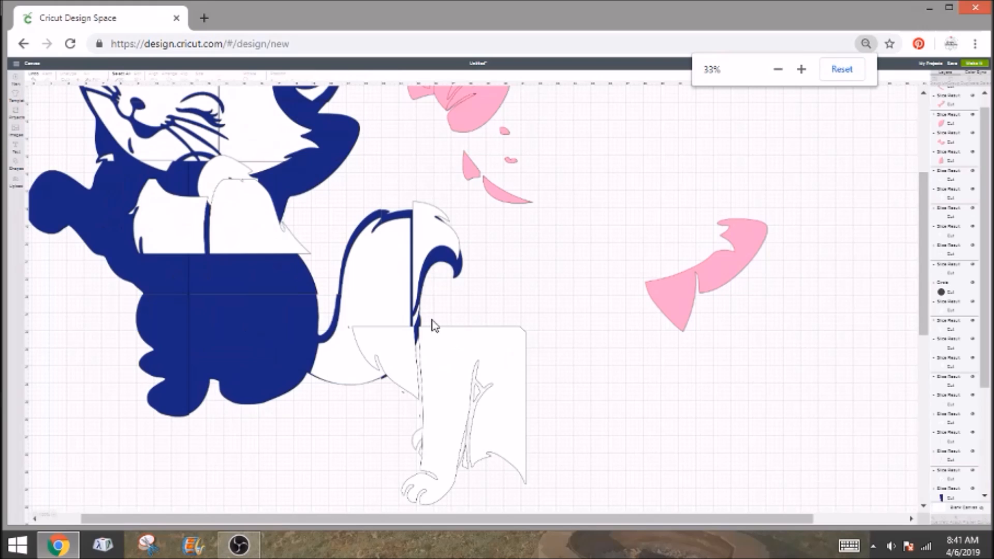
{"action": "scroll", "coordinate": [434, 325], "scroll_direction": "up", "scroll_amount": 5}
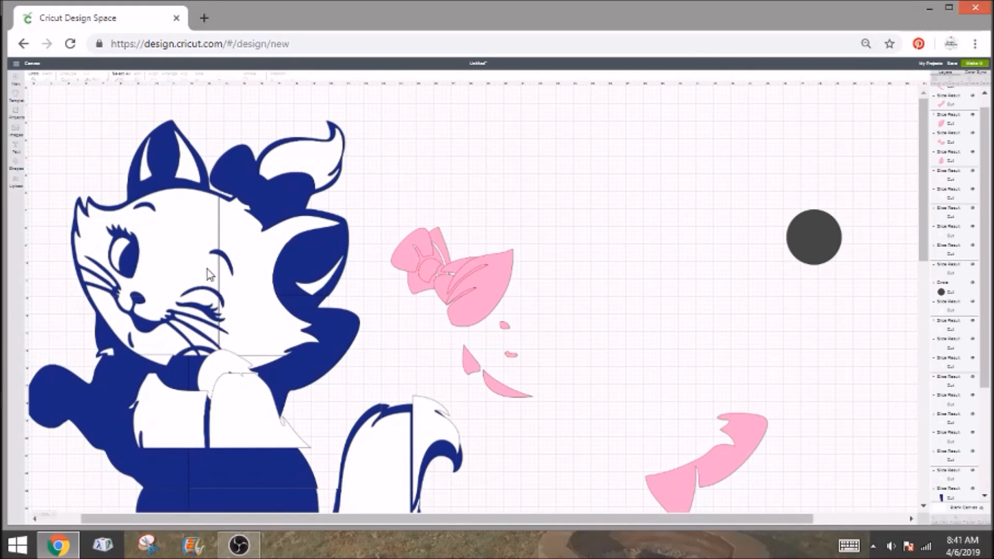
{"action": "left_click_drag", "start_coordinate": [472, 300], "coordinate": [312, 280]}
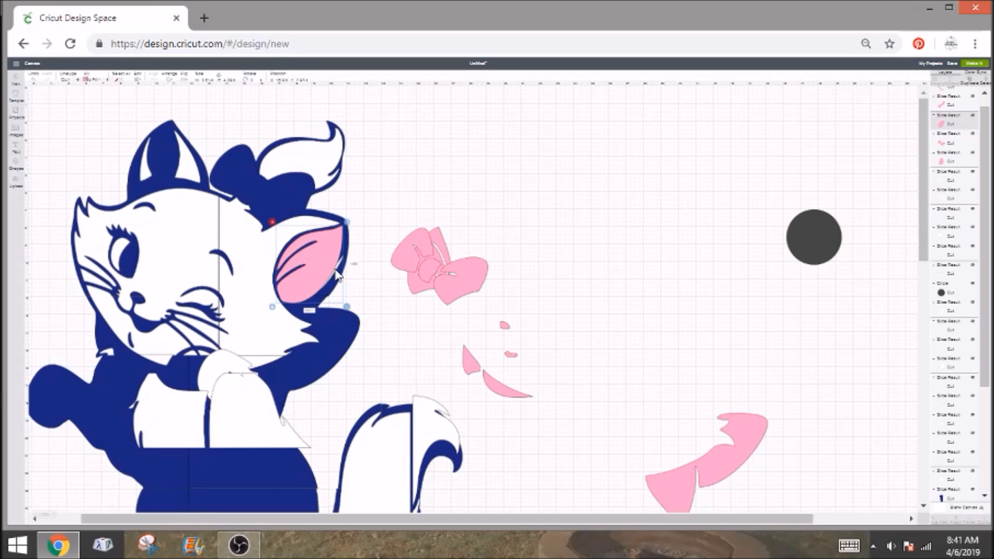
{"action": "left_click", "coordinate": [354, 263]}
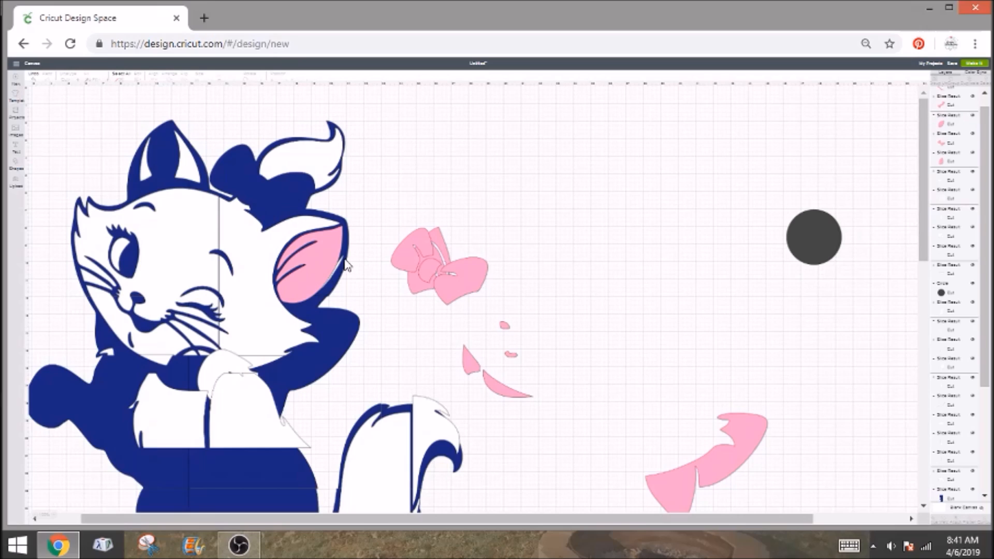
{"action": "left_click", "coordinate": [346, 265]}
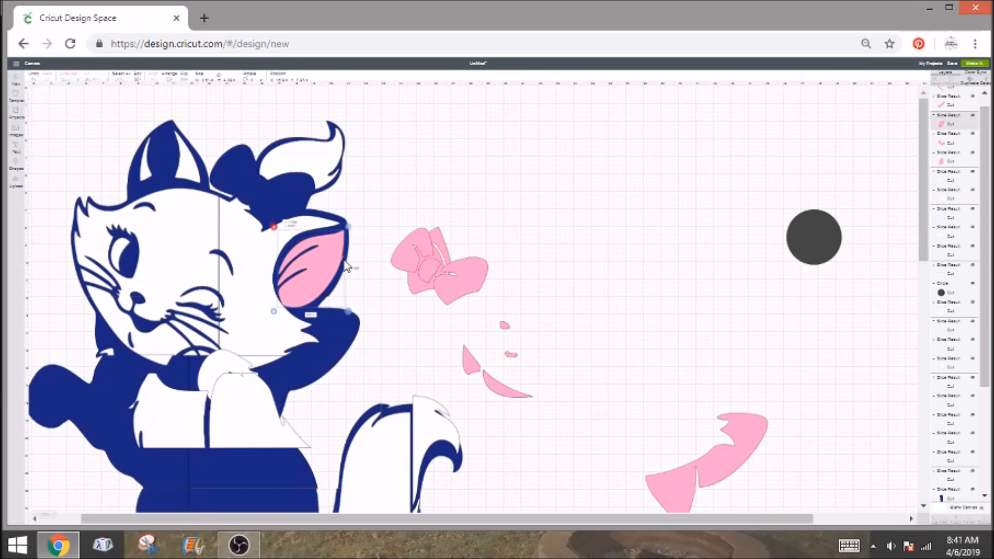
{"action": "right_click", "coordinate": [344, 263]}
Step: Position the pink hair bow, the other inner ear and the small nose, mouth and collar pieces on the cat
{"action": "left_click", "coordinate": [437, 260]}
{"action": "left_click", "coordinate": [427, 287]}
{"action": "left_click_drag", "start_coordinate": [427, 286], "coordinate": [275, 199]}
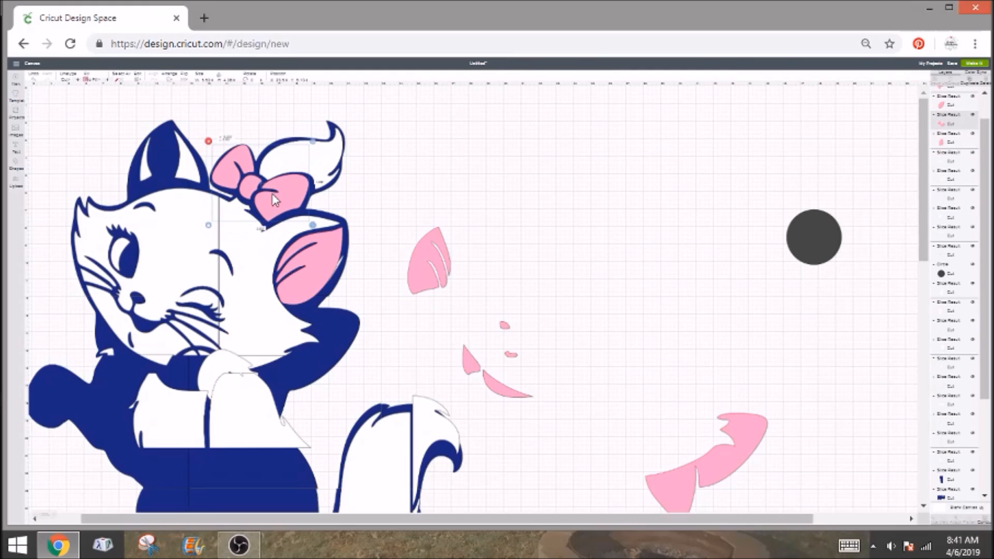
{"action": "left_click_drag", "start_coordinate": [431, 267], "coordinate": [161, 165]}
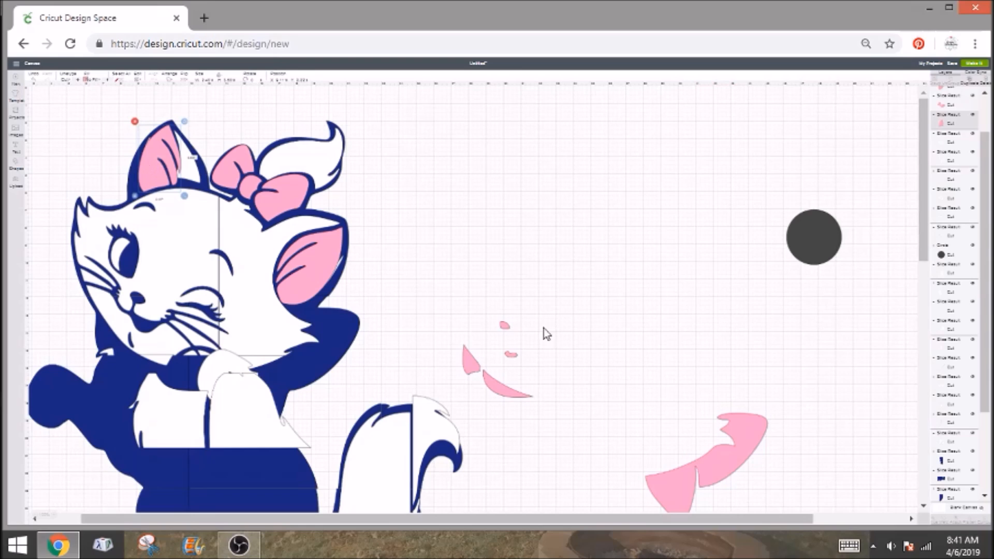
{"action": "left_click_drag", "start_coordinate": [498, 384], "coordinate": [128, 359]}
Step: Fit the white raised-paw, chest and tail-tip pieces onto their matching blue areas of the cat
{"action": "scroll", "coordinate": [710, 367], "scroll_direction": "down", "scroll_amount": 2}
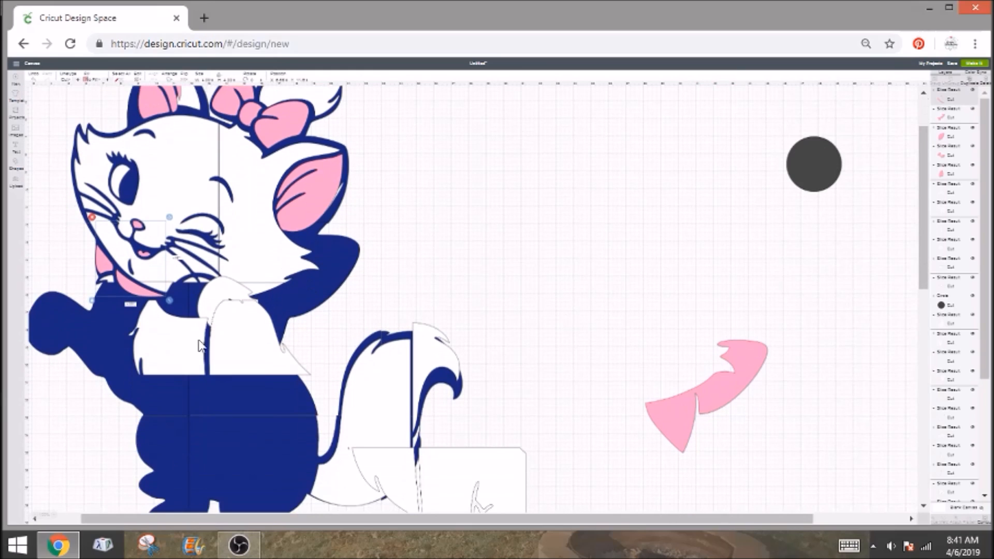
{"action": "left_click_drag", "start_coordinate": [259, 362], "coordinate": [243, 409]}
{"action": "left_click_drag", "start_coordinate": [236, 305], "coordinate": [50, 336]}
{"action": "left_click_drag", "start_coordinate": [223, 384], "coordinate": [192, 329]}
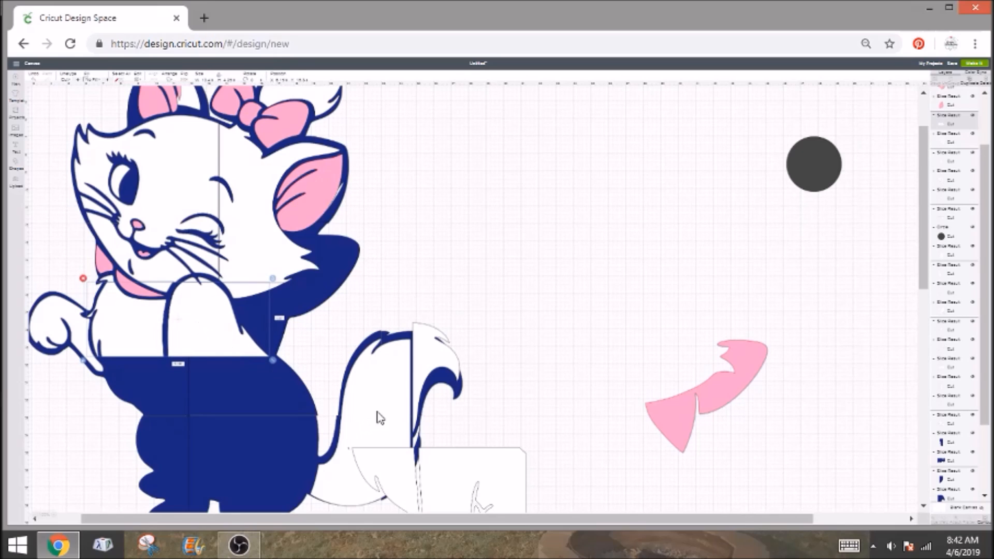
{"action": "mouse_move", "coordinate": [425, 354]}
{"action": "left_mouse_down"}
{"action": "mouse_move", "coordinate": [429, 376]}
{"action": "mouse_move", "coordinate": [422, 369]}
{"action": "left_mouse_up"}
Step: Fit the white lower-body, haunch and rear-paw pieces onto the cat's blue lower body
{"action": "scroll", "coordinate": [488, 352], "scroll_direction": "down", "scroll_amount": 3}
{"action": "left_click_drag", "start_coordinate": [497, 313], "coordinate": [255, 229]}
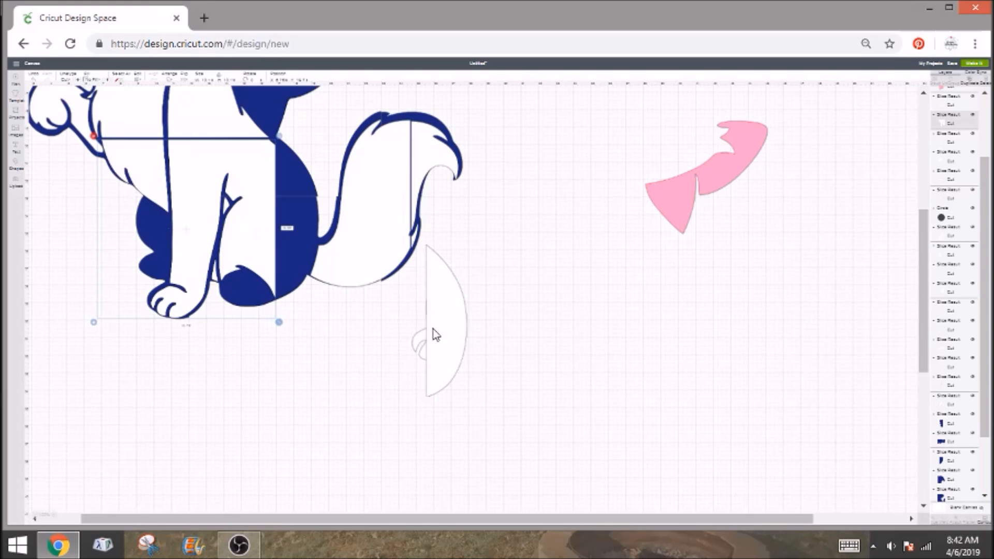
{"action": "left_click_drag", "start_coordinate": [448, 336], "coordinate": [314, 246]}
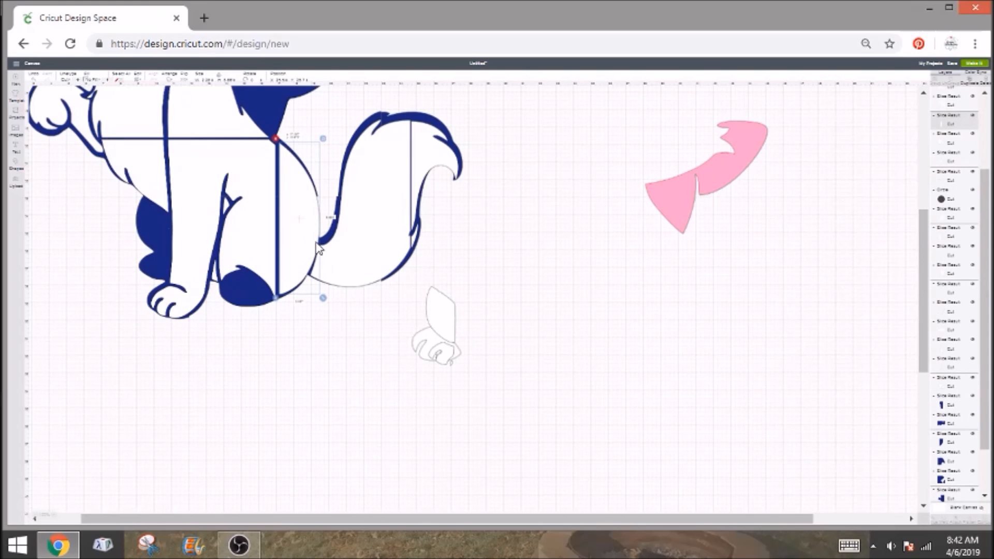
{"action": "left_click_drag", "start_coordinate": [446, 358], "coordinate": [158, 274]}
{"action": "left_click_drag", "start_coordinate": [408, 347], "coordinate": [250, 293]}
Step: Place the large pink neck bow behind the cat's head and delete the unused dark circle
{"action": "scroll", "coordinate": [440, 286], "scroll_direction": "up", "scroll_amount": 4}
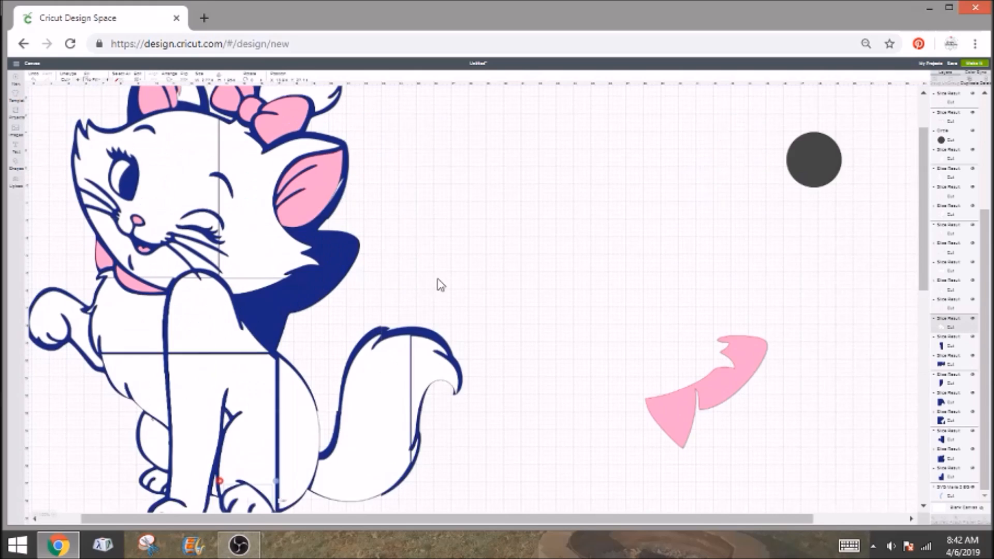
{"action": "scroll", "coordinate": [334, 300], "scroll_direction": "up", "scroll_amount": 2}
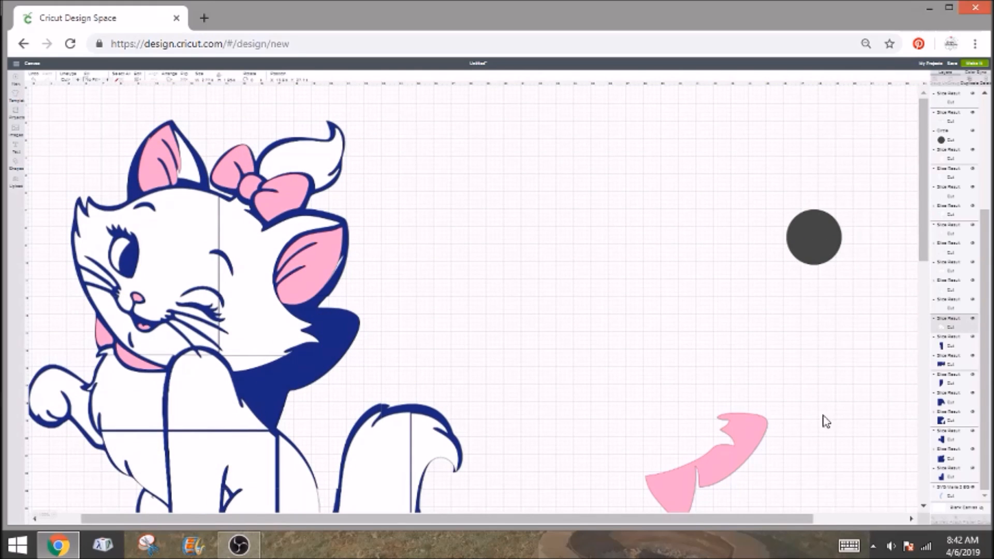
{"action": "left_click_drag", "start_coordinate": [738, 439], "coordinate": [343, 338]}
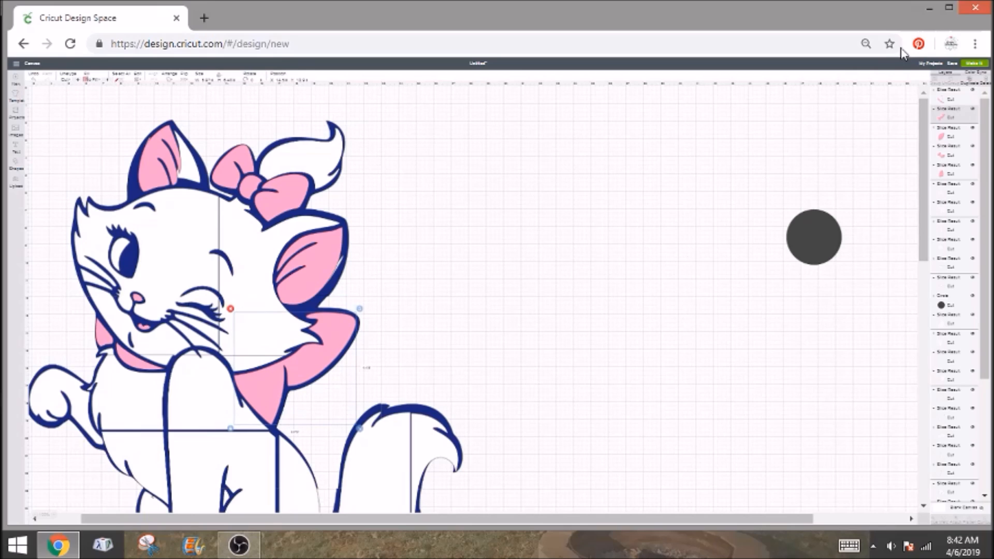
{"action": "left_click", "coordinate": [949, 306]}
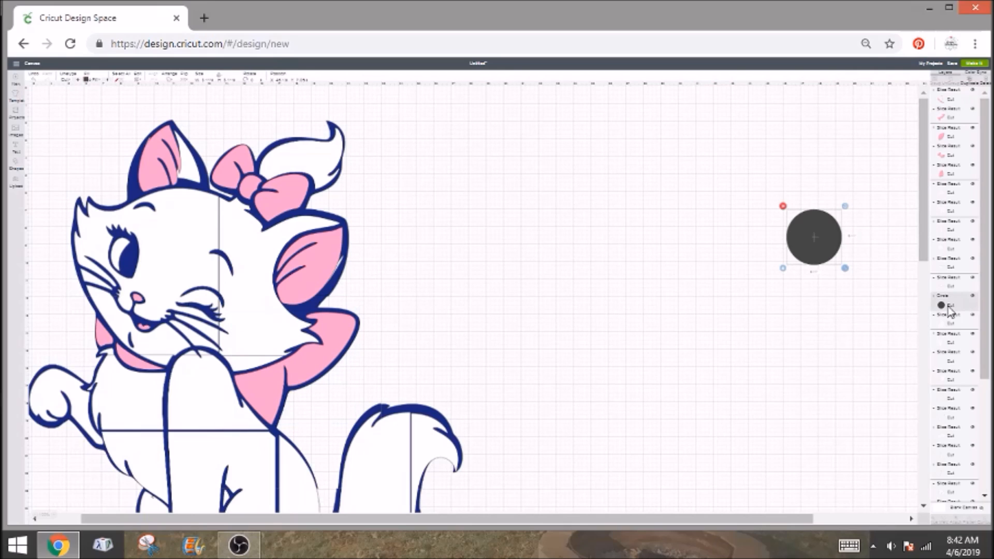
{"action": "key", "text": "Delete"}
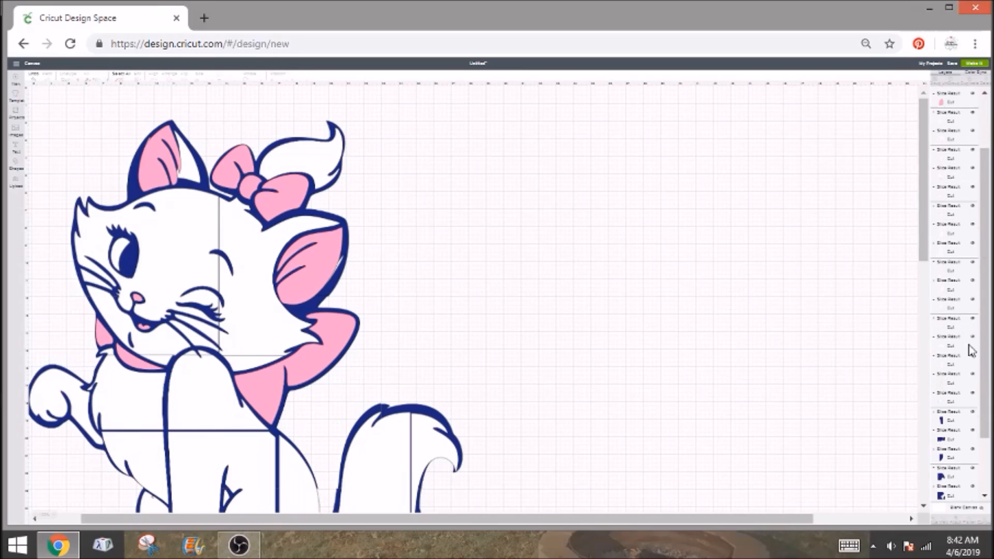
Step: Bring the light blue iris layer to the front and place it in the cat's open eye
{"action": "scroll", "coordinate": [976, 407], "scroll_direction": "down", "scroll_amount": 2}
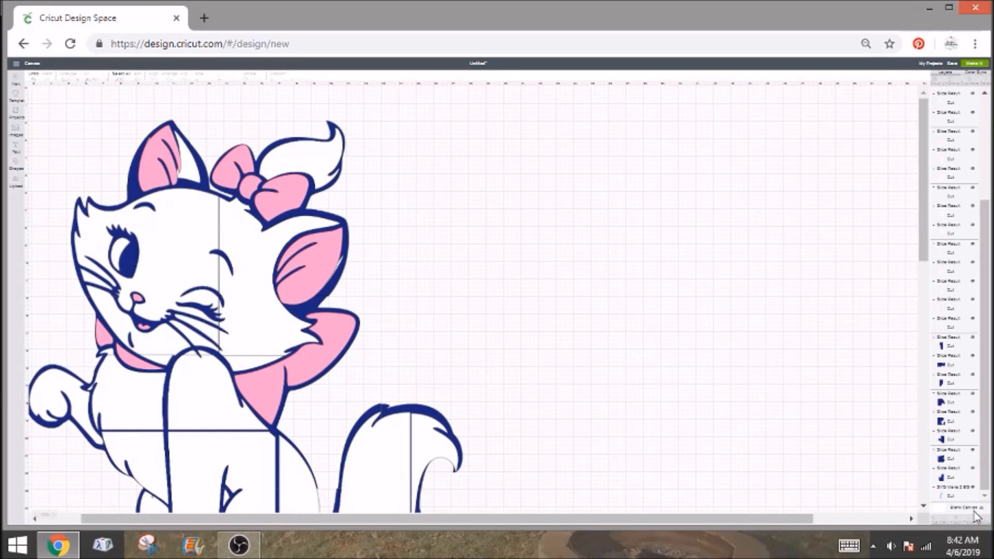
{"action": "right_click", "coordinate": [954, 496]}
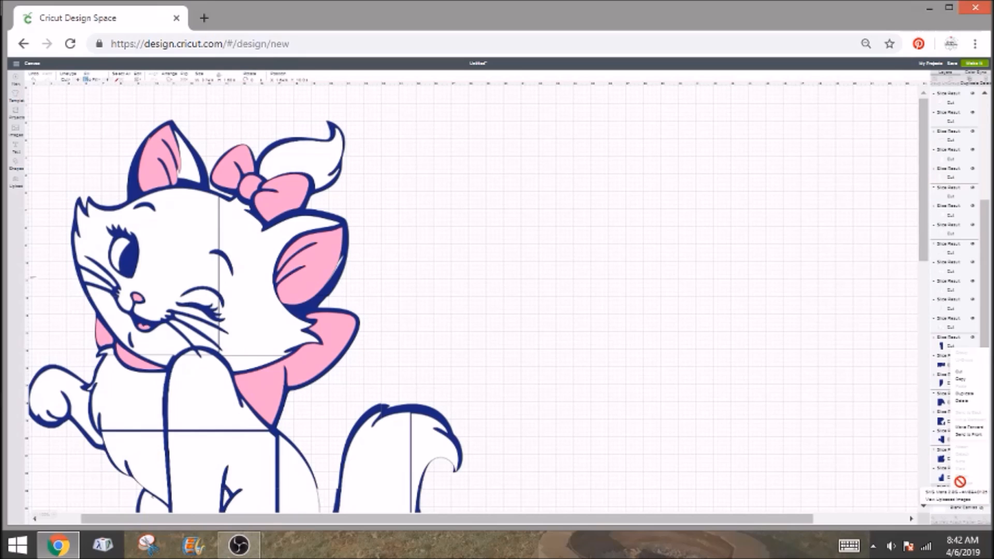
{"action": "left_click", "coordinate": [968, 436]}
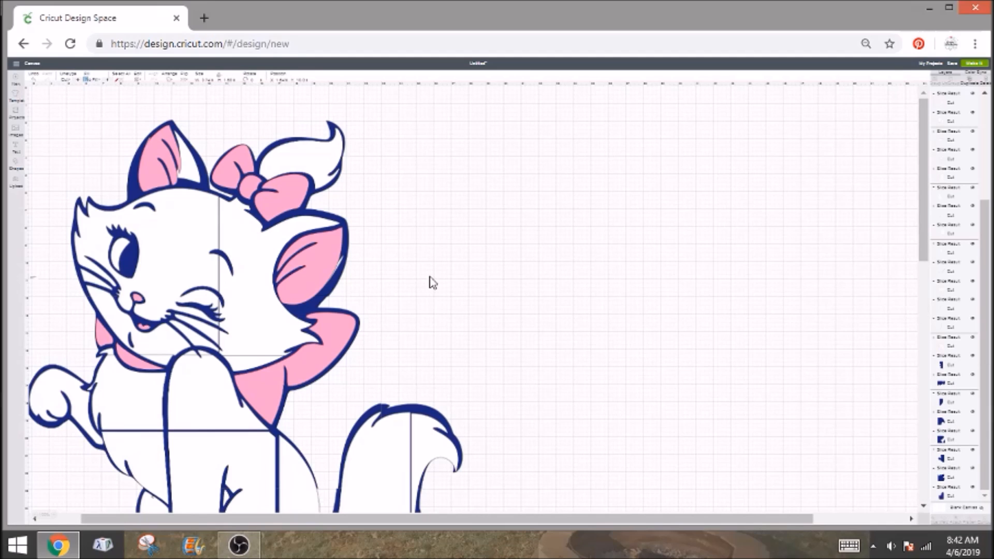
{"action": "scroll", "coordinate": [437, 281], "scroll_direction": "down", "scroll_amount": 5}
{"action": "scroll", "coordinate": [442, 279], "scroll_direction": "up", "scroll_amount": 5}
{"action": "mouse_move", "coordinate": [437, 519]}
{"action": "left_mouse_down"}
{"action": "mouse_move", "coordinate": [567, 519]}
{"action": "mouse_move", "coordinate": [436, 518]}
{"action": "left_mouse_up"}
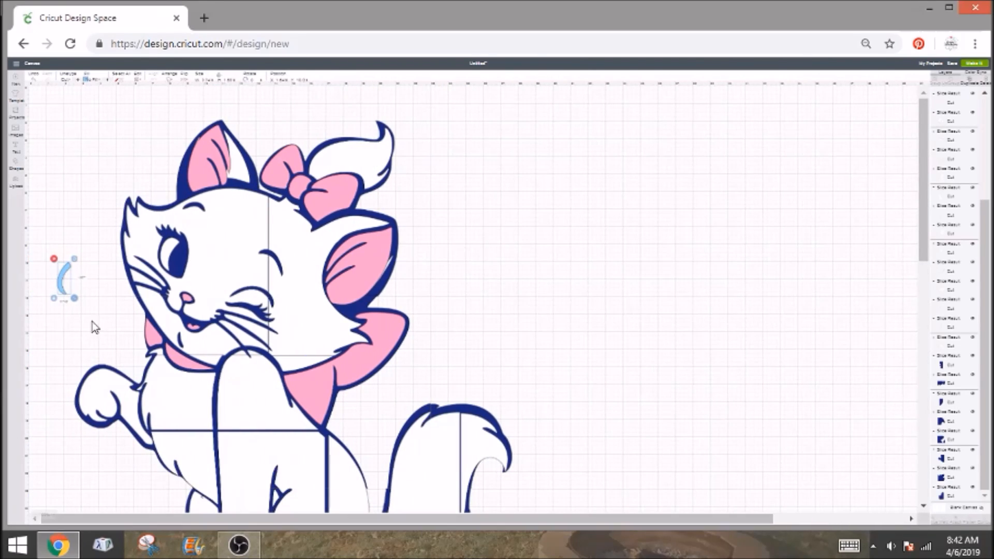
{"action": "left_click_drag", "start_coordinate": [78, 280], "coordinate": [178, 260]}
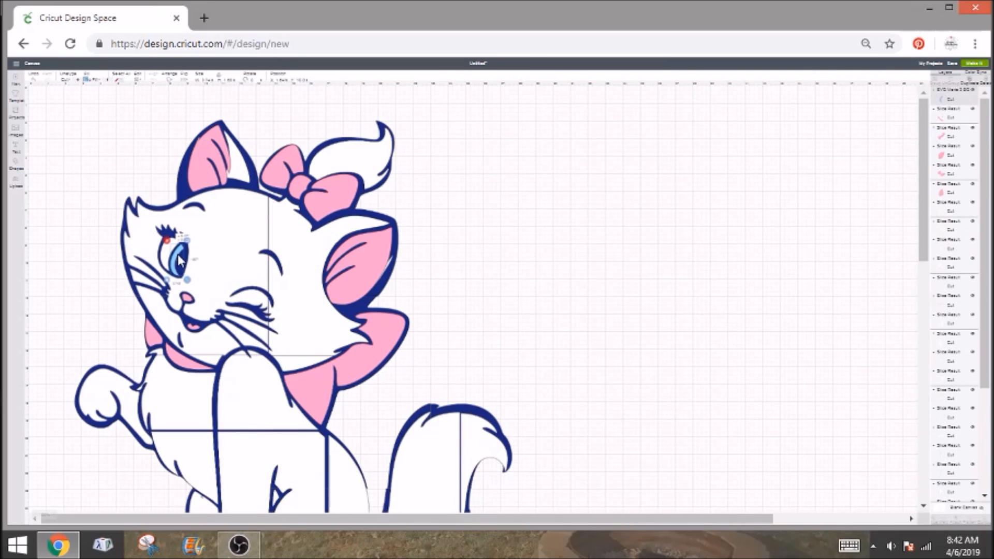
{"action": "left_click", "coordinate": [481, 269]}
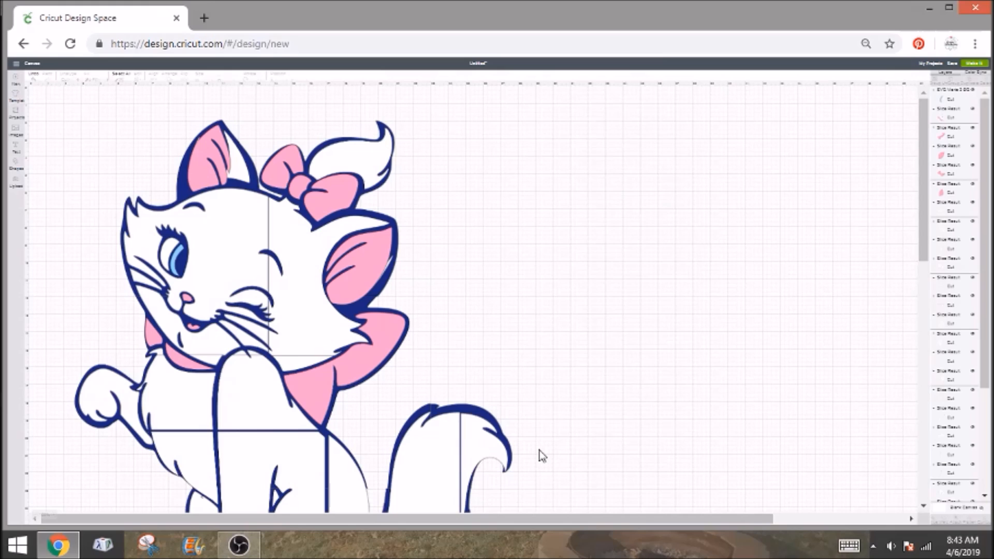
Step: Open the mat preparation for the assembled cat and look through the layout of the cutting mats
{"action": "scroll", "coordinate": [557, 472], "scroll_direction": "down", "scroll_amount": 3}
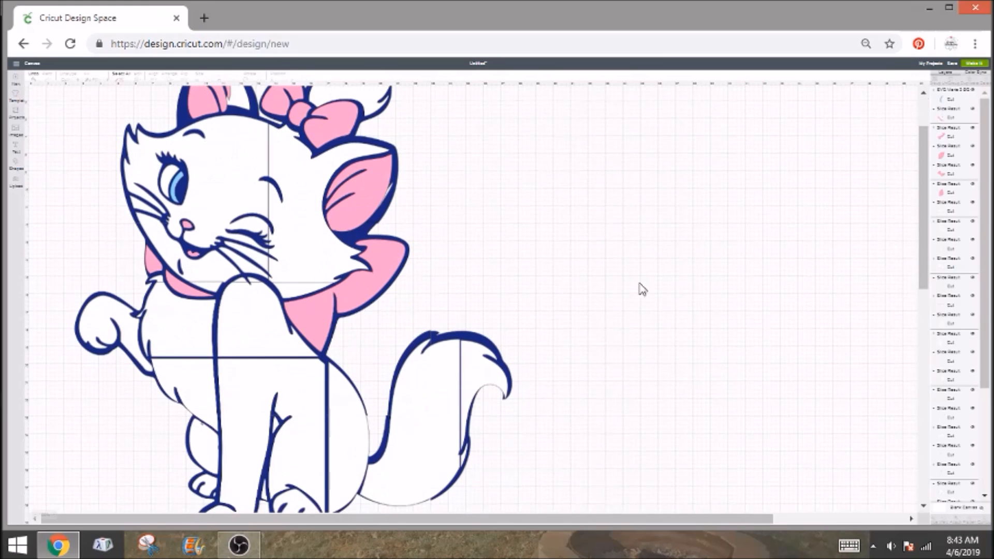
{"action": "left_click", "coordinate": [975, 65]}
{"action": "key", "text": "ctrl+minus"}
{"action": "key", "text": "ctrl+minus"}
{"action": "key", "text": "ctrl+minus"}
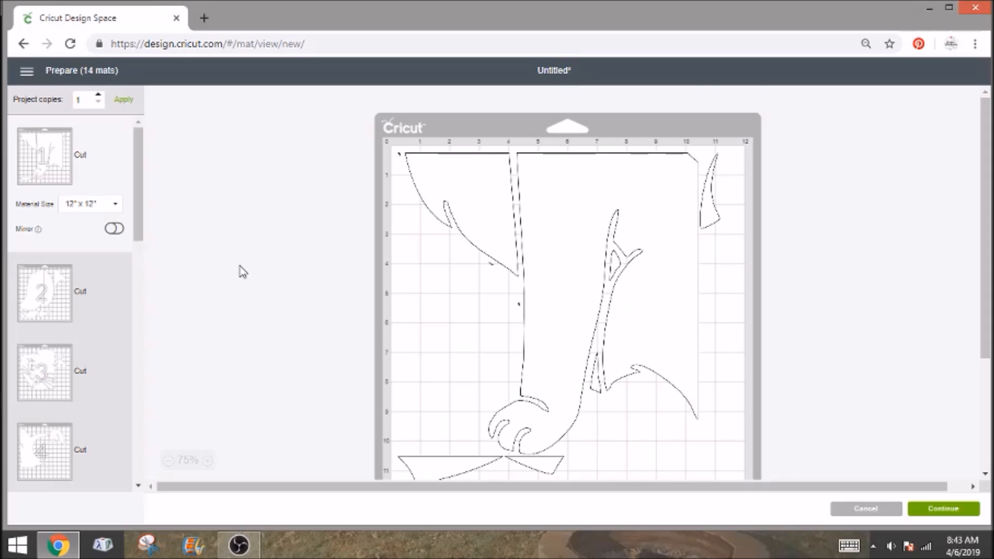
{"action": "scroll", "coordinate": [243, 272], "scroll_direction": "down", "scroll_amount": 2}
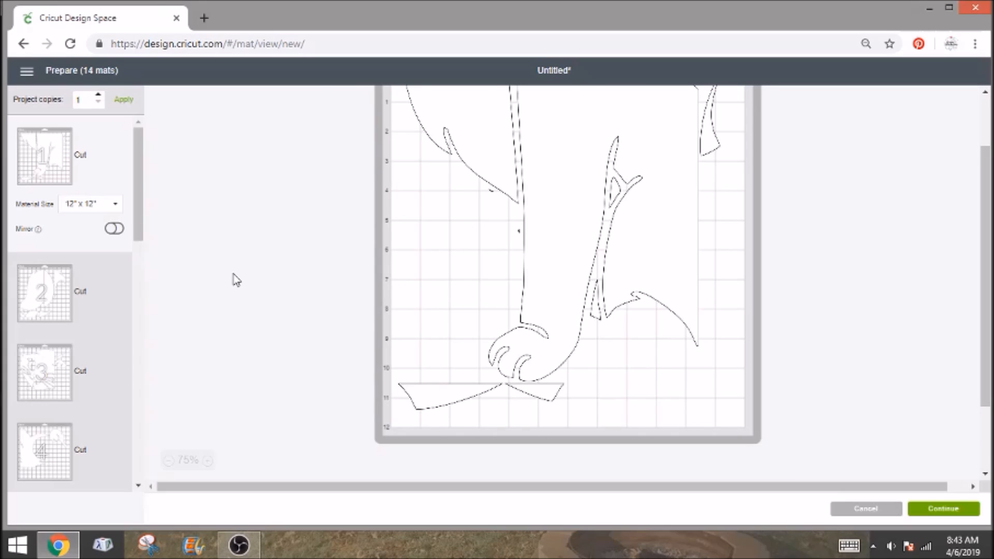
{"action": "scroll", "coordinate": [142, 258], "scroll_direction": "down", "scroll_amount": 2}
{"action": "scroll", "coordinate": [127, 292], "scroll_direction": "down", "scroll_amount": 2}
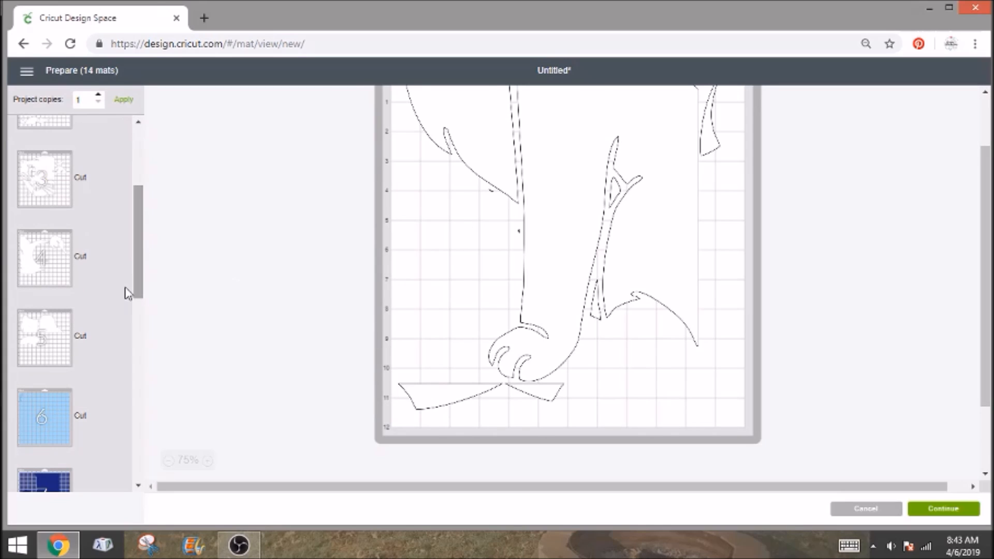
{"action": "scroll", "coordinate": [136, 290], "scroll_direction": "down", "scroll_amount": 2}
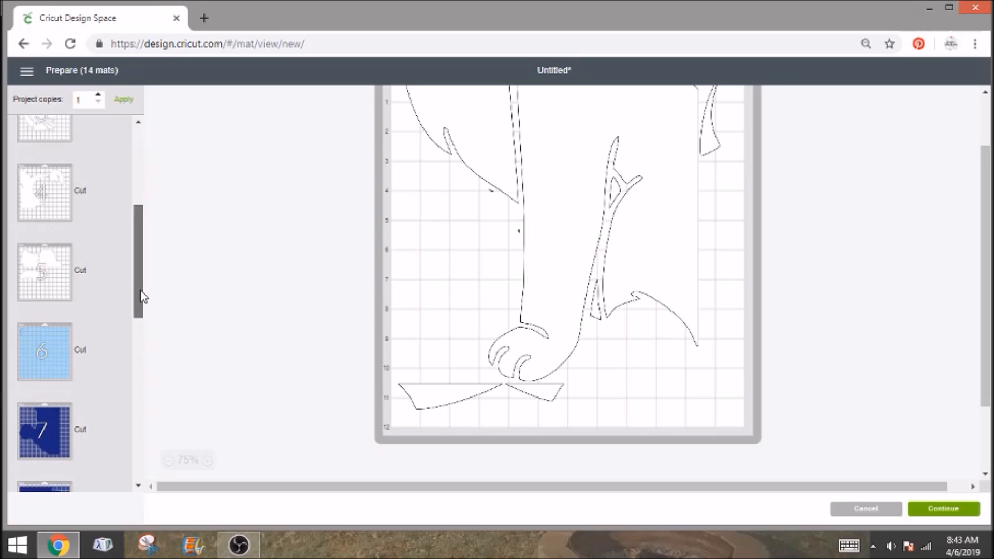
{"action": "left_click_drag", "start_coordinate": [142, 297], "coordinate": [155, 481]}
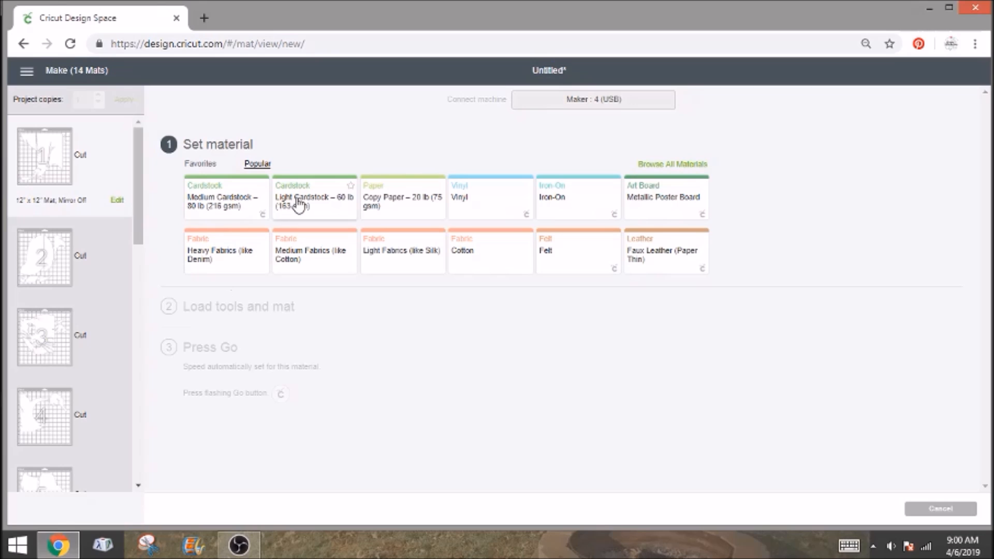
Step: Set the cutting material to Medium Cardstock – 80 lb (216 gsm) with More pressure
{"action": "left_click", "coordinate": [215, 209]}
{"action": "left_click", "coordinate": [240, 180]}
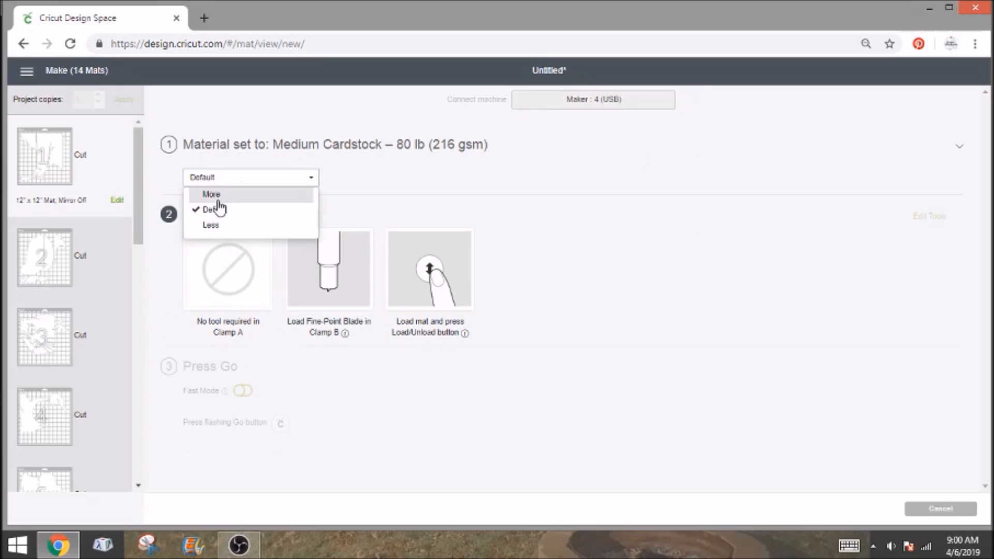
{"action": "left_click", "coordinate": [218, 200]}
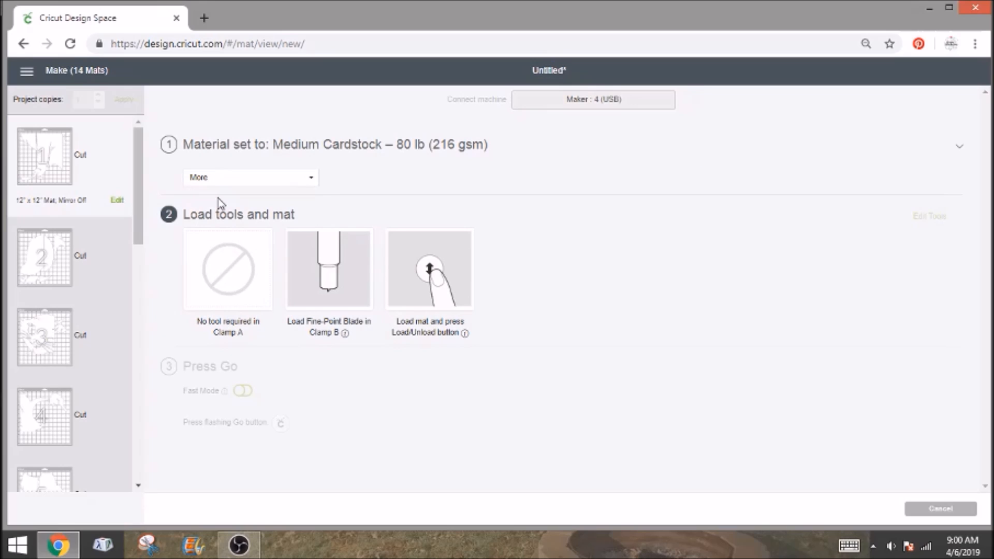
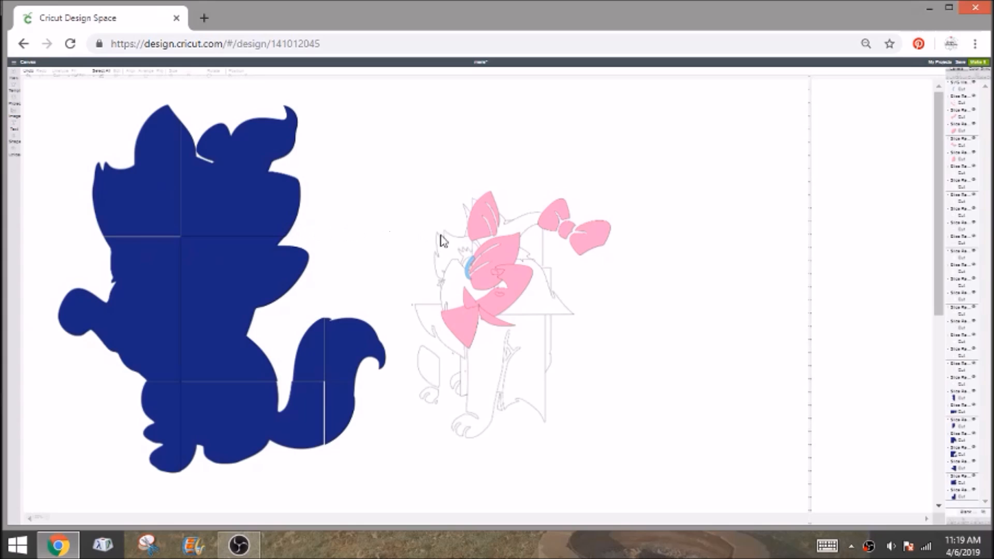
Step: Move the pink bow, ear and mouth pieces and the light blue iris aside, clear of the white pieces
{"action": "left_click_drag", "start_coordinate": [508, 273], "coordinate": [647, 227]}
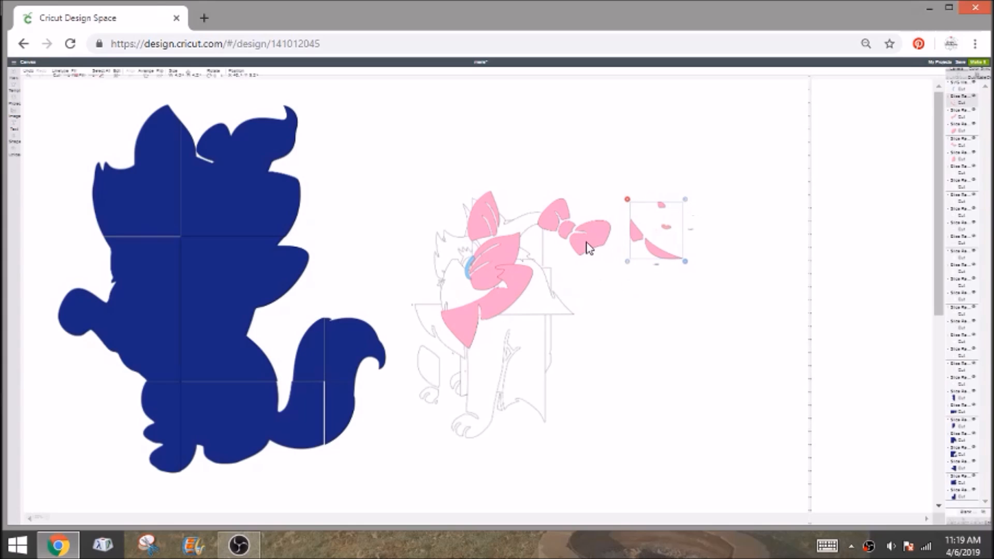
{"action": "left_click_drag", "start_coordinate": [513, 288], "coordinate": [697, 244]}
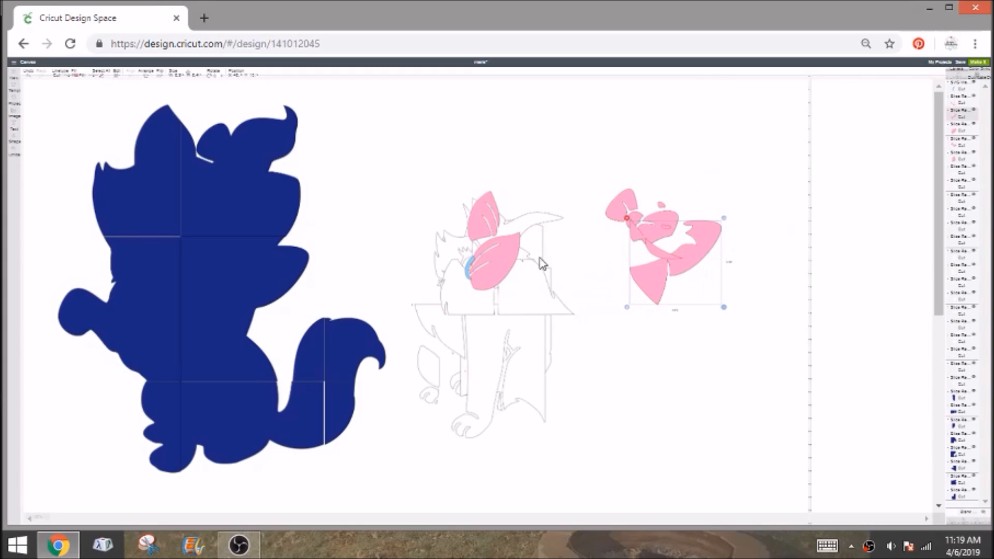
{"action": "left_click_drag", "start_coordinate": [494, 220], "coordinate": [627, 194]}
{"action": "left_click_drag", "start_coordinate": [473, 268], "coordinate": [621, 224]}
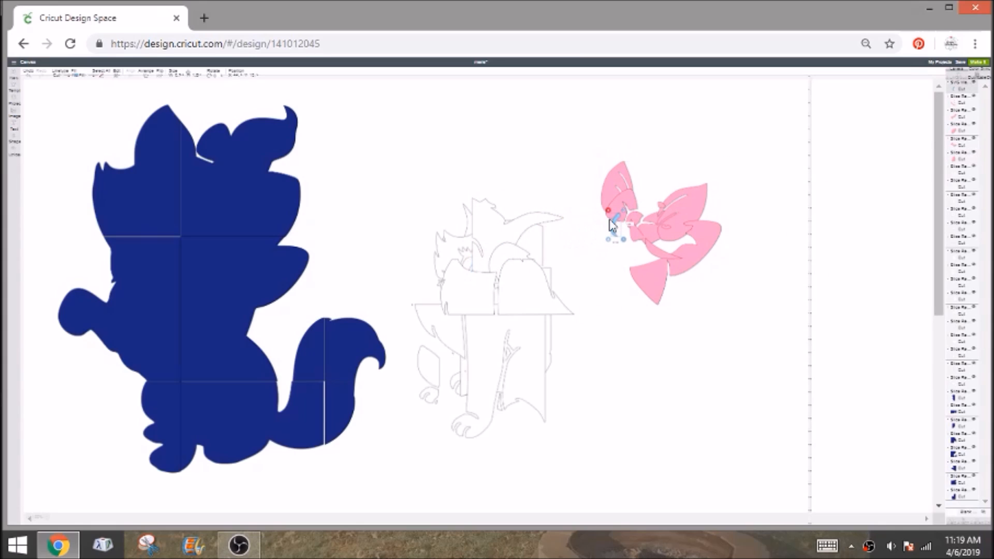
Step: Place the white face sections and the white hair tuft on the head of the dark blue cat silhouette
{"action": "left_click_drag", "start_coordinate": [421, 228], "coordinate": [406, 133]}
{"action": "left_click_drag", "start_coordinate": [420, 177], "coordinate": [158, 201]}
{"action": "left_click_drag", "start_coordinate": [508, 222], "coordinate": [374, 207]}
{"action": "left_click_drag", "start_coordinate": [479, 175], "coordinate": [225, 223]}
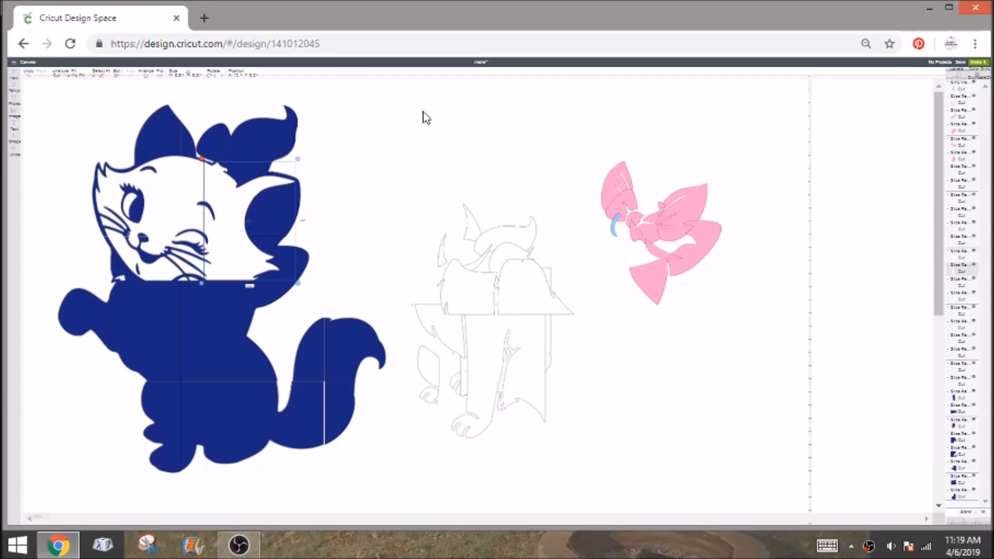
{"action": "left_click", "coordinate": [421, 115]}
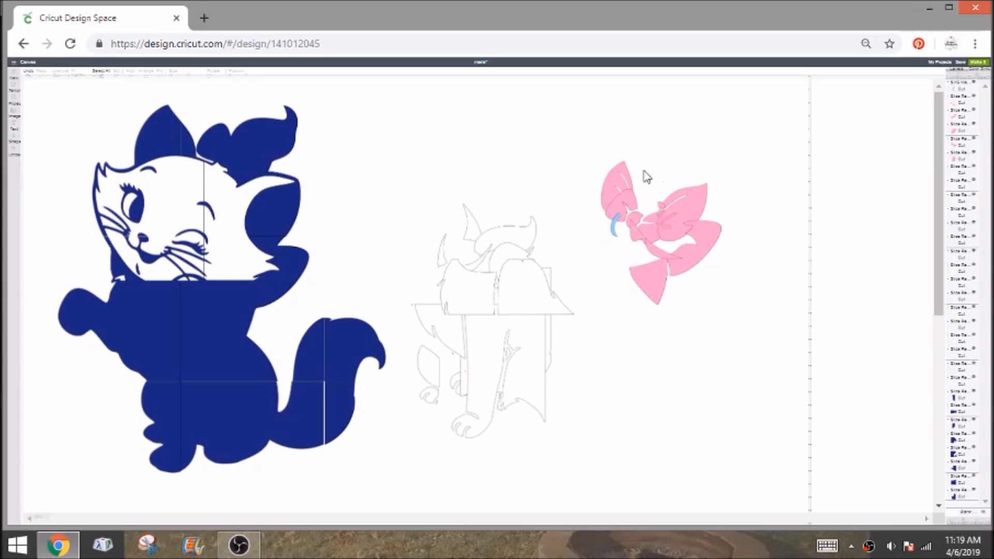
{"action": "left_click_drag", "start_coordinate": [520, 250], "coordinate": [280, 133]}
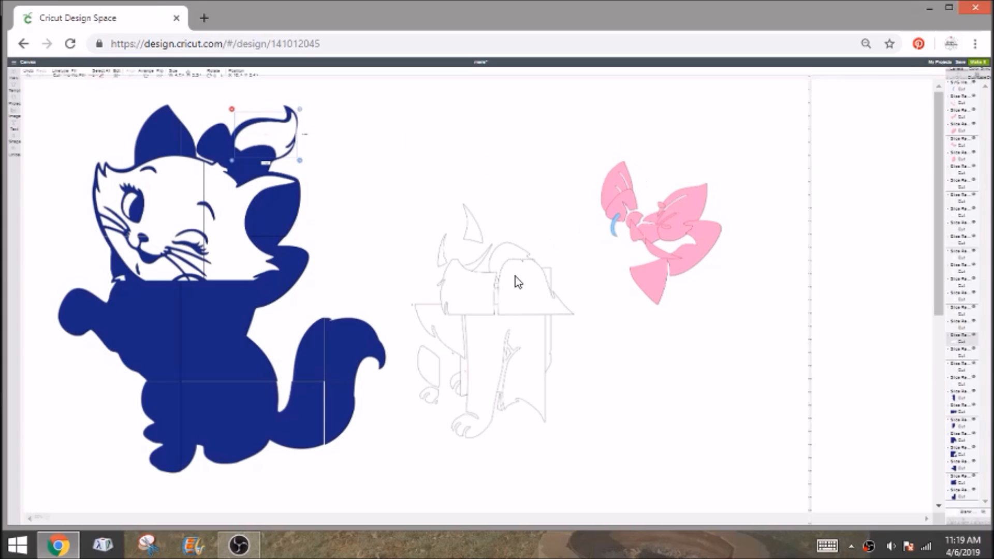
Step: Place the white chest, front leg, small rear paw and raised paw pieces on the dark blue body
{"action": "left_click_drag", "start_coordinate": [518, 282], "coordinate": [190, 317]}
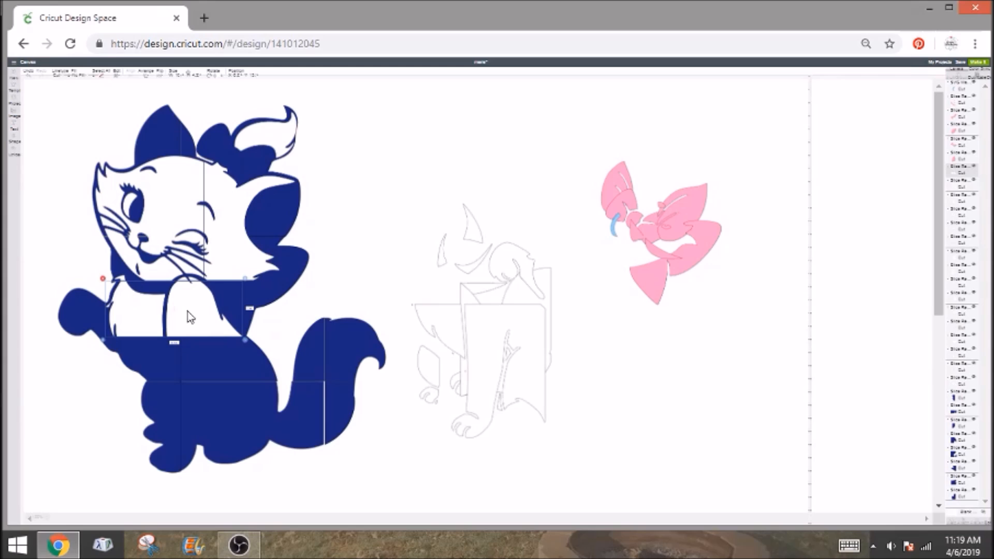
{"action": "left_click", "coordinate": [457, 135]}
{"action": "left_click_drag", "start_coordinate": [506, 371], "coordinate": [203, 403]}
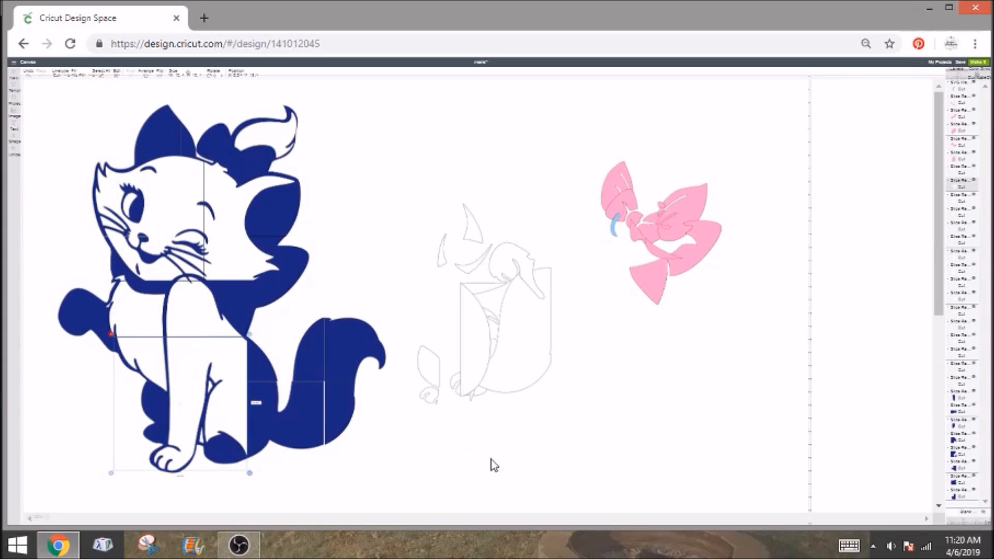
{"action": "left_click_drag", "start_coordinate": [441, 393], "coordinate": [163, 422]}
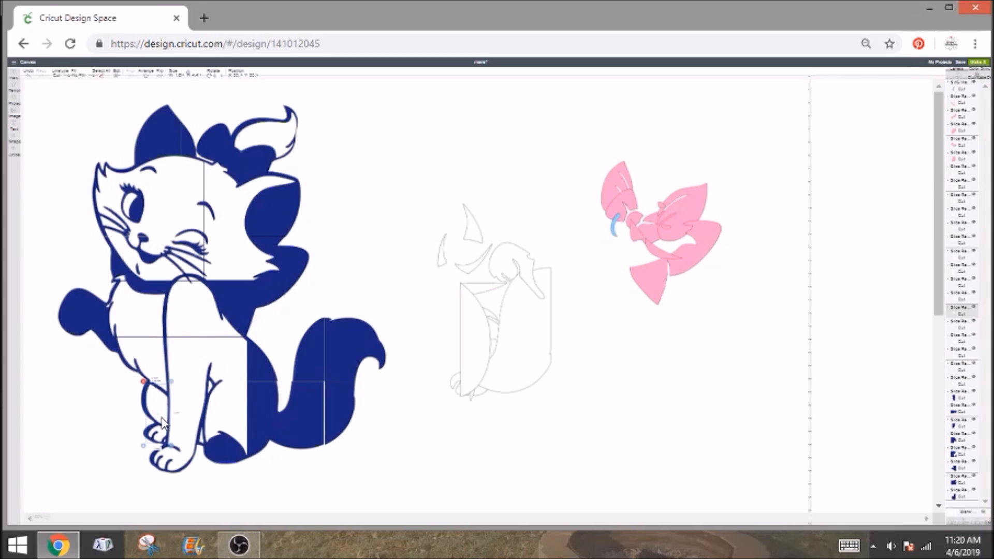
{"action": "left_click_drag", "start_coordinate": [489, 291], "coordinate": [83, 311]}
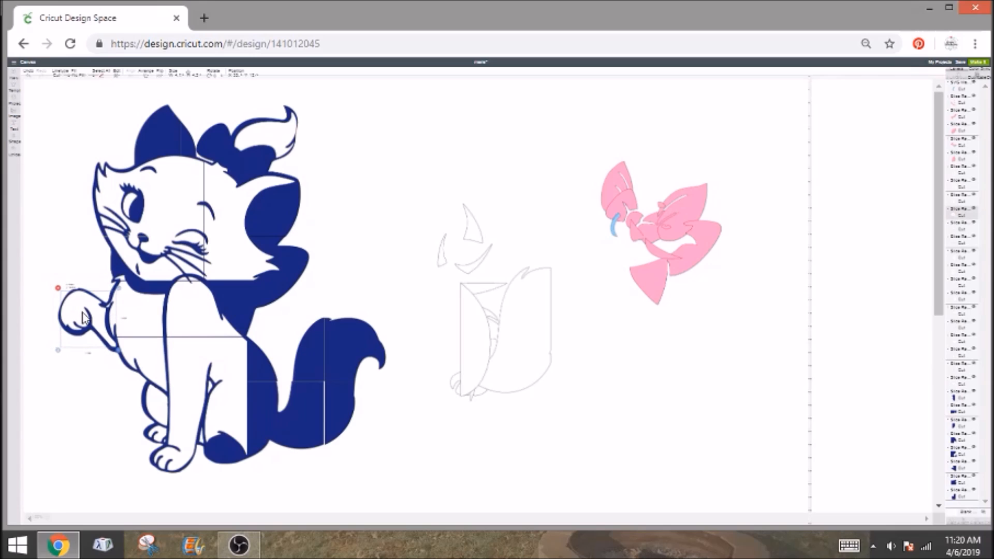
Step: Fit the two white tail sections, the white hip piece and the hind paw onto the dark blue silhouette
{"action": "left_click_drag", "start_coordinate": [529, 335], "coordinate": [326, 390]}
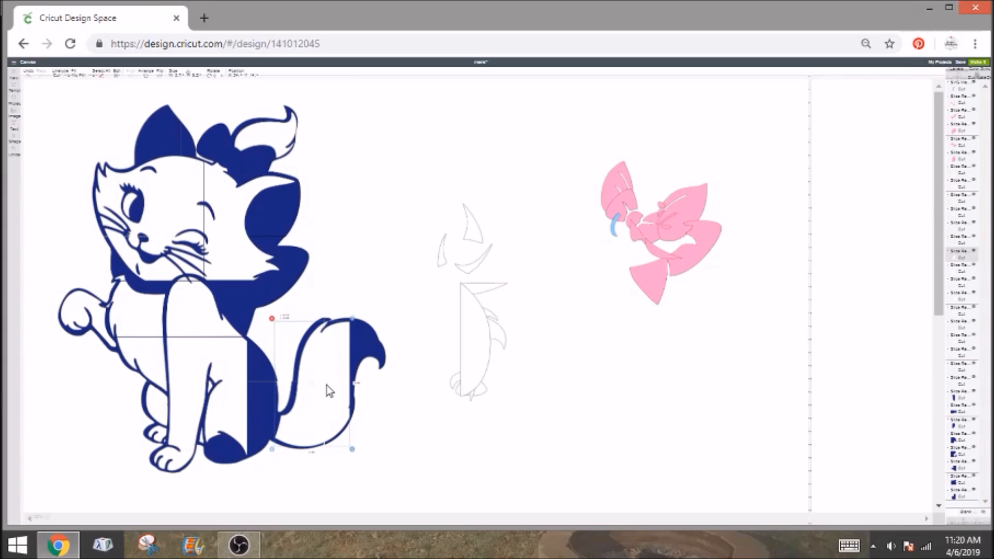
{"action": "left_click_drag", "start_coordinate": [464, 355], "coordinate": [257, 413]}
{"action": "left_click_drag", "start_coordinate": [487, 339], "coordinate": [361, 355]}
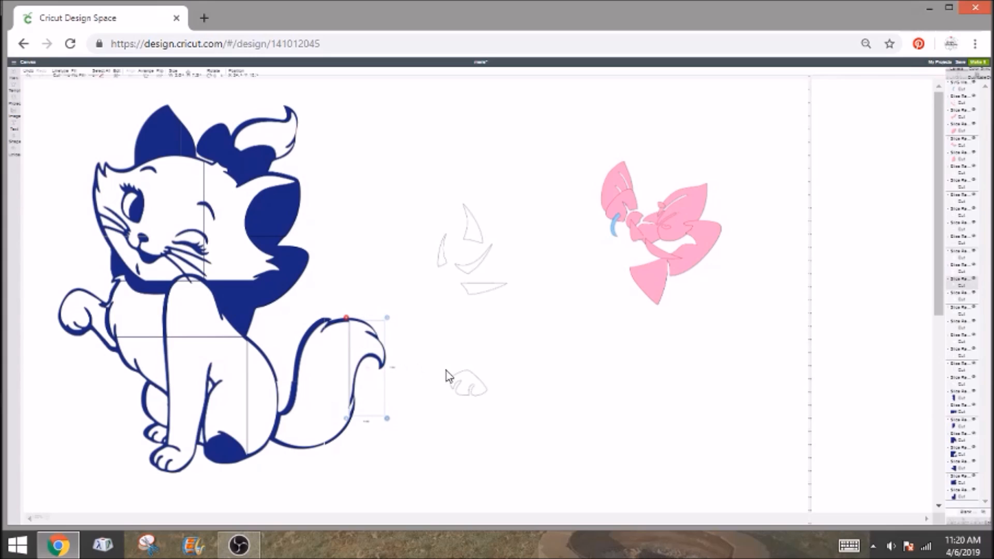
{"action": "left_click_drag", "start_coordinate": [464, 386], "coordinate": [222, 449]}
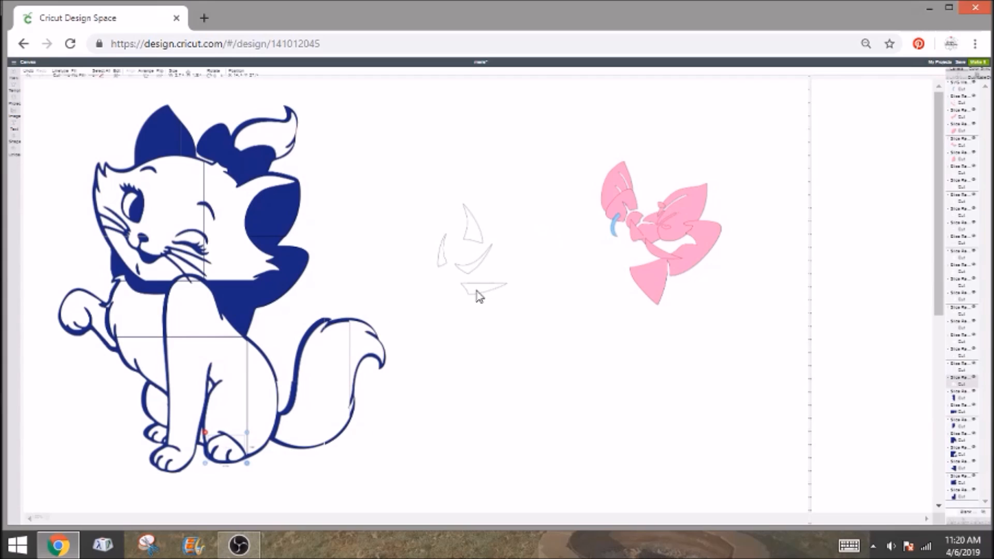
Step: Place the pink hair bow and both pink inner ear pieces on the cat's head
{"action": "left_click_drag", "start_coordinate": [615, 202], "coordinate": [216, 148]}
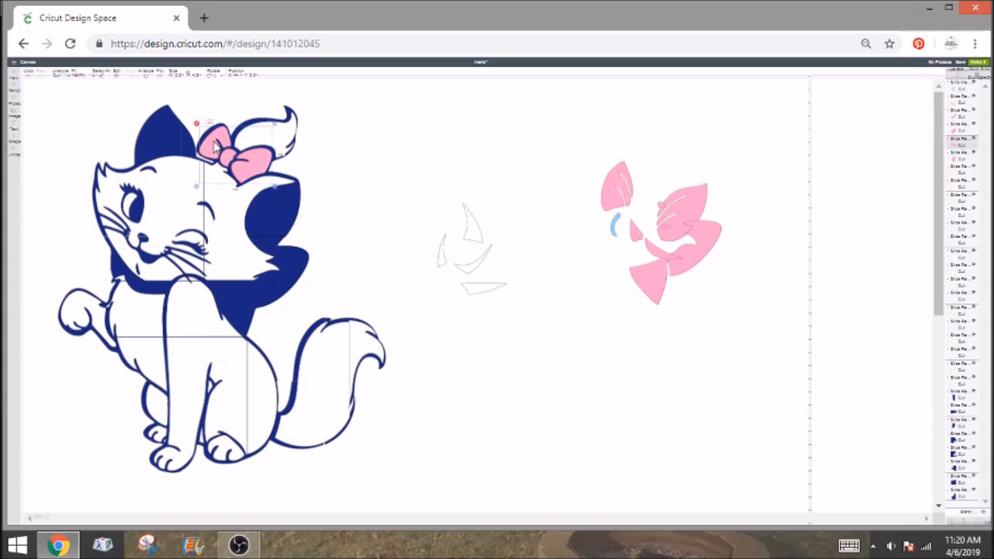
{"action": "left_click_drag", "start_coordinate": [634, 182], "coordinate": [156, 136]}
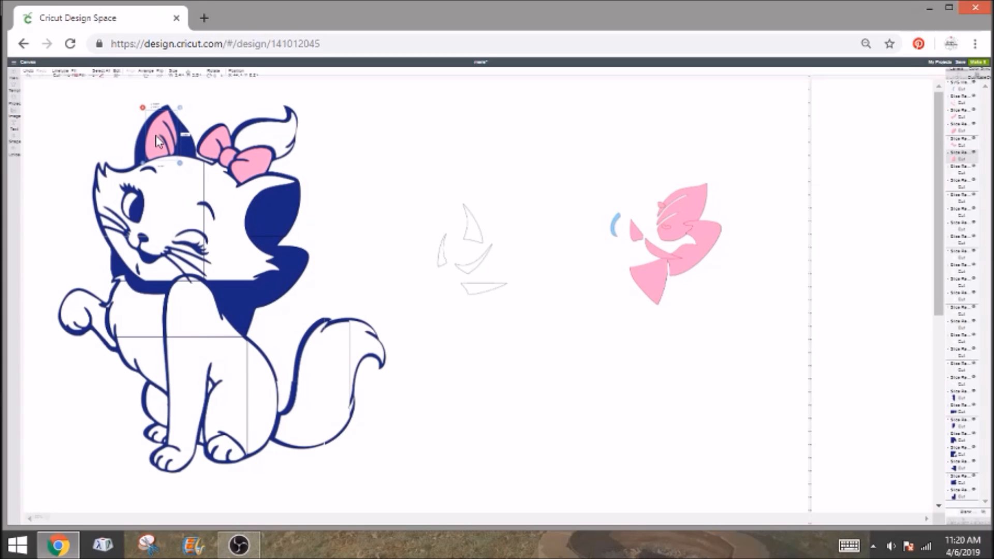
{"action": "left_click_drag", "start_coordinate": [687, 206], "coordinate": [284, 201]}
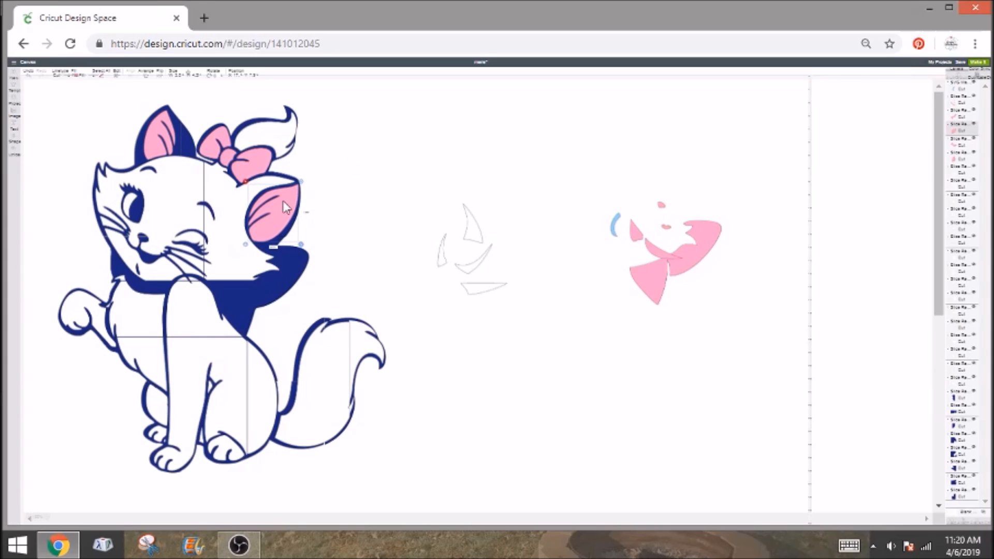
Step: Place the pink neck bow, nose and mouth pieces and put the light blue iris in the open eye
{"action": "left_click_drag", "start_coordinate": [647, 284], "coordinate": [237, 314]}
{"action": "left_click_drag", "start_coordinate": [654, 257], "coordinate": [138, 291]}
{"action": "left_click_drag", "start_coordinate": [611, 224], "coordinate": [132, 218]}
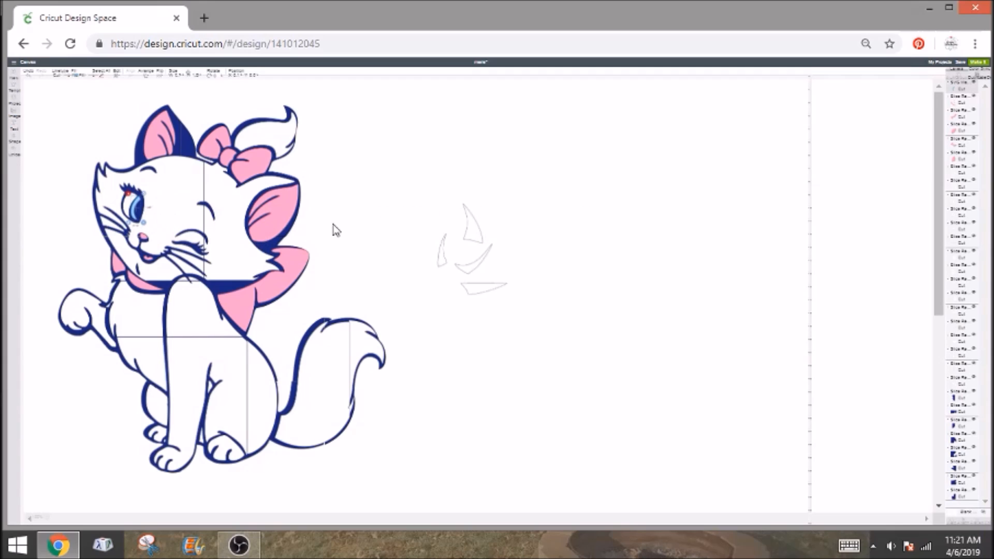
Step: Insert the uploaded full-colour cat image and enlarge it beside the assembled cat as a reference
{"action": "left_click", "coordinate": [15, 154]}
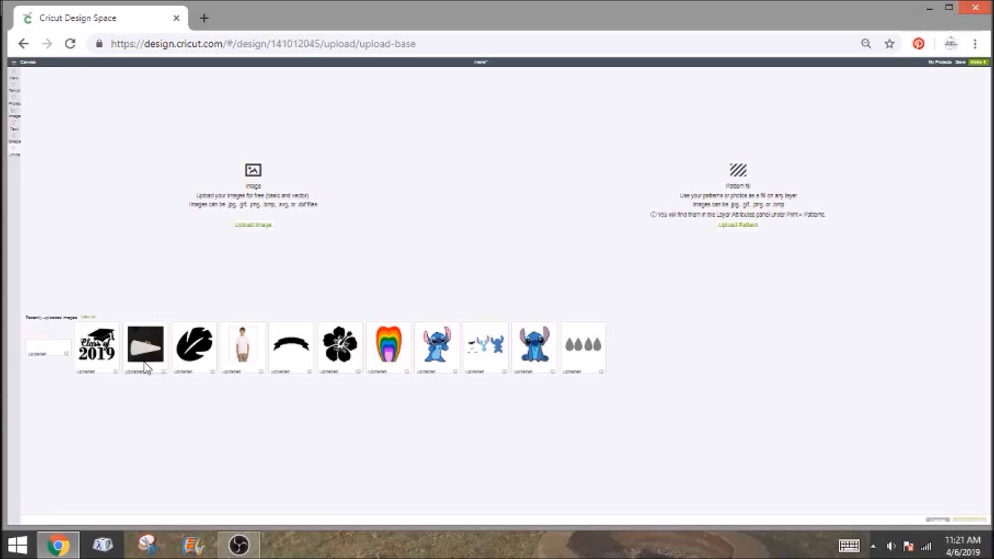
{"action": "left_click", "coordinate": [58, 357]}
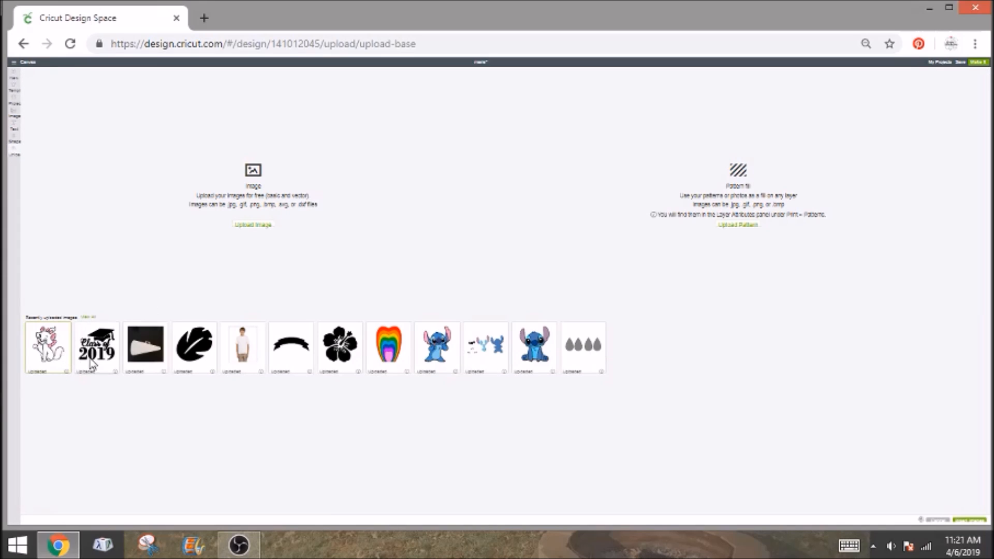
{"action": "left_click", "coordinate": [982, 522]}
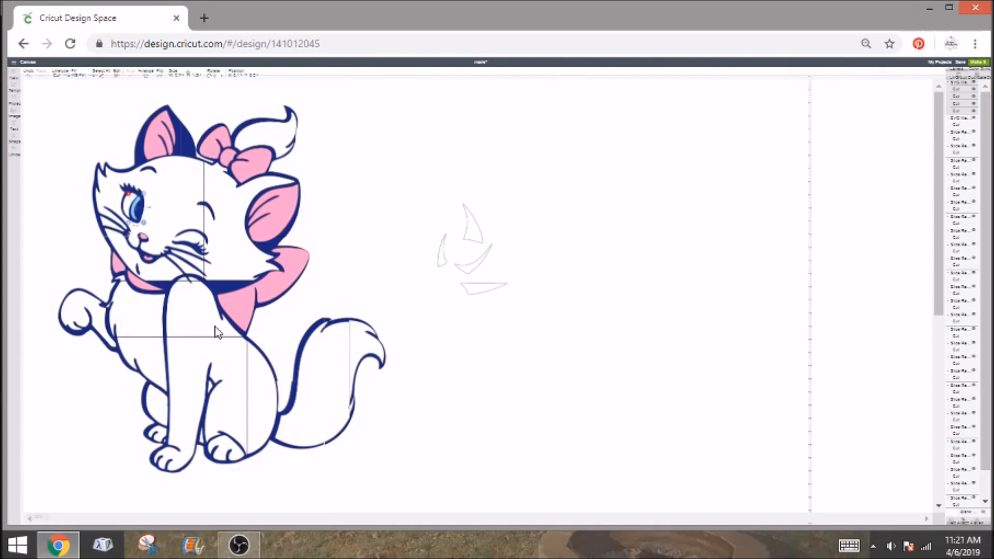
{"action": "left_click", "coordinate": [99, 194]}
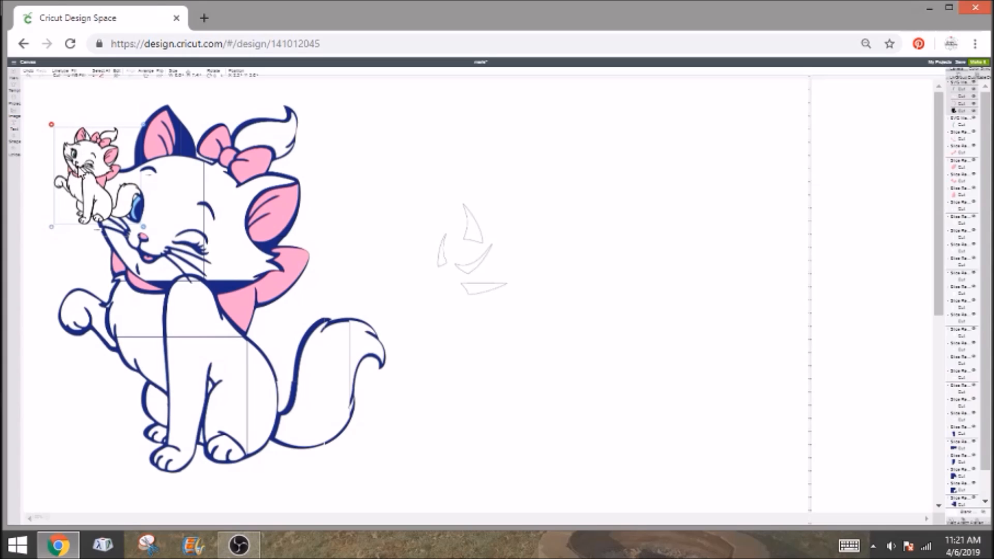
{"action": "left_click_drag", "start_coordinate": [80, 171], "coordinate": [563, 171]}
{"action": "left_click_drag", "start_coordinate": [626, 227], "coordinate": [756, 450]}
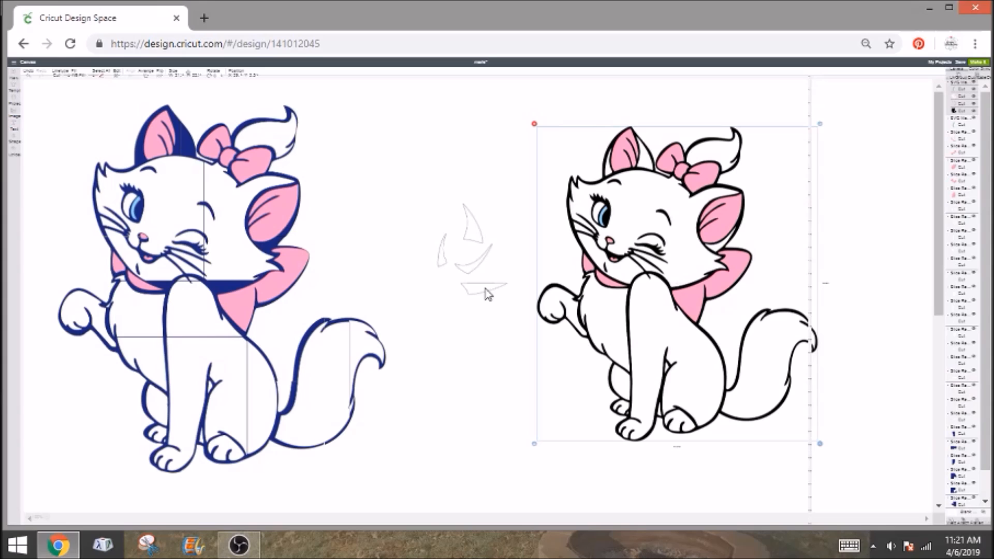
Step: Fit the remaining small white pieces into the cat's ears and along the lower edge of the face
{"action": "left_click_drag", "start_coordinate": [480, 244], "coordinate": [192, 151]}
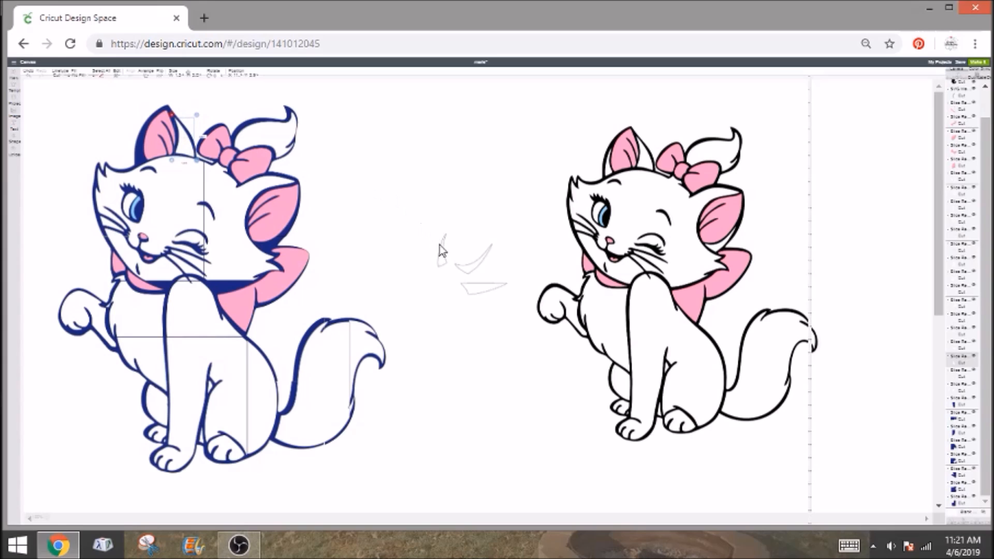
{"action": "left_click_drag", "start_coordinate": [444, 265], "coordinate": [140, 157]}
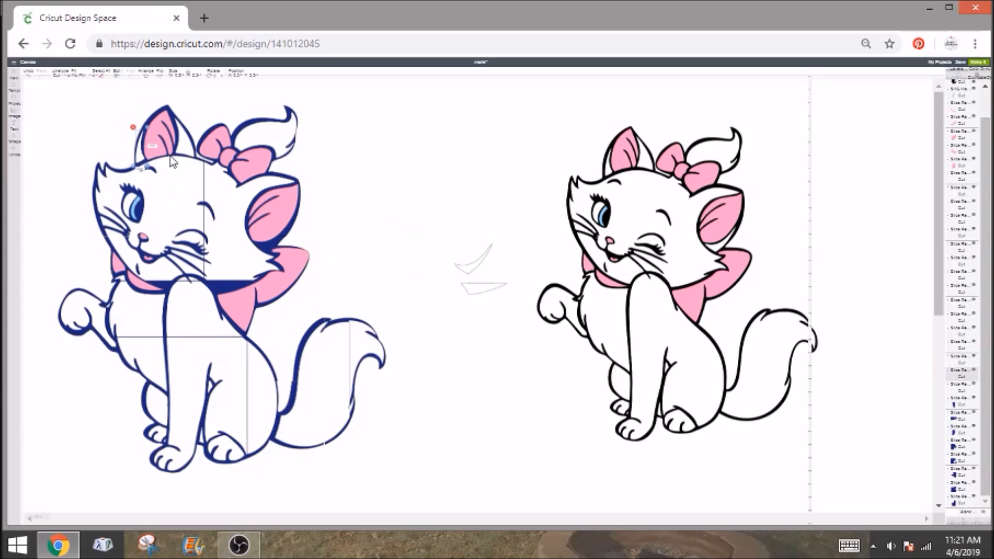
{"action": "left_click_drag", "start_coordinate": [477, 268], "coordinate": [275, 252]}
{"action": "left_click_drag", "start_coordinate": [477, 293], "coordinate": [223, 284]}
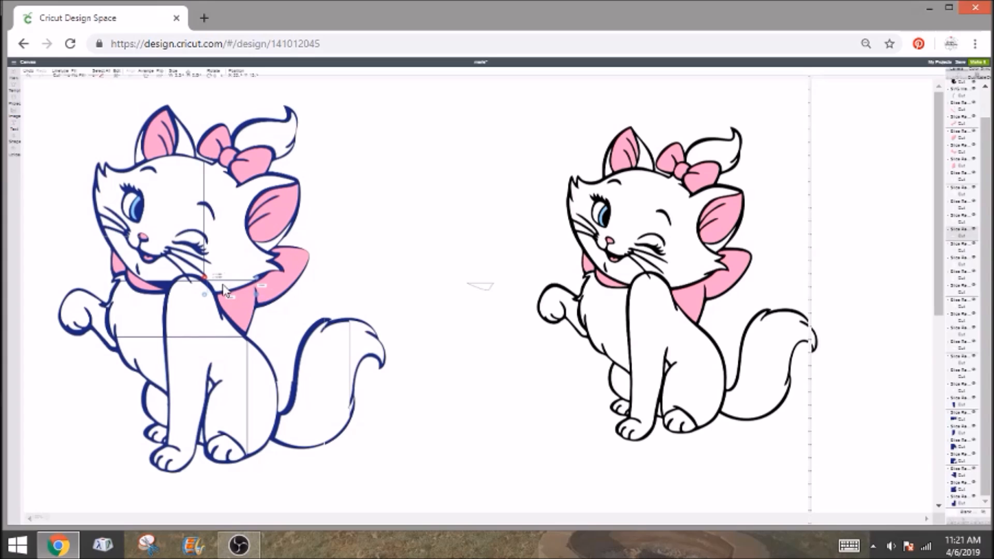
{"action": "left_click_drag", "start_coordinate": [487, 293], "coordinate": [162, 286]}
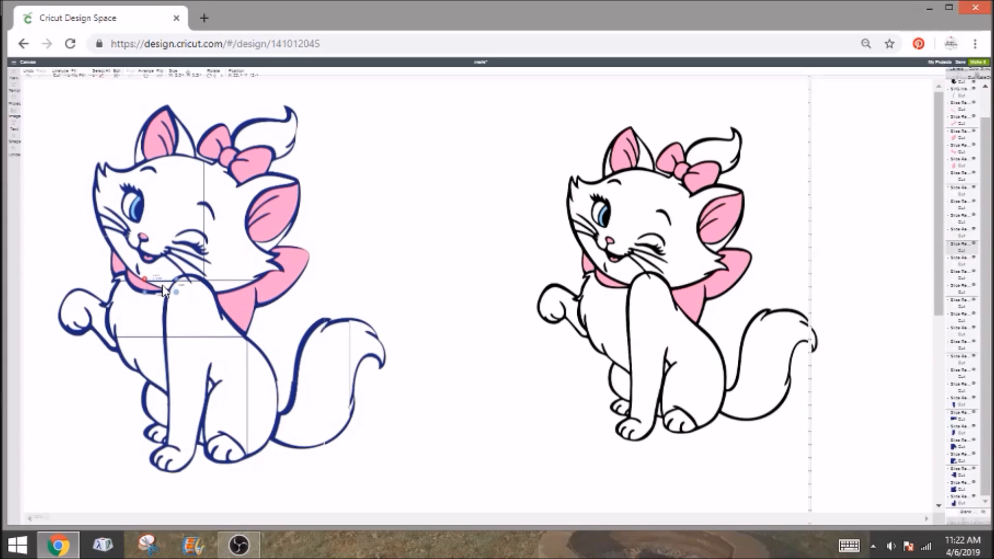
{"action": "left_click", "coordinate": [479, 204]}
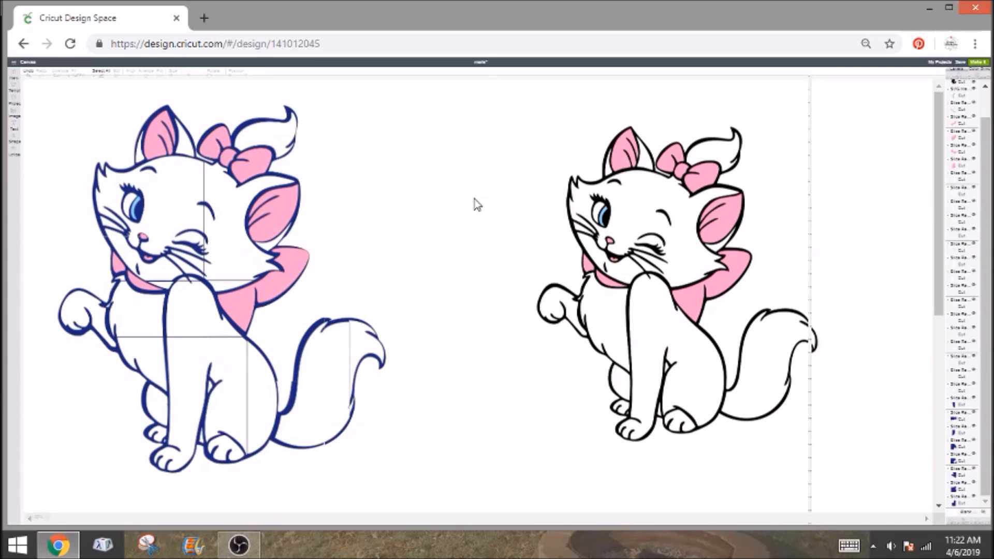